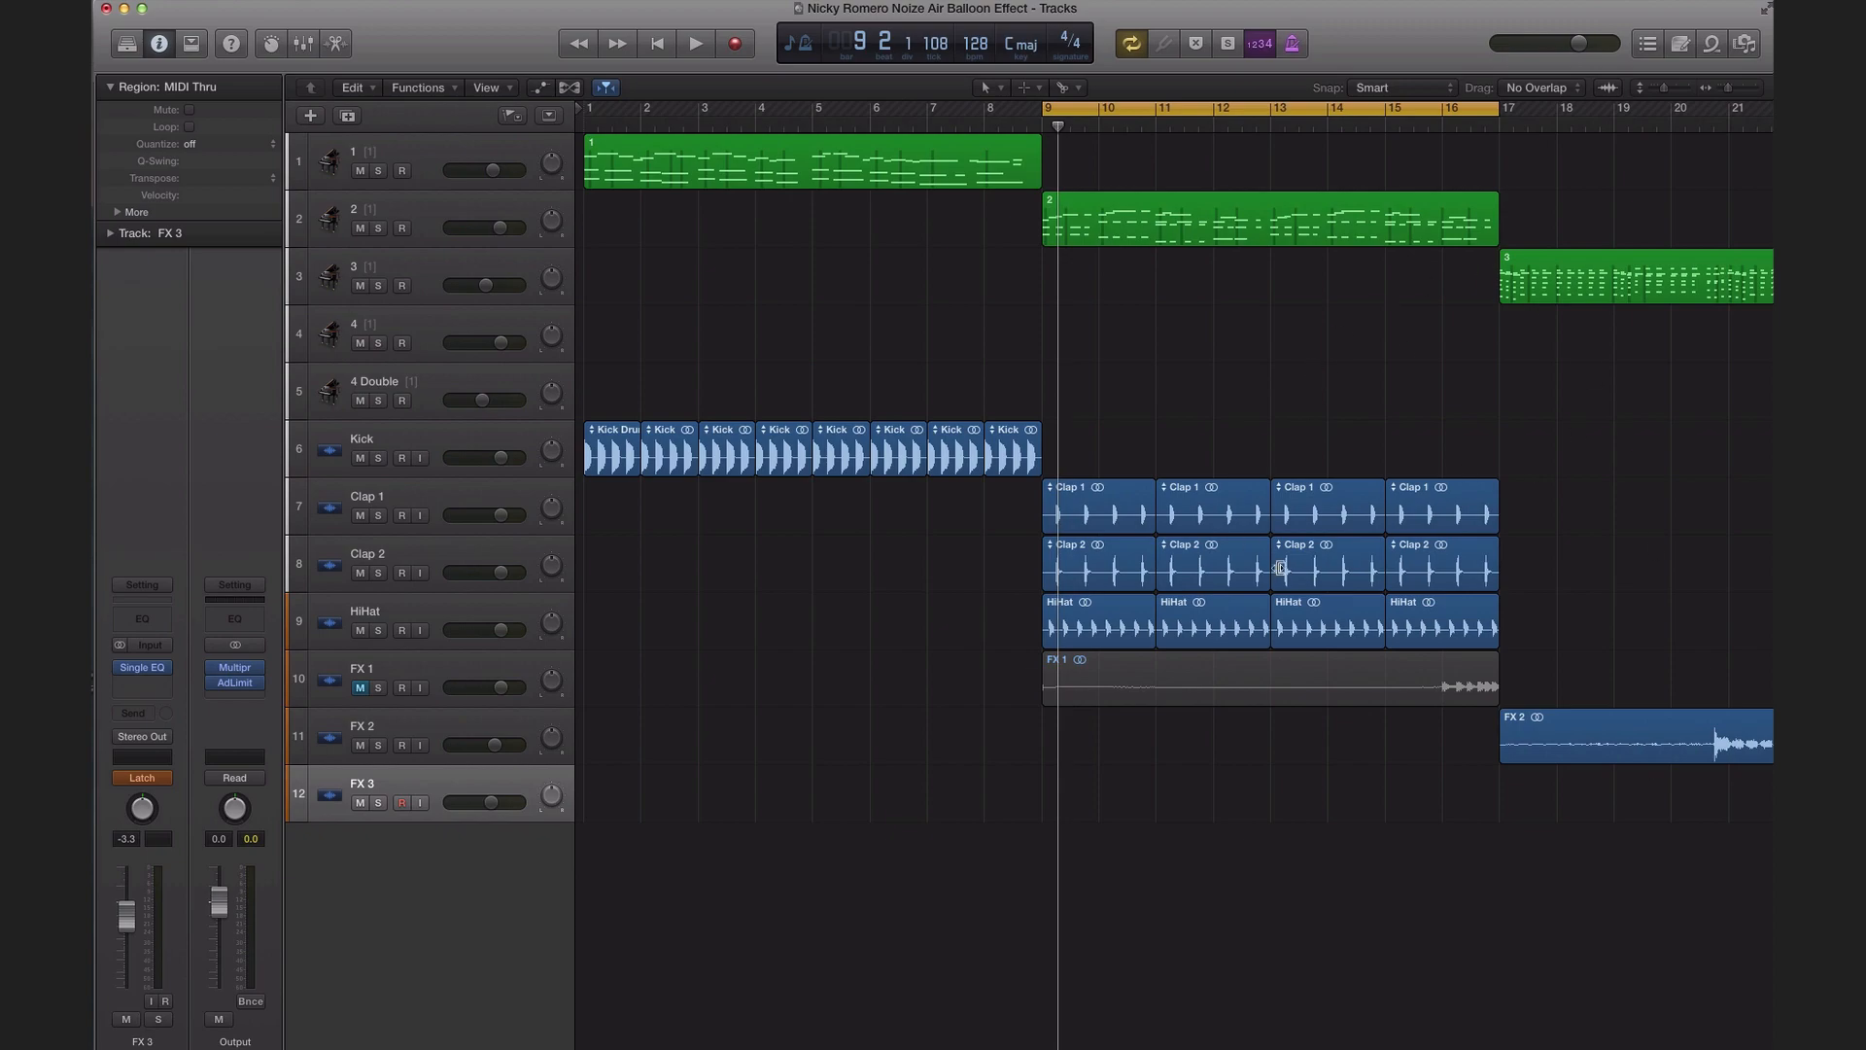
Step: Play a short part of the arrangement from bar 9
key(space)
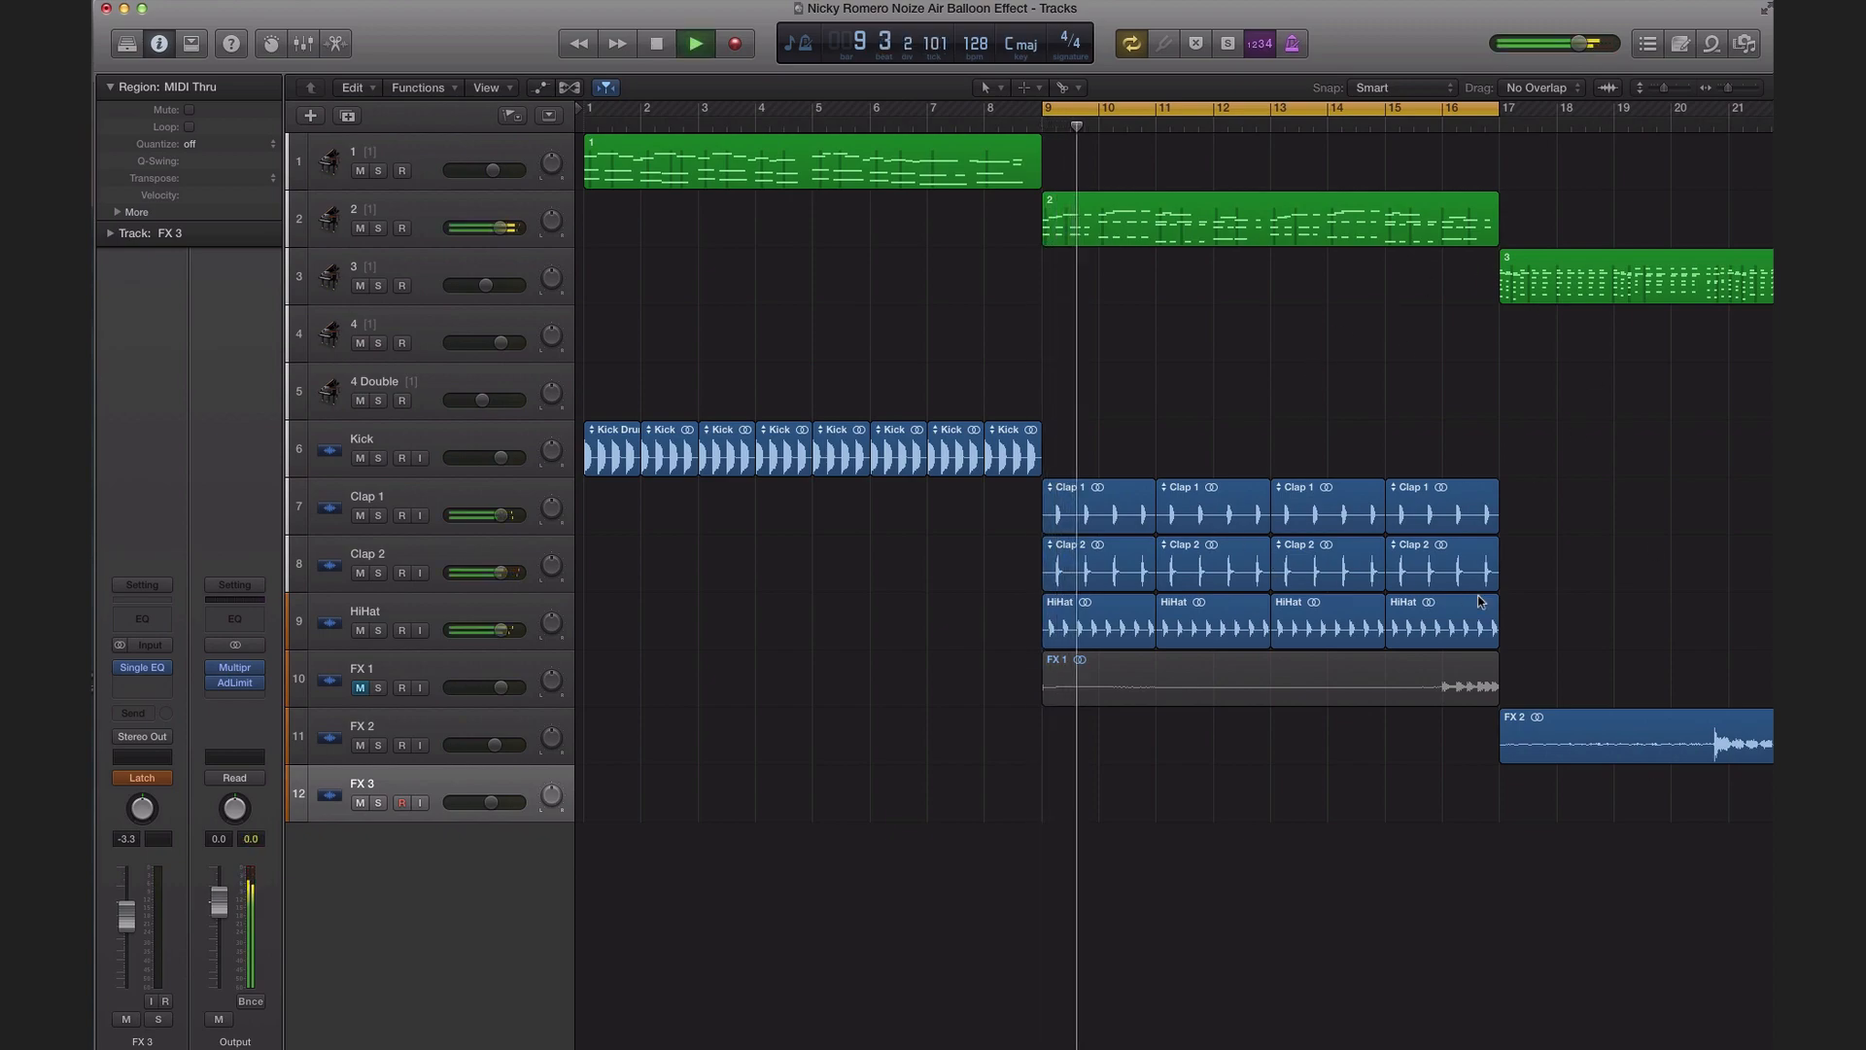
key(space)
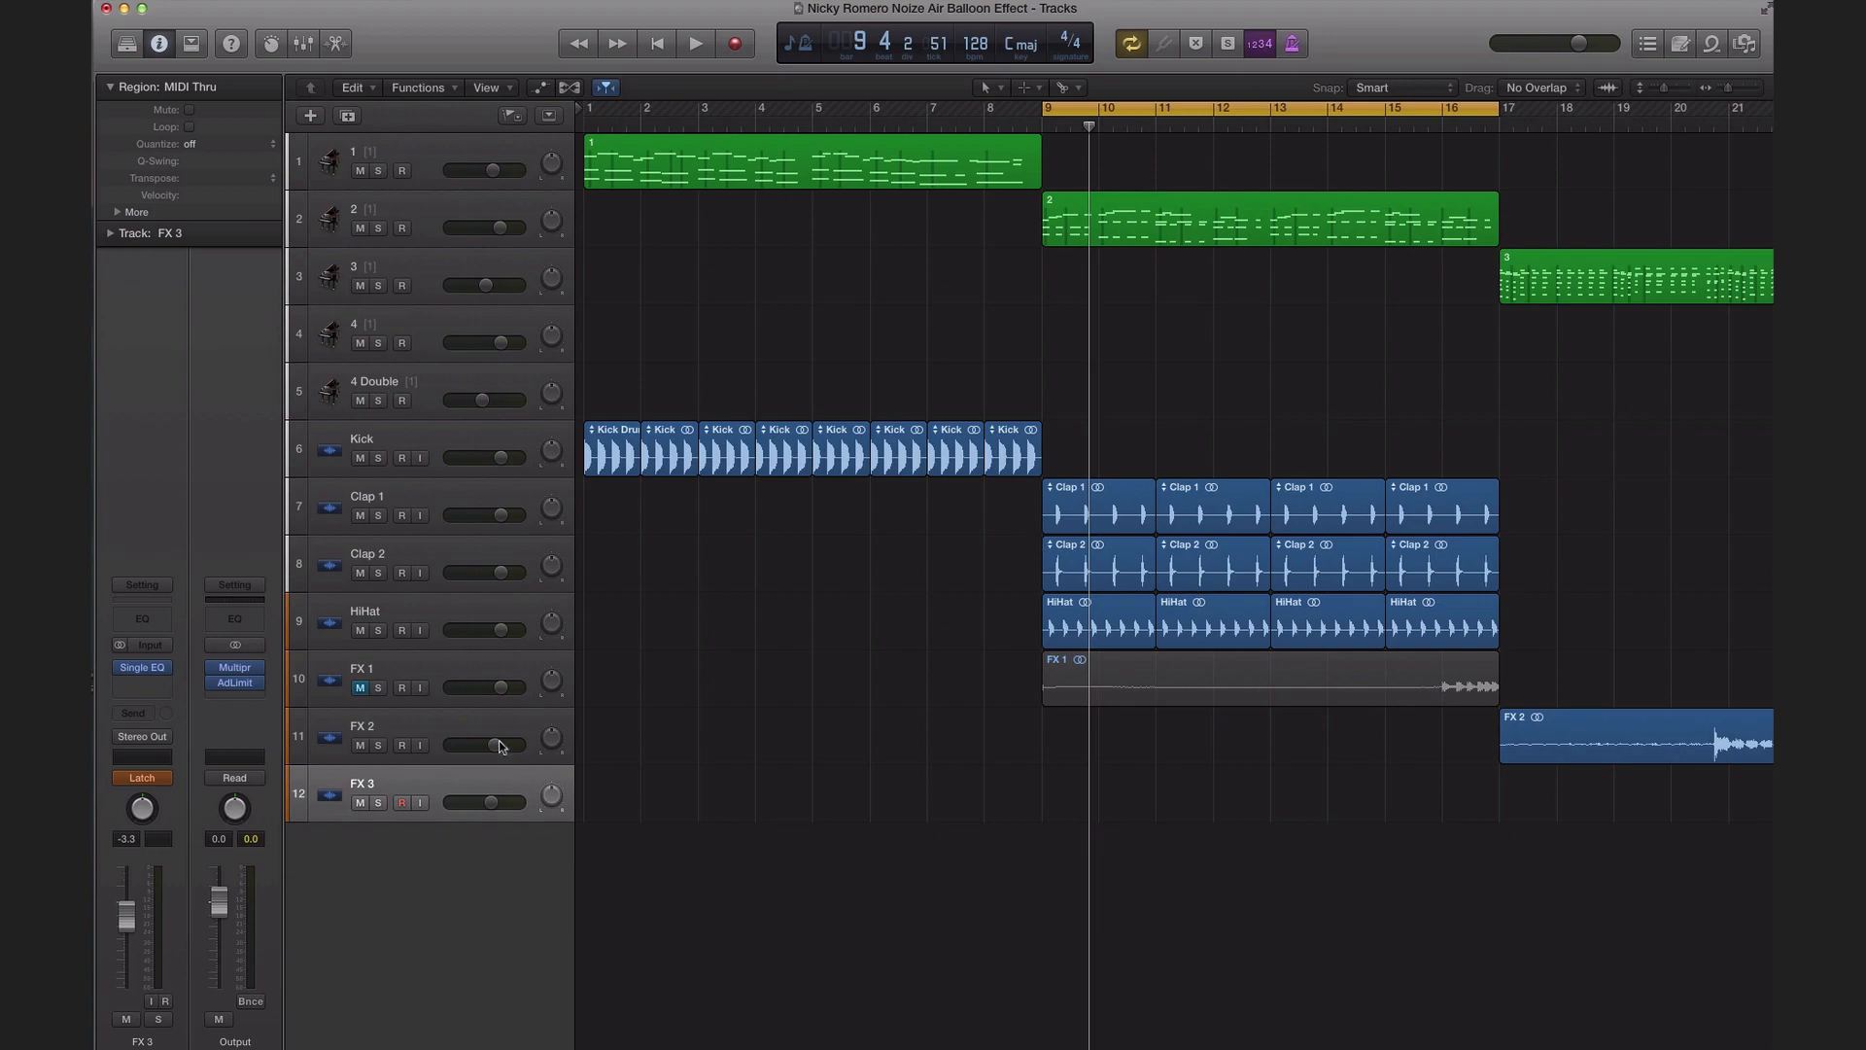
Step: Create one software instrument track and load the stereo ES P (Polyphonic Synth) on it
click(310, 116)
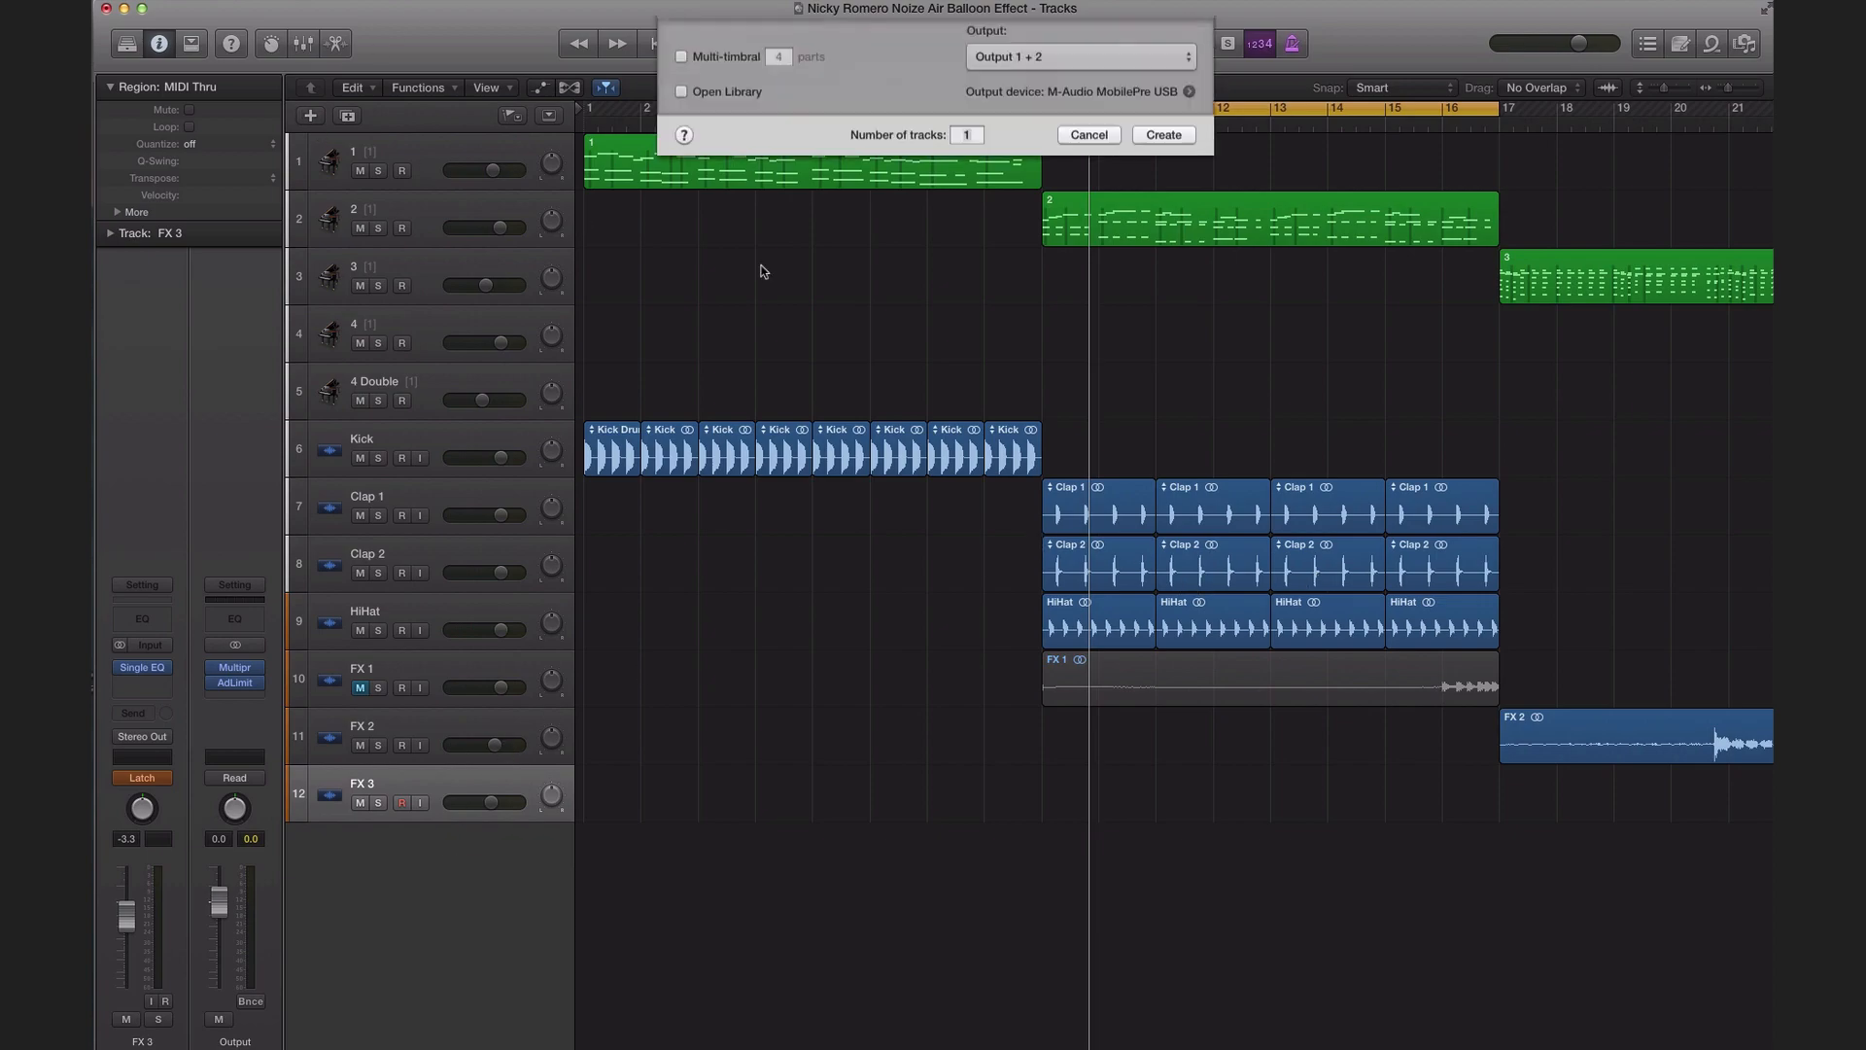
click(1164, 268)
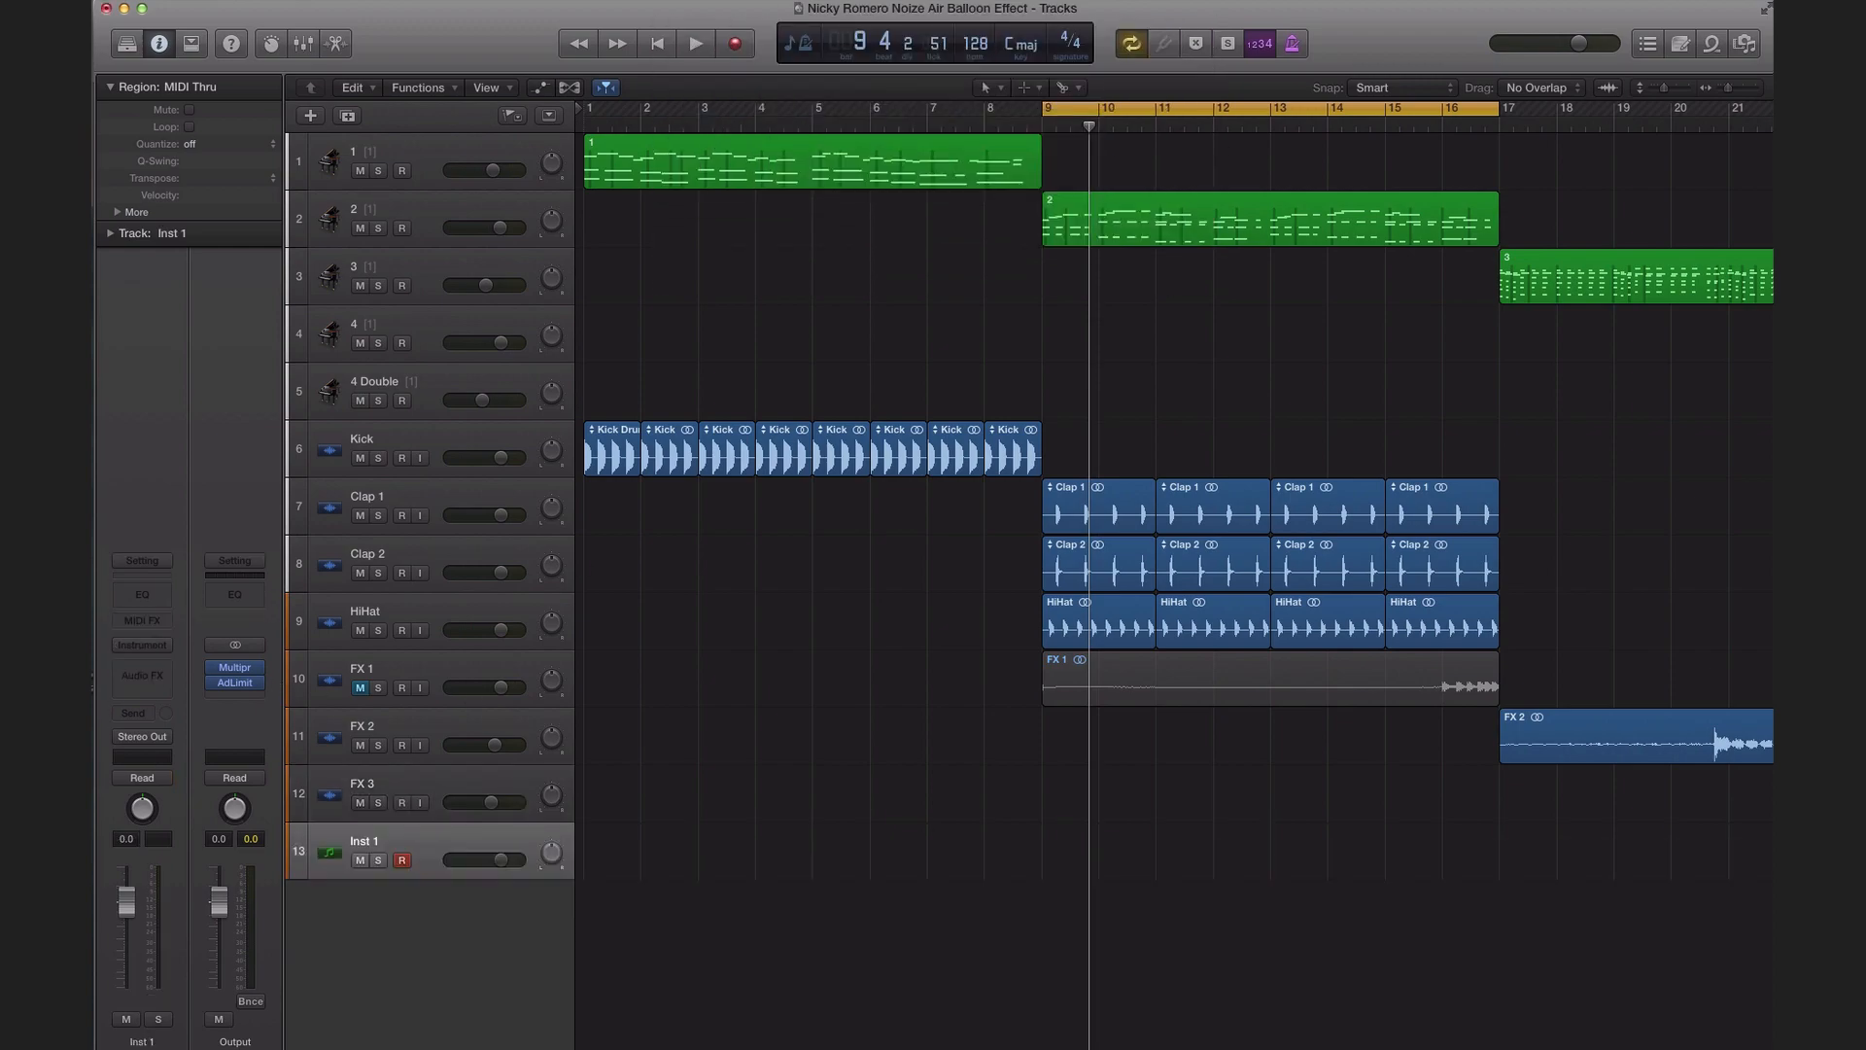
click(155, 647)
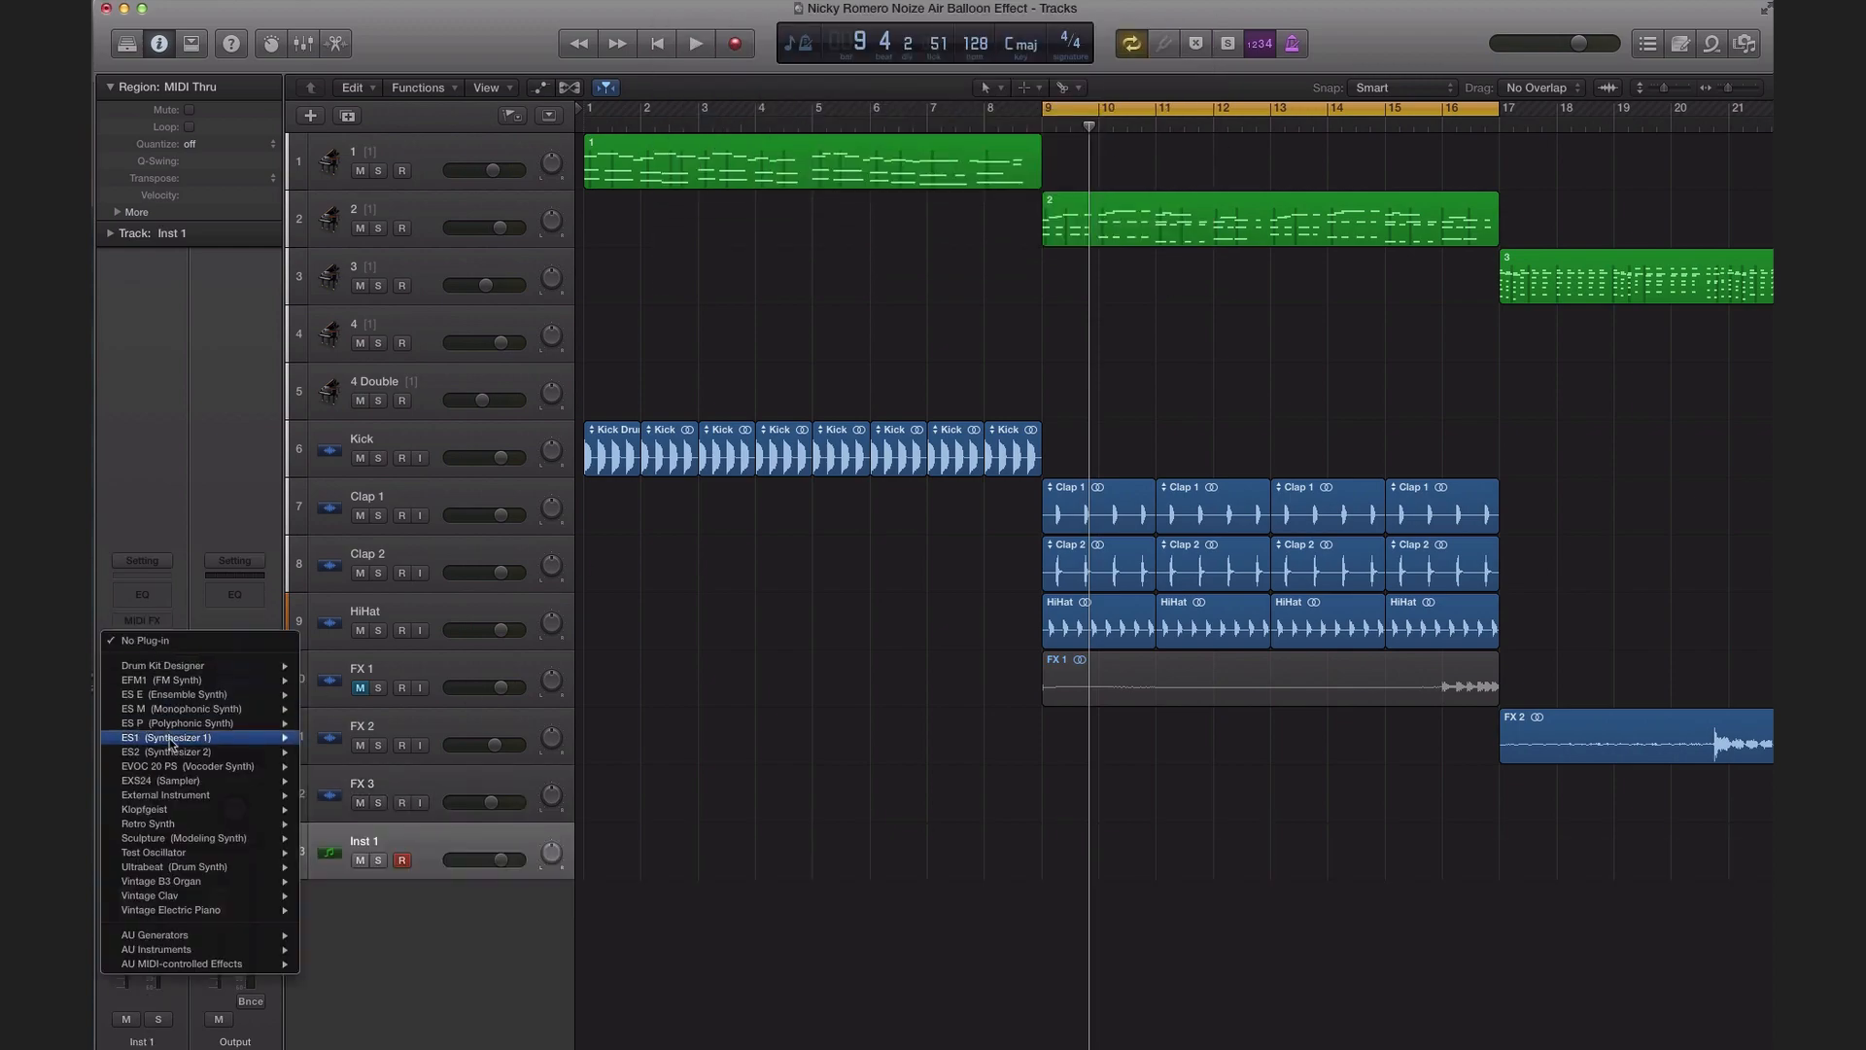
mouse_move(185, 726)
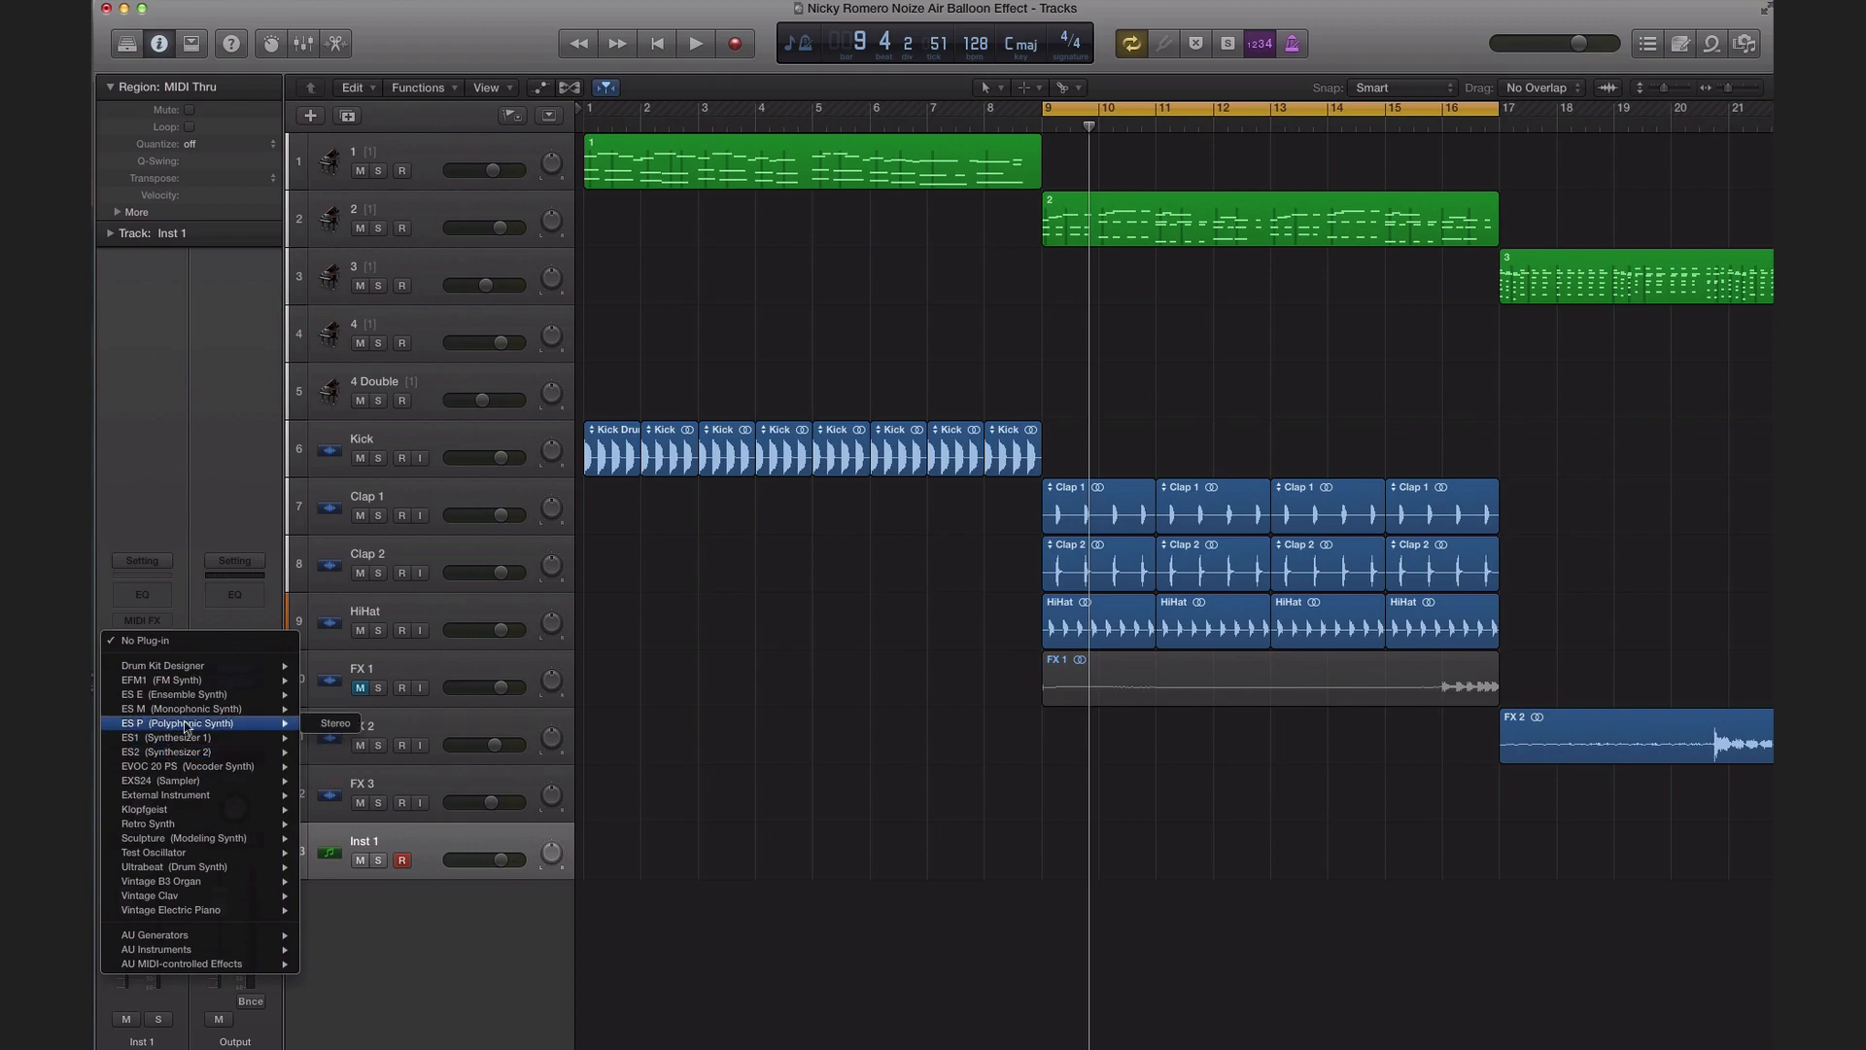
click(331, 725)
Step: Enlarge the ES P synth window to 174% and place it over the middle of the arrangement
drag(493, 78, 1090, 292)
drag(1199, 581, 1524, 758)
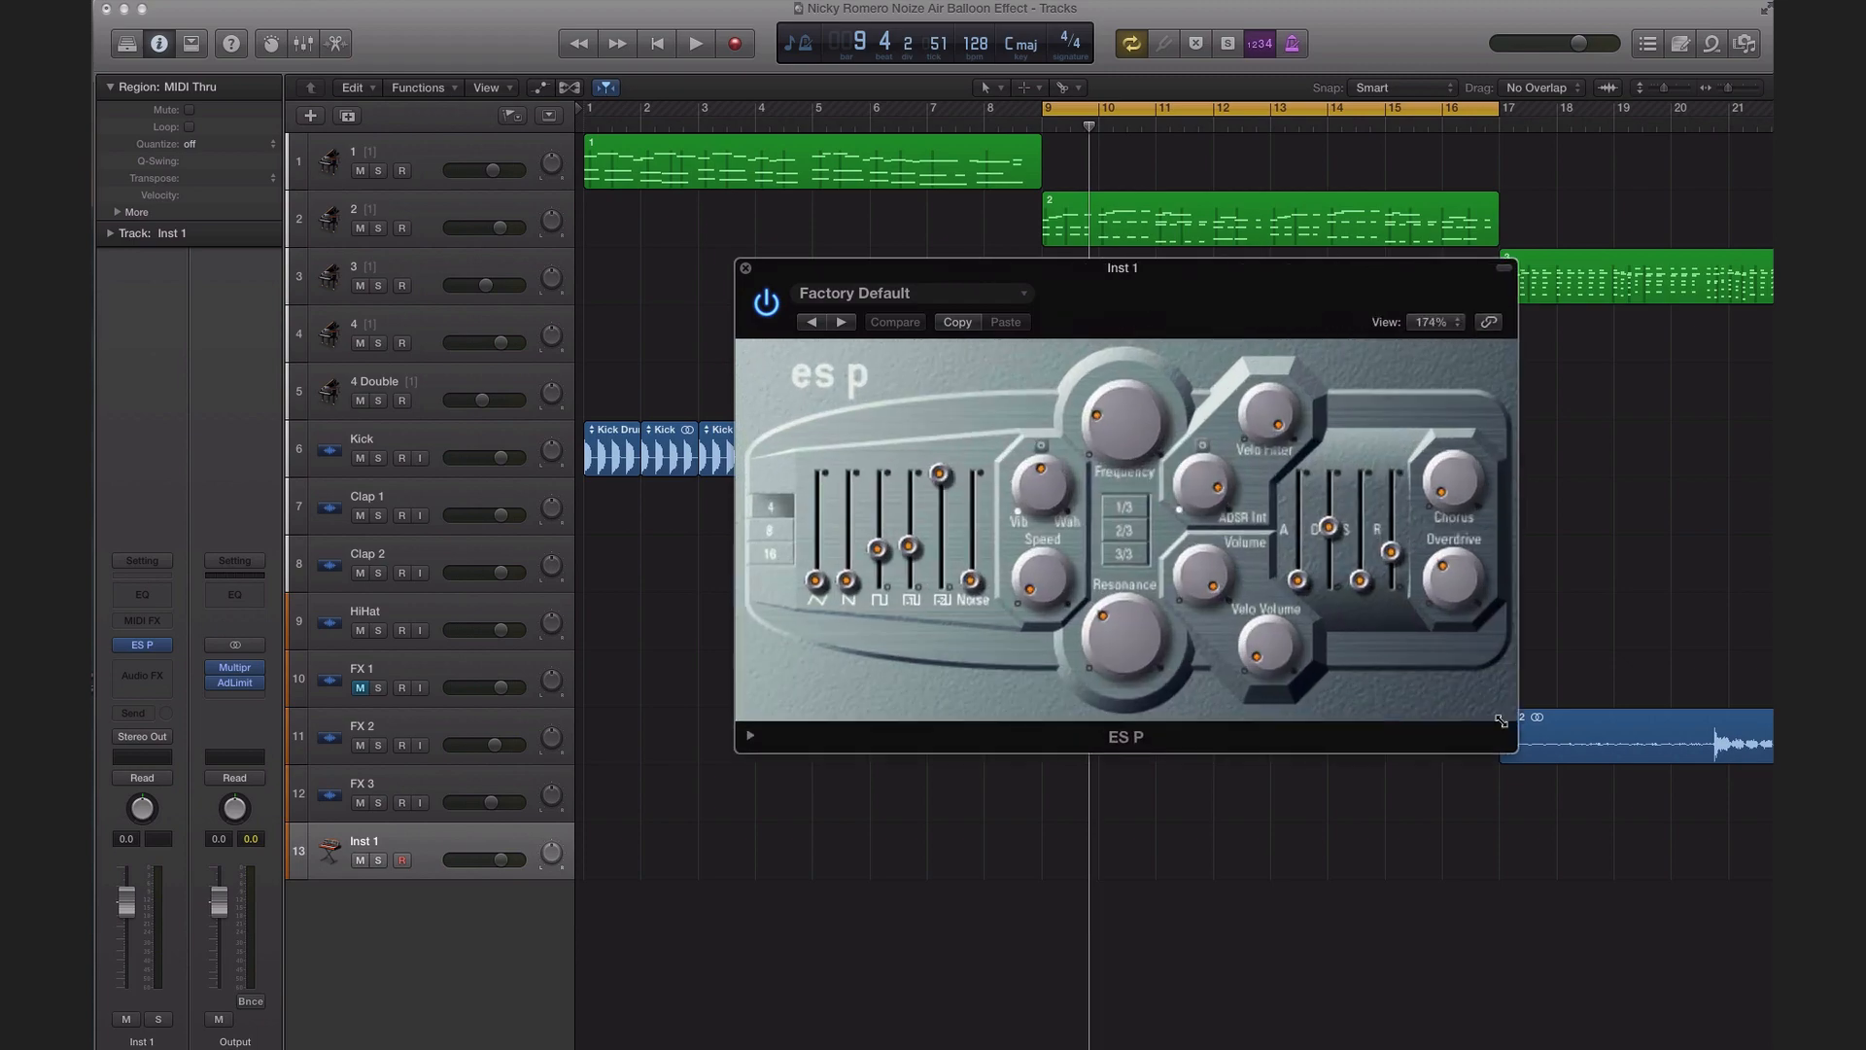
drag(1204, 268, 1117, 226)
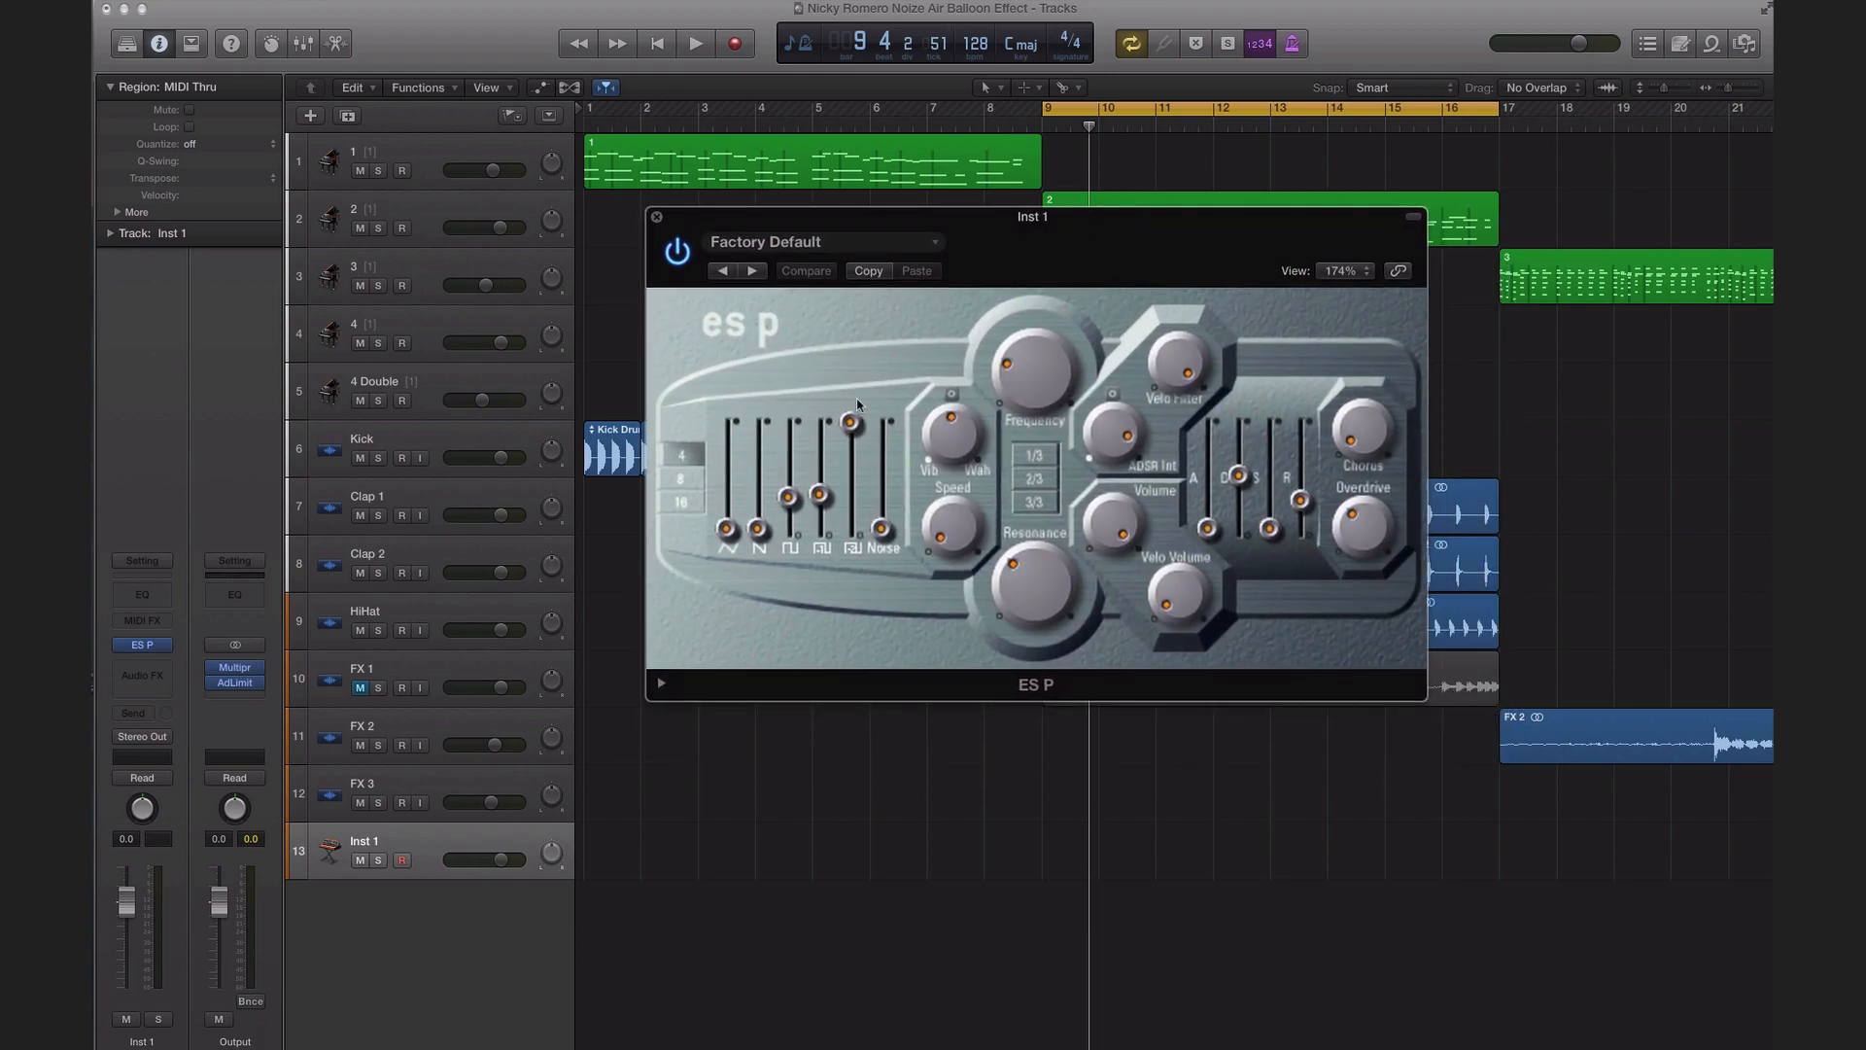
Step: Set the ES P to noise only by zeroing the other oscillators and maximizing Noise, and raise the envelope's sustain to maximum
drag(823, 482, 831, 625)
drag(795, 499, 799, 544)
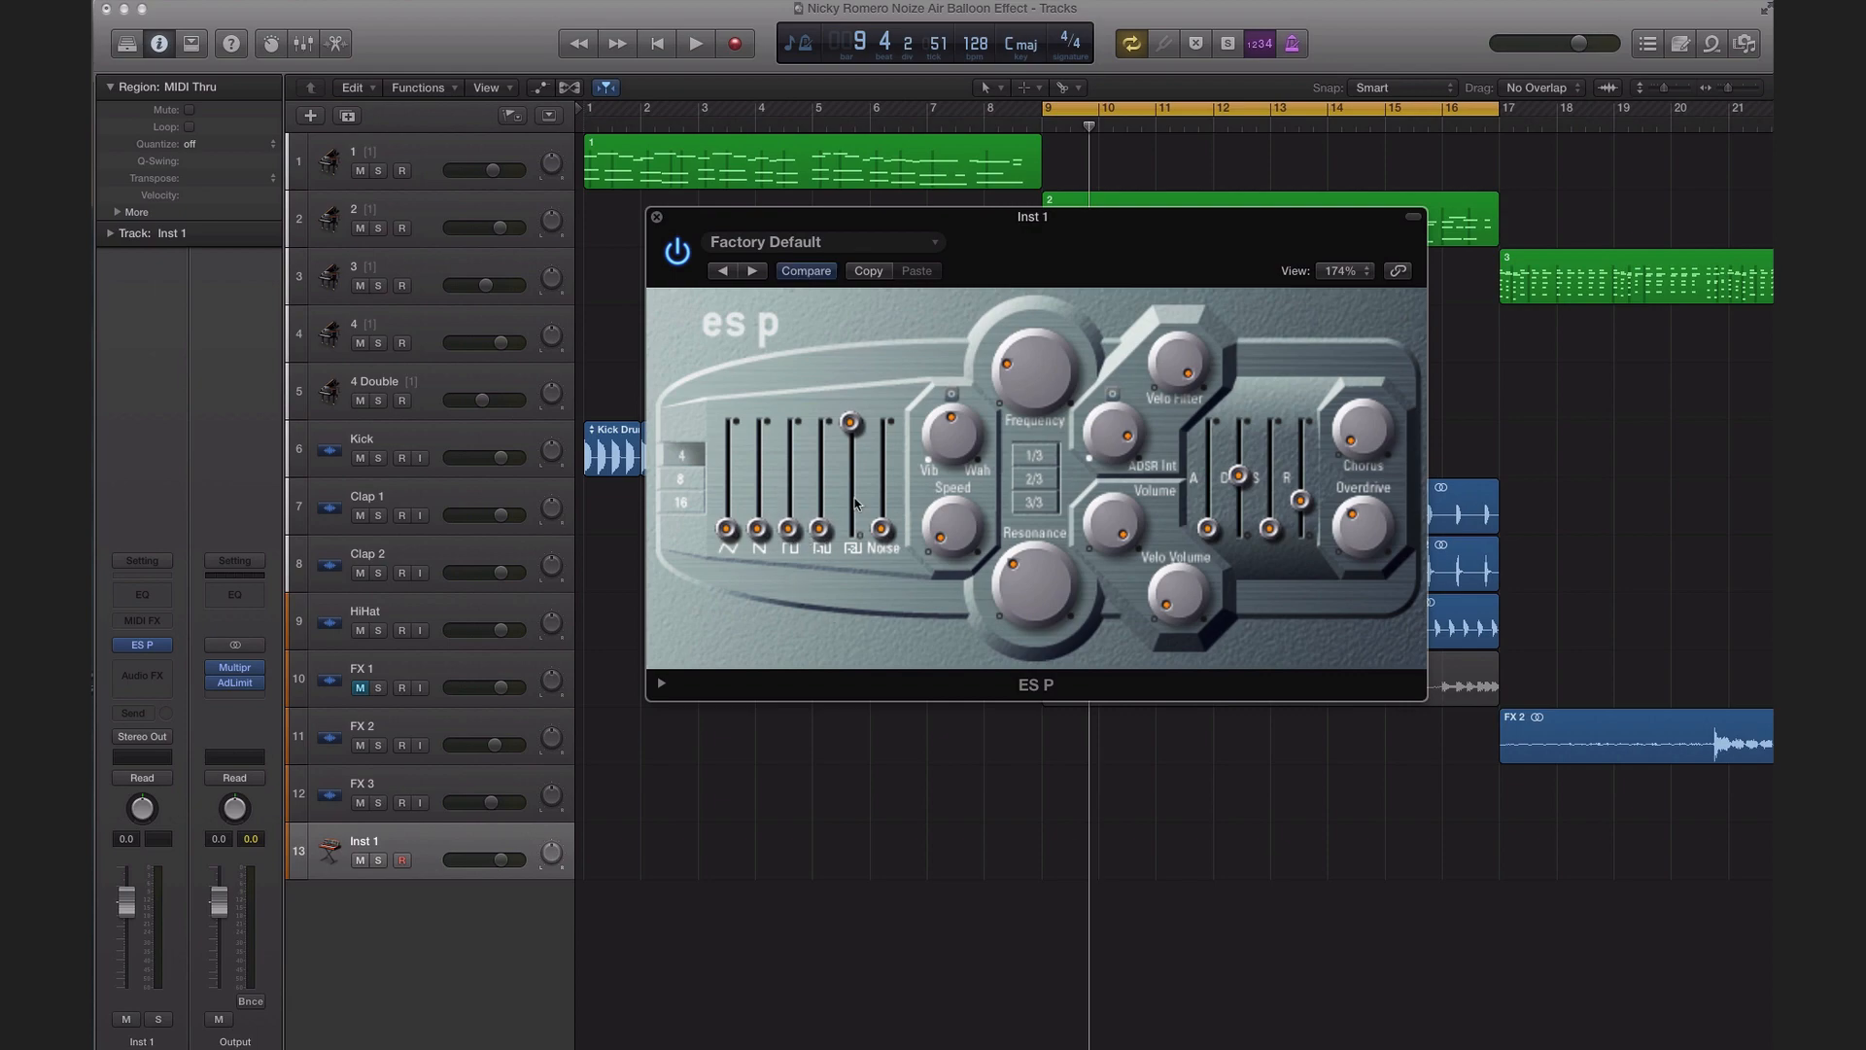
drag(852, 440, 896, 411)
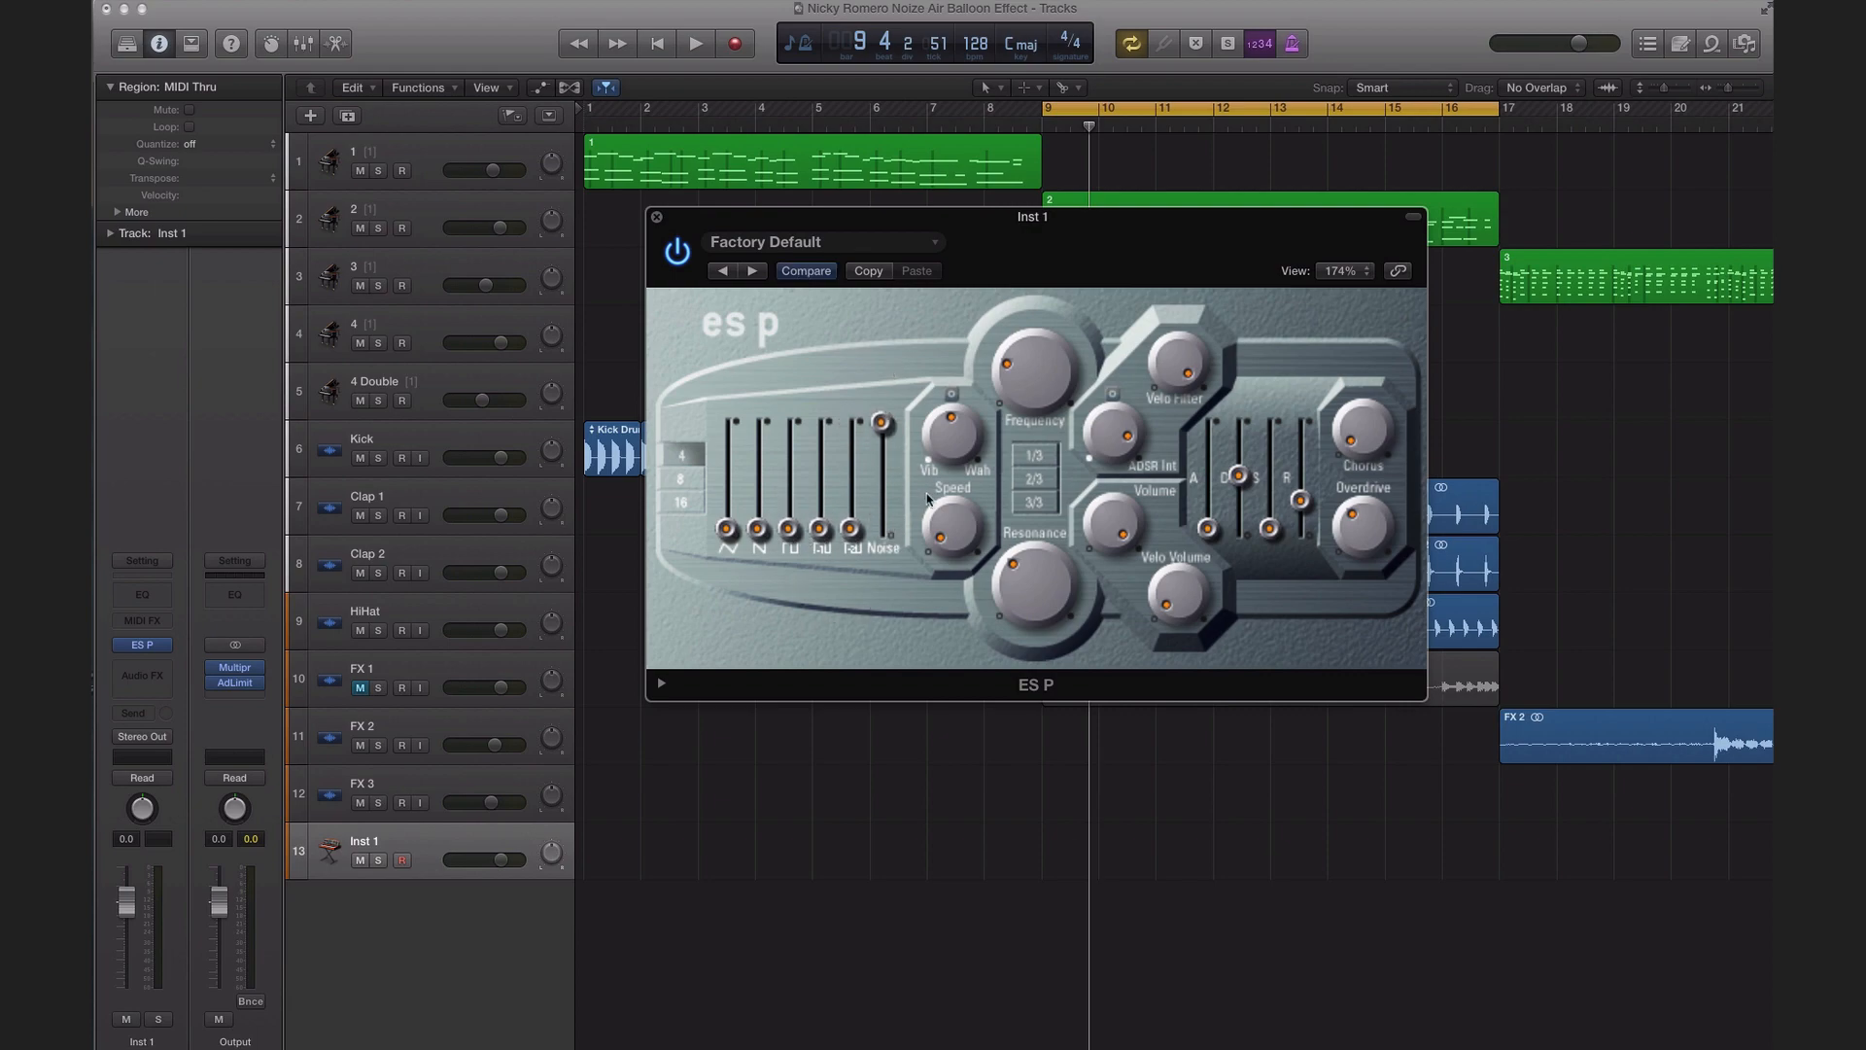
drag(1269, 528, 1228, 200)
Step: Solo the Inst 1 track, then raise the ES P filter frequency and slightly lower its resonance
click(379, 861)
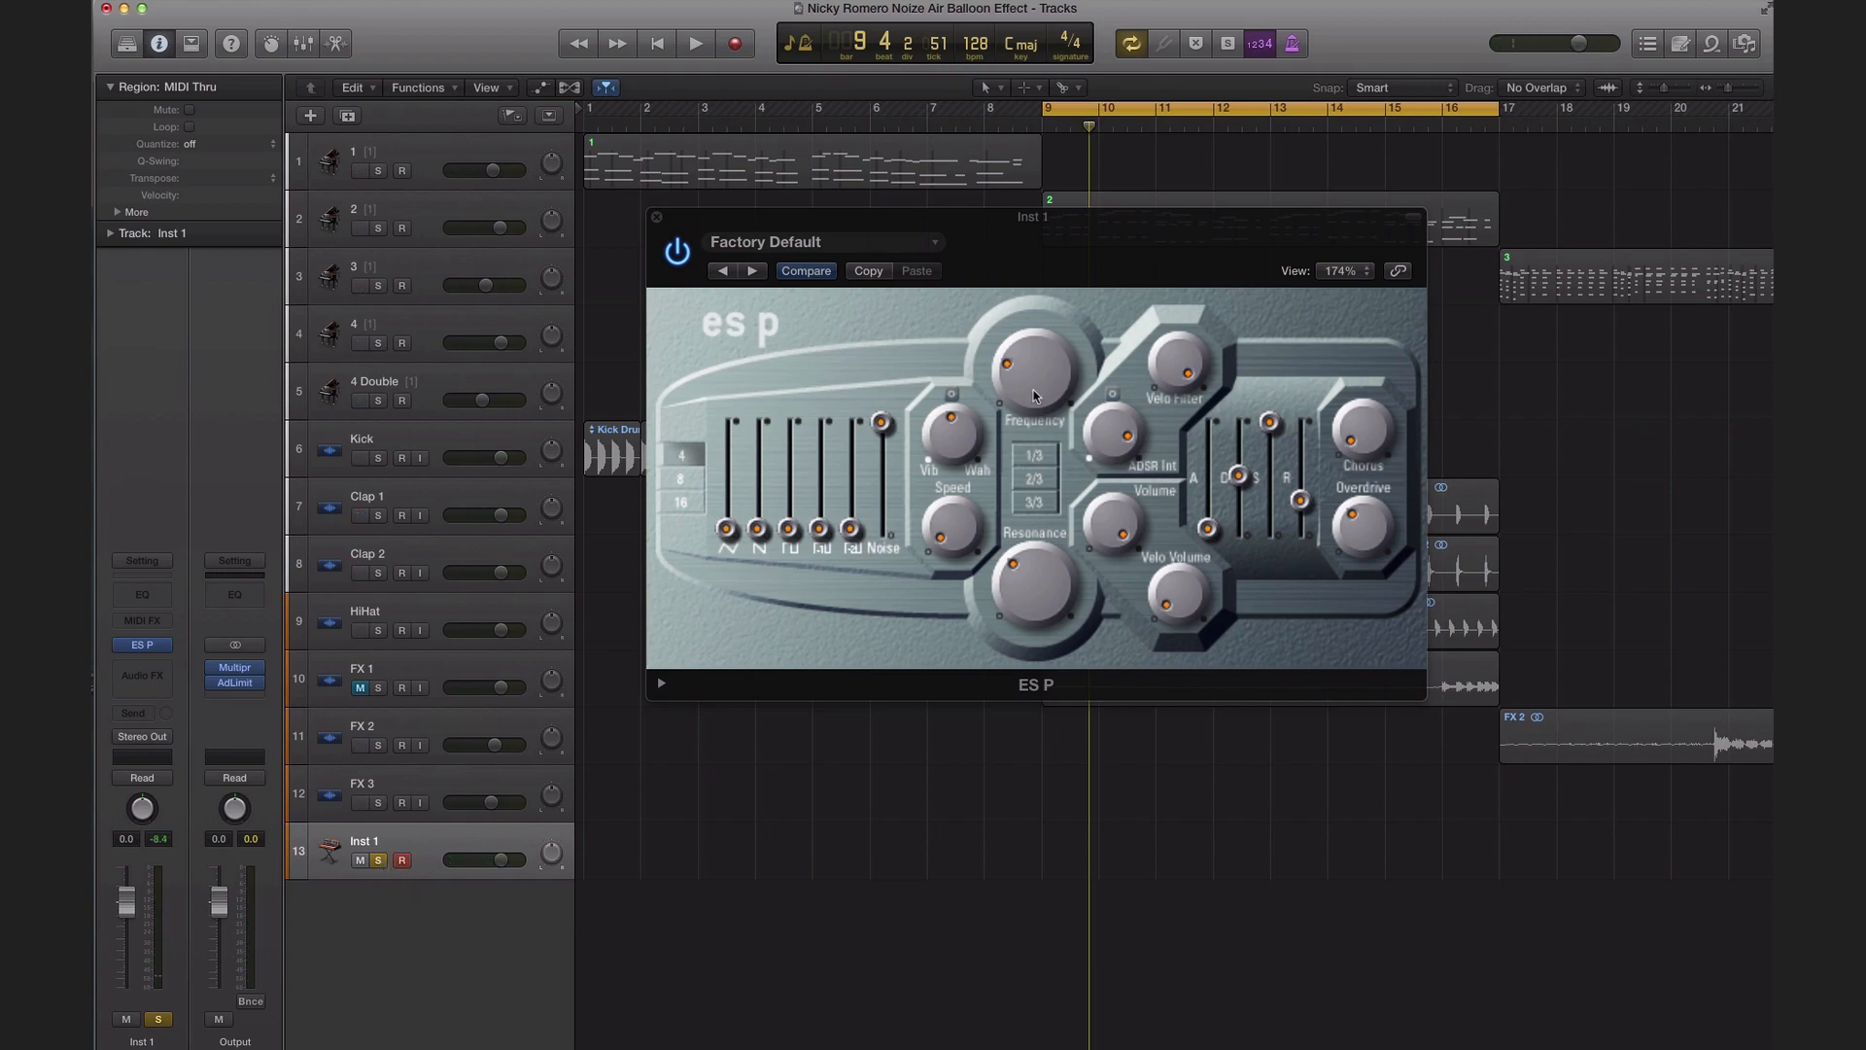
drag(1029, 389, 1058, 269)
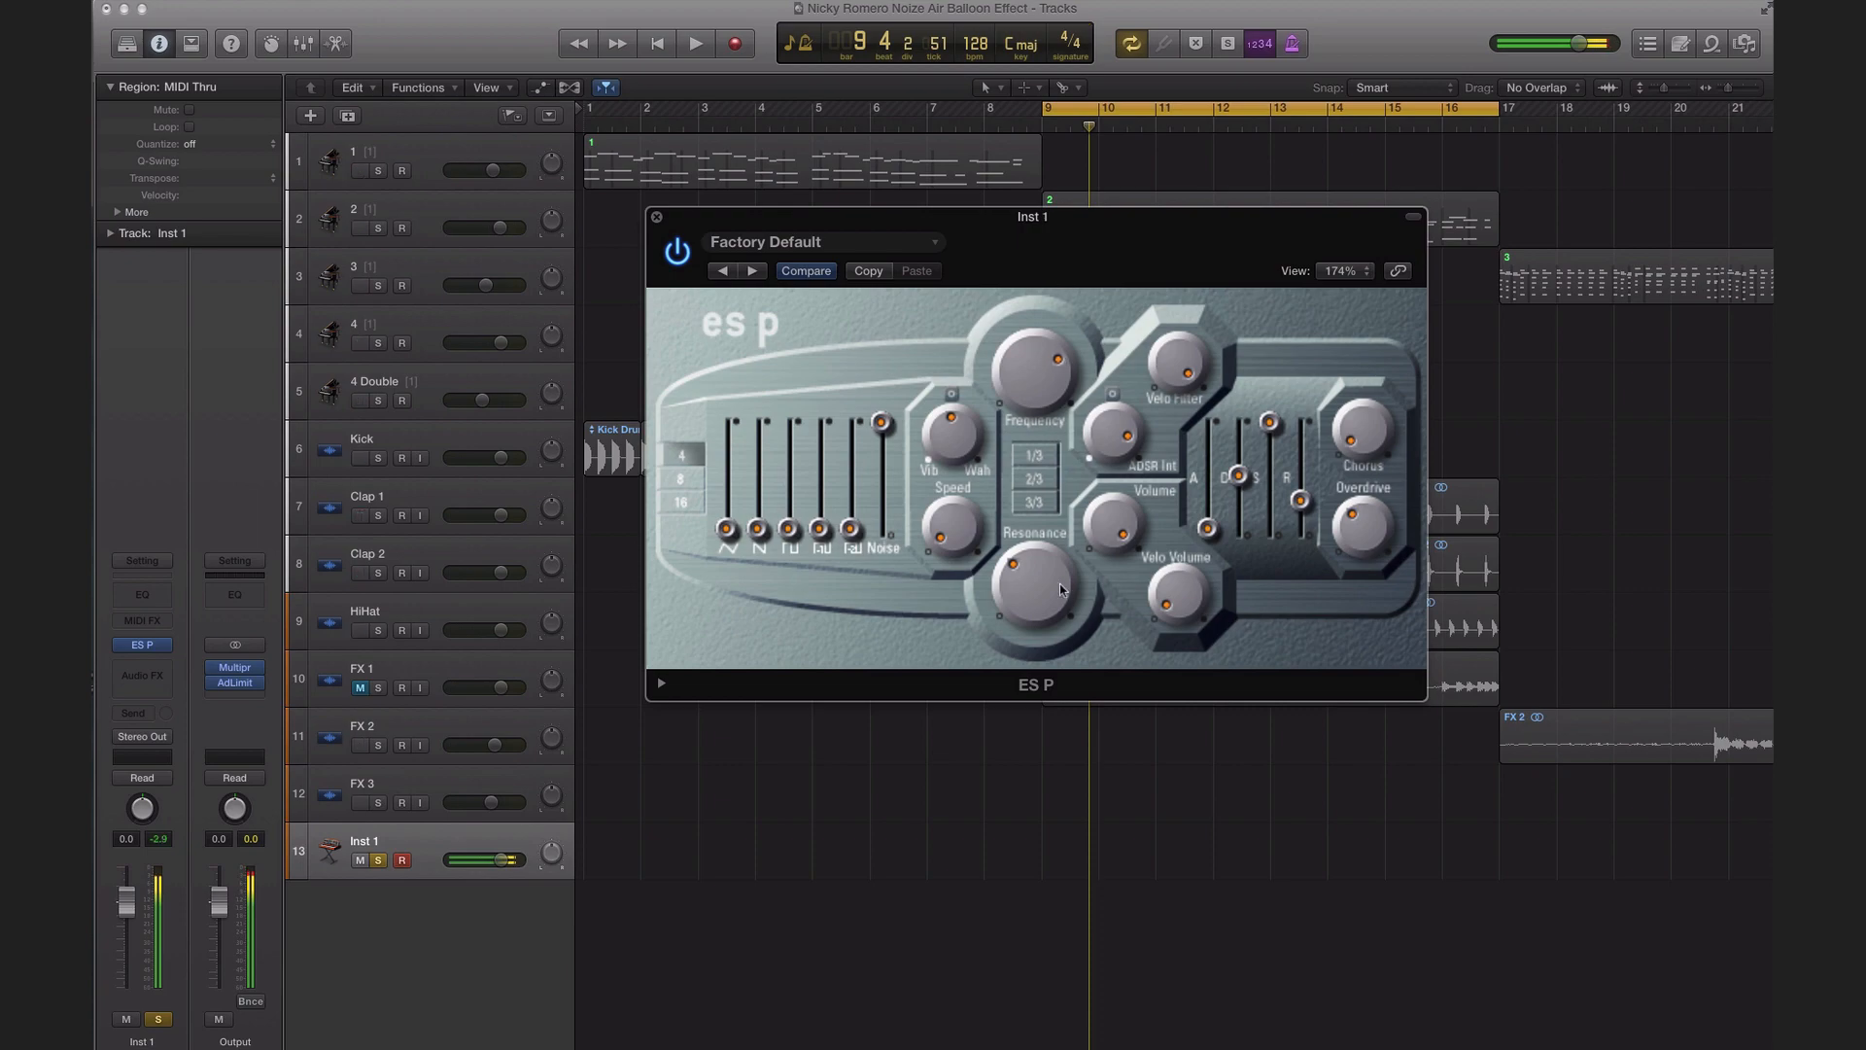
drag(1061, 589, 992, 624)
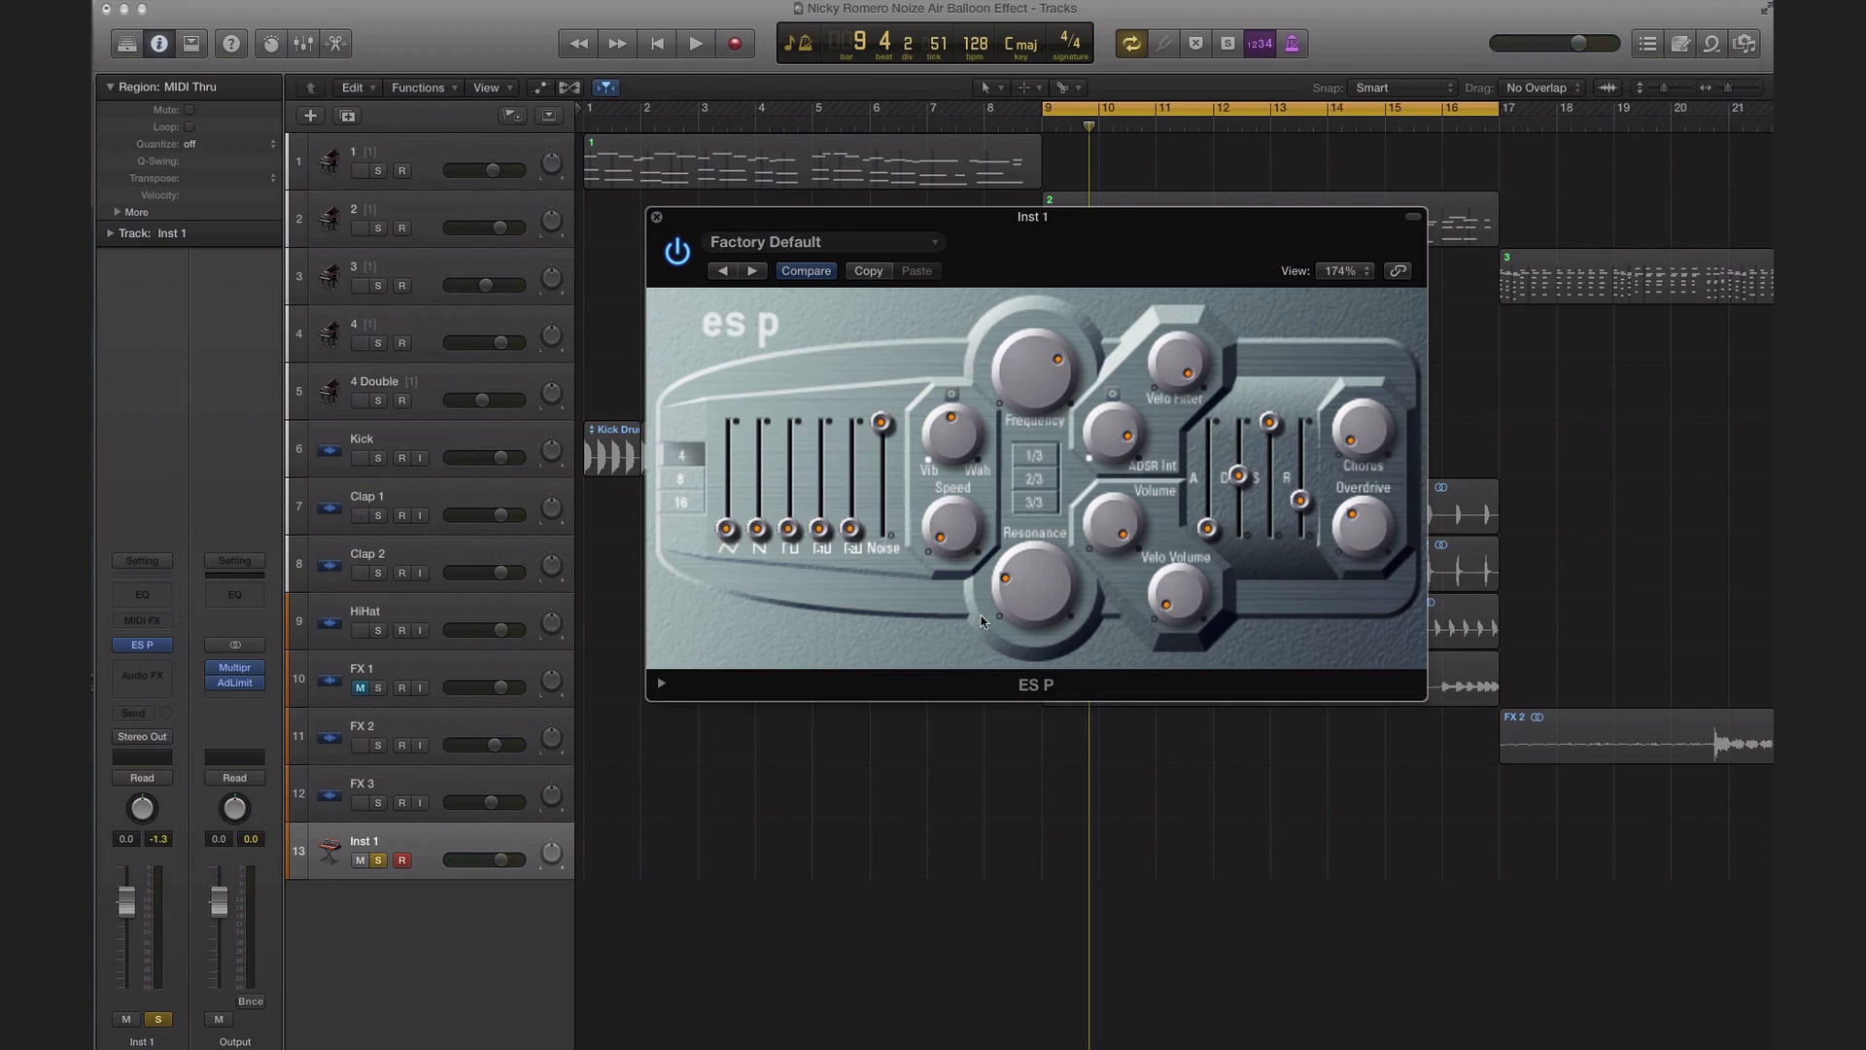
Step: Record one sustained note on the Inst 1 track from bar 9 and close the synth window
key(space)
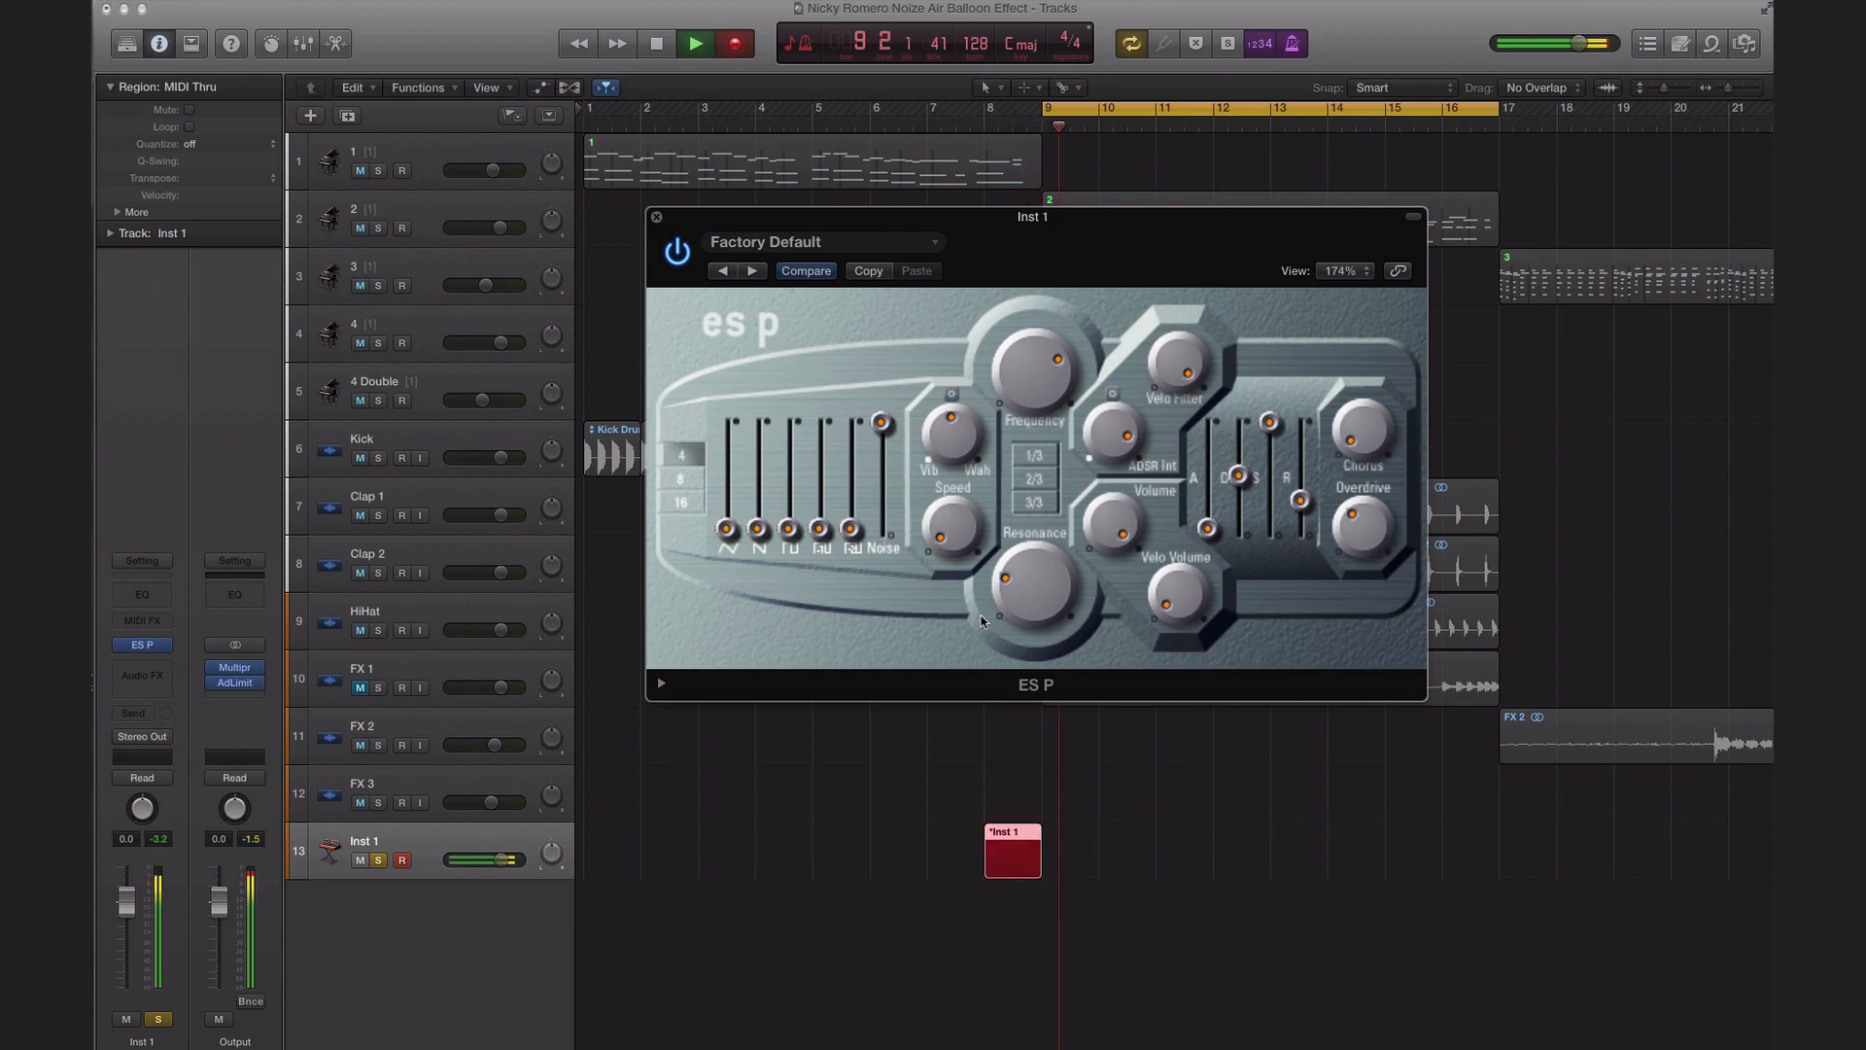
key(space)
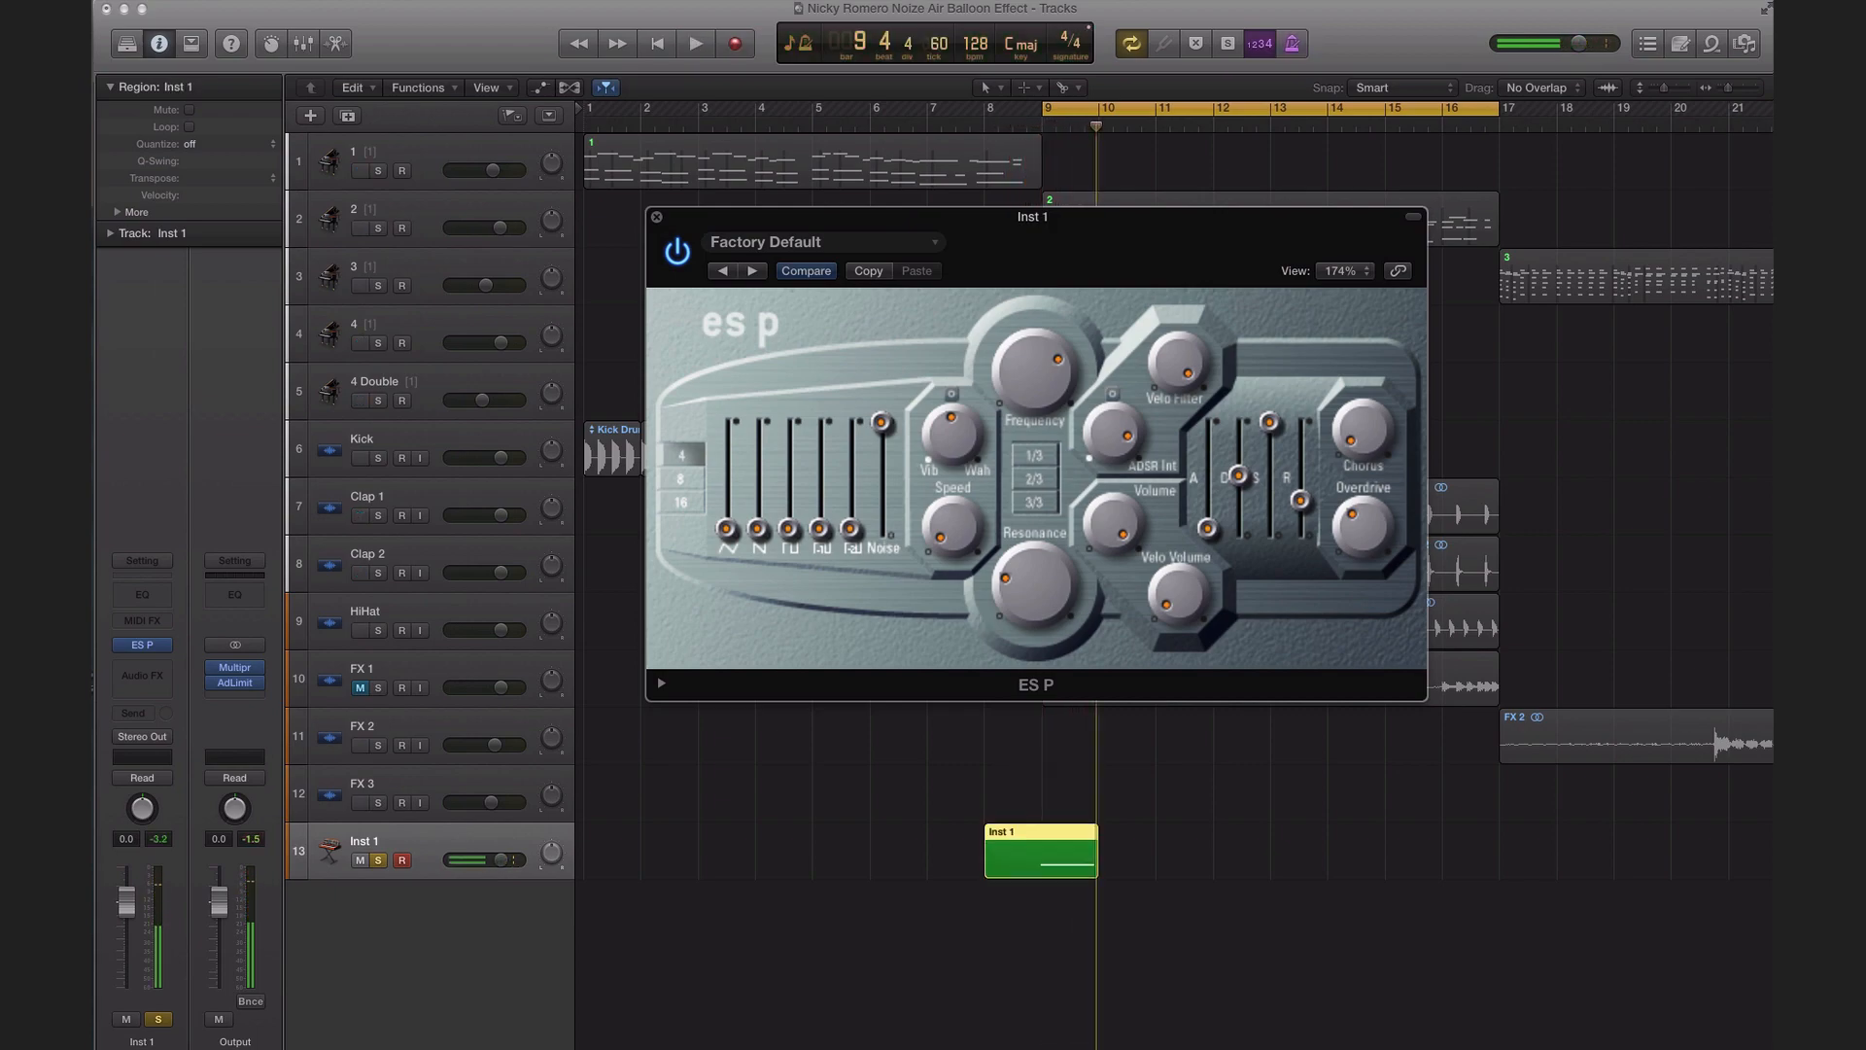
click(656, 217)
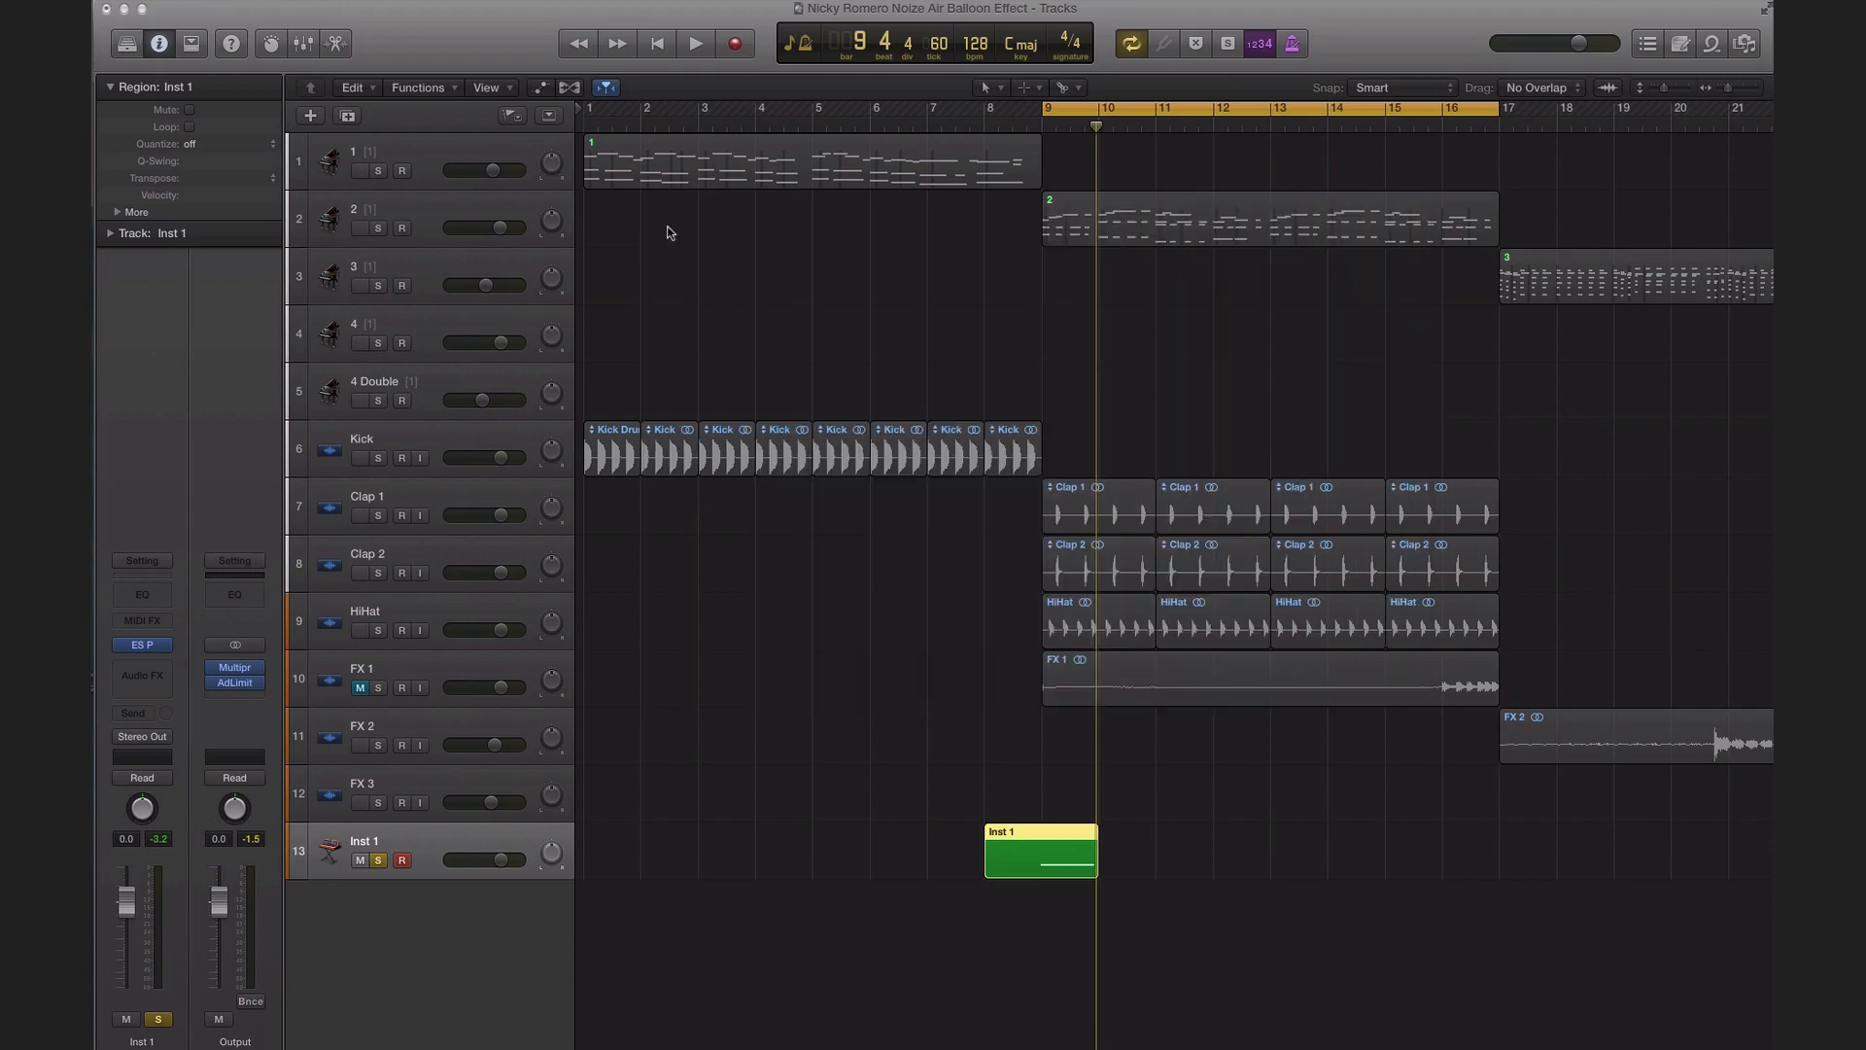
Step: Extend the recorded Inst 1 region and the note inside it to bar 17
drag(1093, 865, 1498, 863)
double_click(1263, 861)
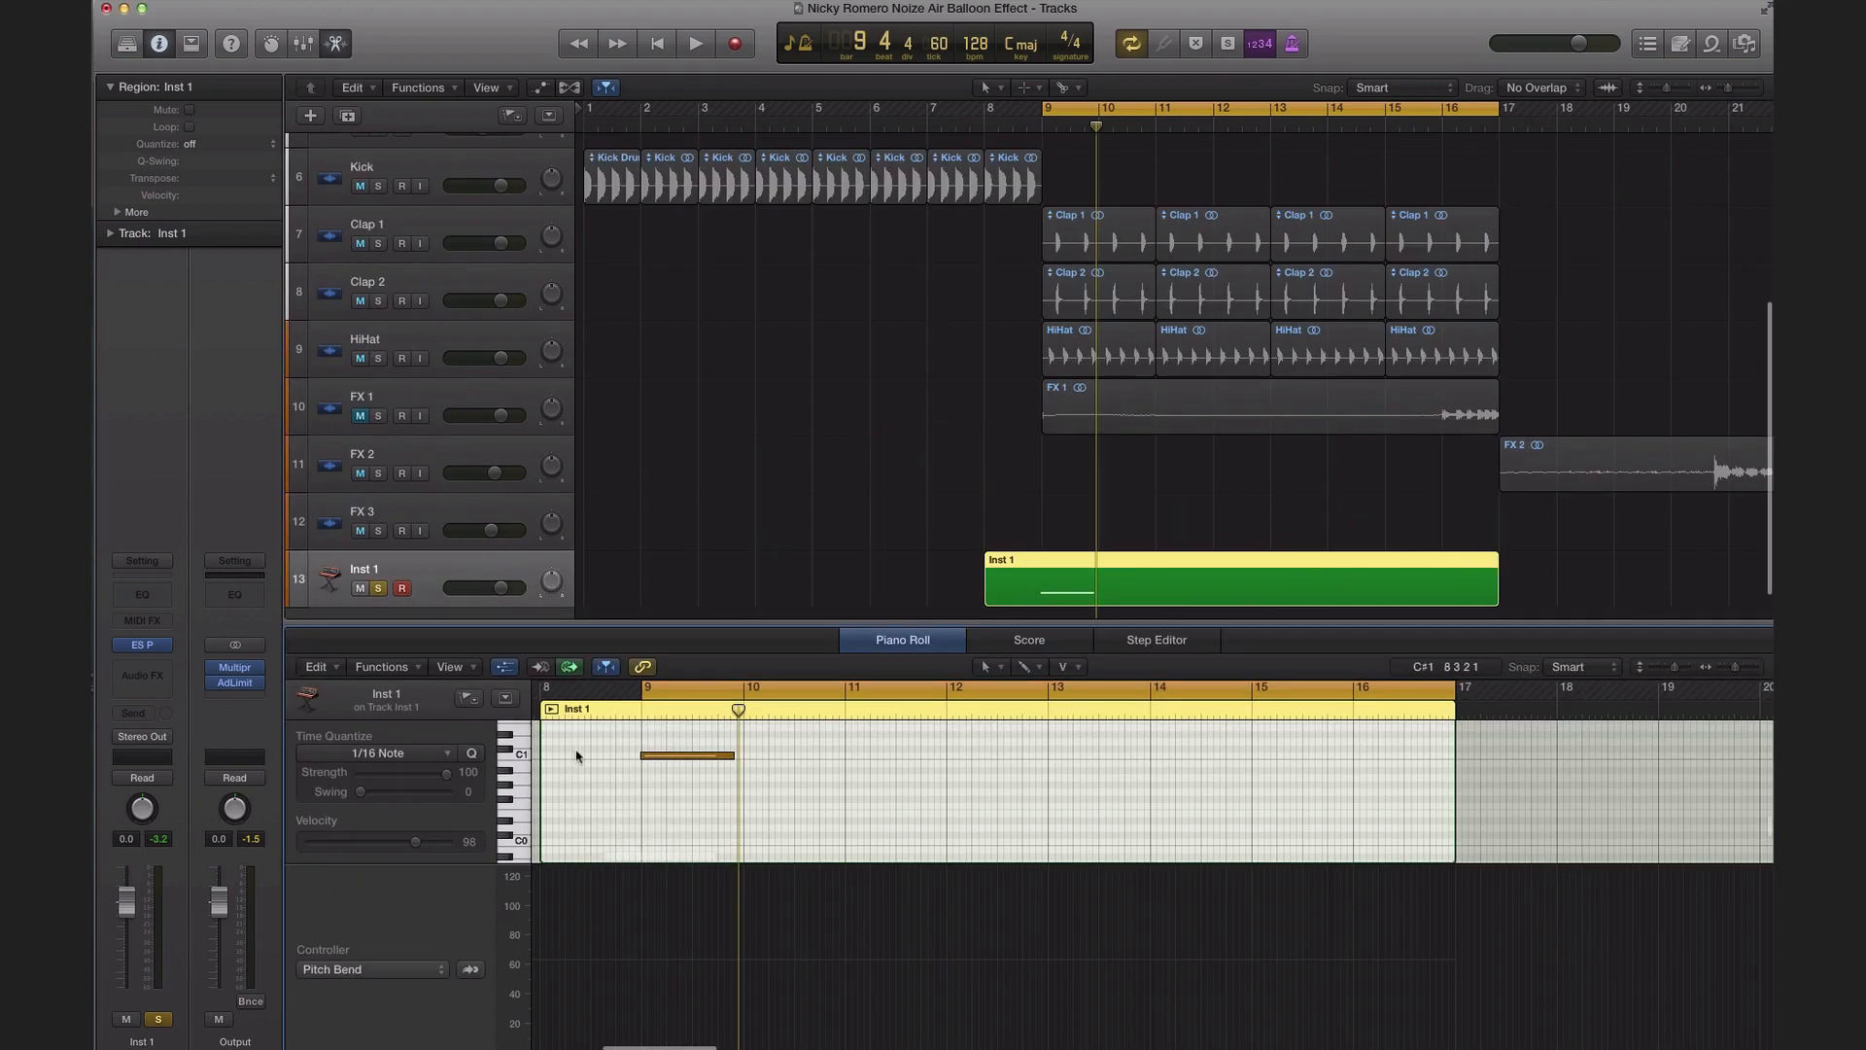
drag(737, 756, 1455, 756)
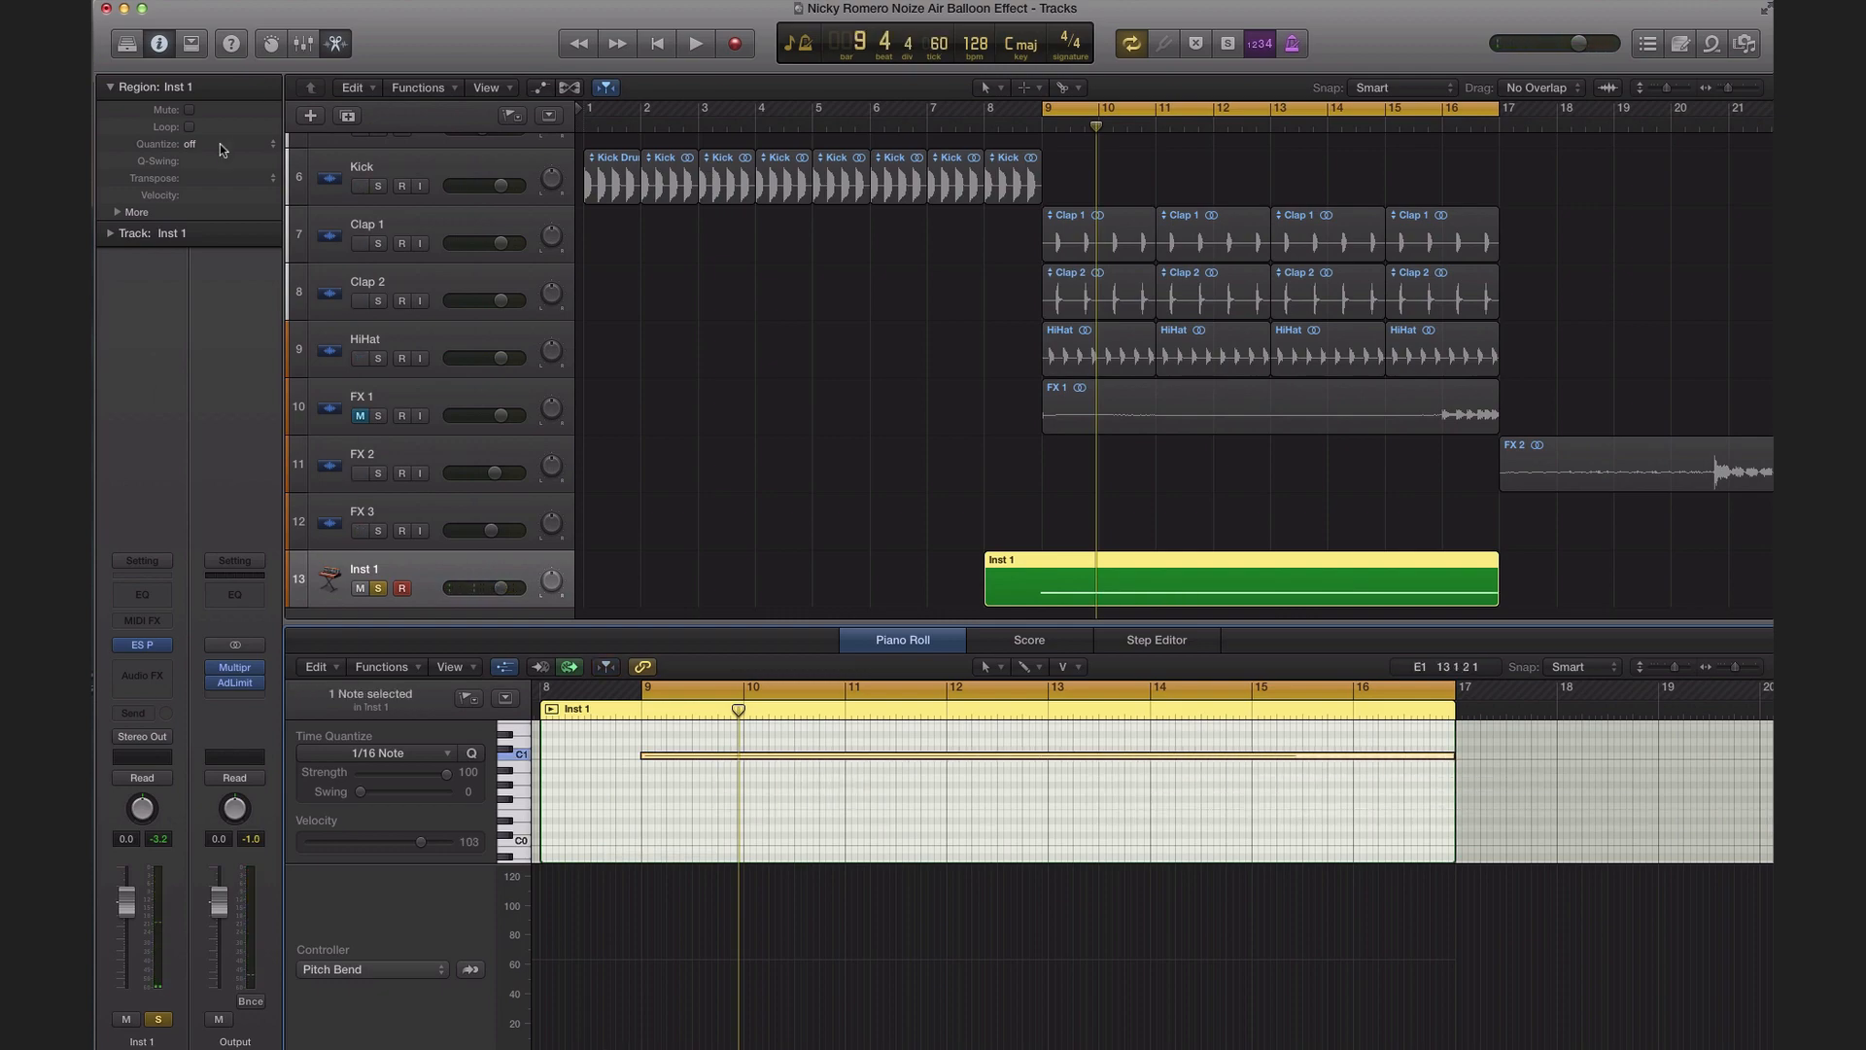
Step: Quantize the Inst 1 region to 1/8 Note and trim its start to bar 9
click(195, 144)
click(233, 212)
key(space)
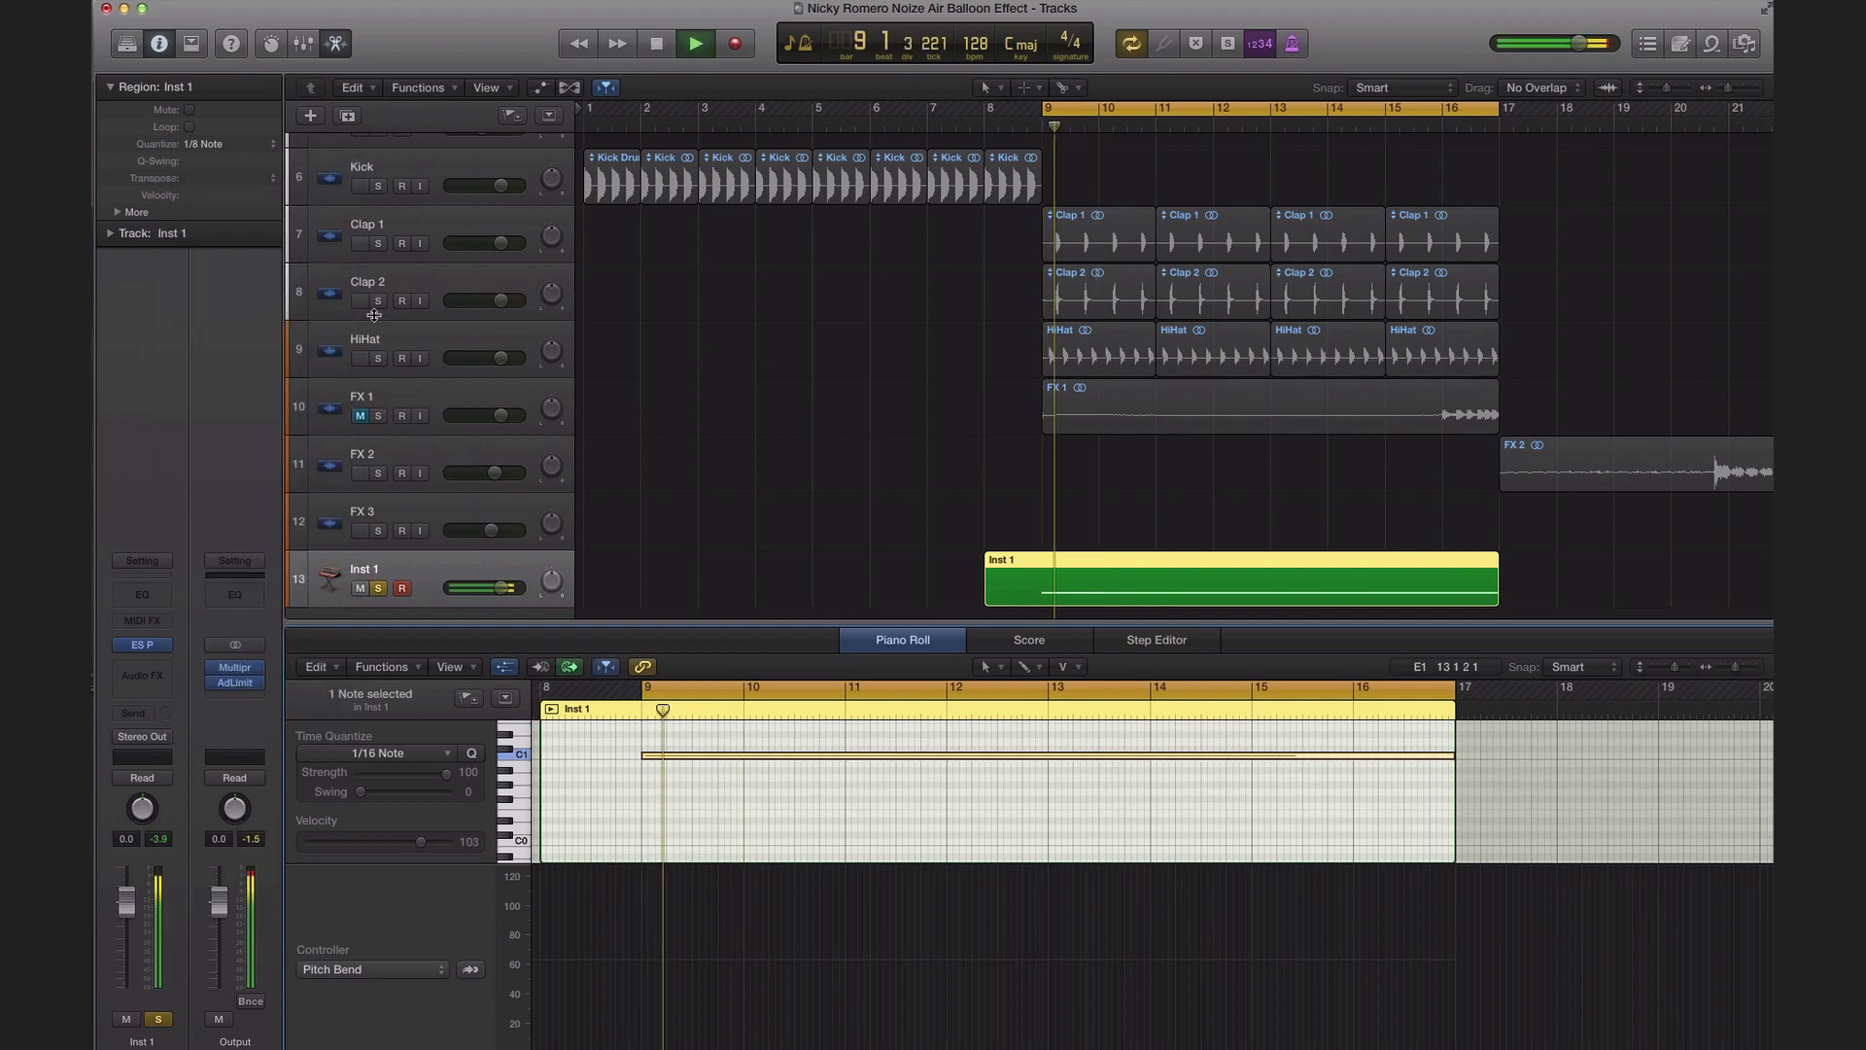
drag(989, 592, 1046, 589)
key(space)
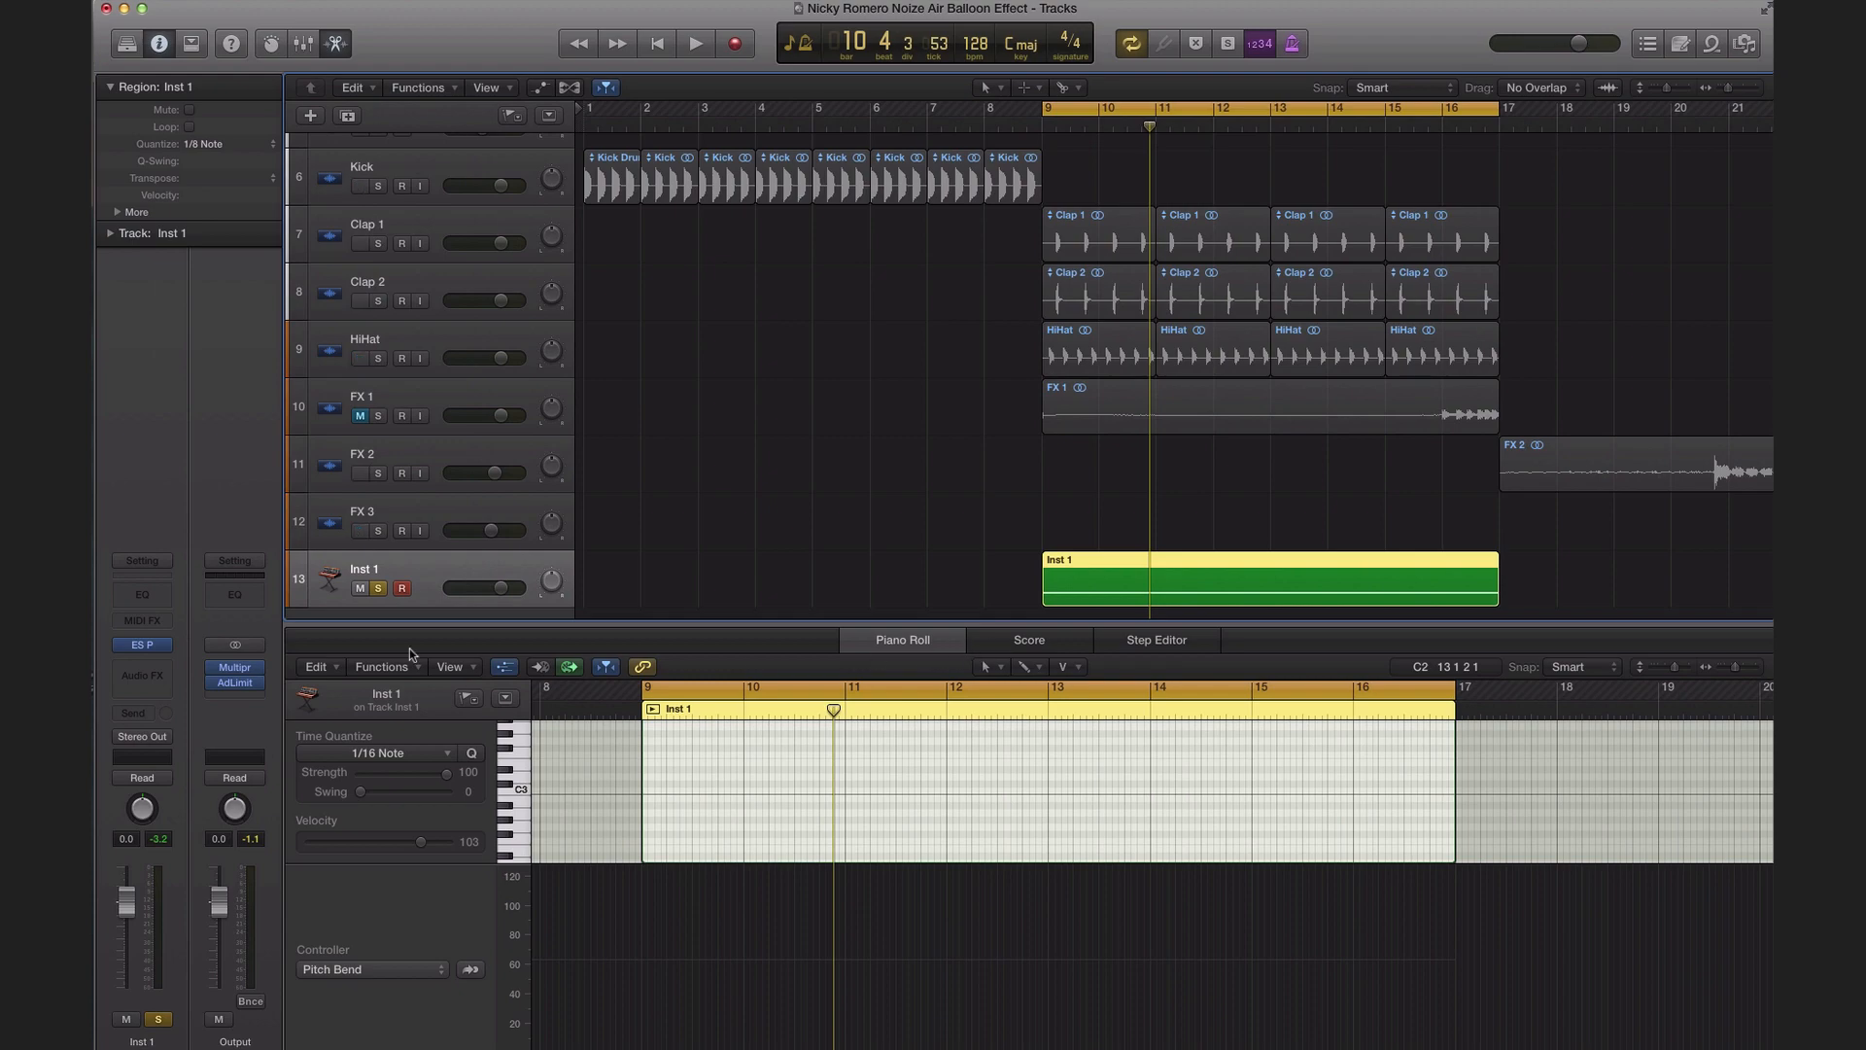
Step: Add a Channel EQ to Inst 1 with a low cut at 500 Hz, checking it with the analyzer on during playback
click(167, 593)
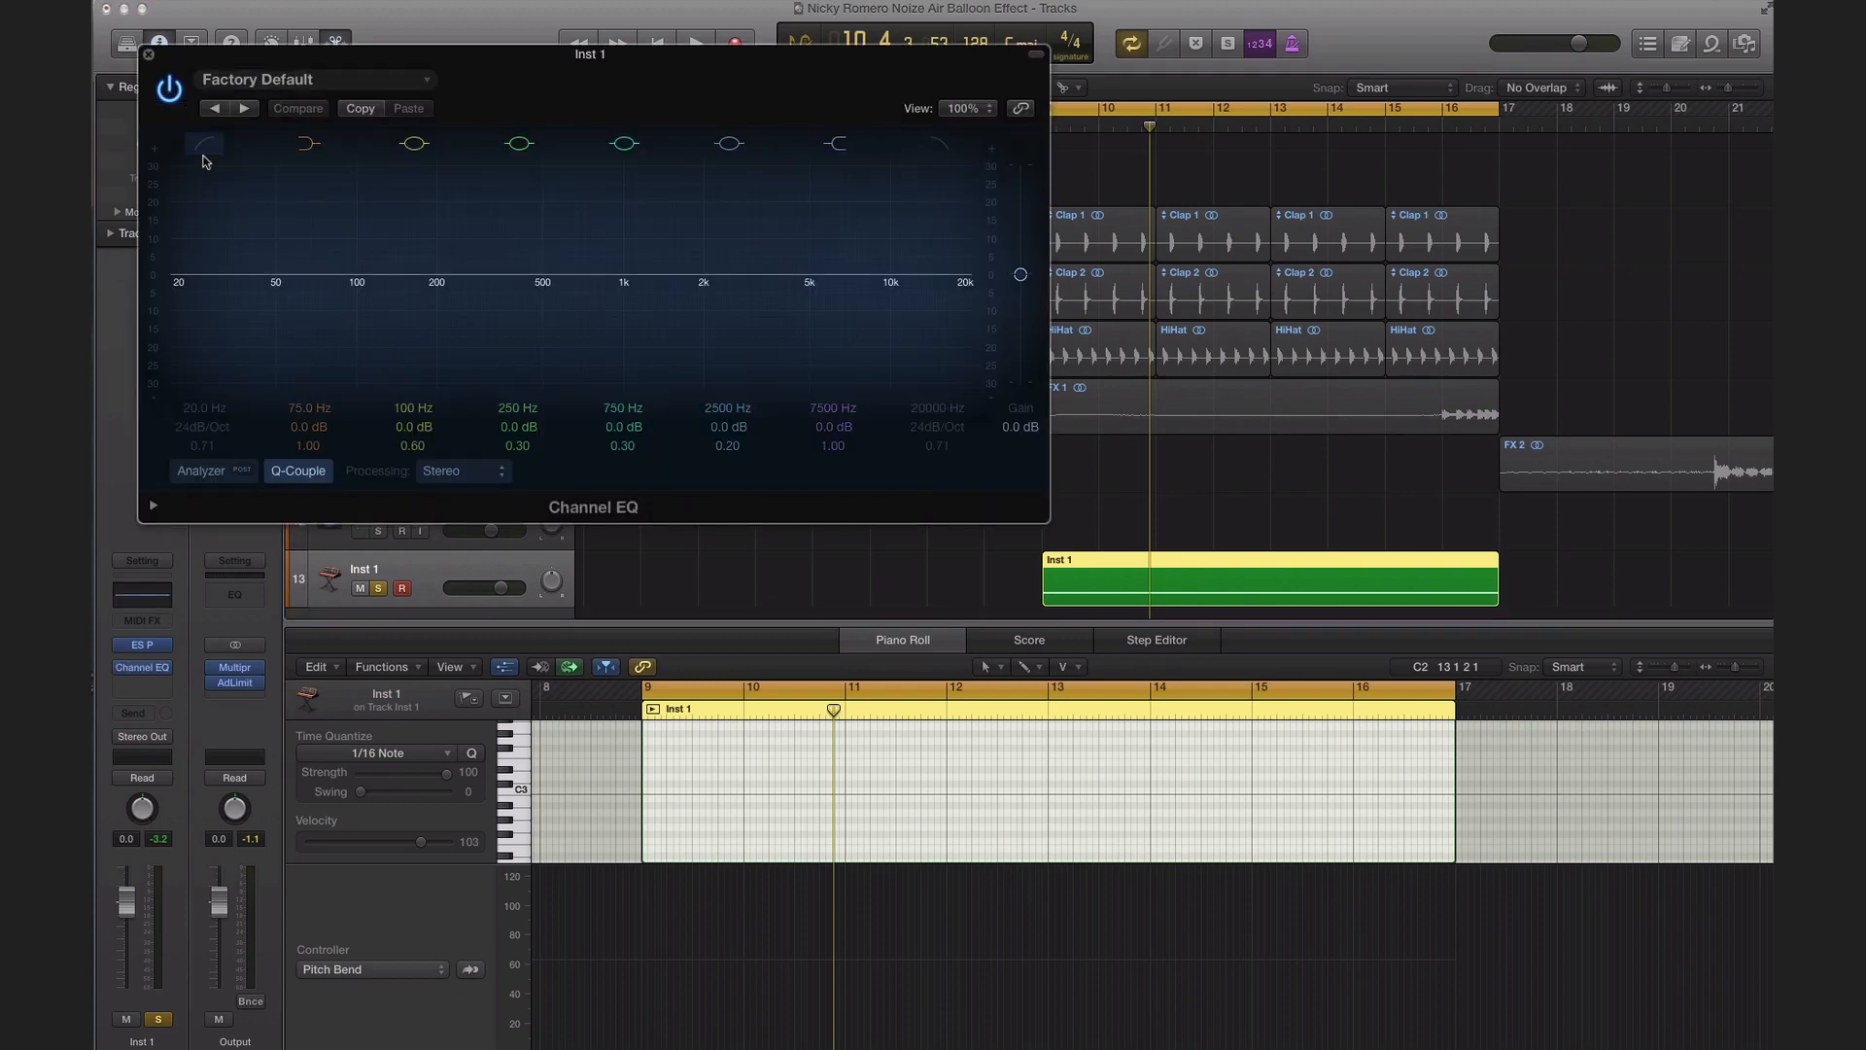
click(204, 143)
drag(192, 289, 553, 294)
key(space)
click(202, 471)
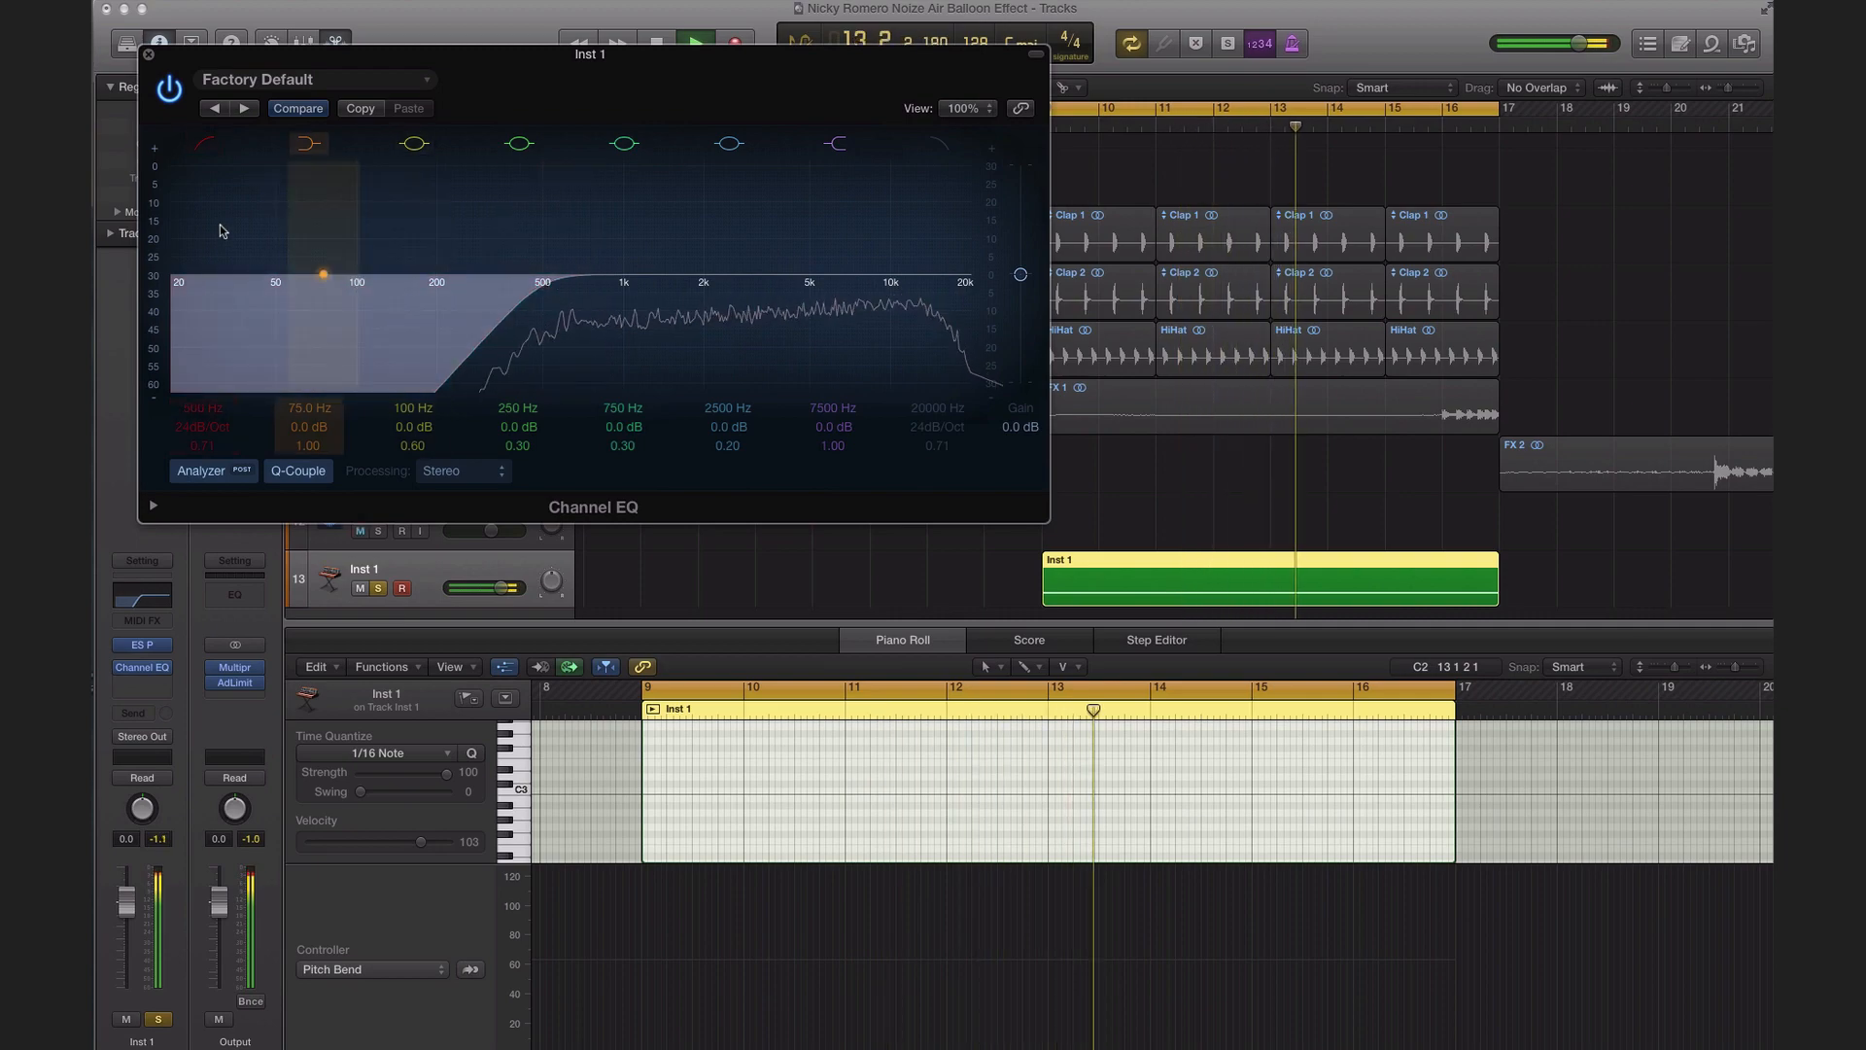
key(space)
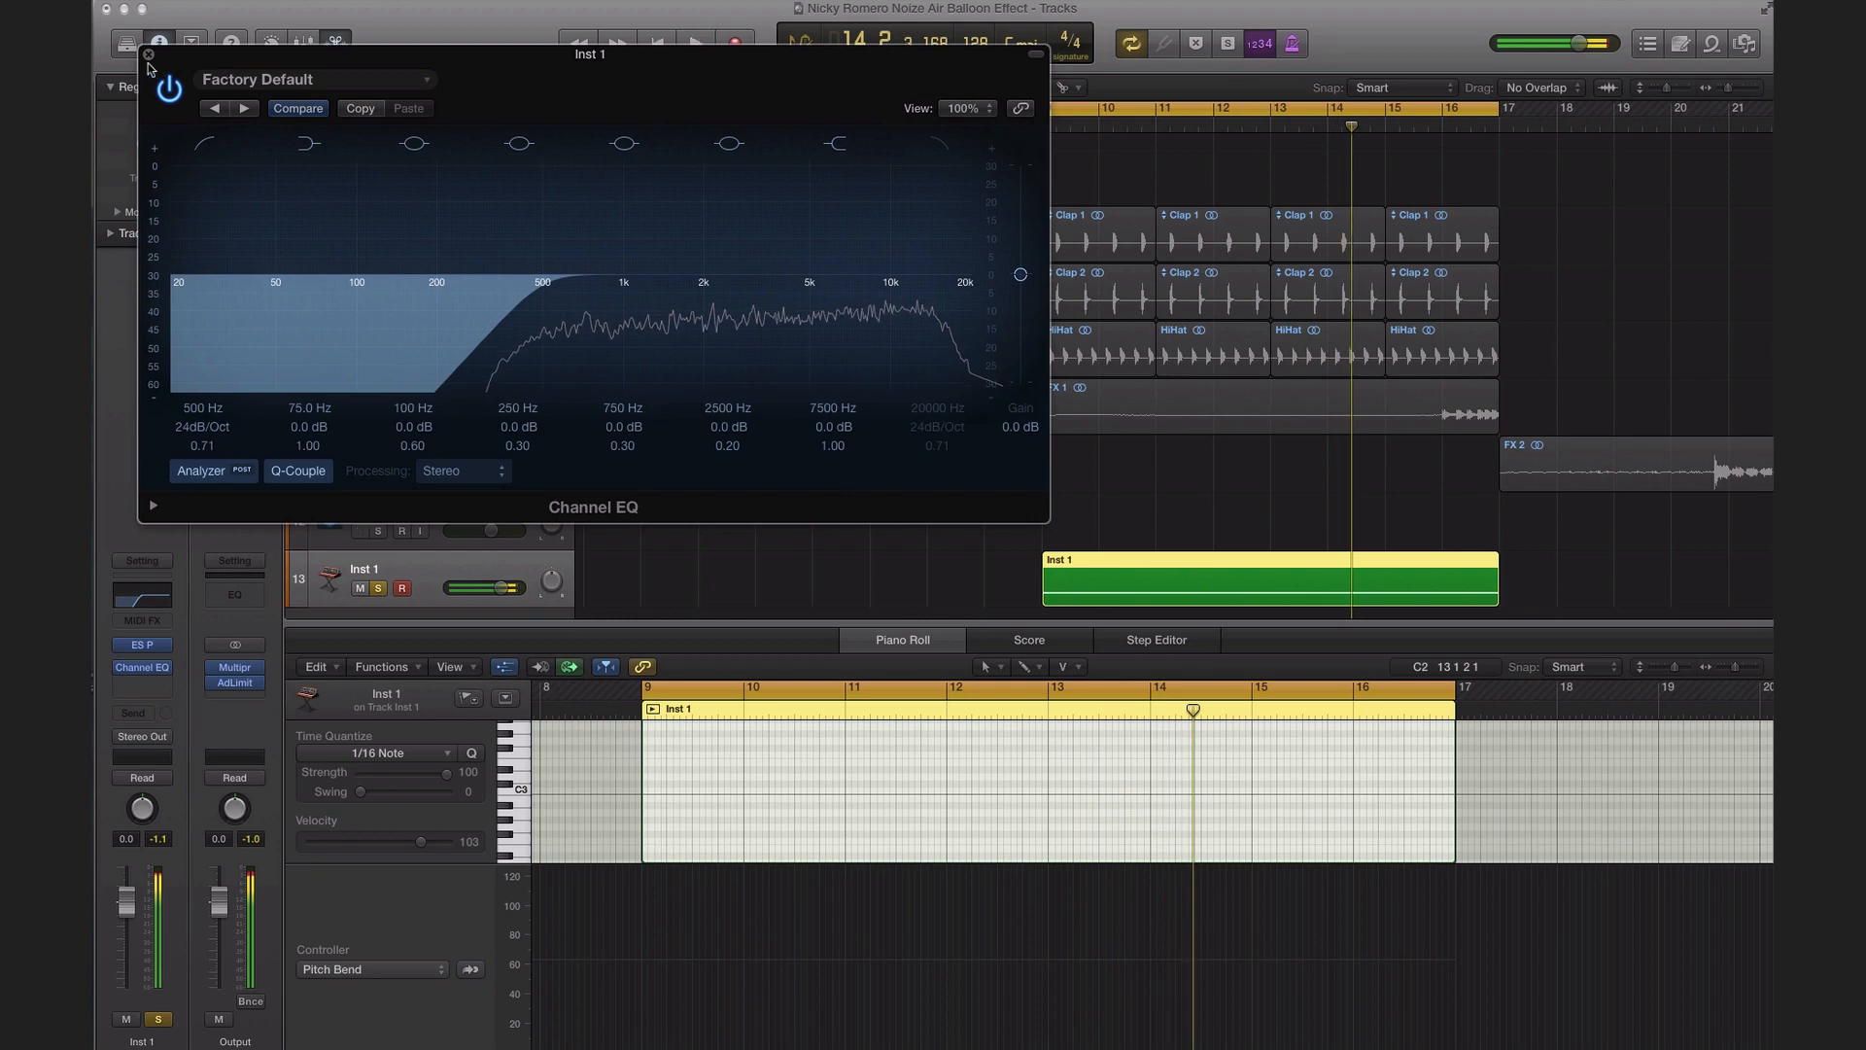
click(149, 54)
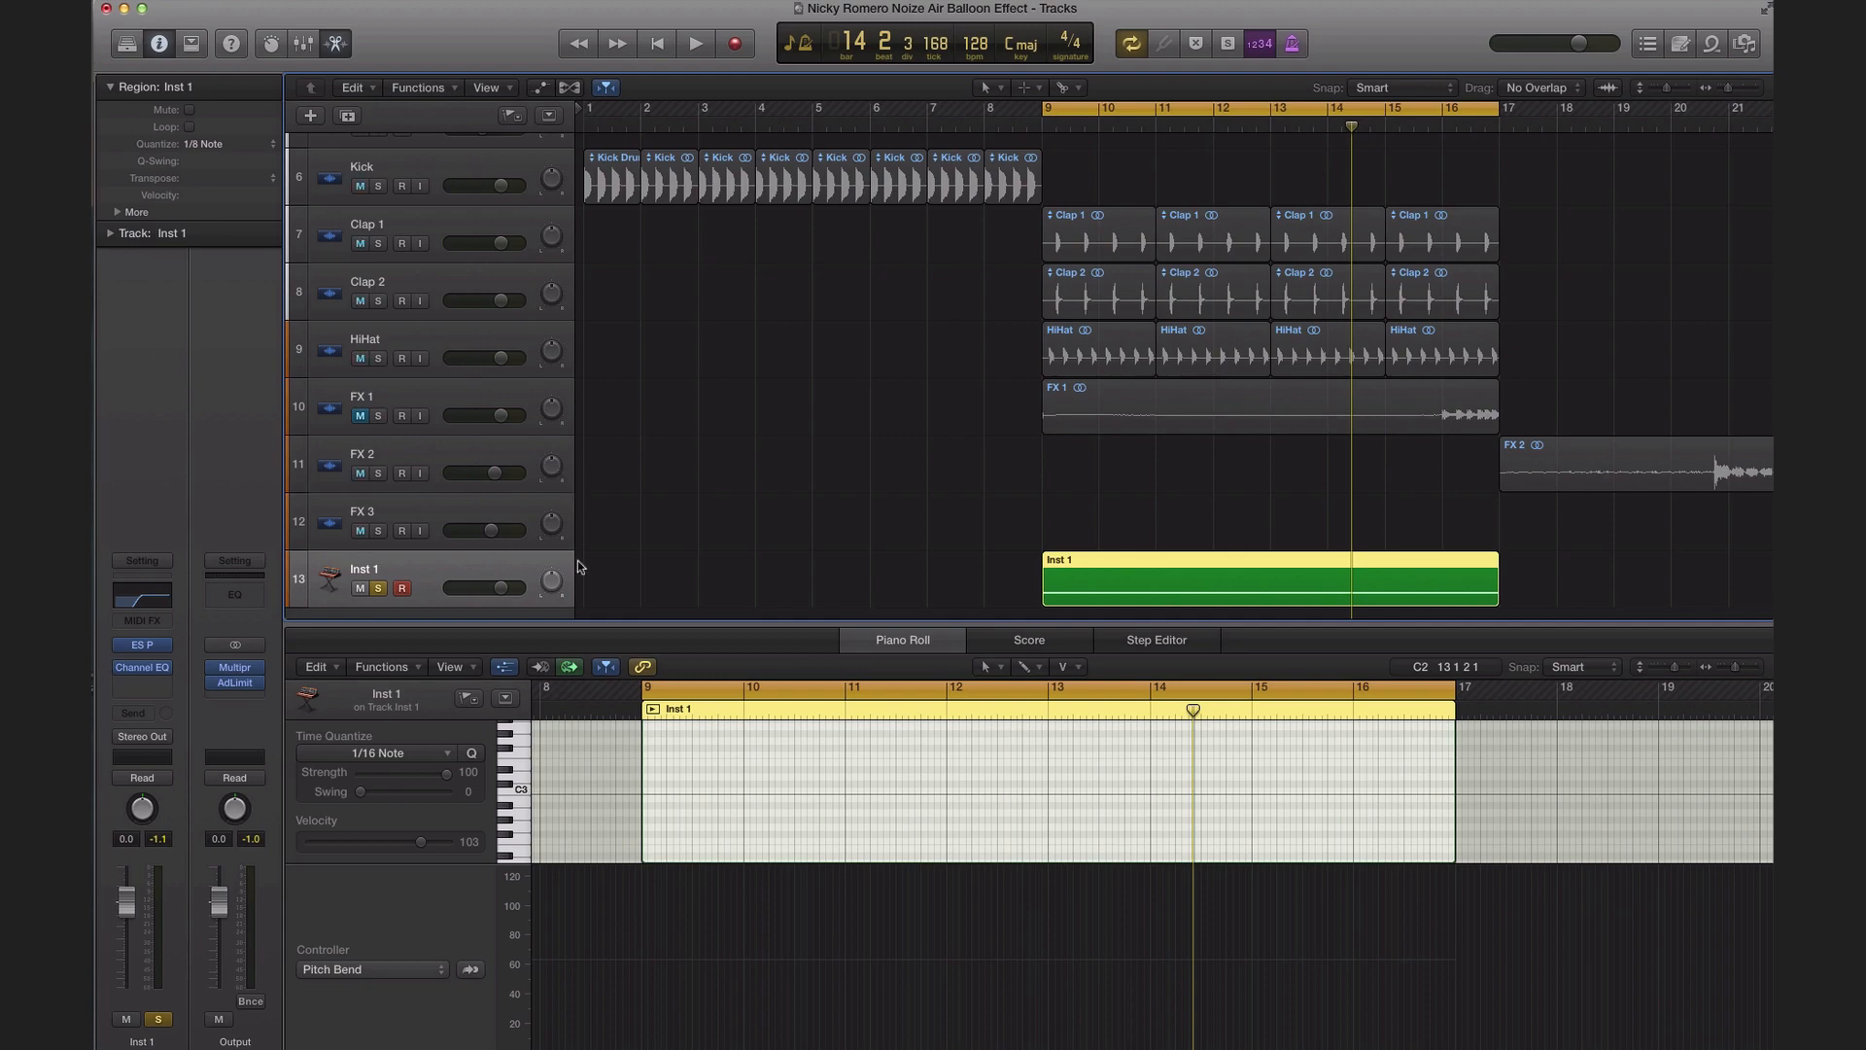
Step: Insert a stereo Flanger after the EQ on Inst 1 and enlarge its window to 200%
click(142, 682)
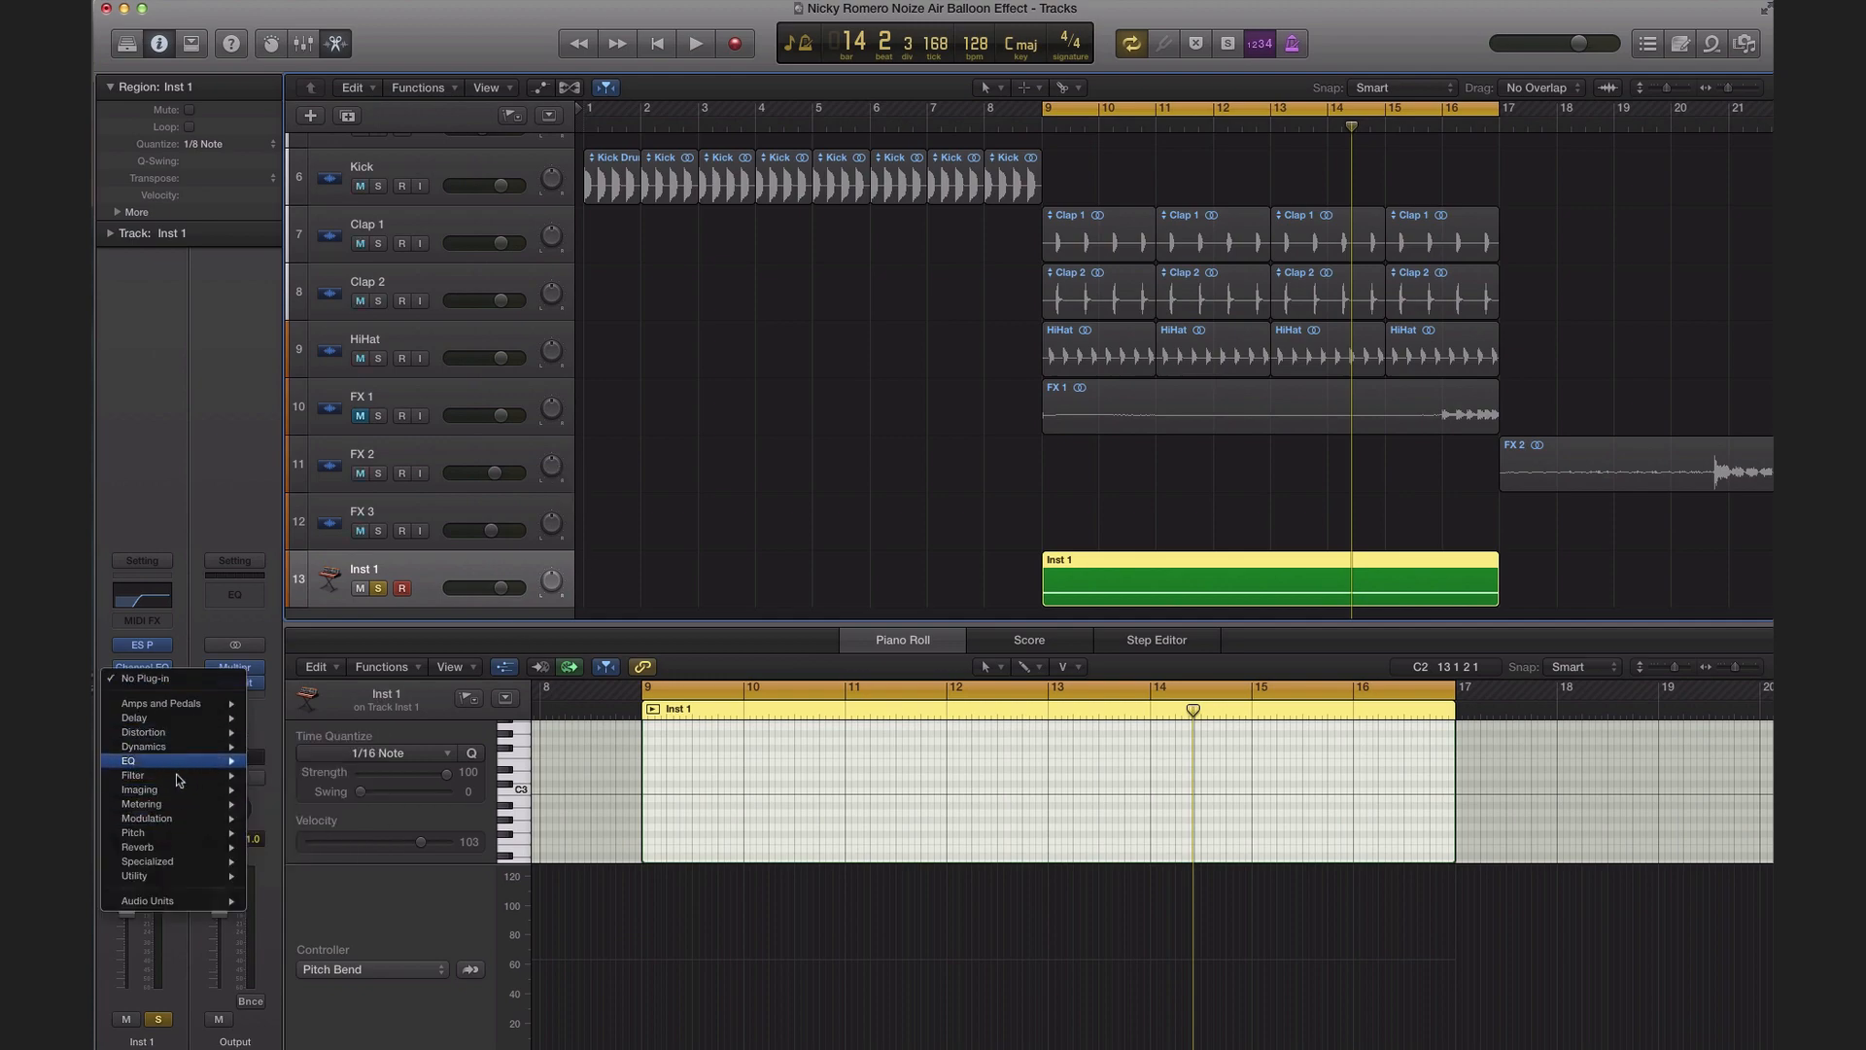
mouse_move(180, 821)
mouse_move(292, 850)
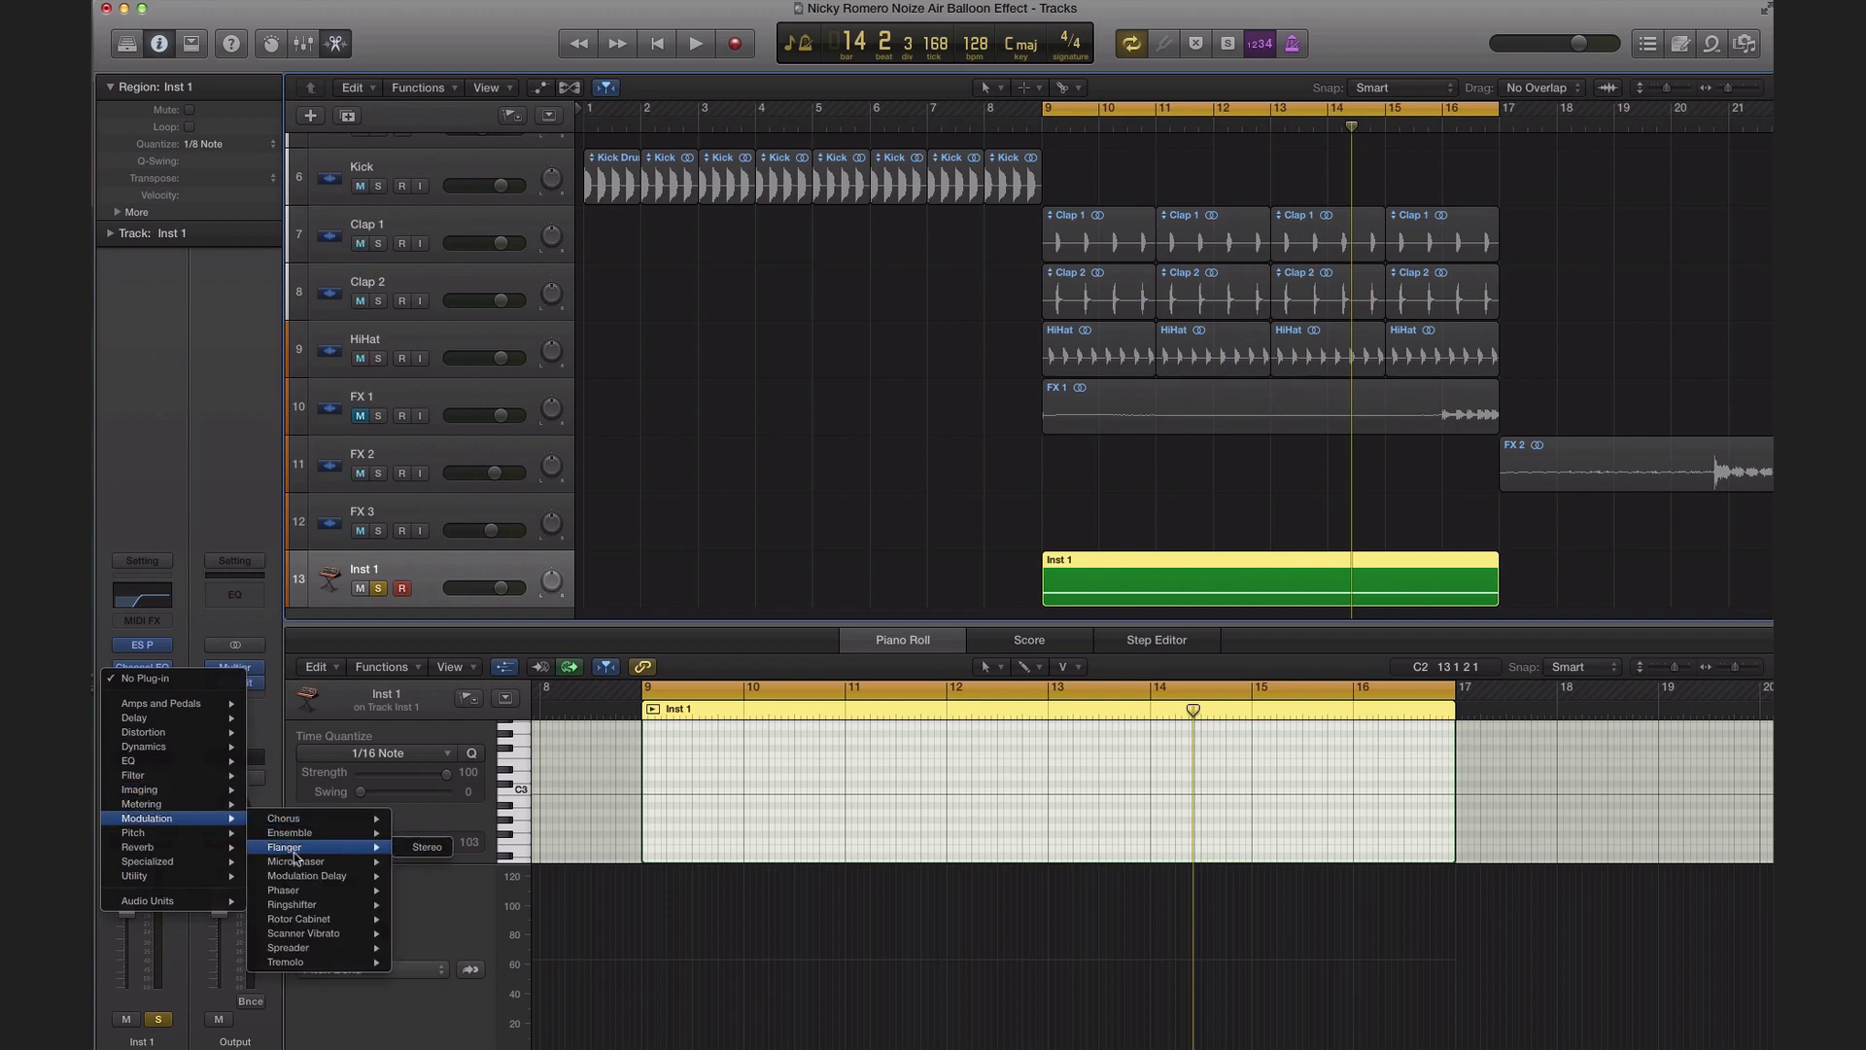
click(422, 849)
click(411, 78)
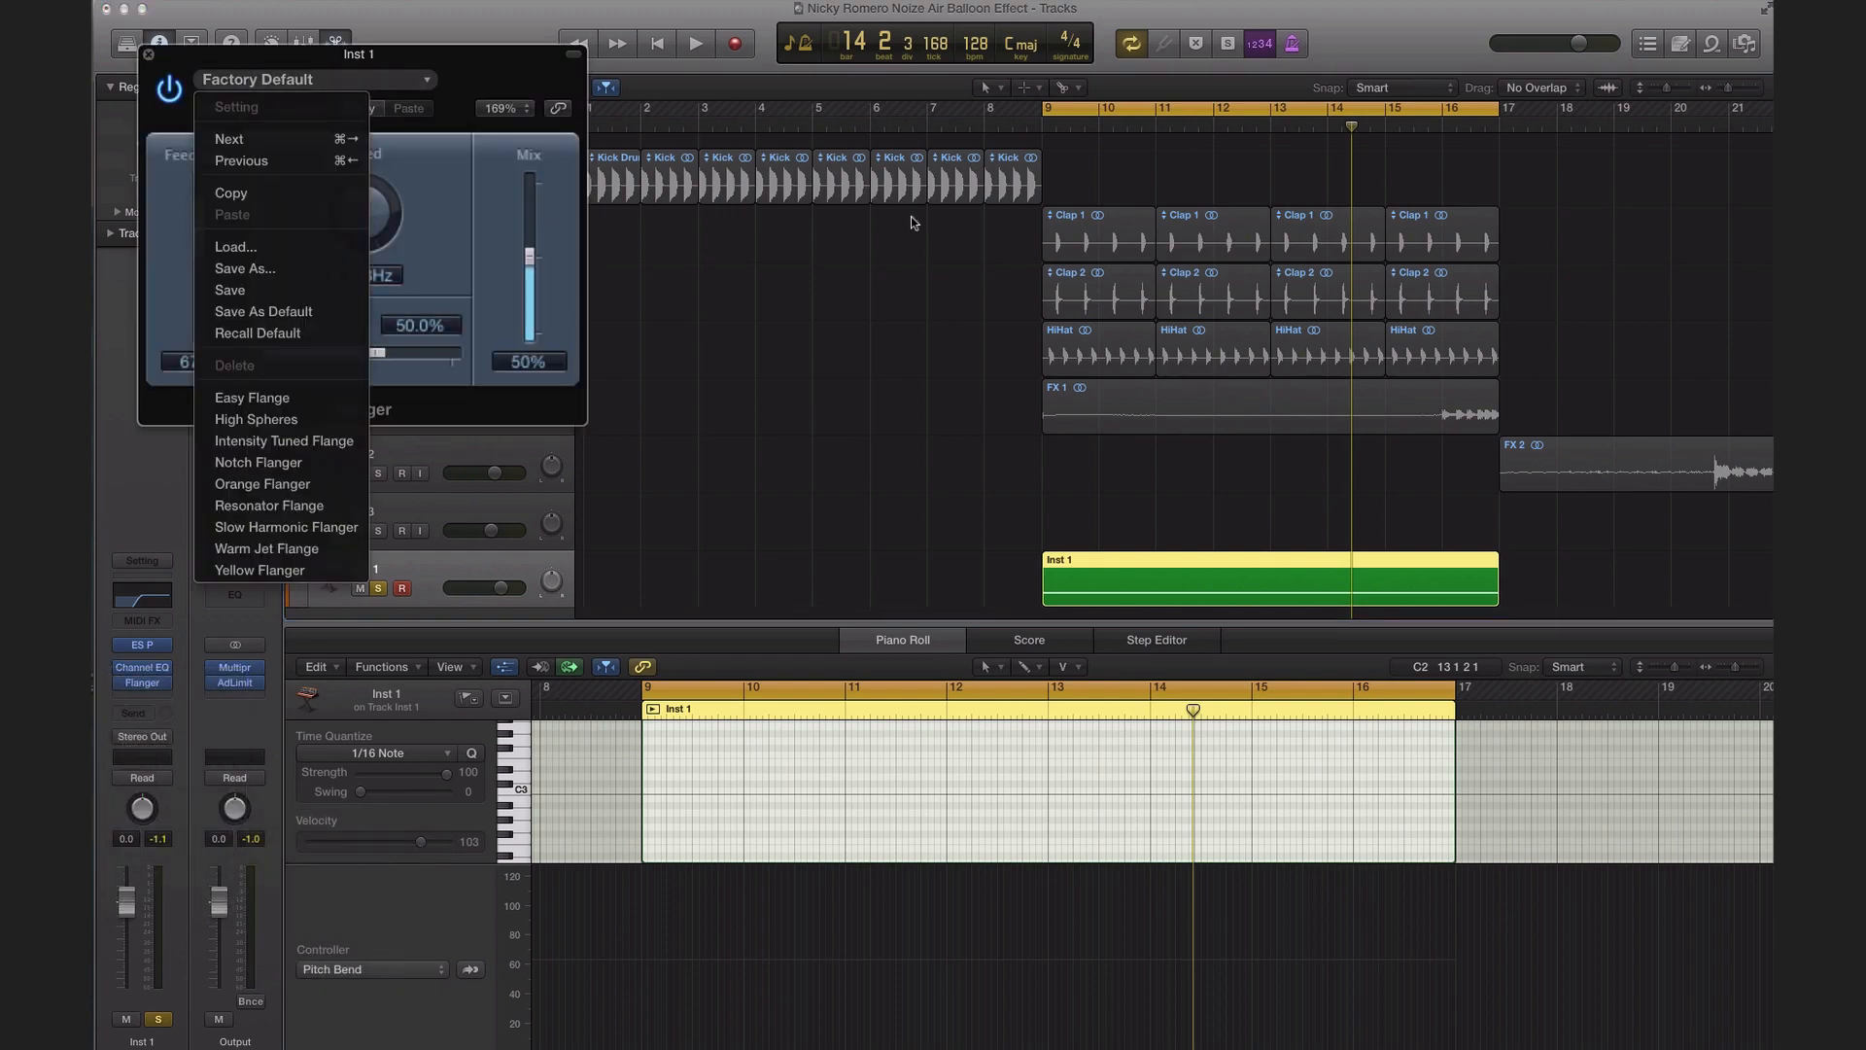
click(466, 54)
drag(466, 55, 1011, 181)
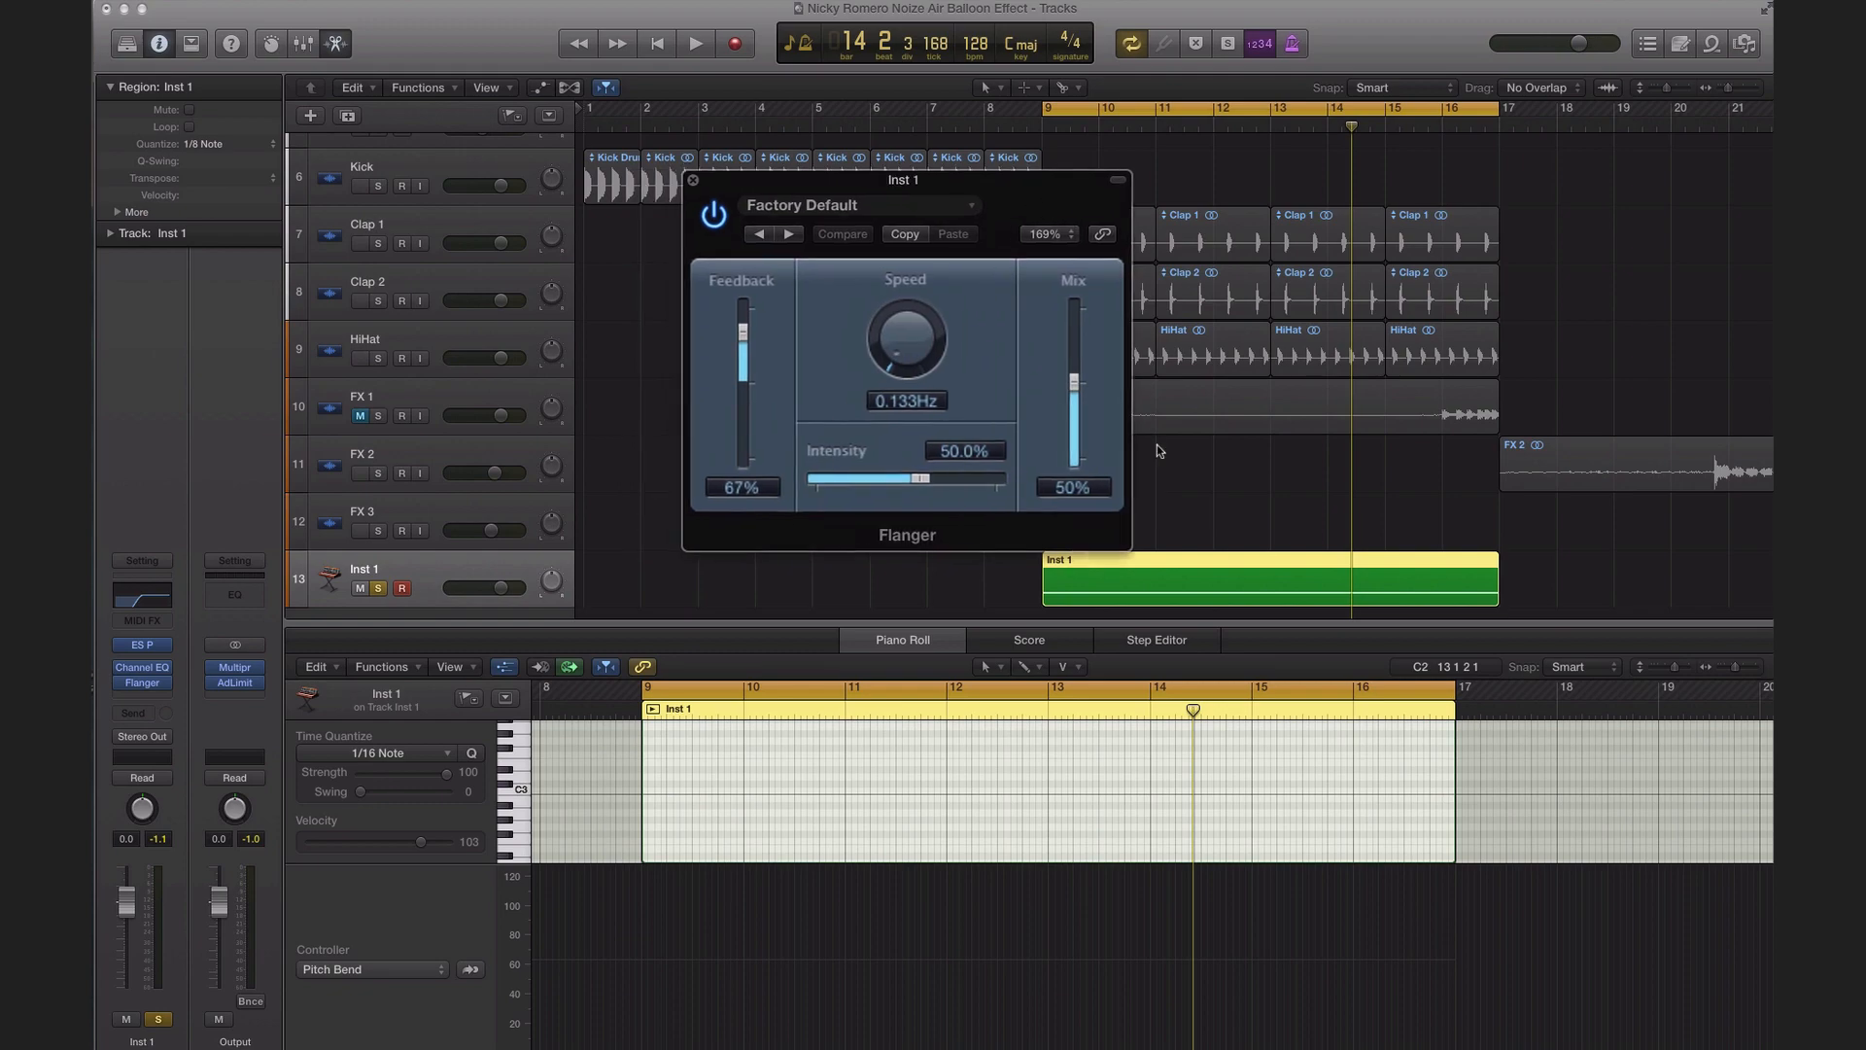
drag(1121, 549, 1239, 593)
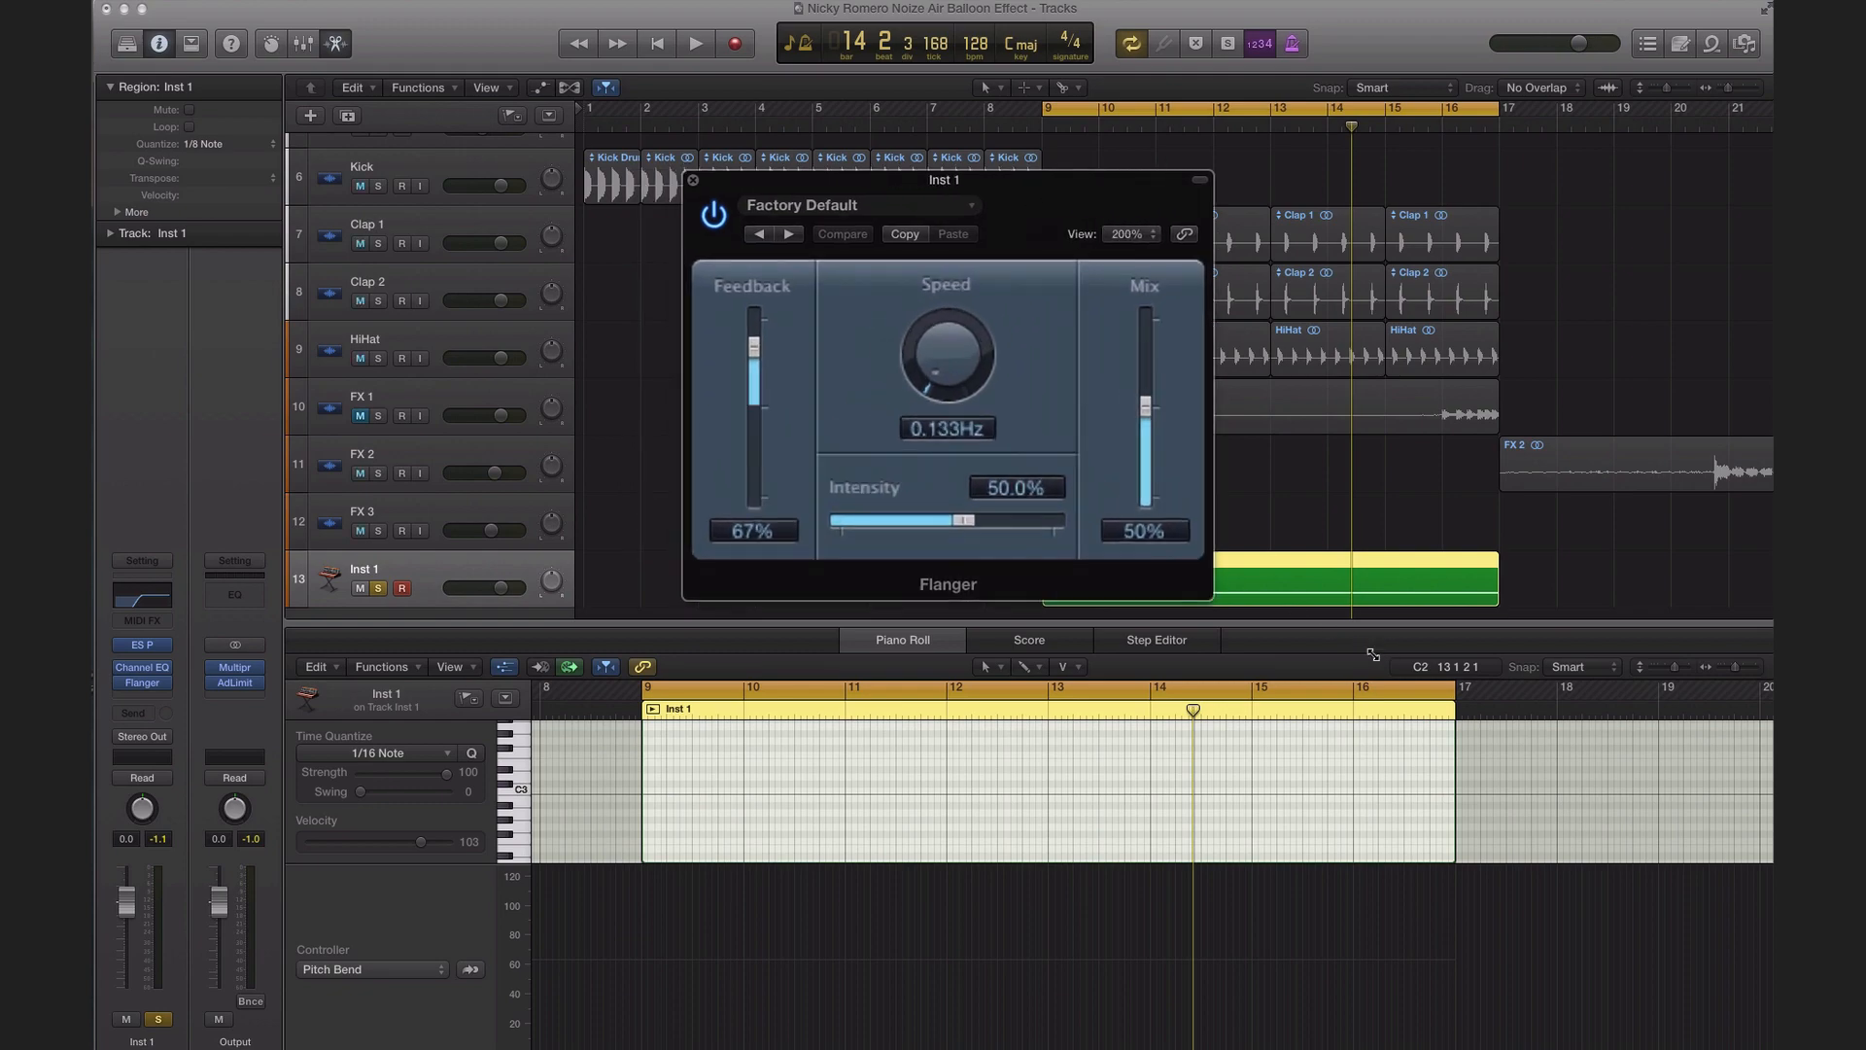
drag(1022, 179, 1046, 194)
Step: Set the Flanger's mix to 100%, speed to 0.000 Hz, intensity to 0% and feedback to -77%, auditioning the sound
key(space)
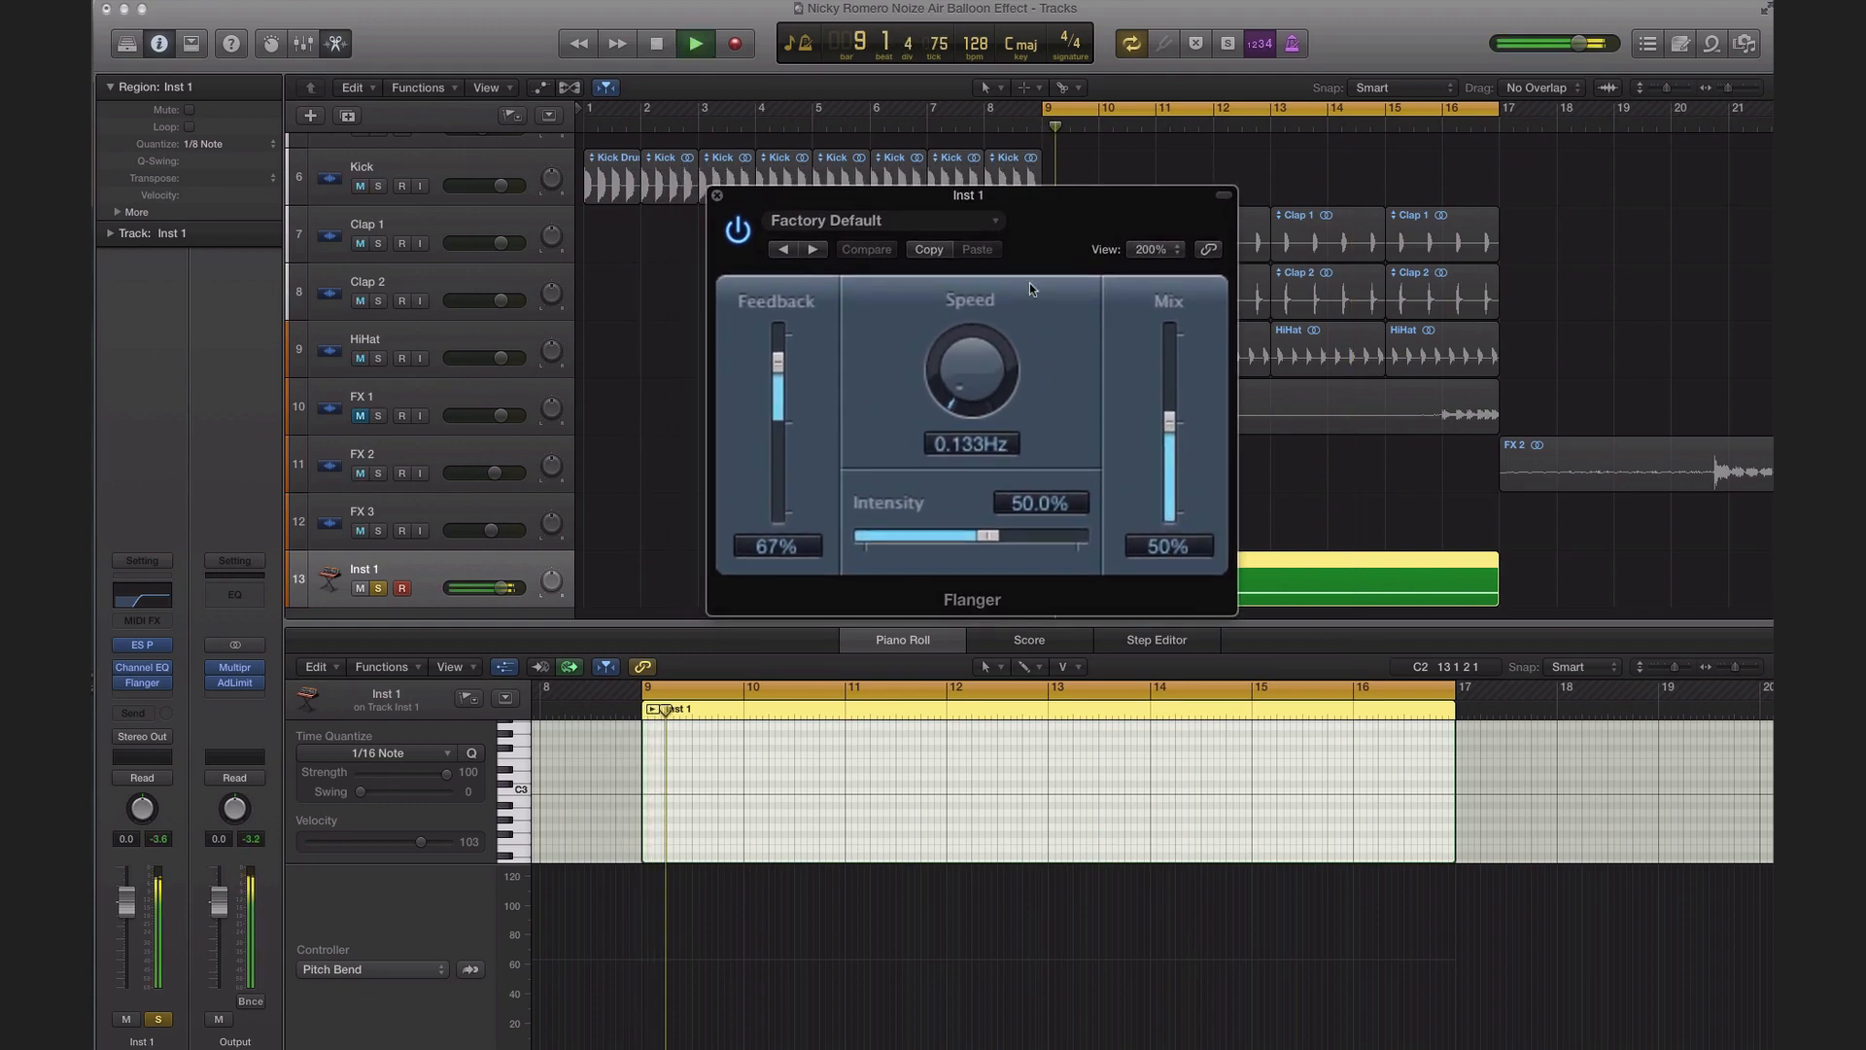
key(space)
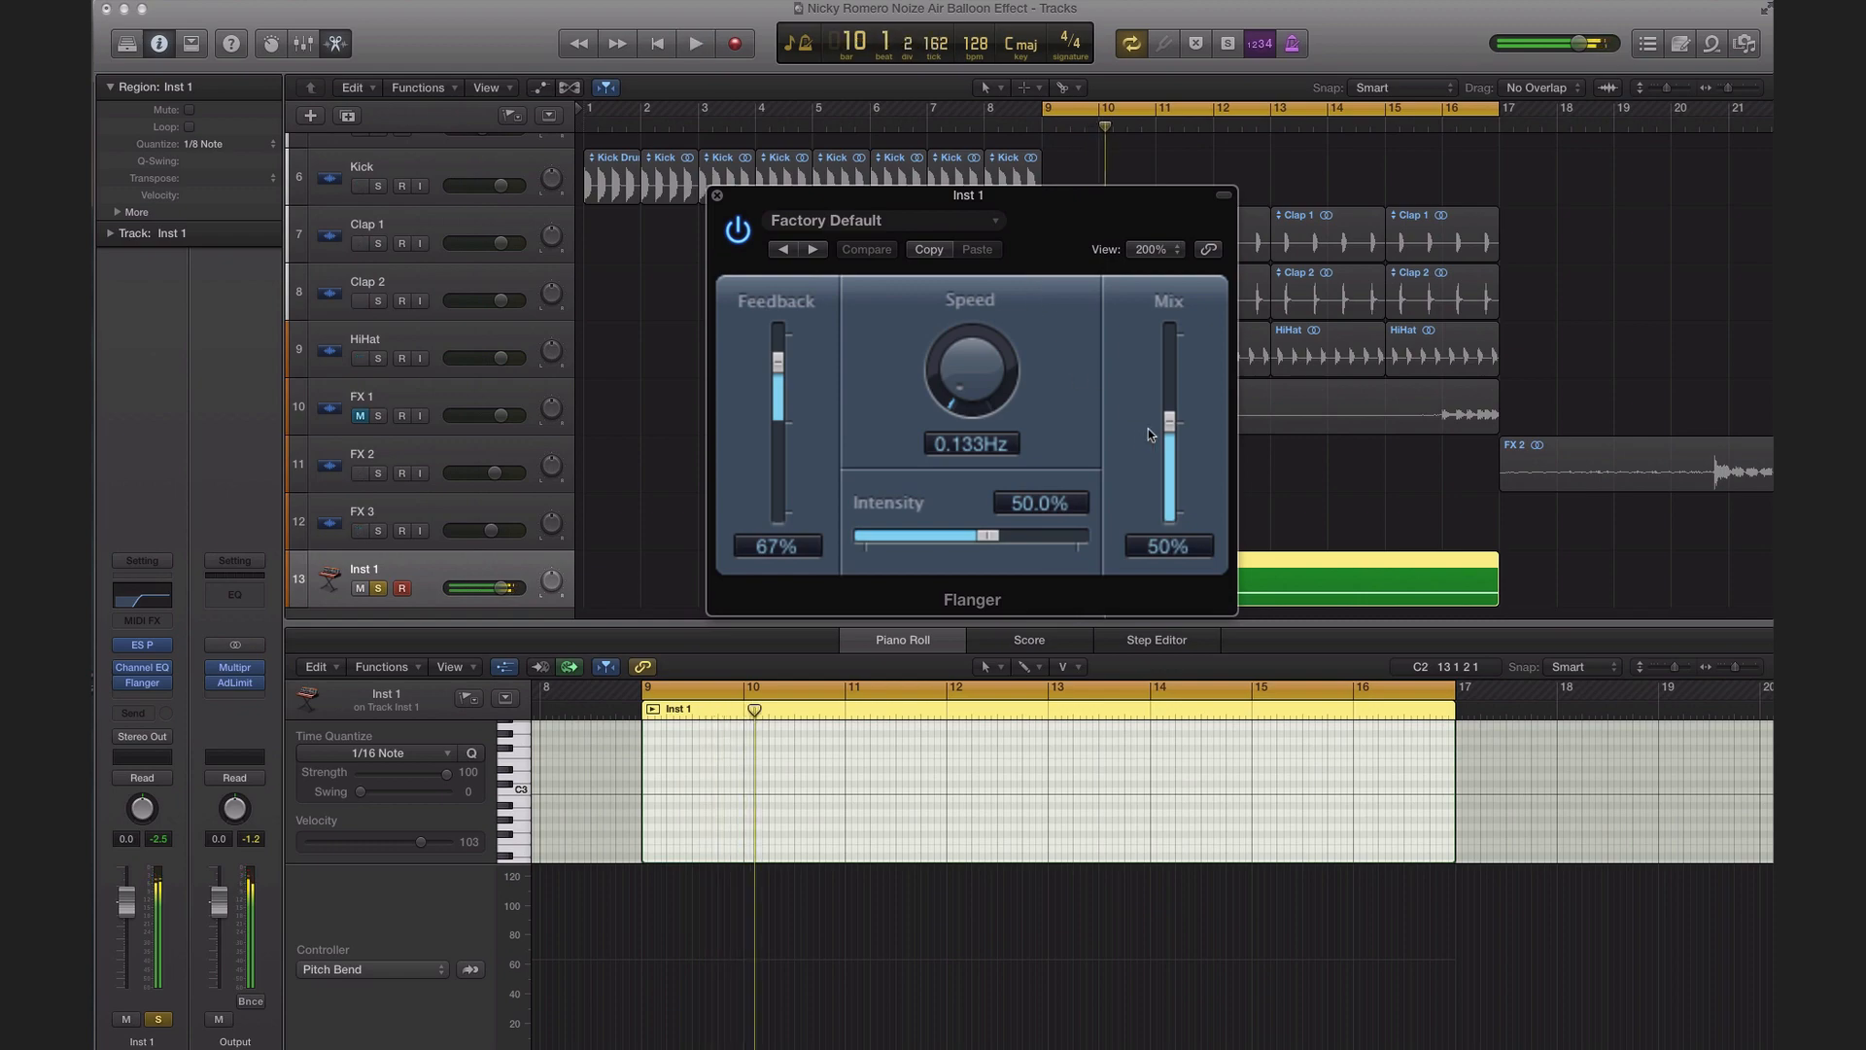
drag(1167, 421, 1169, 333)
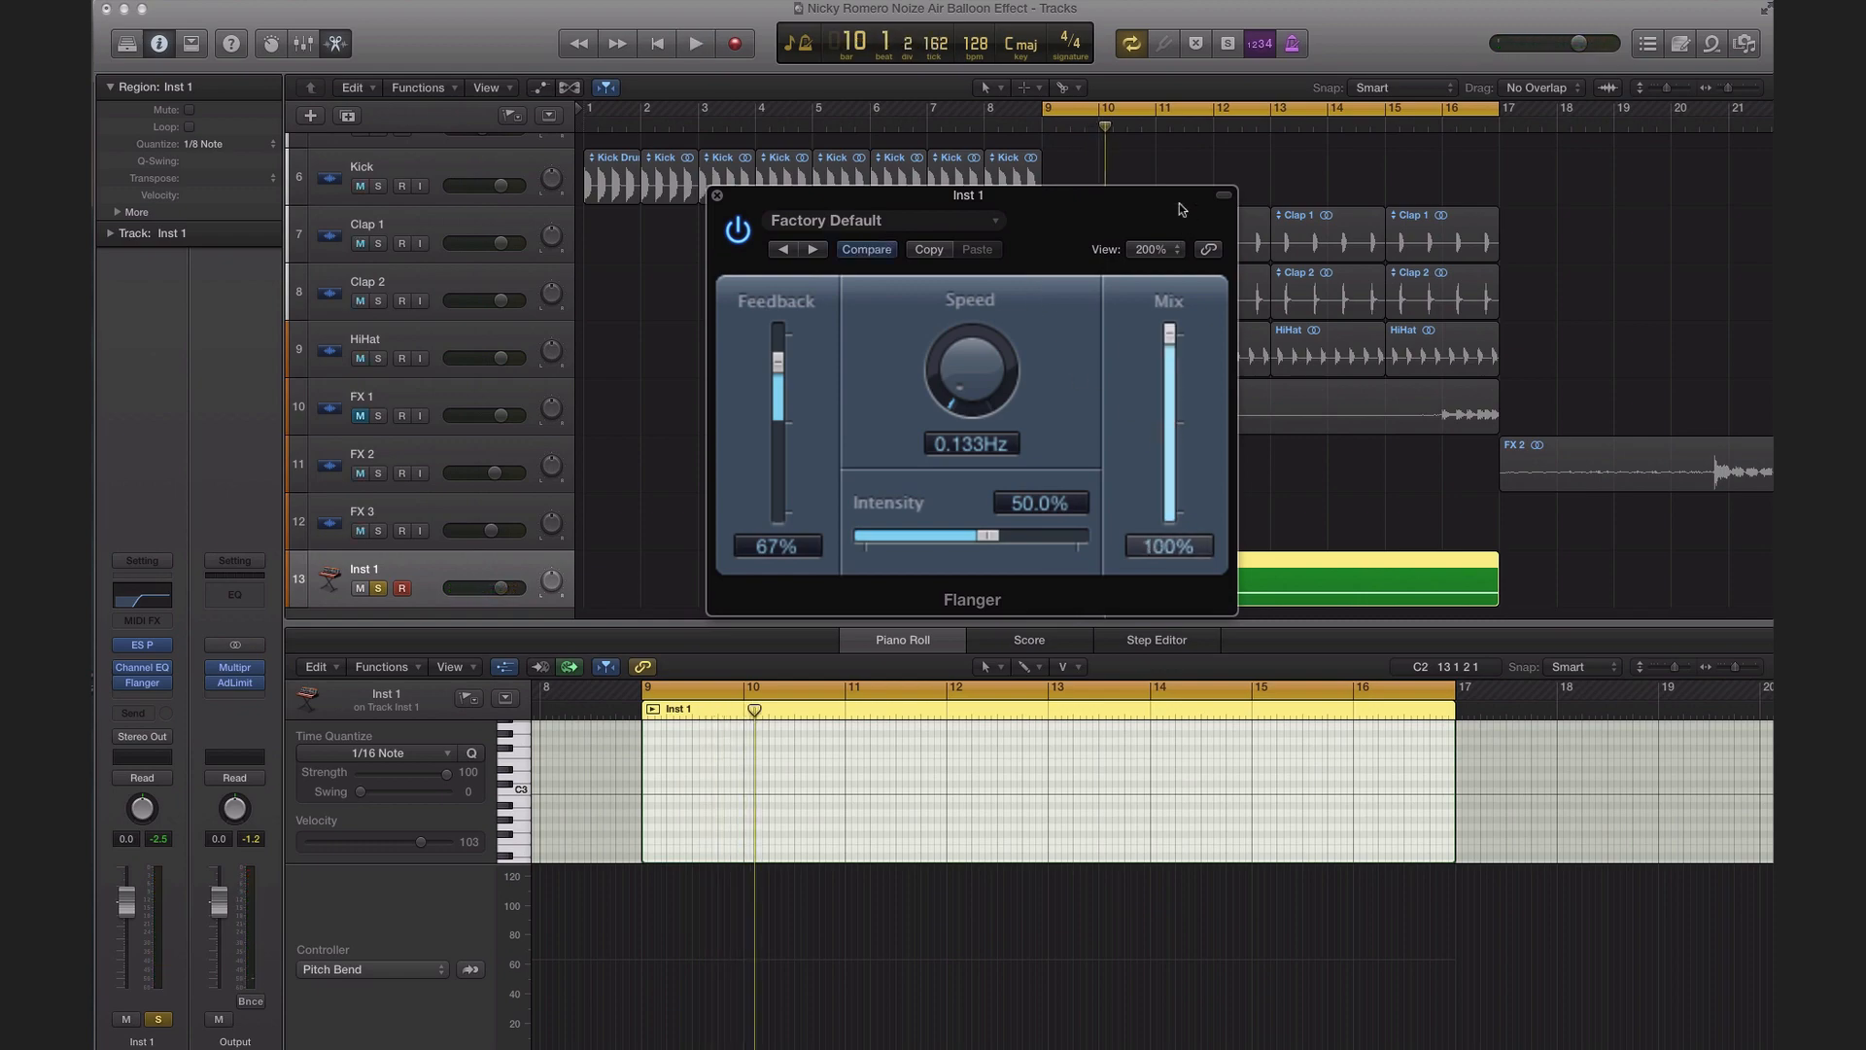
drag(968, 362, 761, 532)
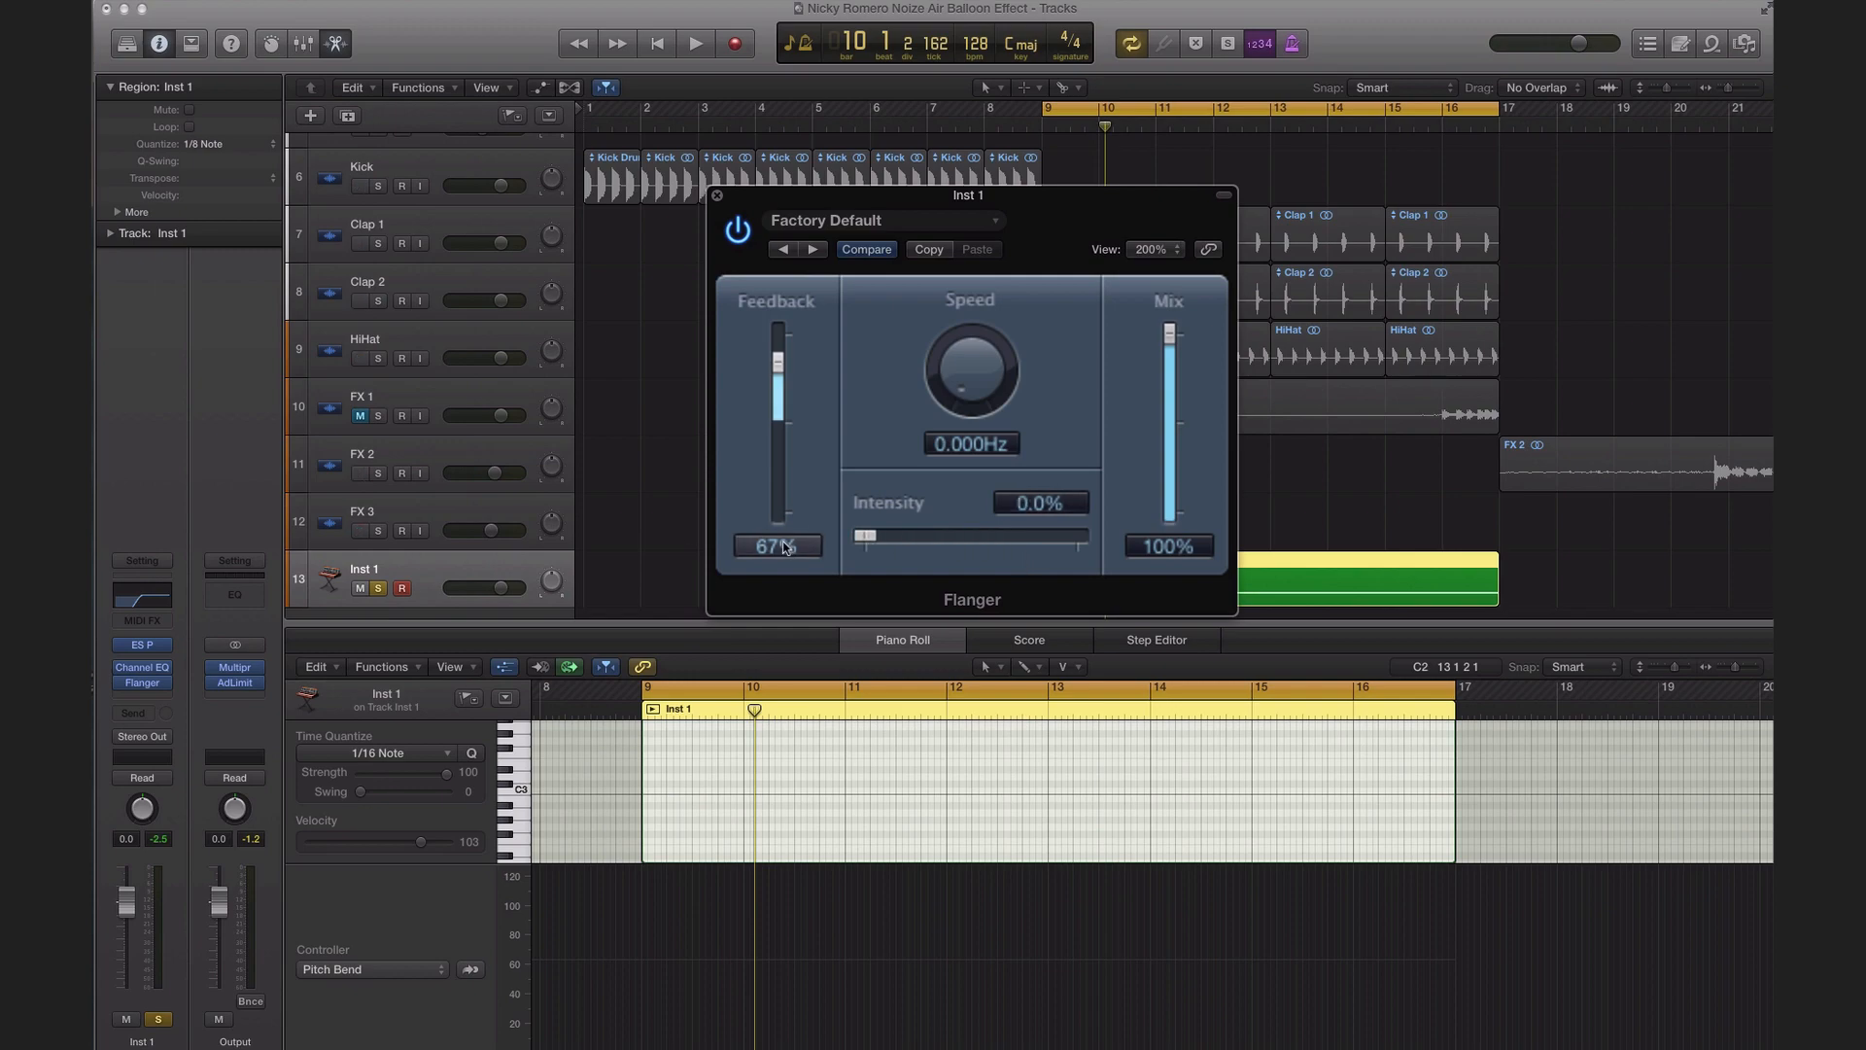
drag(780, 365, 781, 493)
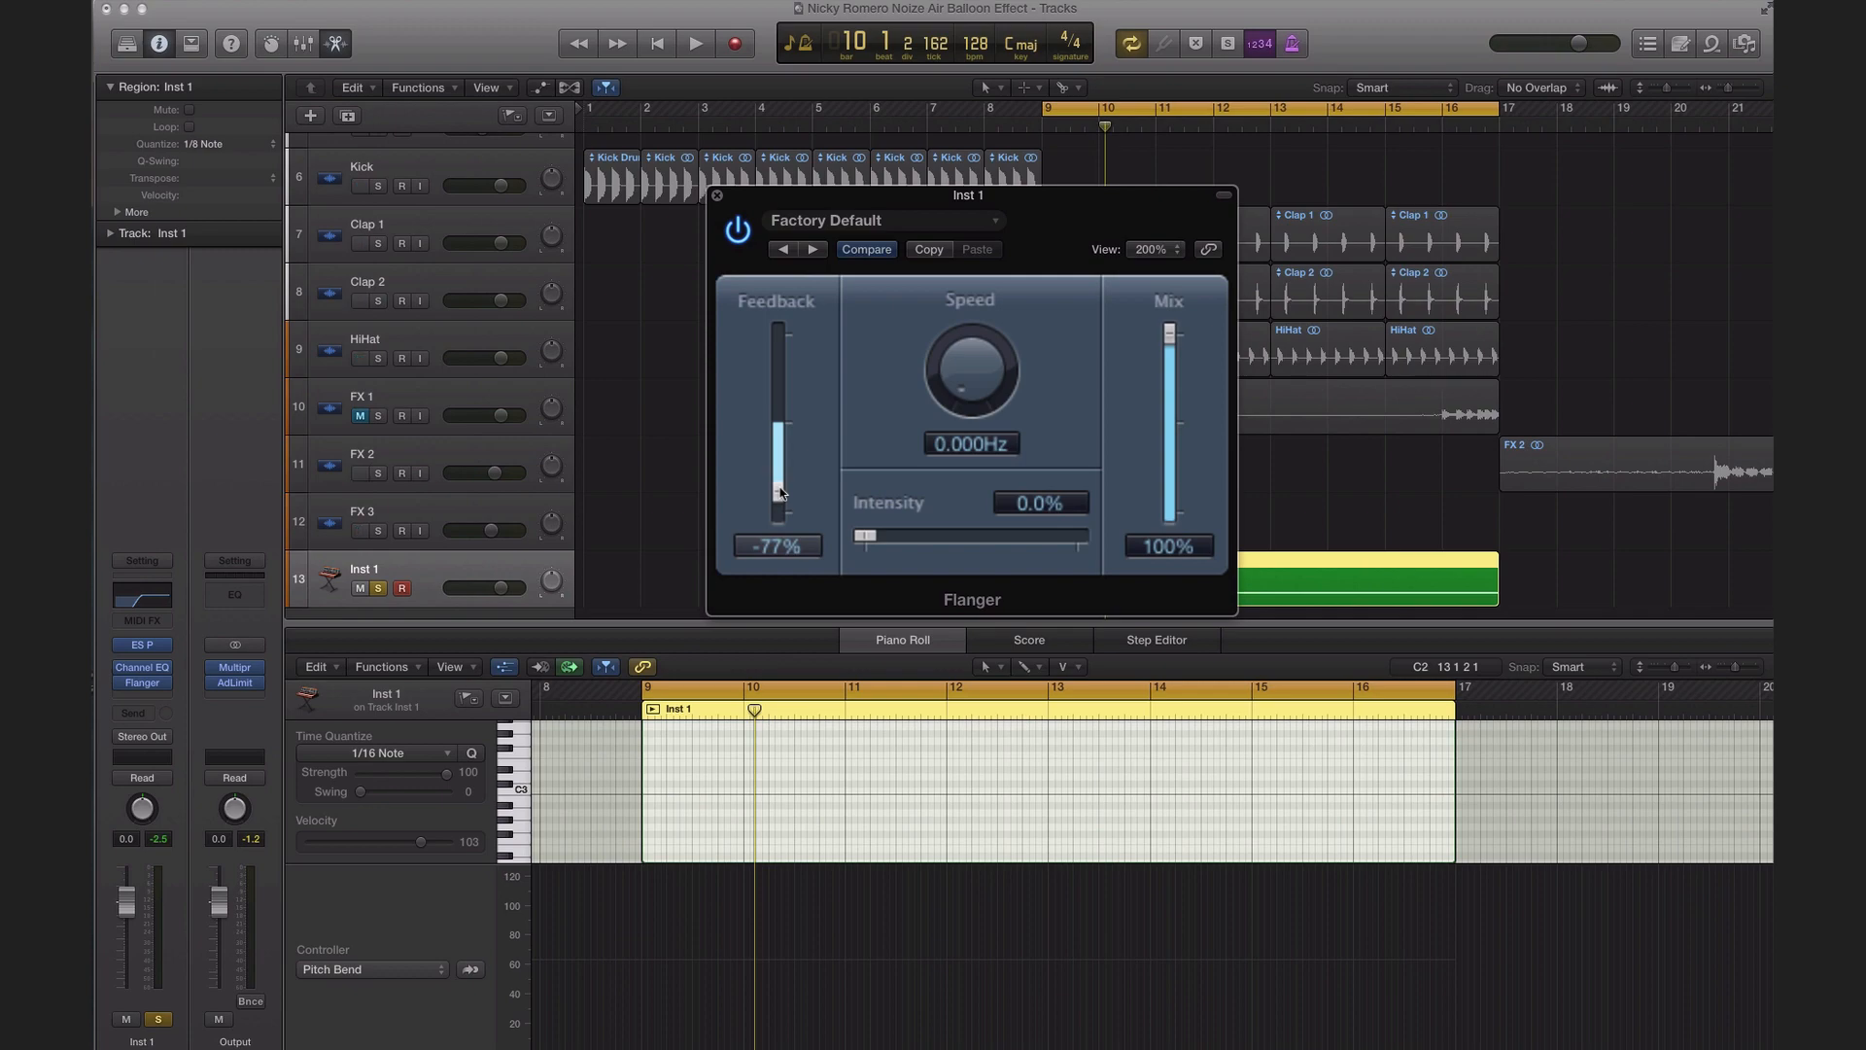
key(space)
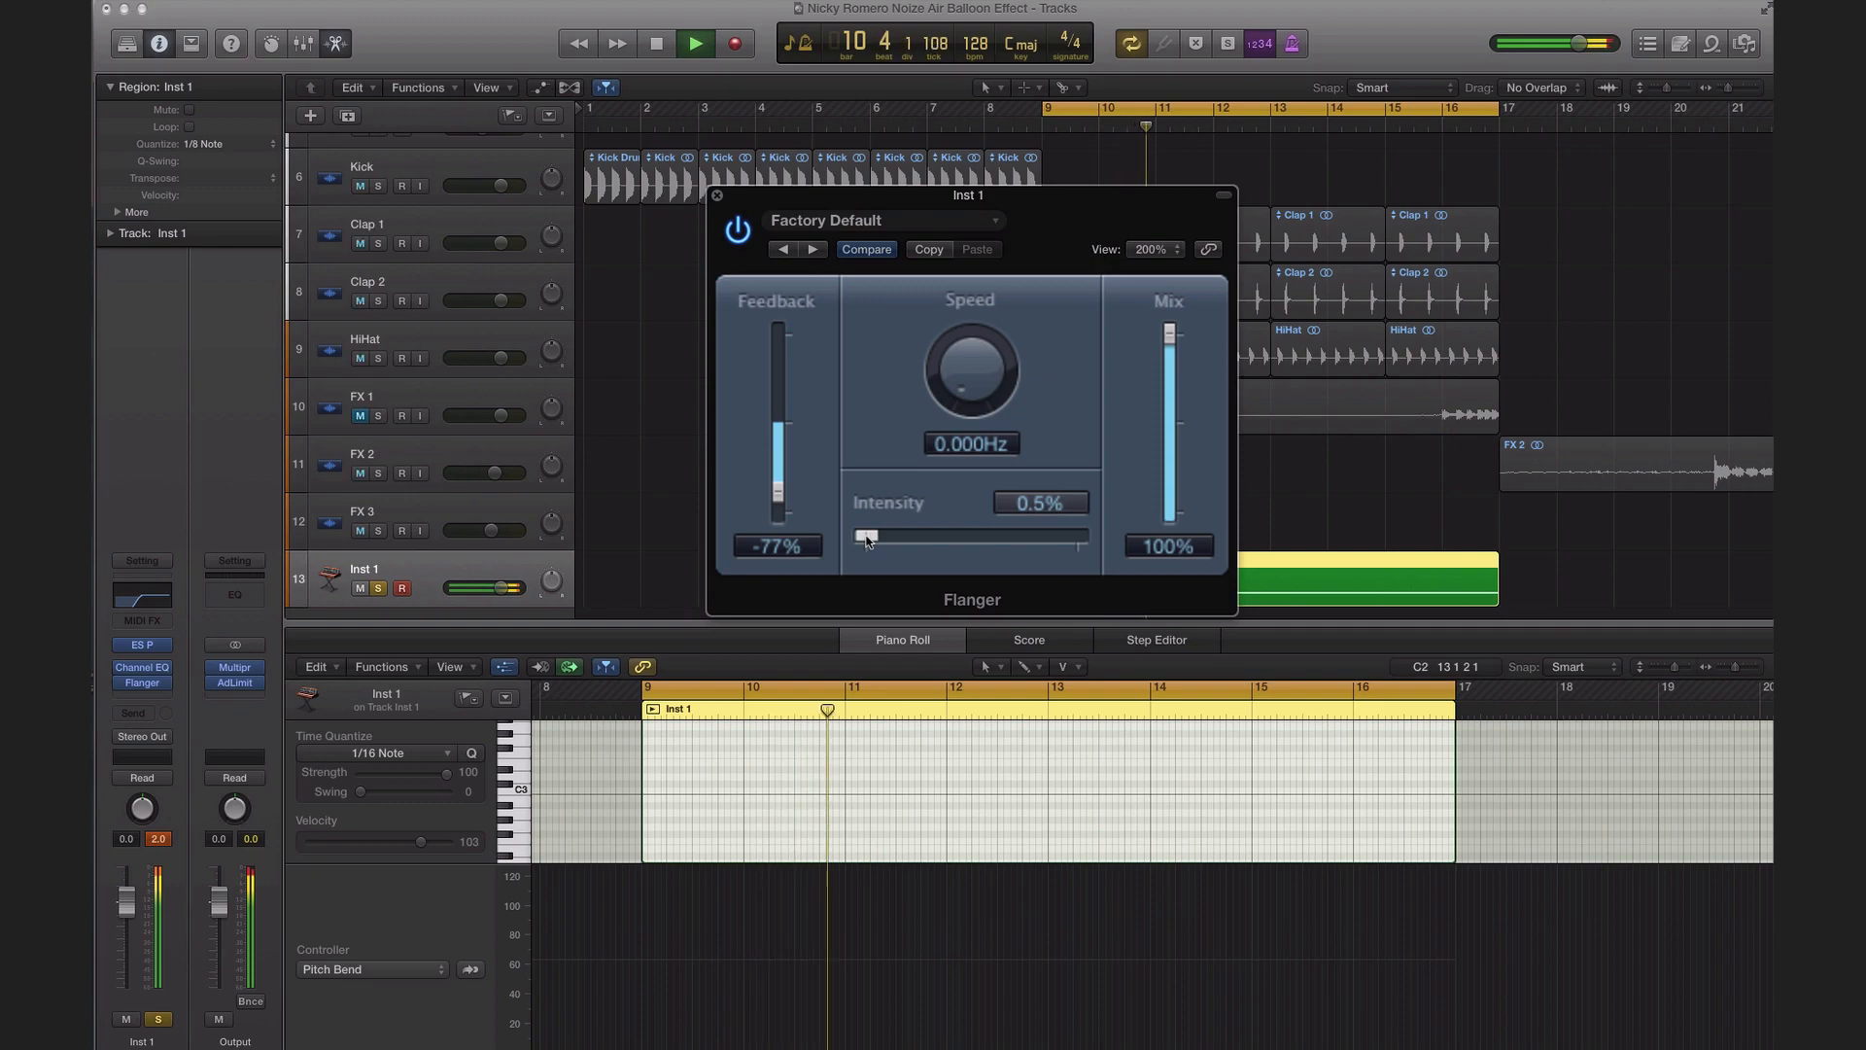
Step: Raise the Flanger's intensity to 2.5% on Inst 1 and audition the result from bar 9
drag(865, 542, 873, 542)
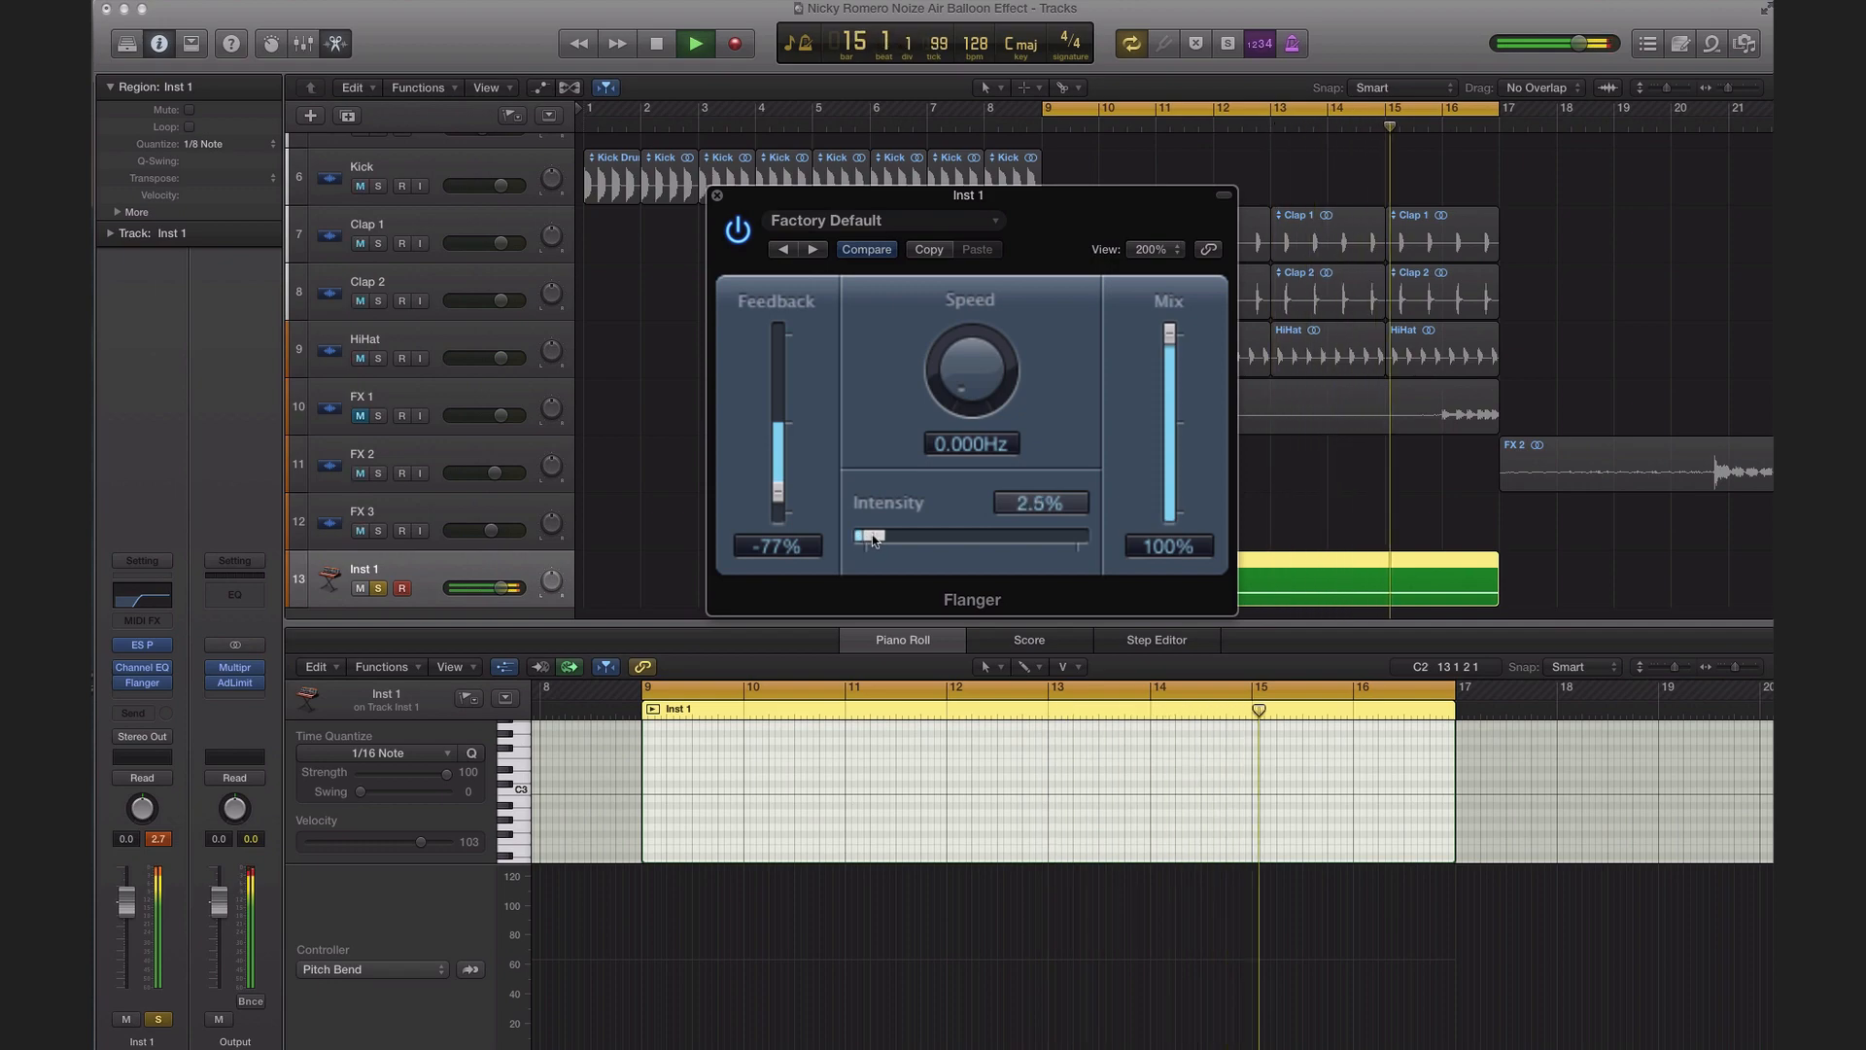
key(space)
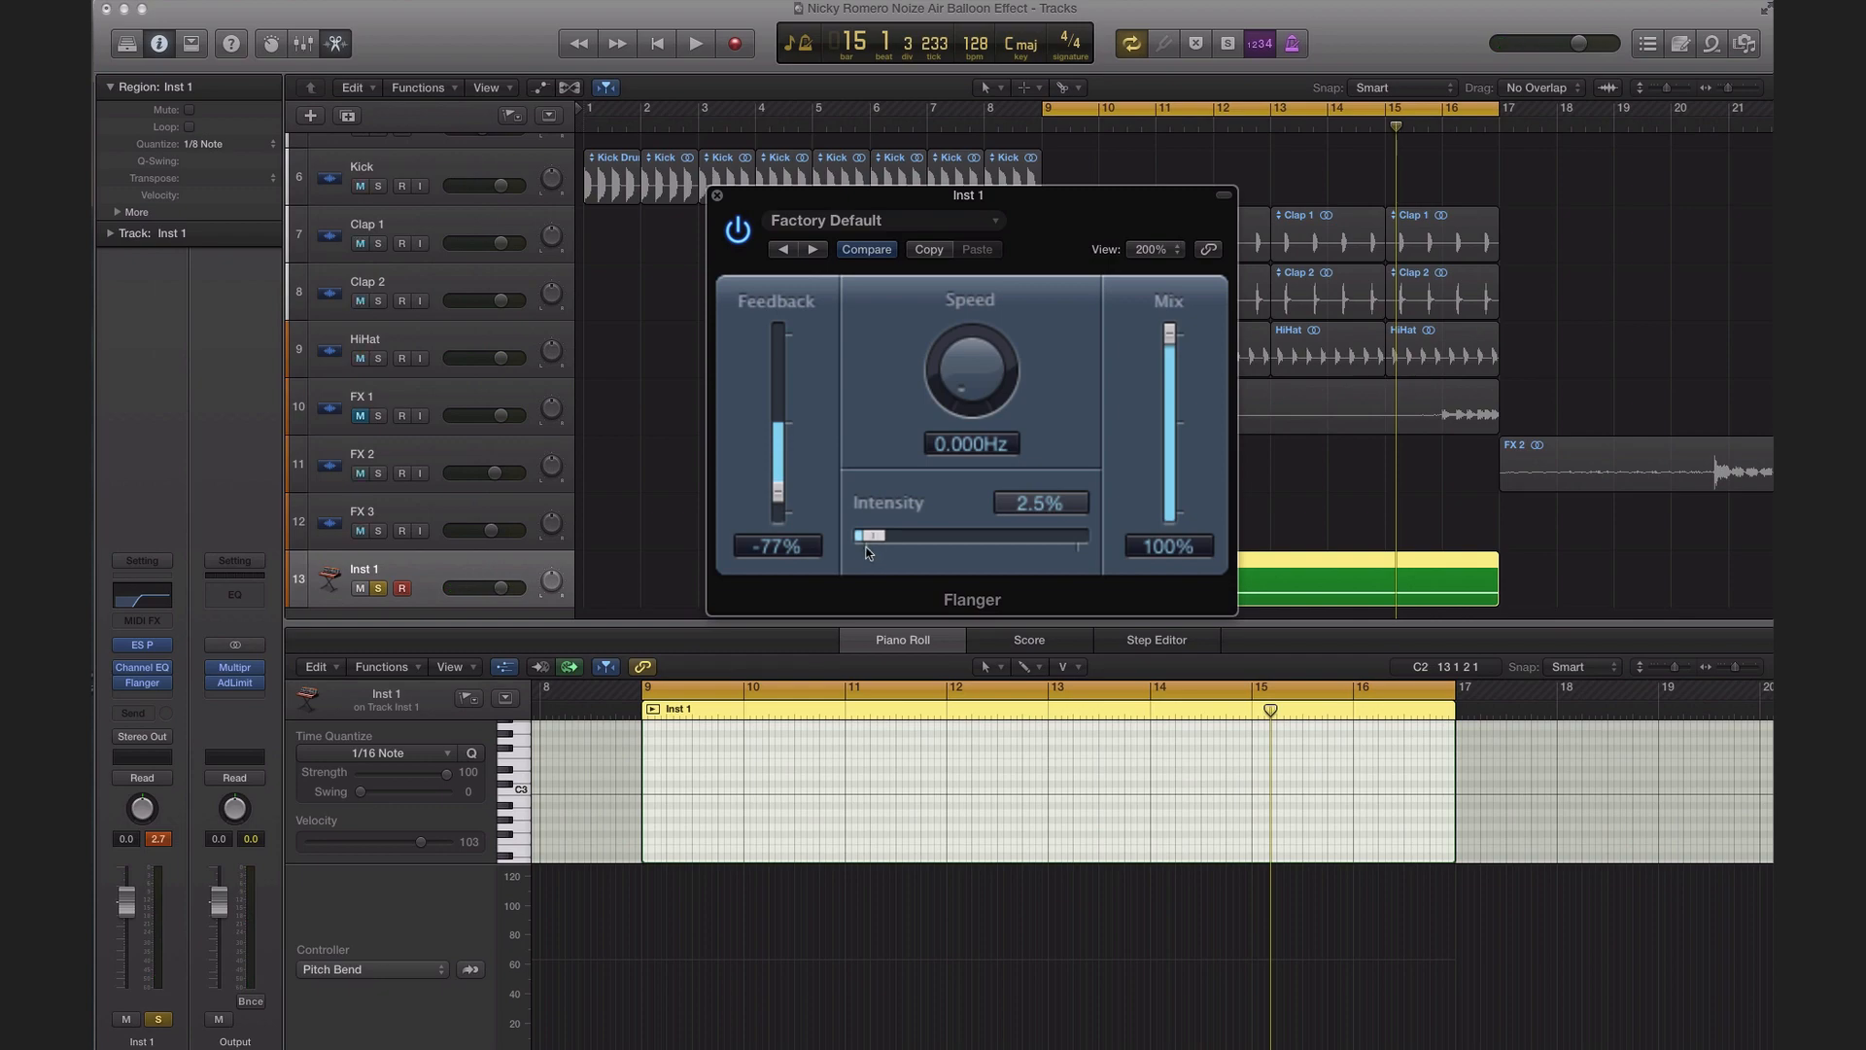
key(space)
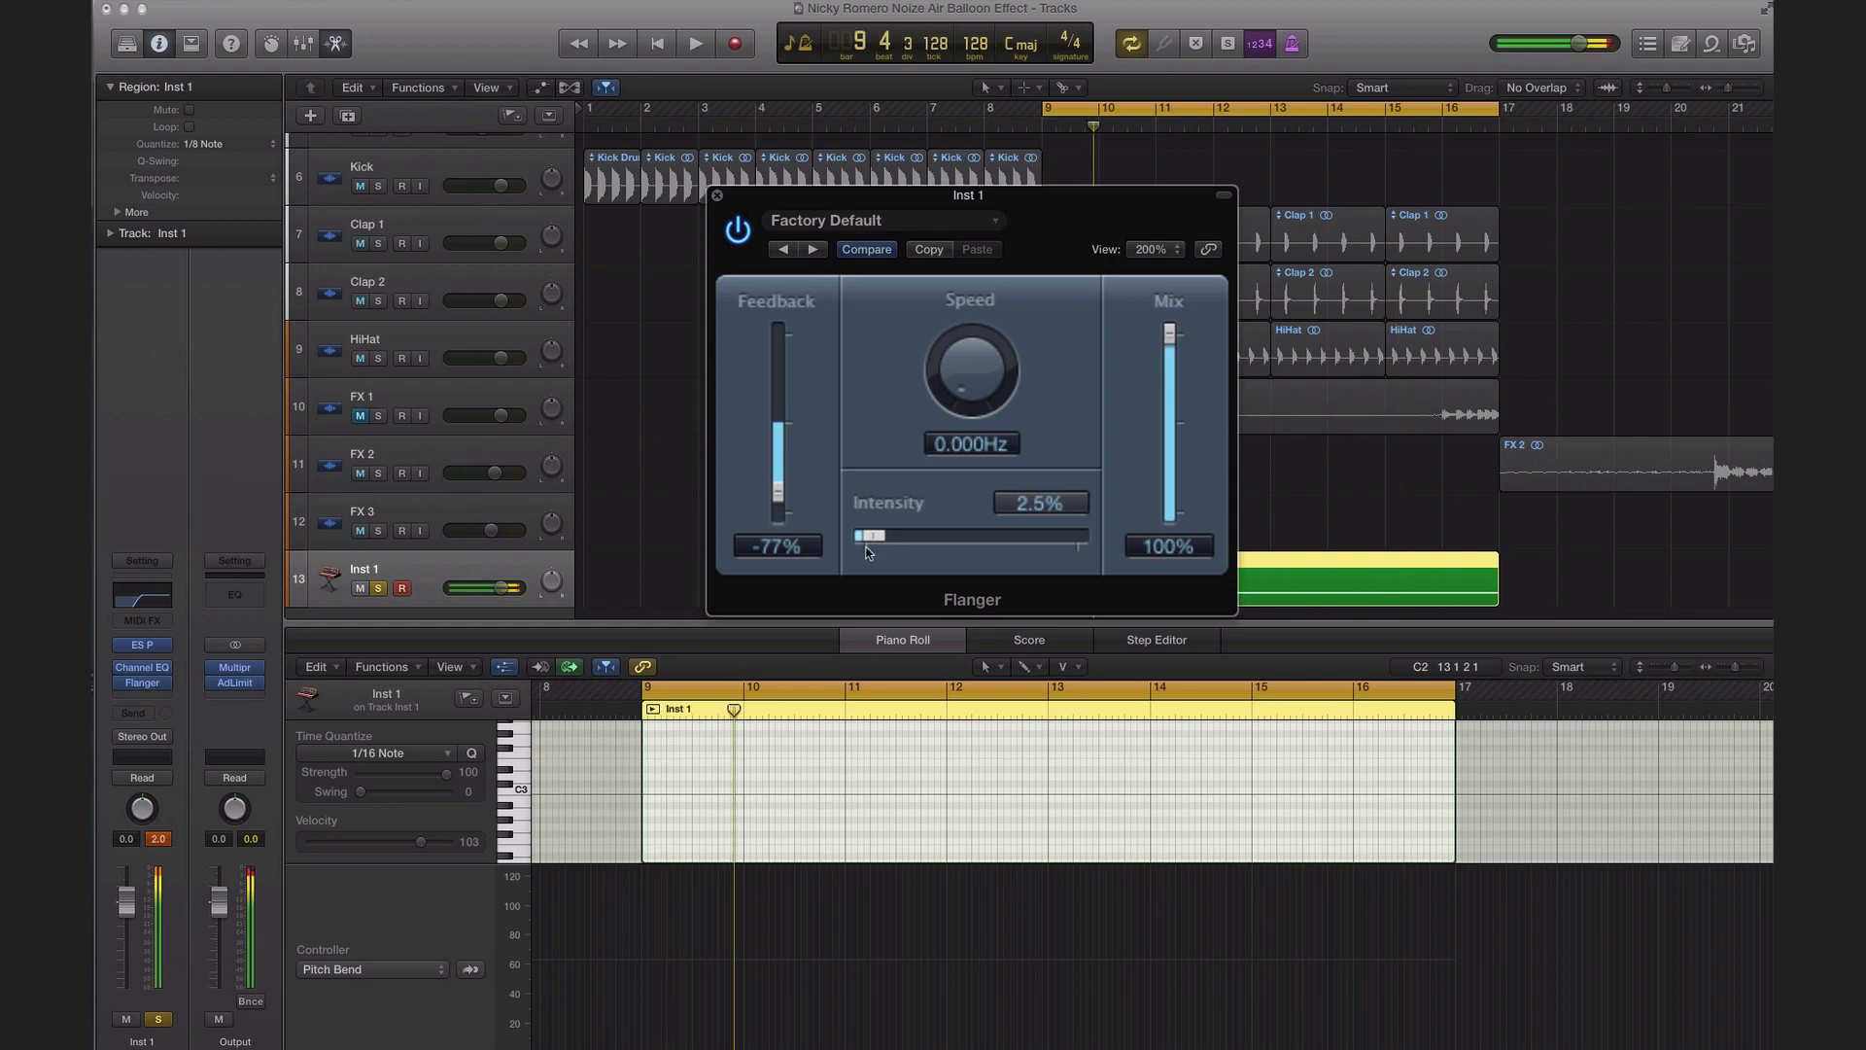
key(space)
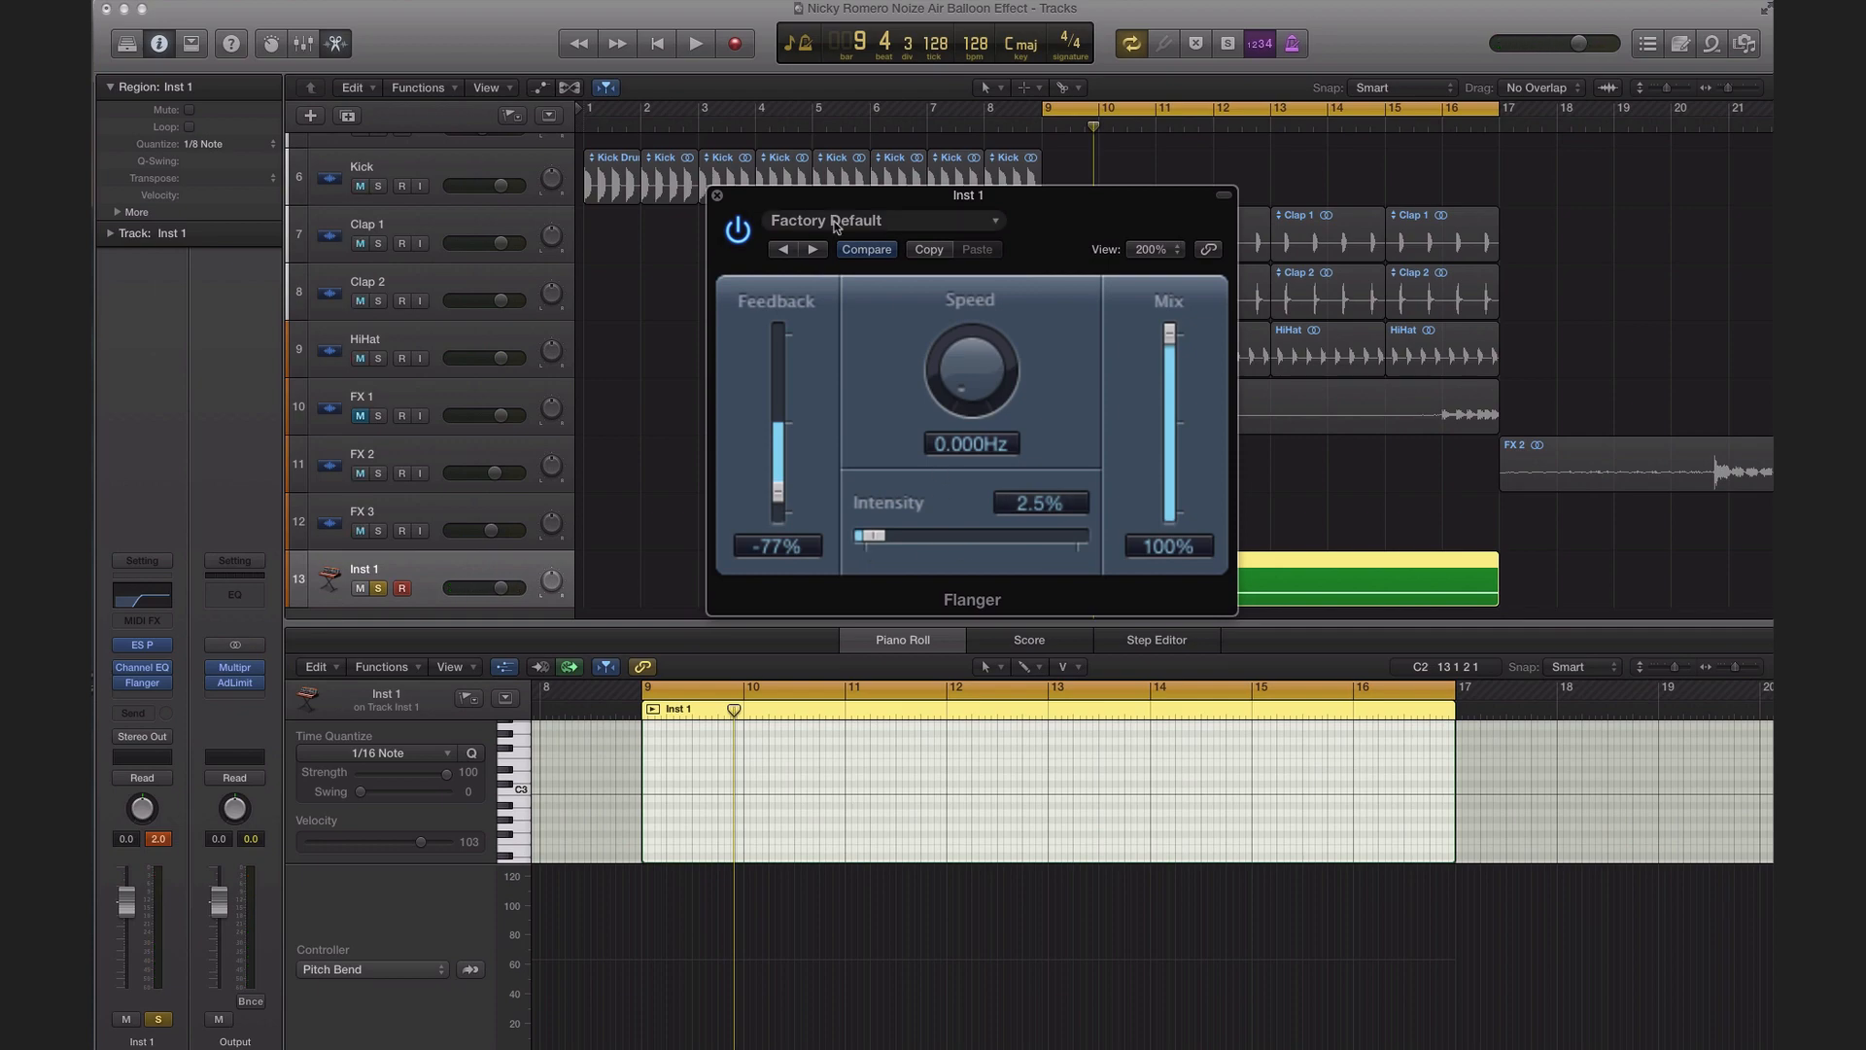
Step: Compare Inst 1 with the Flanger bypassed and active during playback, and close the plug-in window
click(741, 231)
key(space)
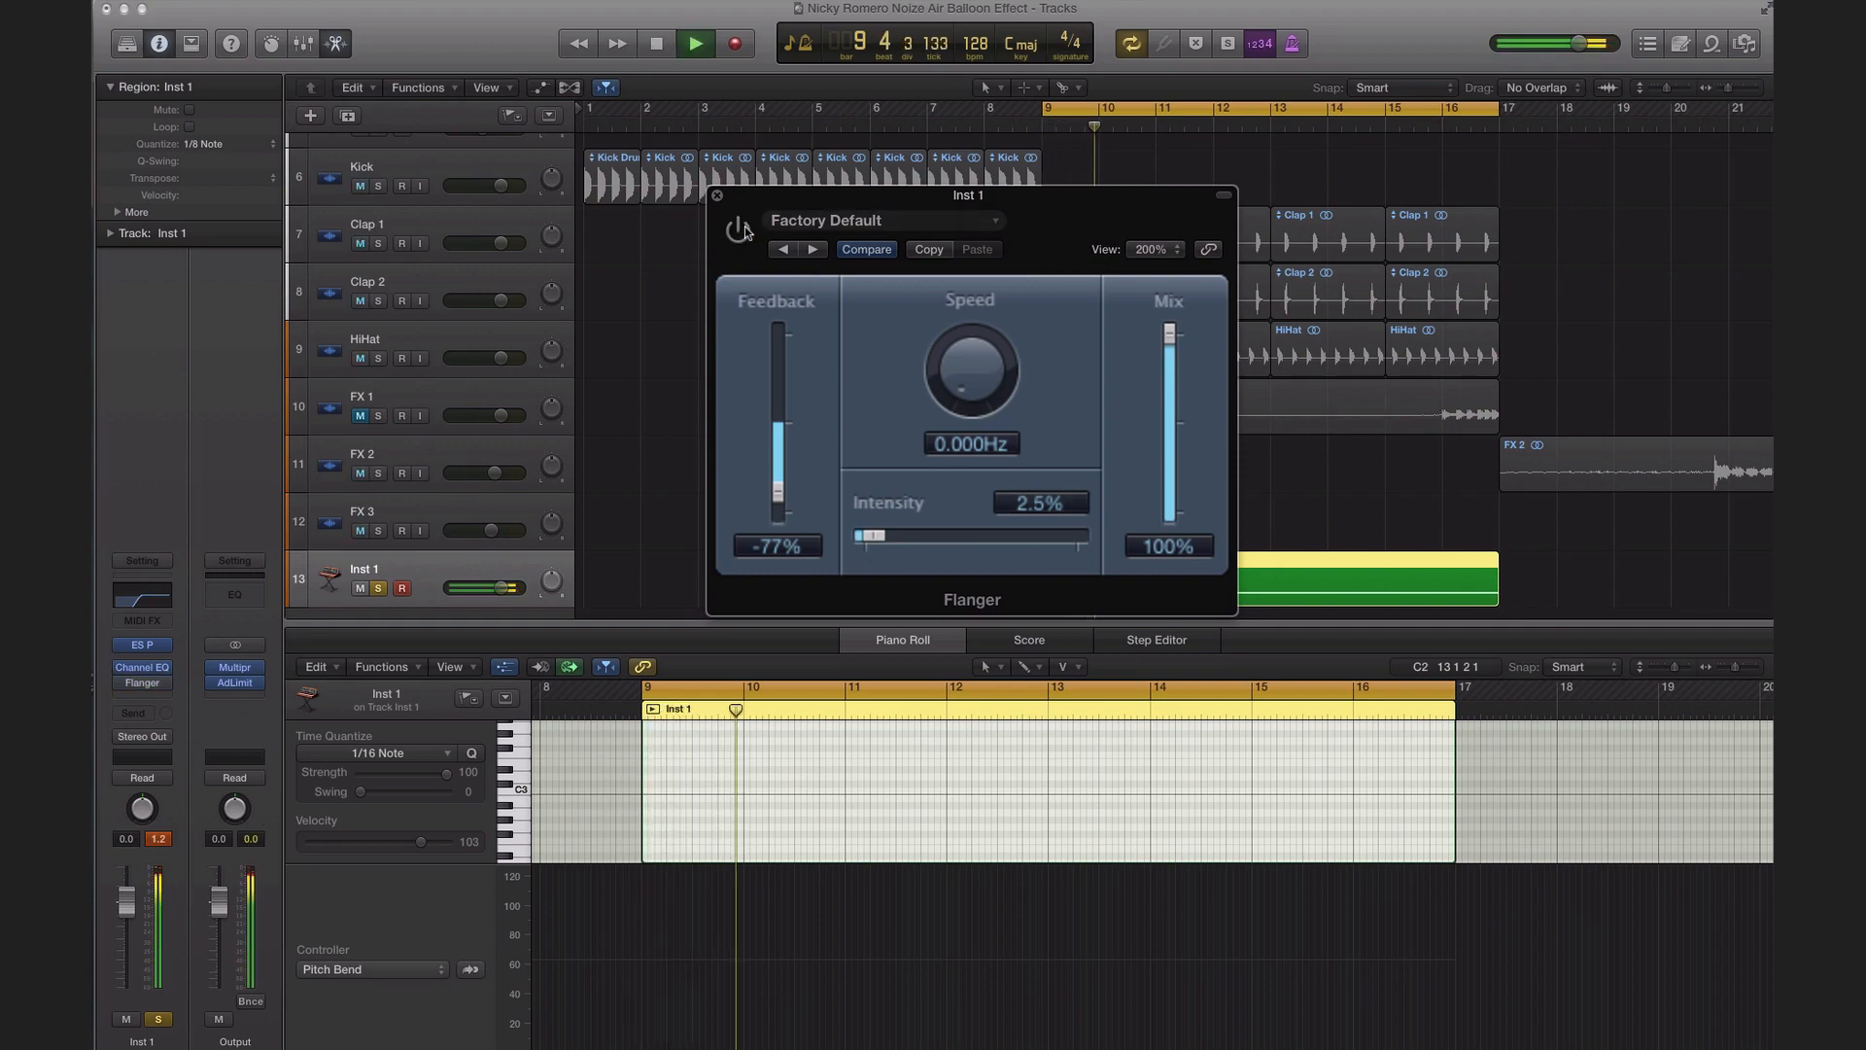
click(741, 231)
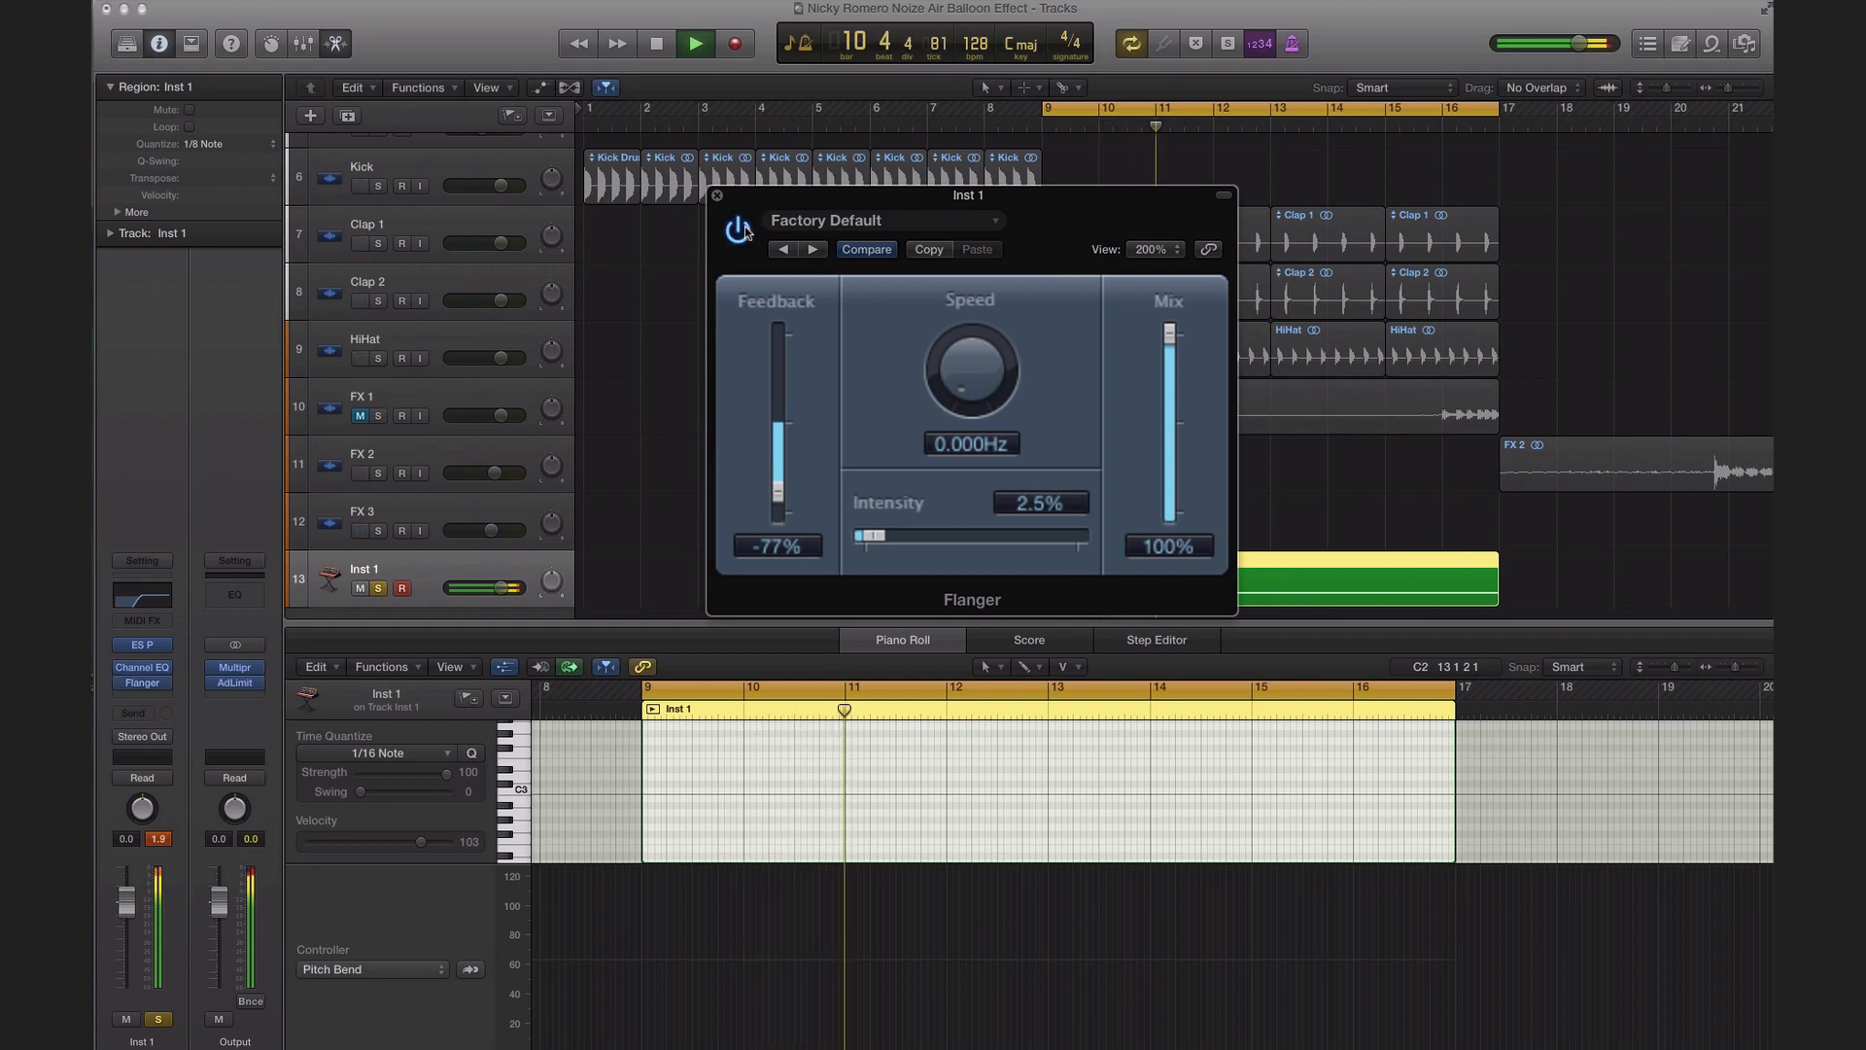
key(space)
click(717, 197)
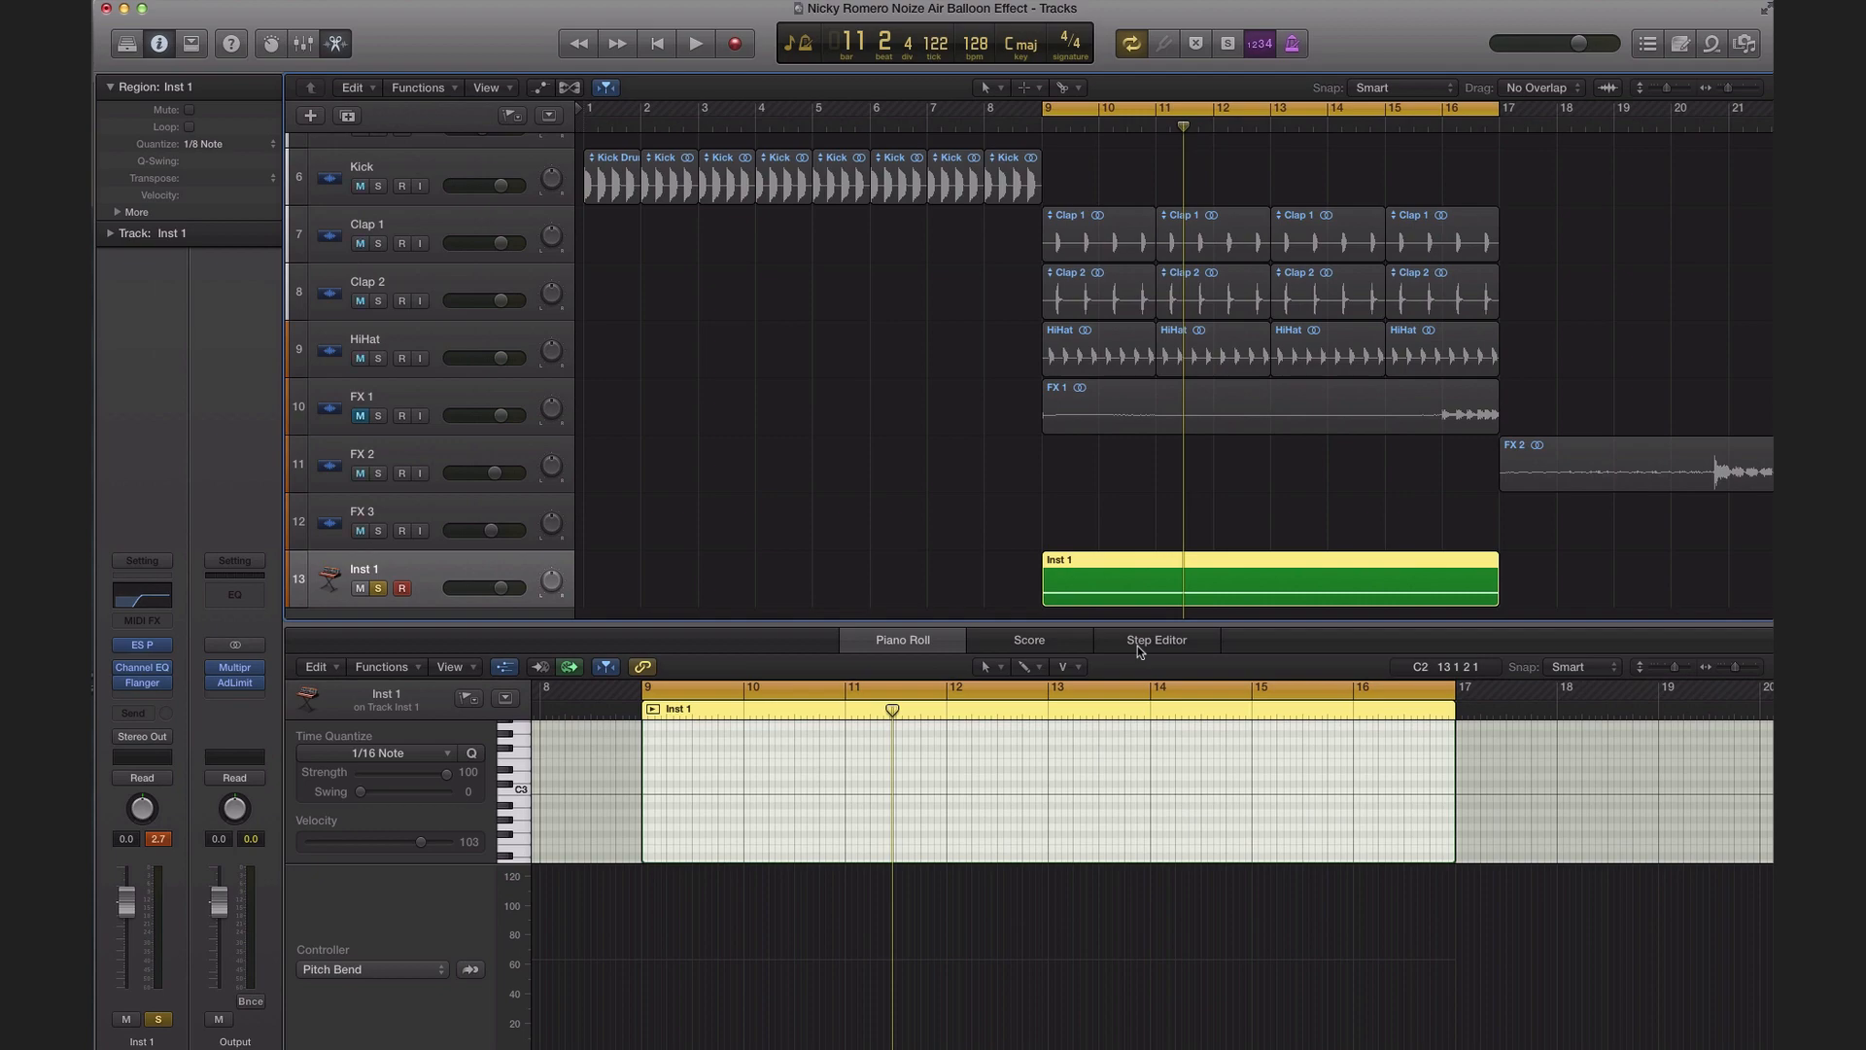
Step: Bounce the Inst 1 region in place to a new track named "nicky romero air balloon effect rizer", muting the source
right_click(1142, 566)
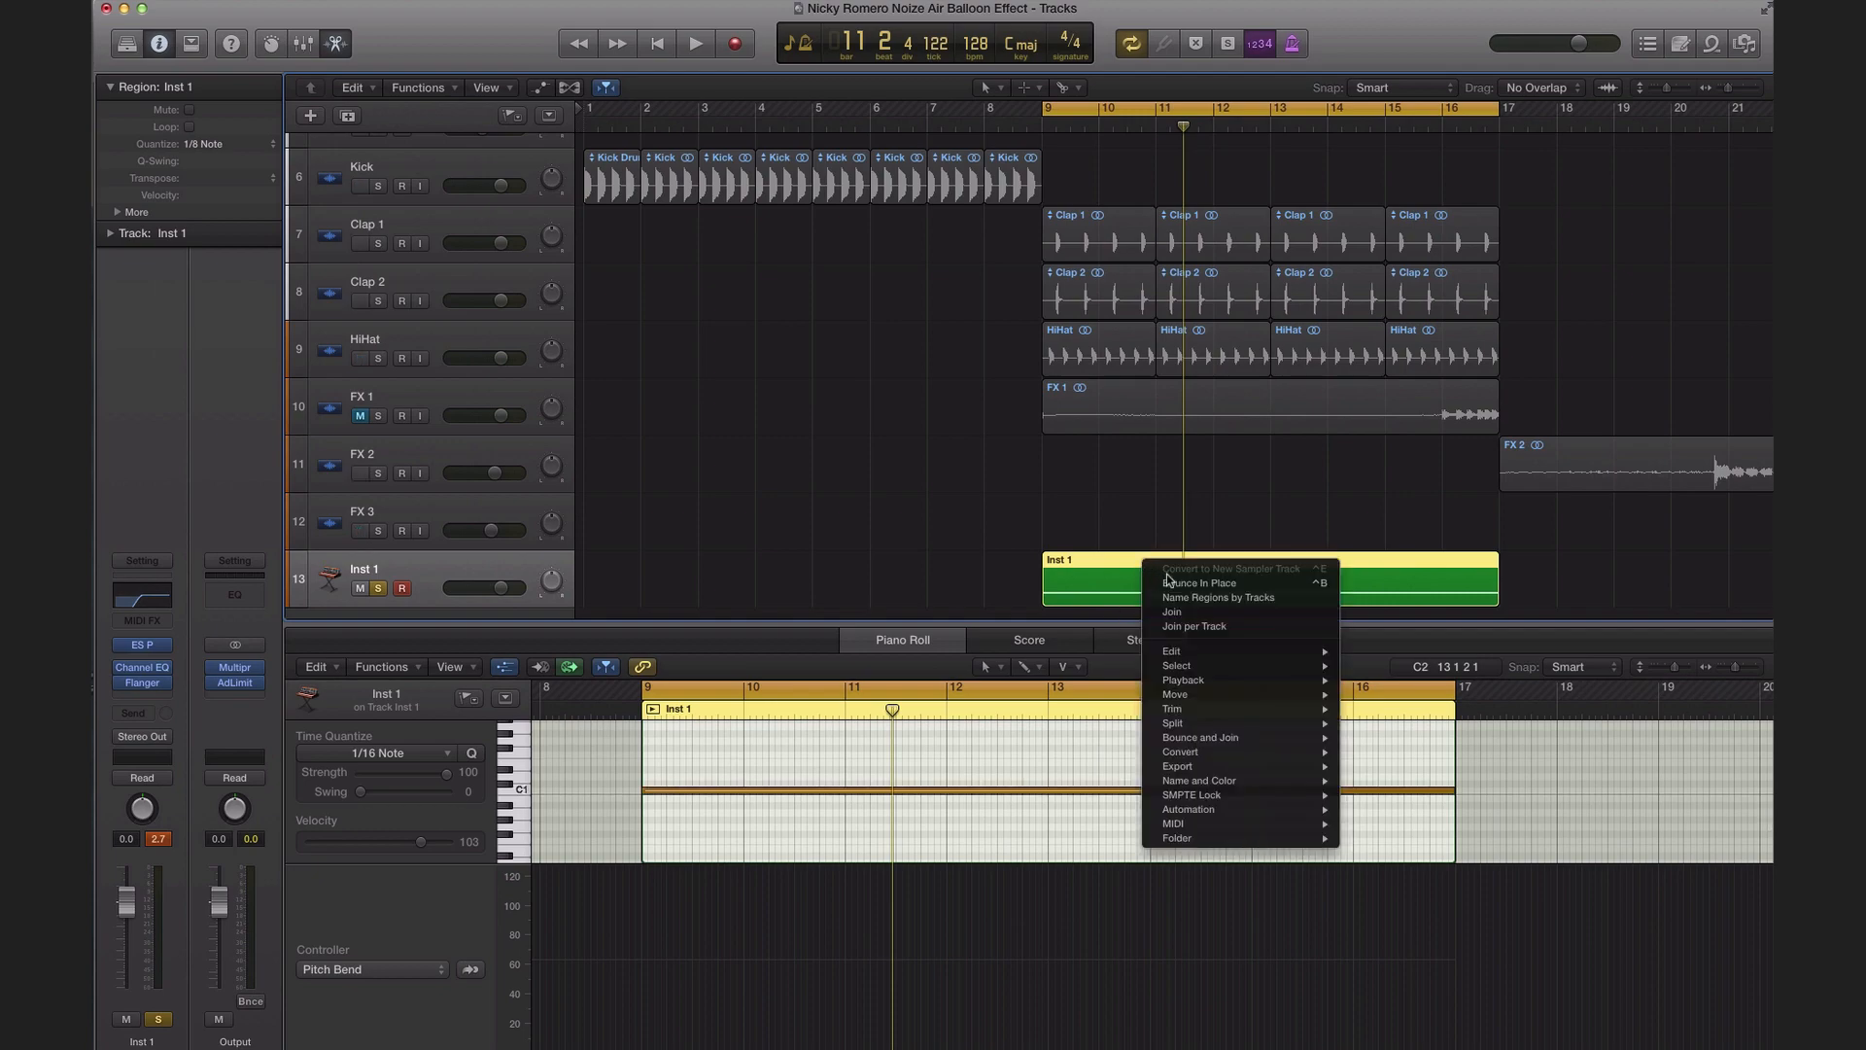
click(1142, 565)
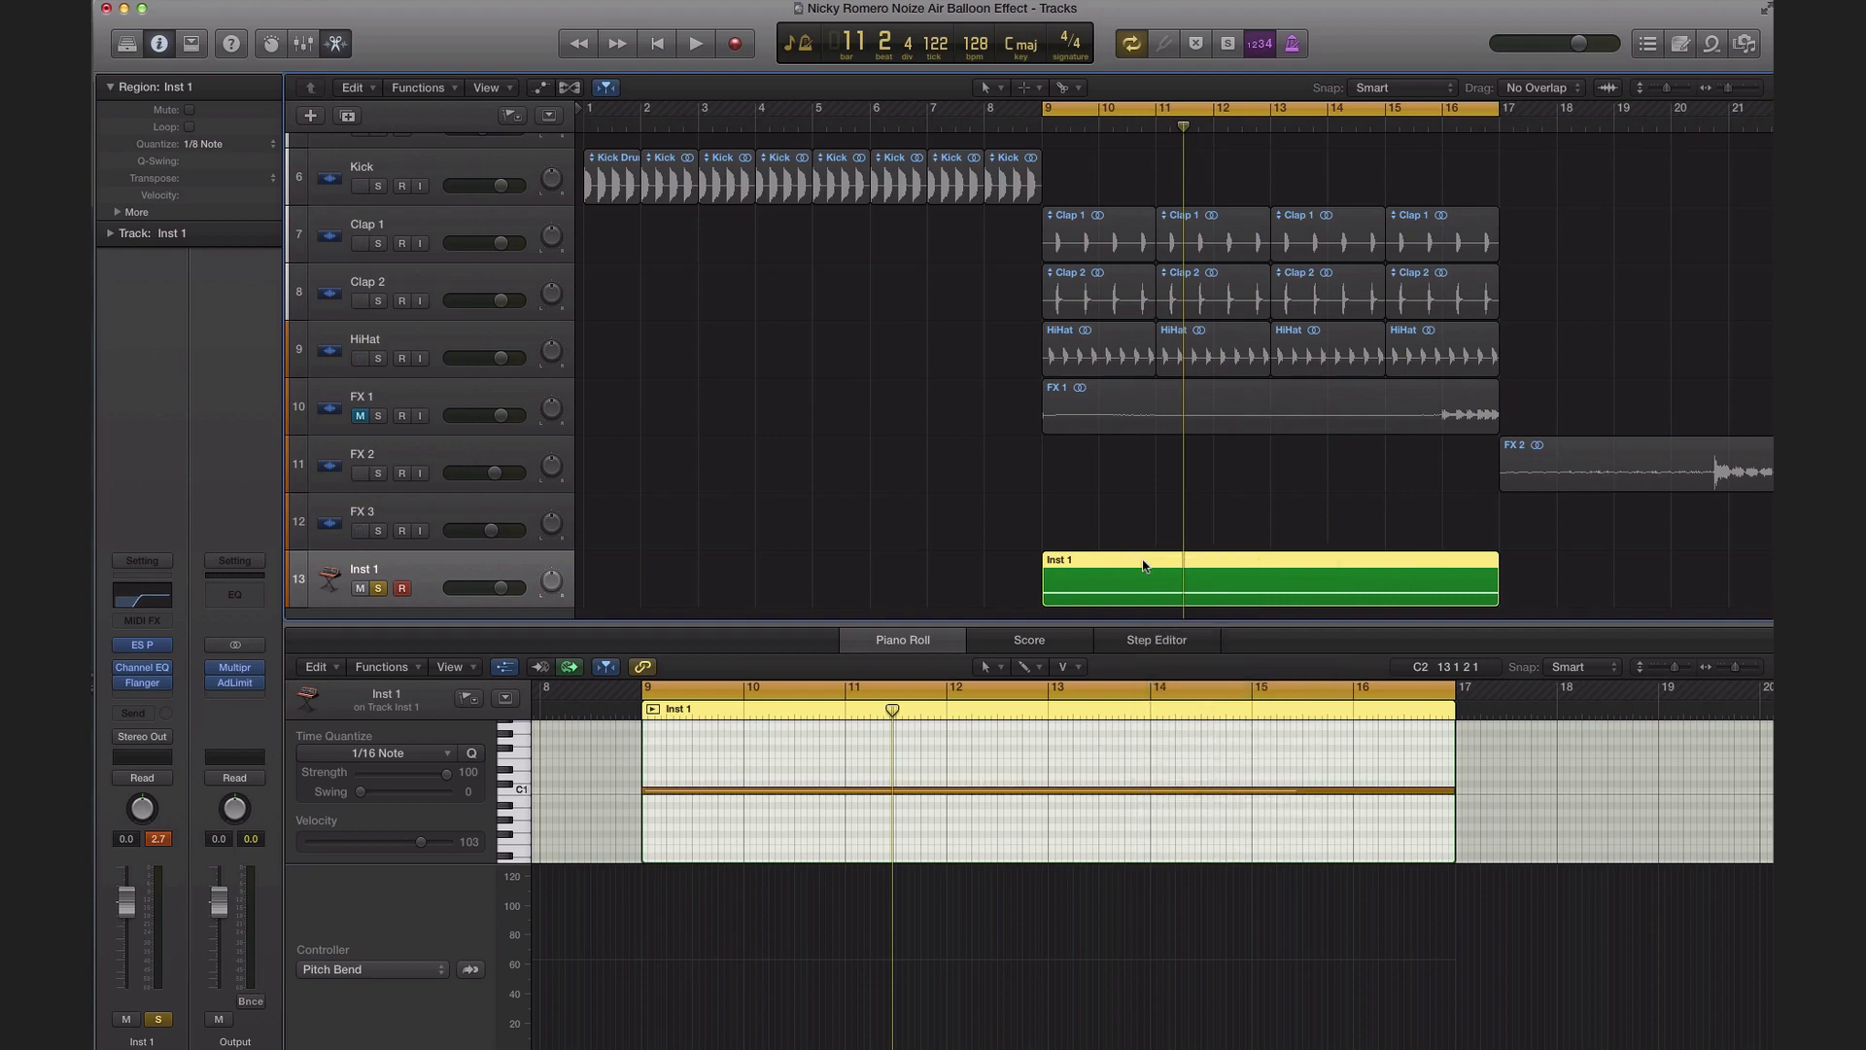
right_click(1142, 563)
click(1152, 579)
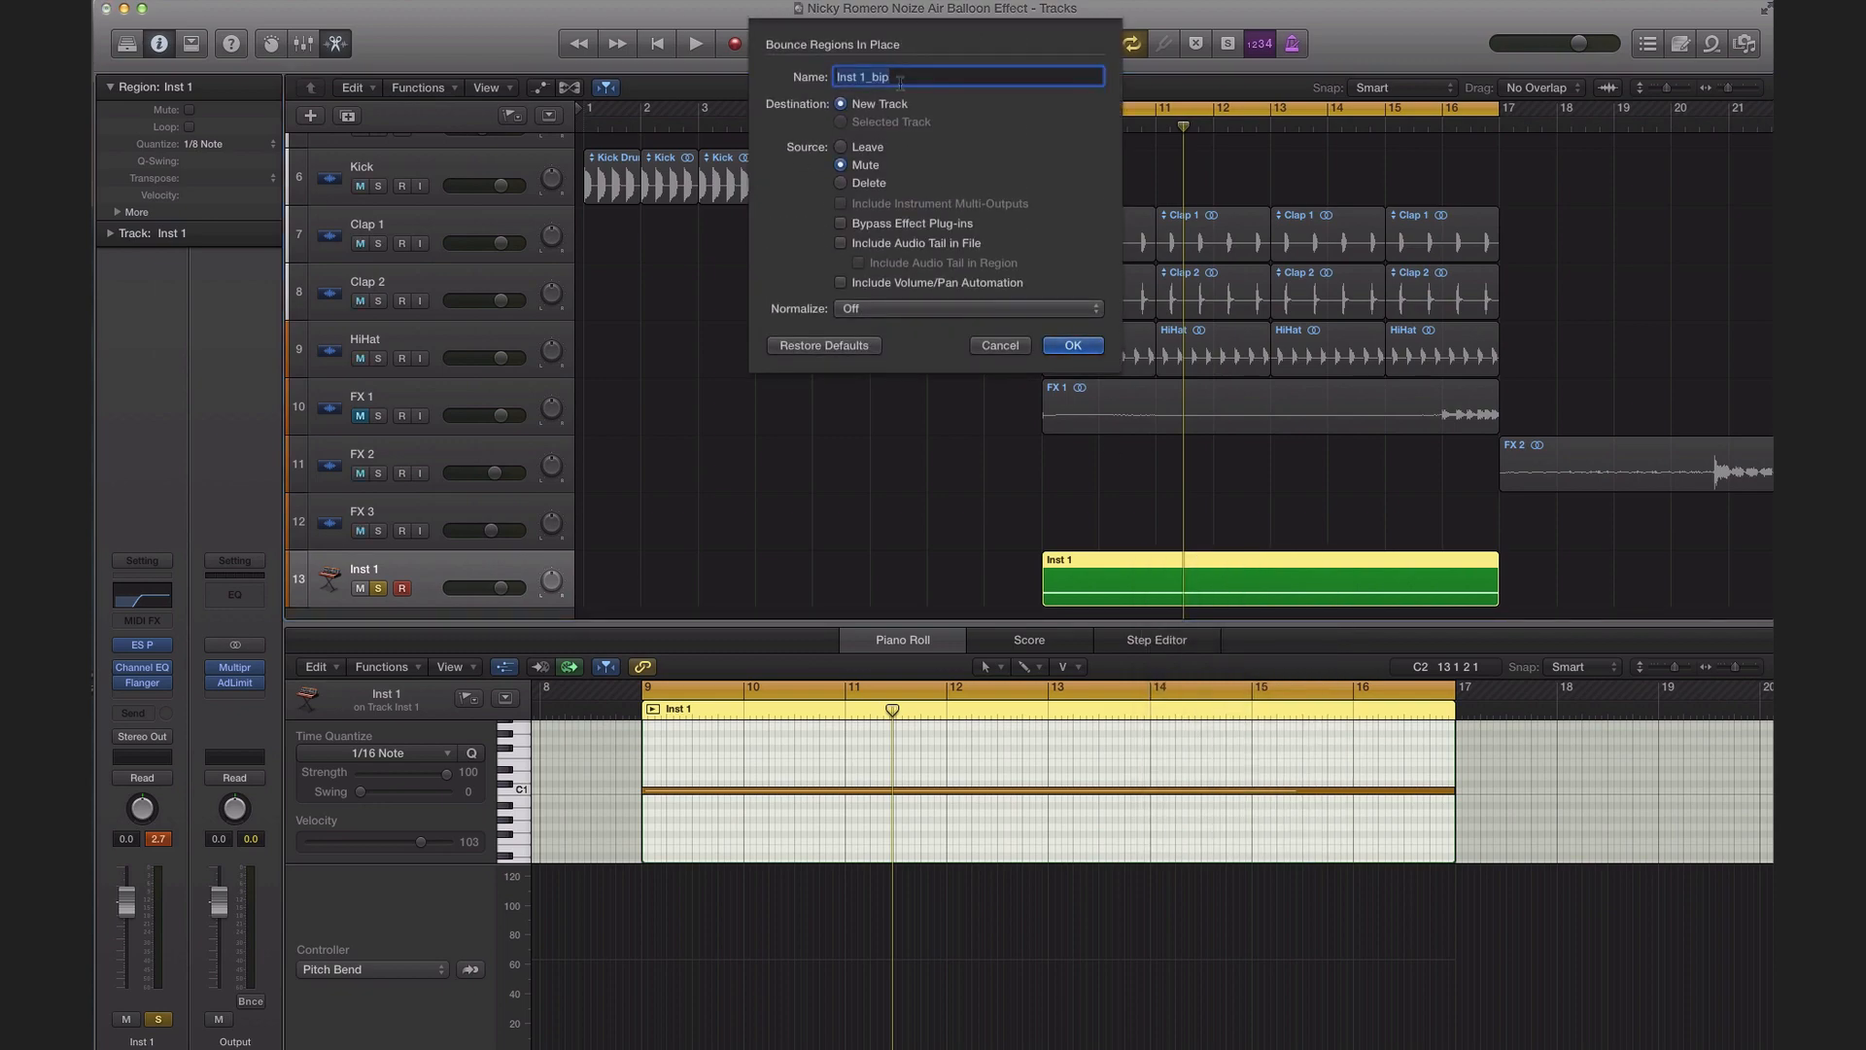
text(nicky romero air balloon effect rizer)
click(1075, 347)
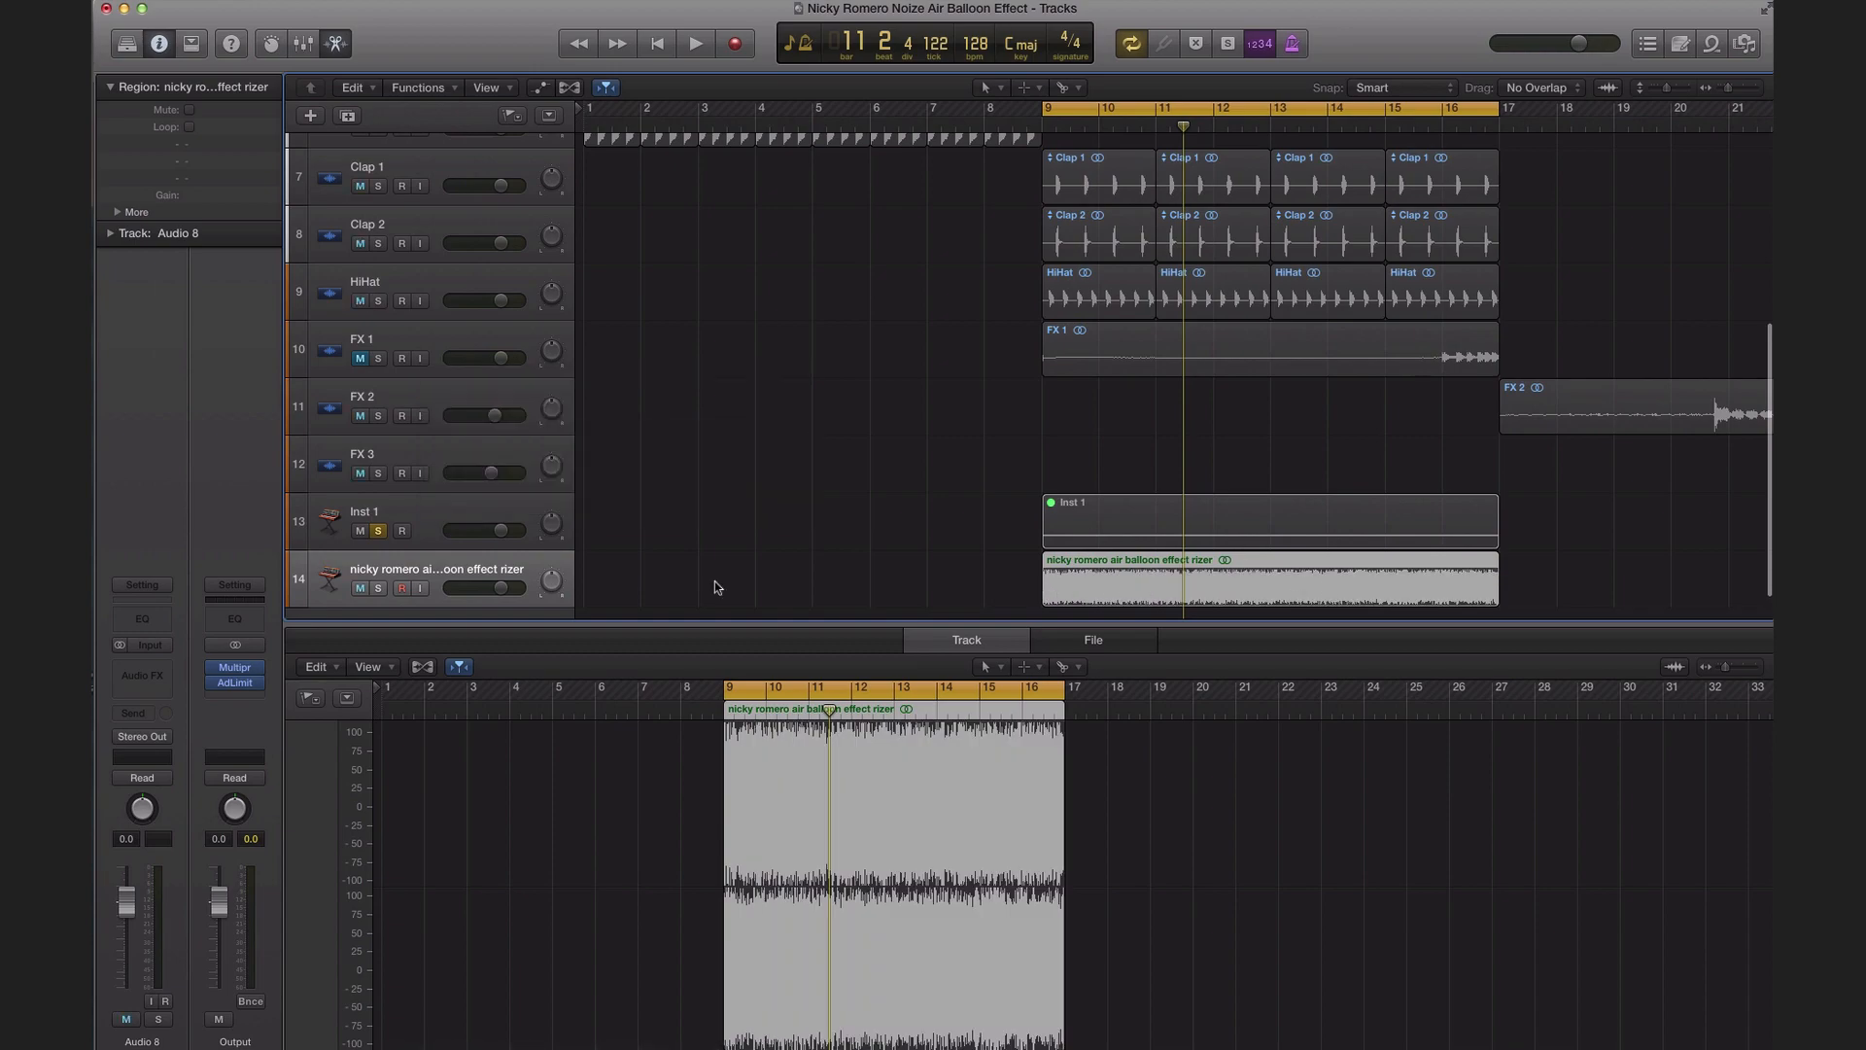
Step: Solo the bounced riser track instead of Inst 1 and audition it
click(379, 589)
click(379, 532)
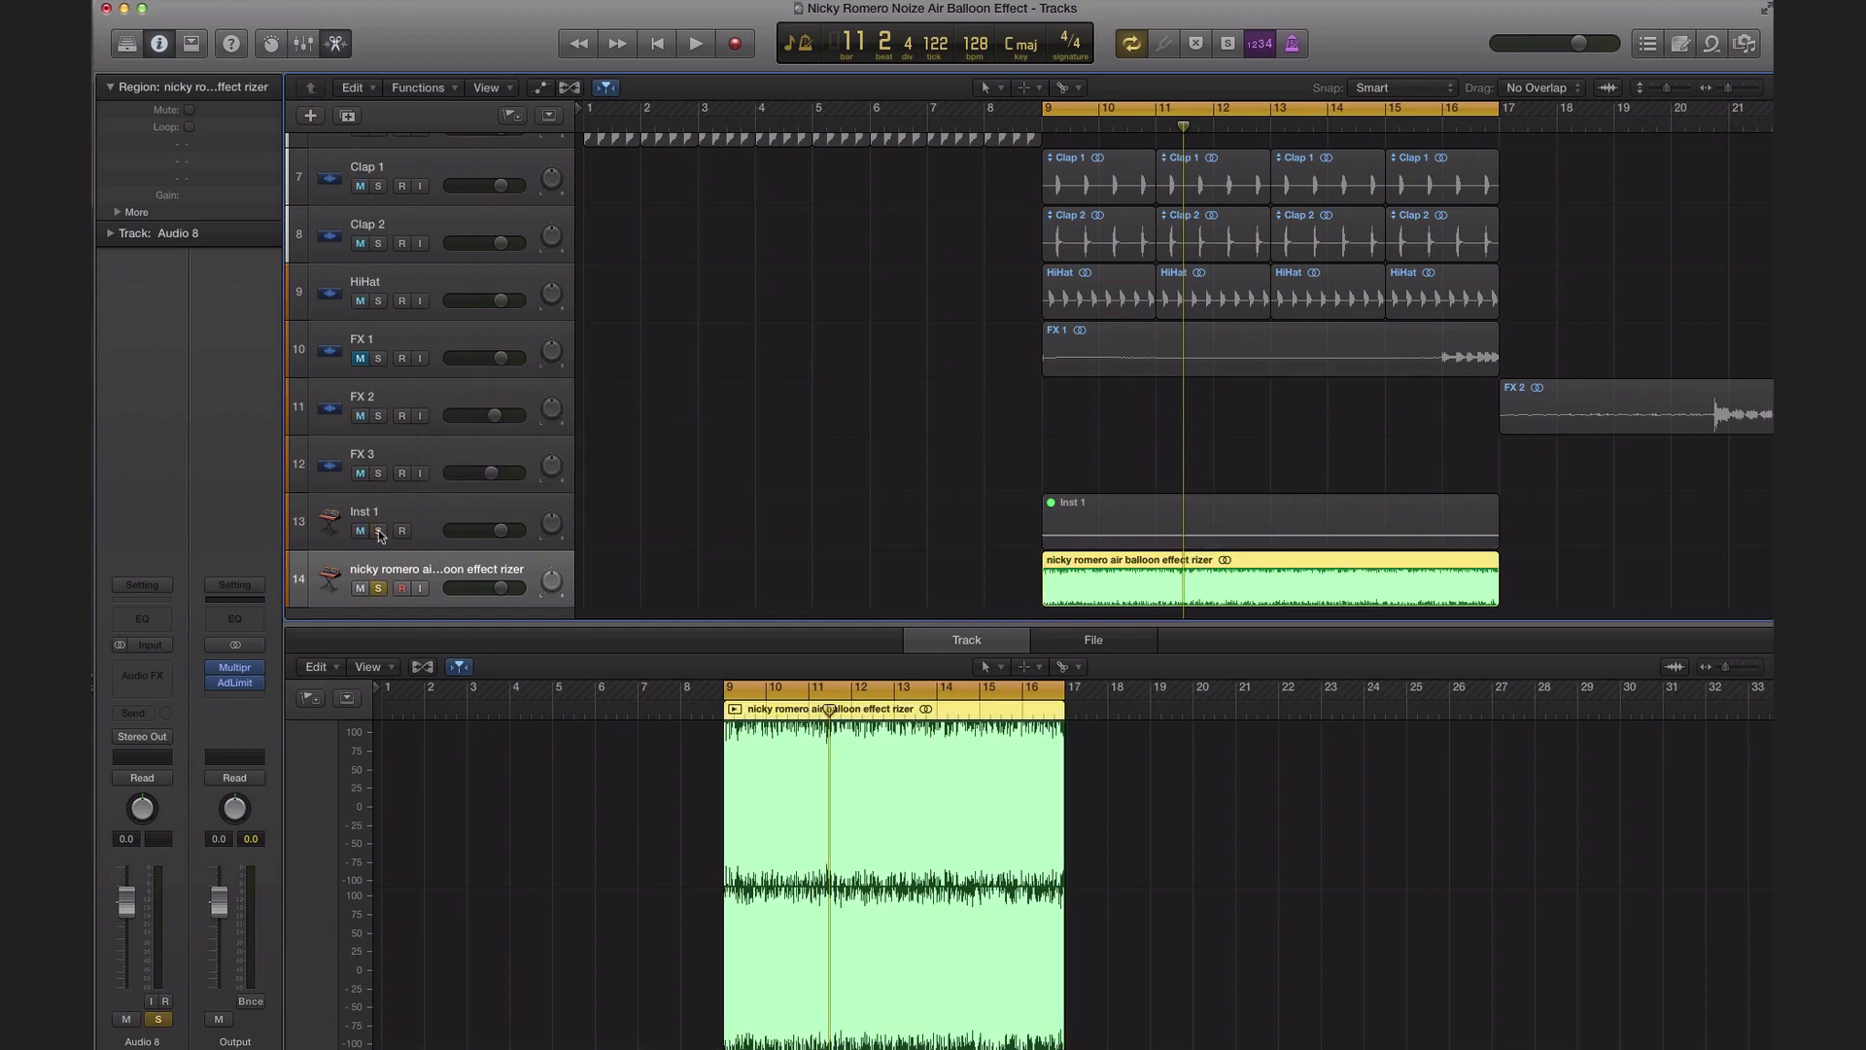
key(space)
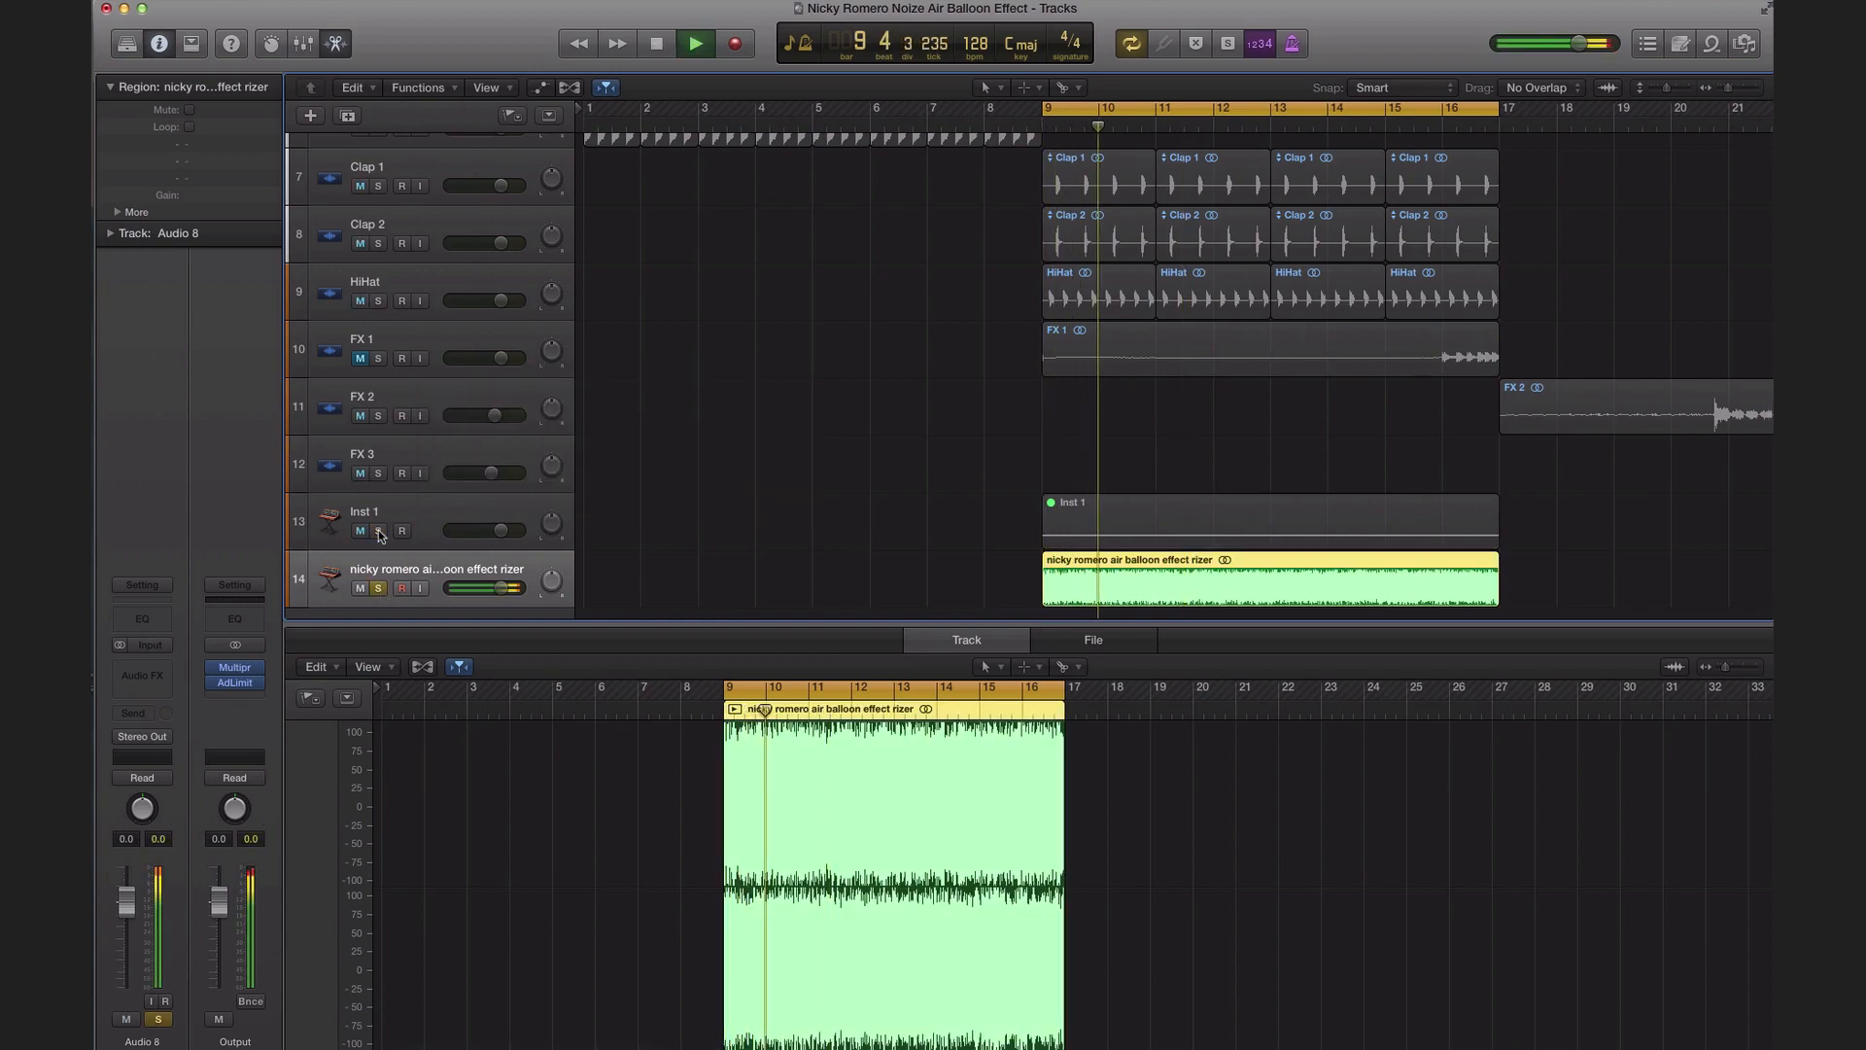
key(space)
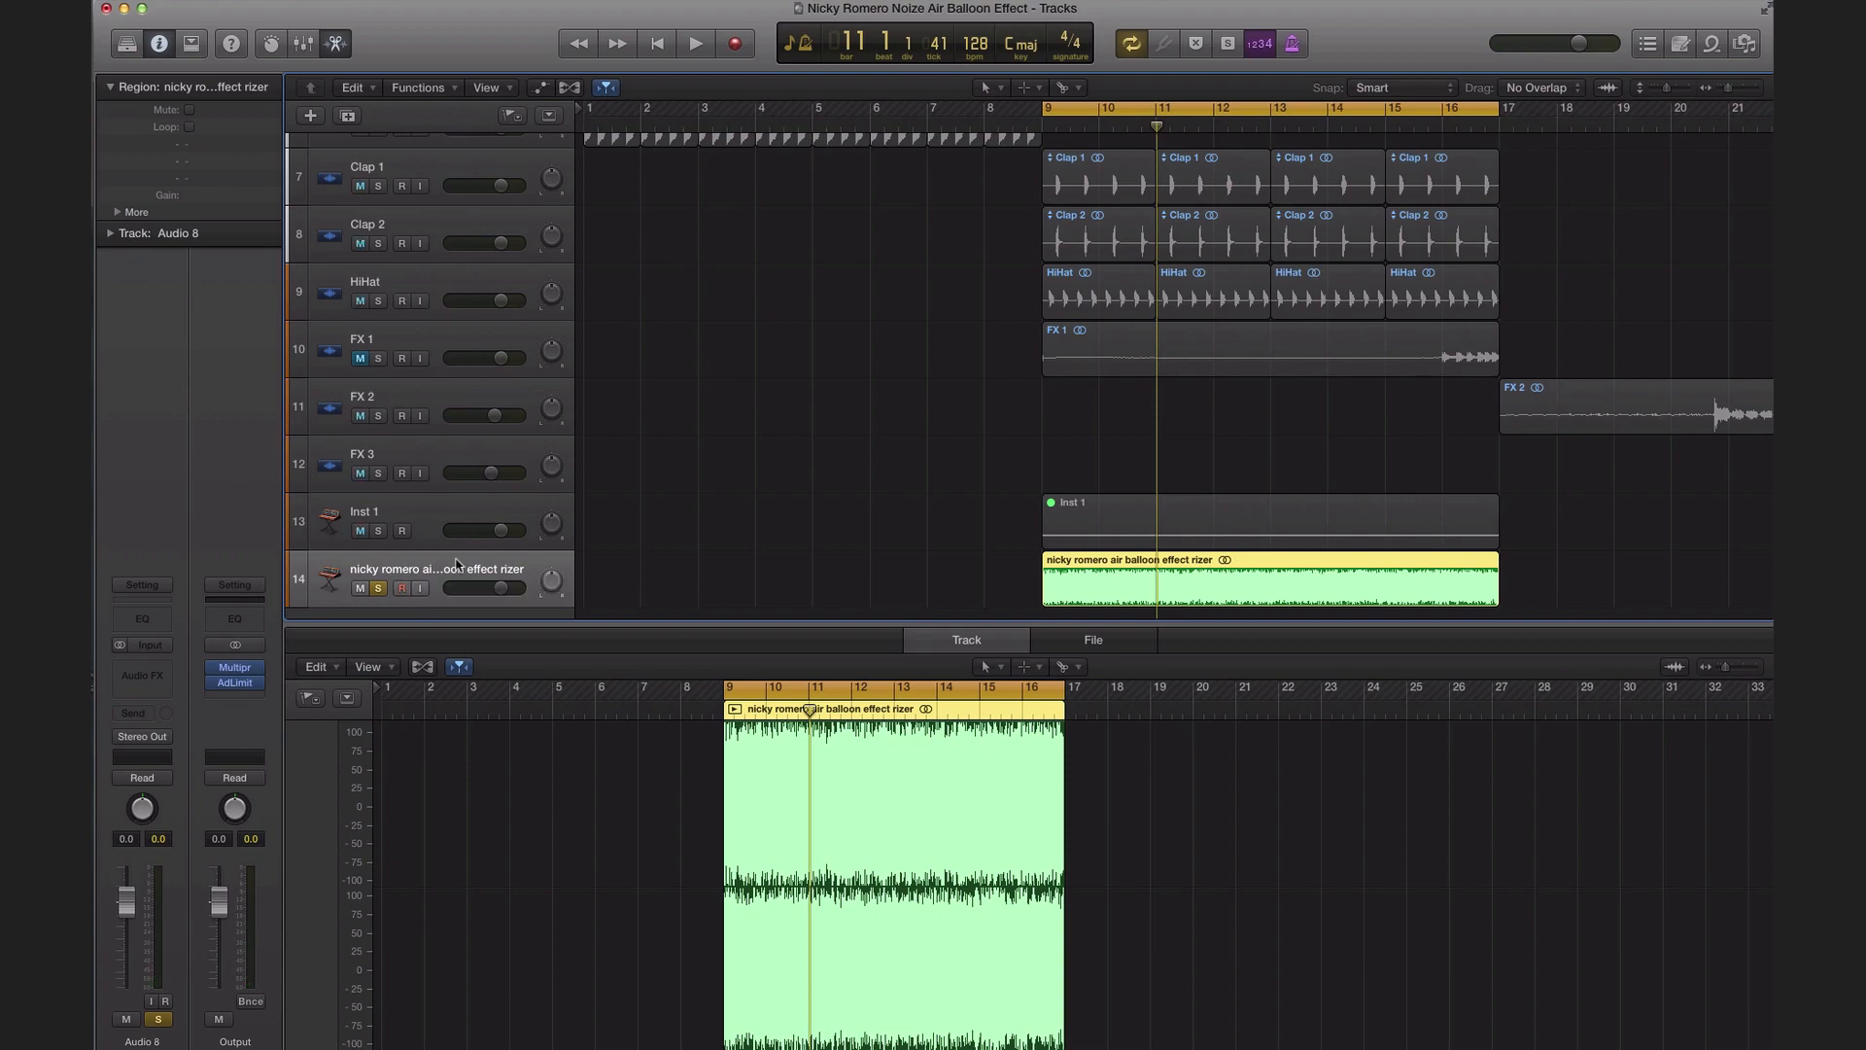
Step: Convert the bounced audio region to a new sampler track, creating zones from Regions with trigger notes C0 to G8
right_click(1315, 564)
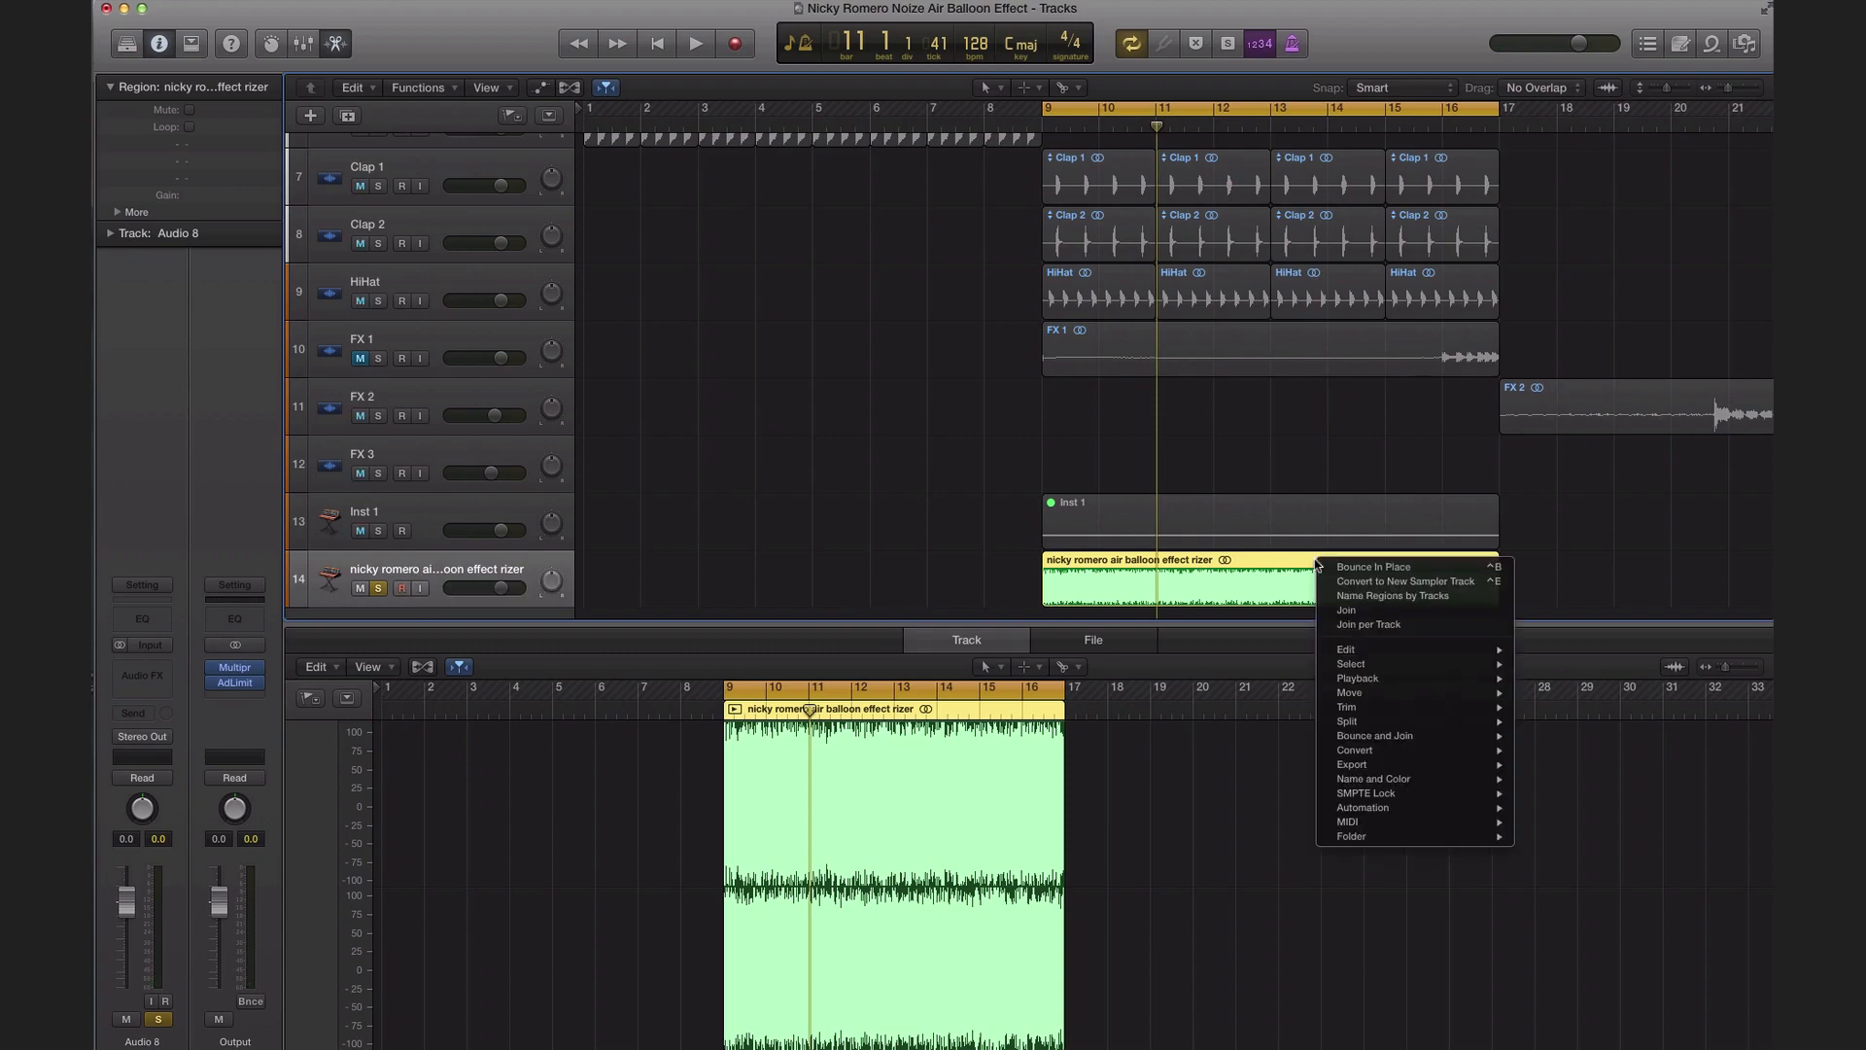
click(1378, 583)
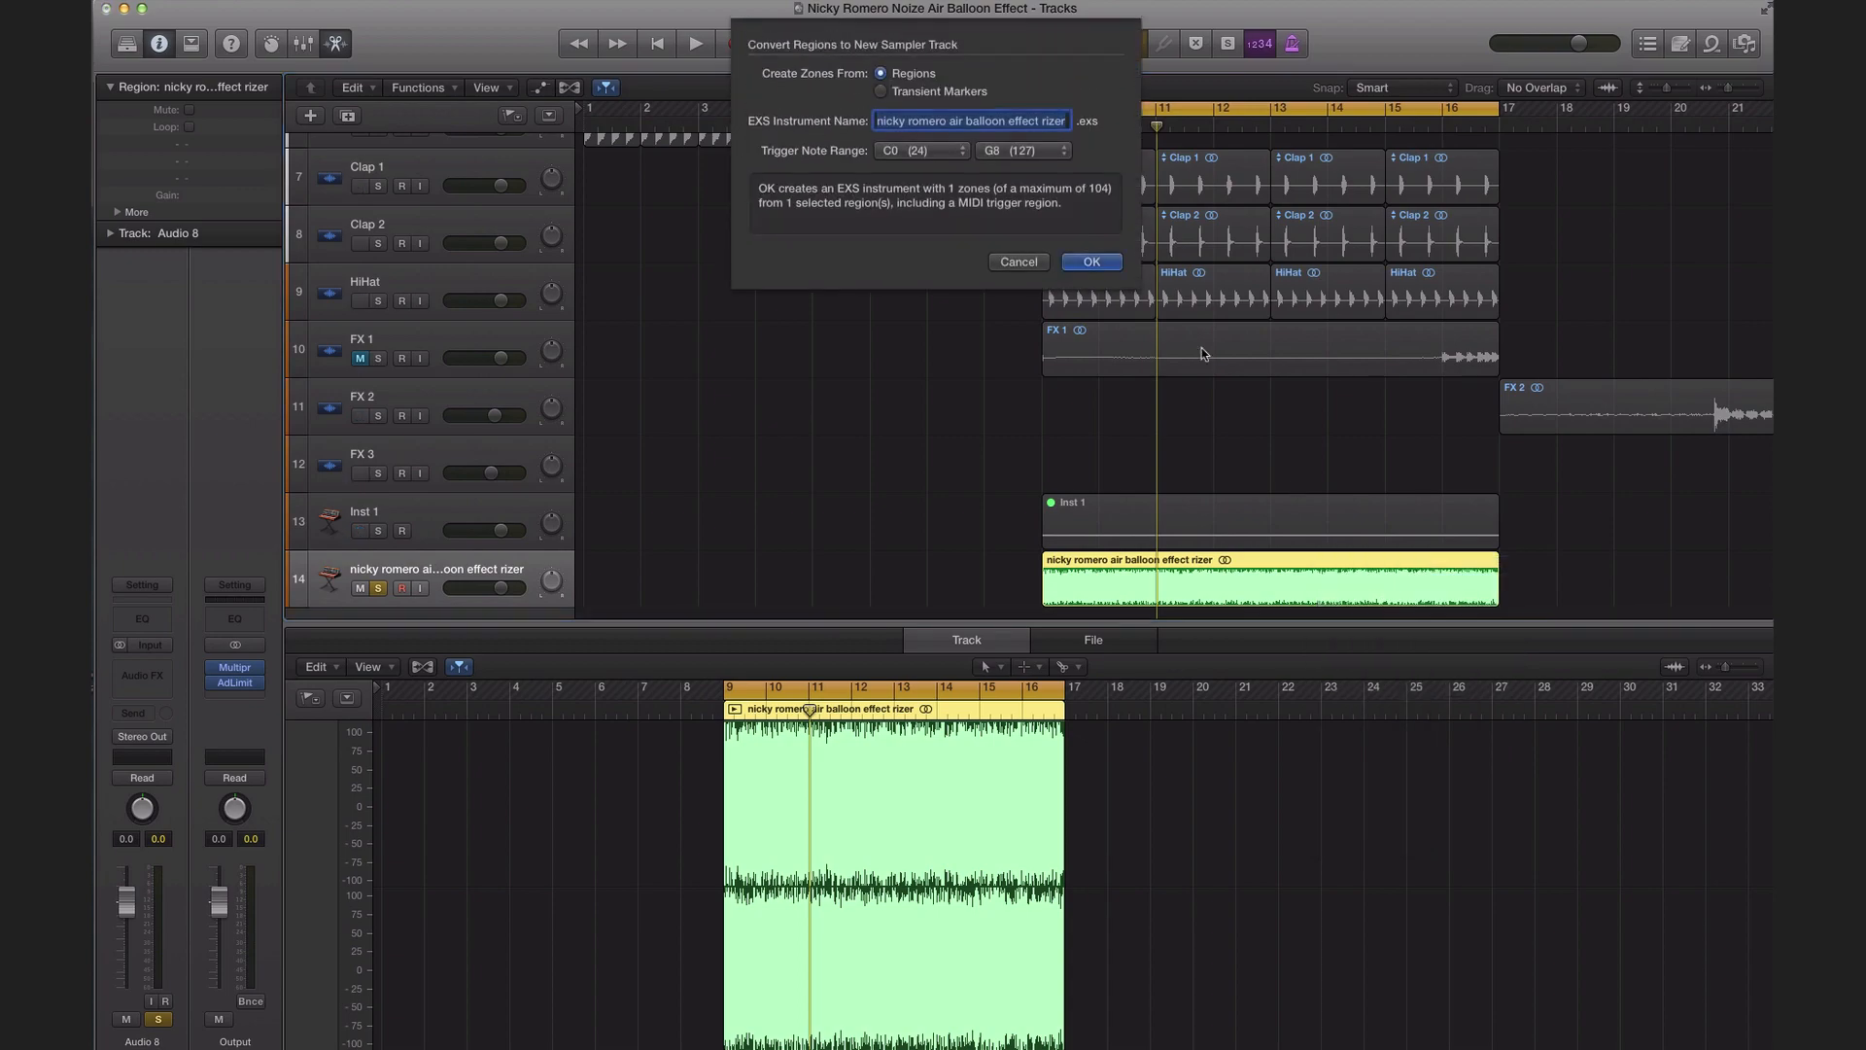
click(1076, 265)
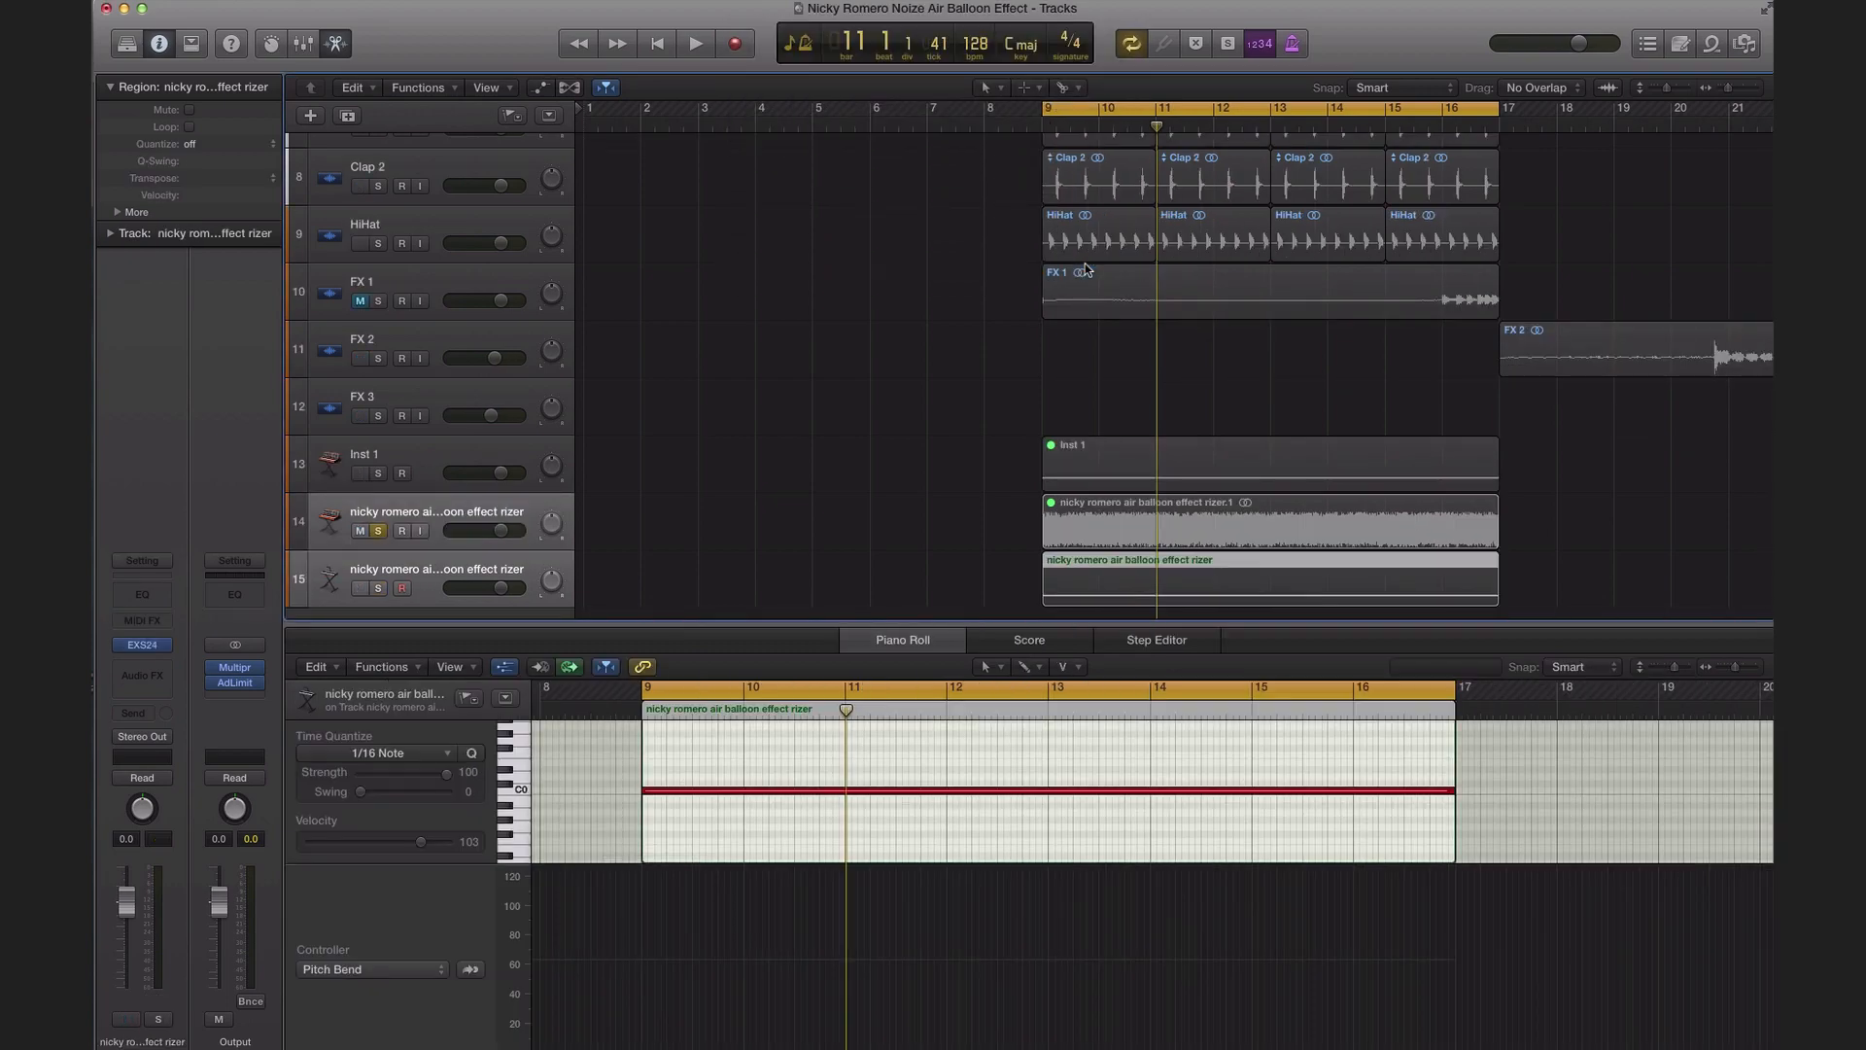
Step: Solo the new sampler track and play back its trigger region
click(379, 532)
click(380, 589)
key(space)
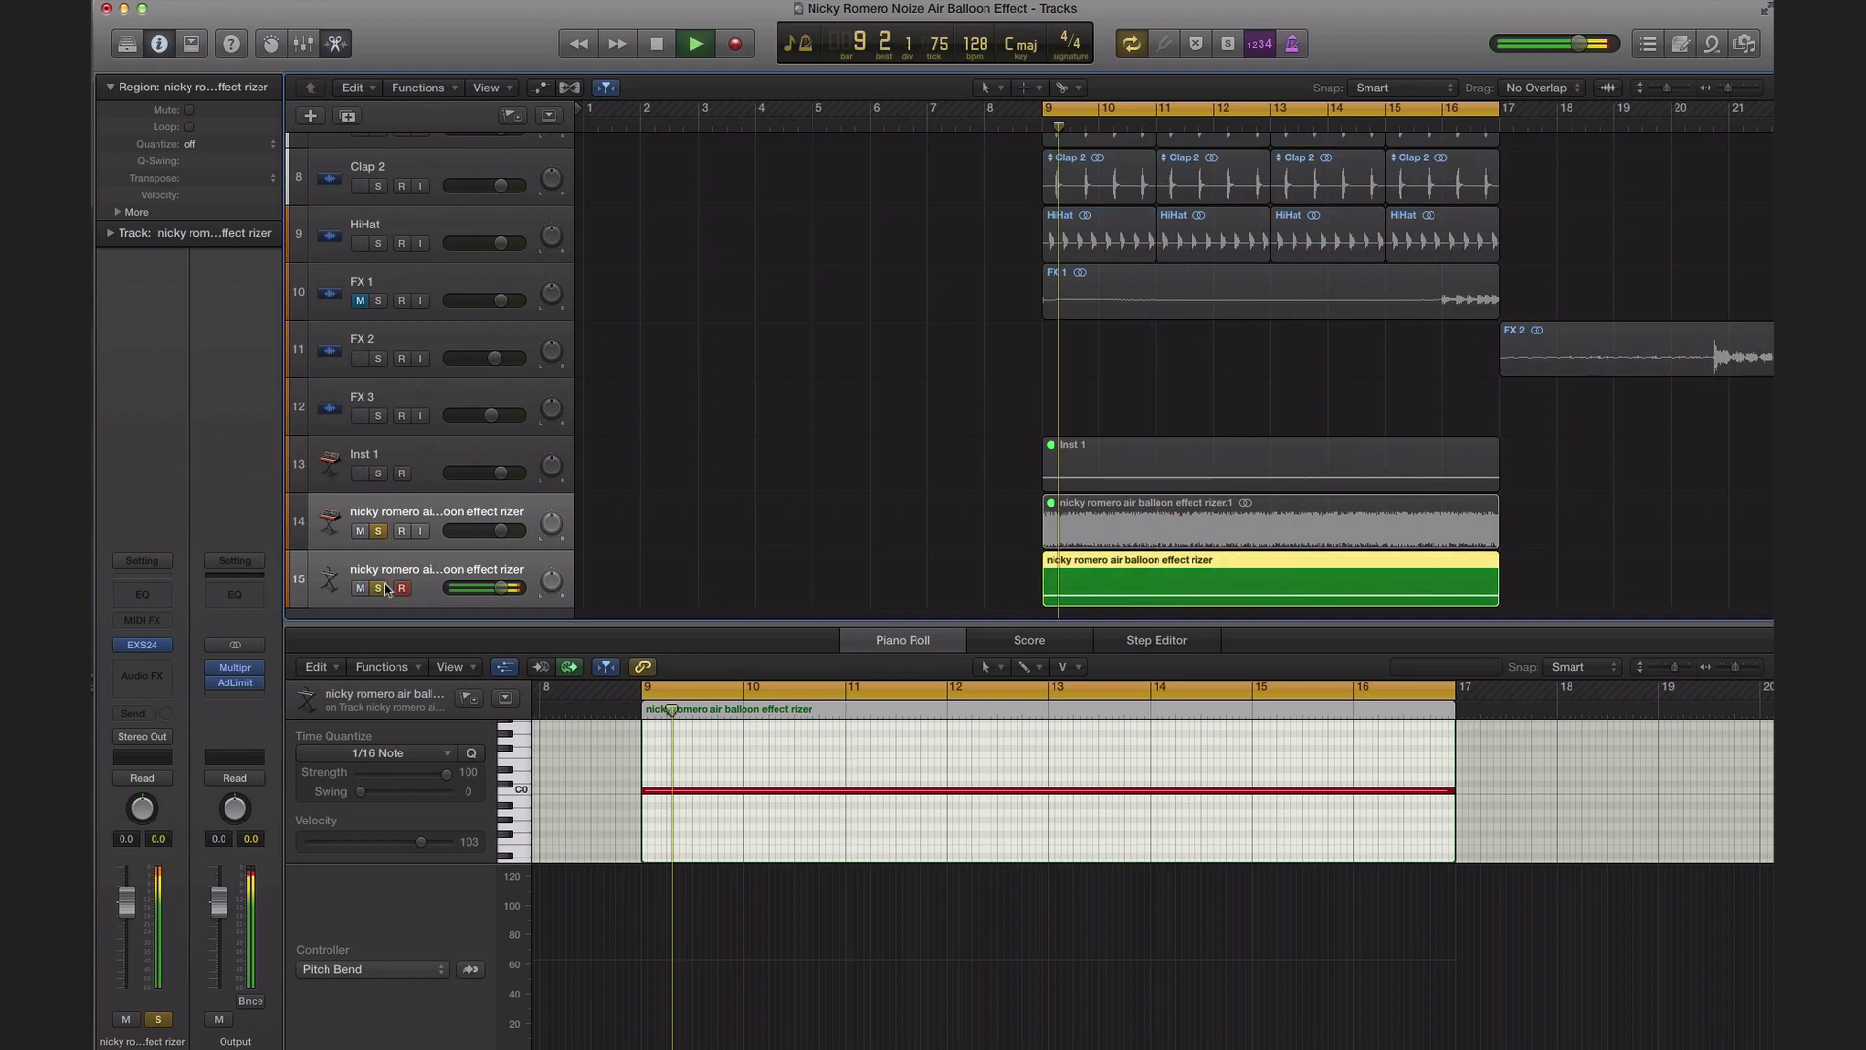
key(space)
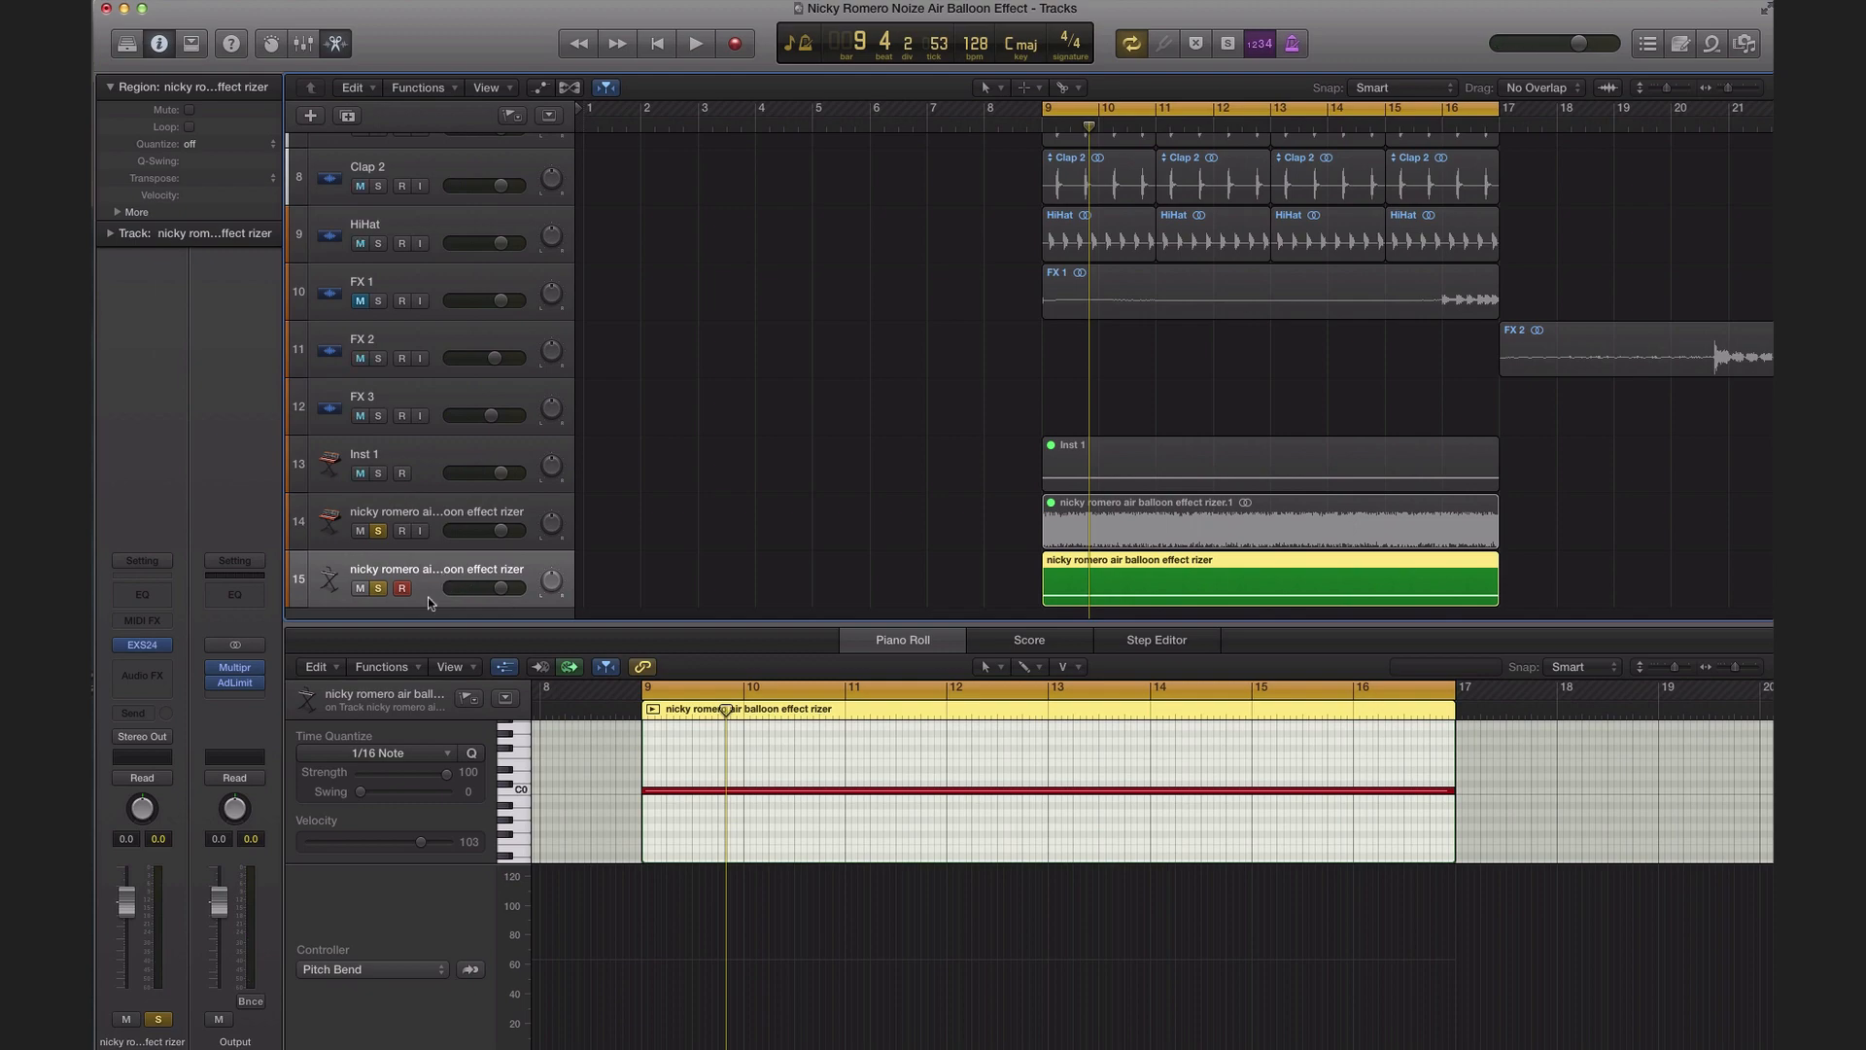
Step: In the riser's EXS24, set the upward pitch bend range to 7 and raise Glide slightly, auditioning the sound
click(142, 645)
drag(659, 75, 1051, 123)
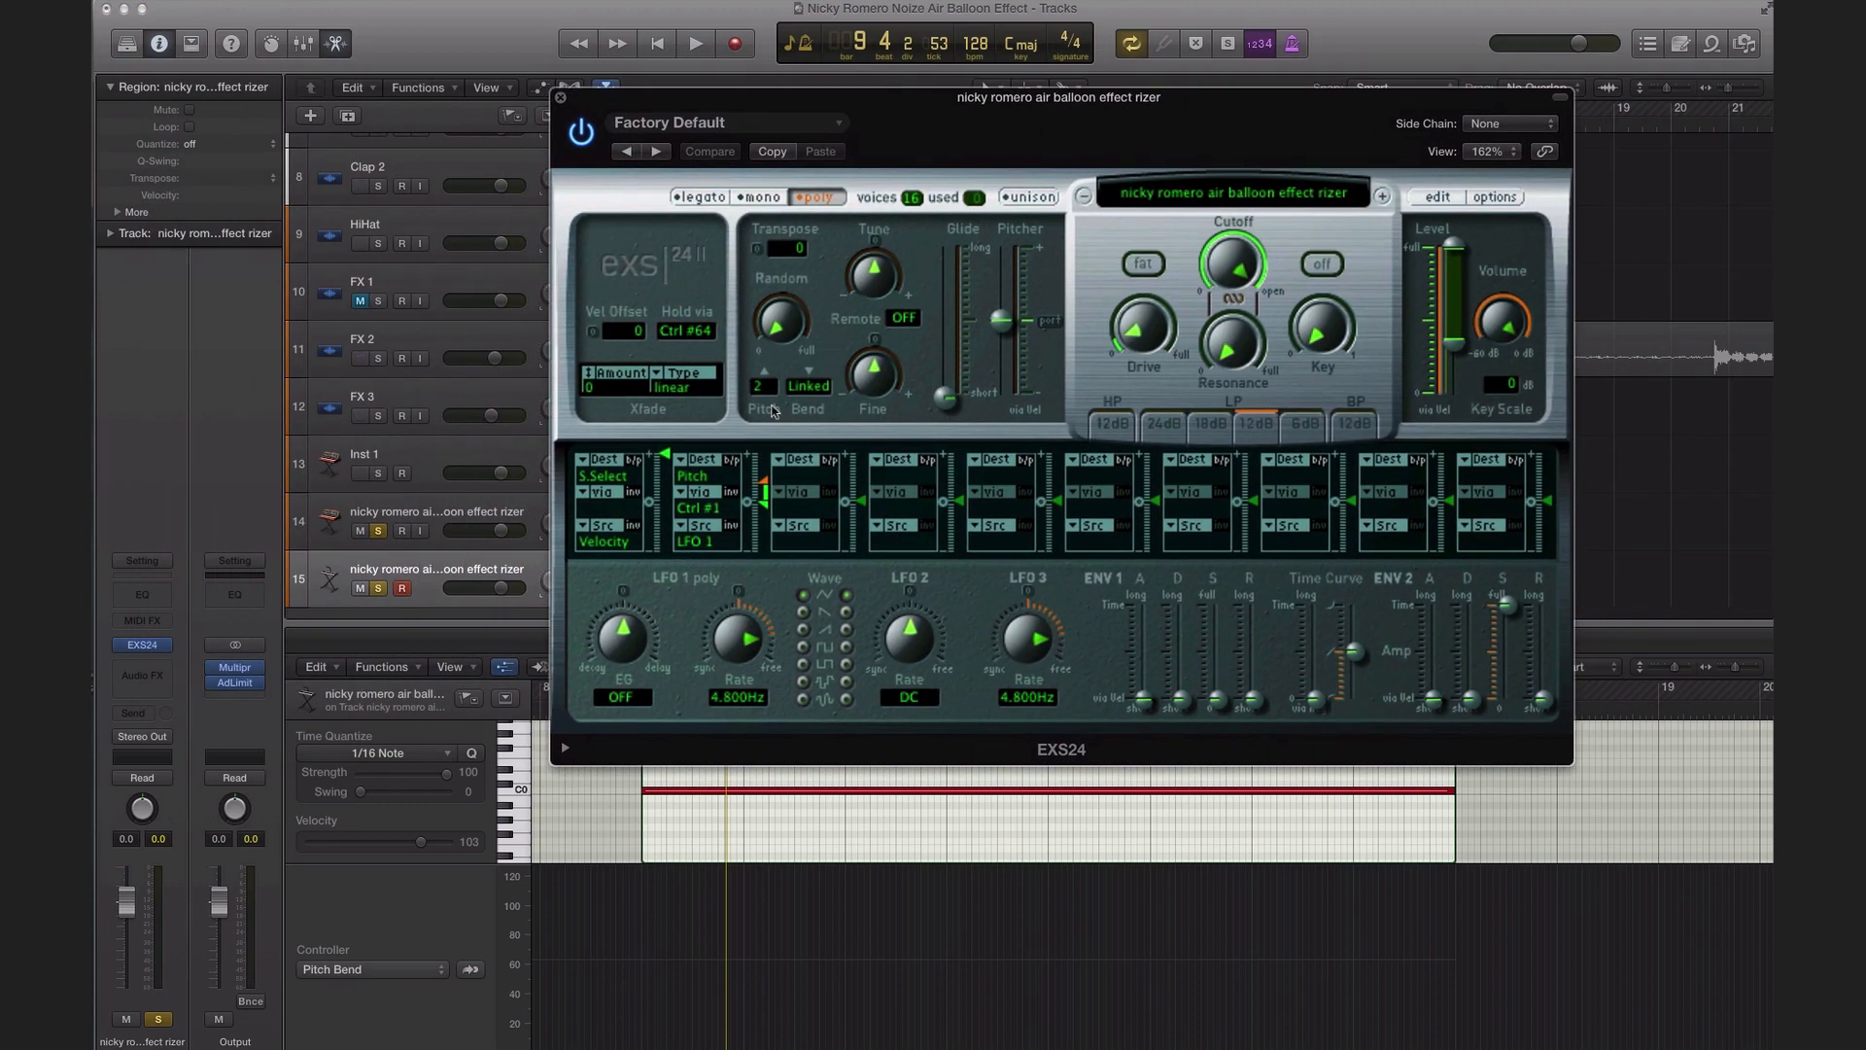
click(764, 387)
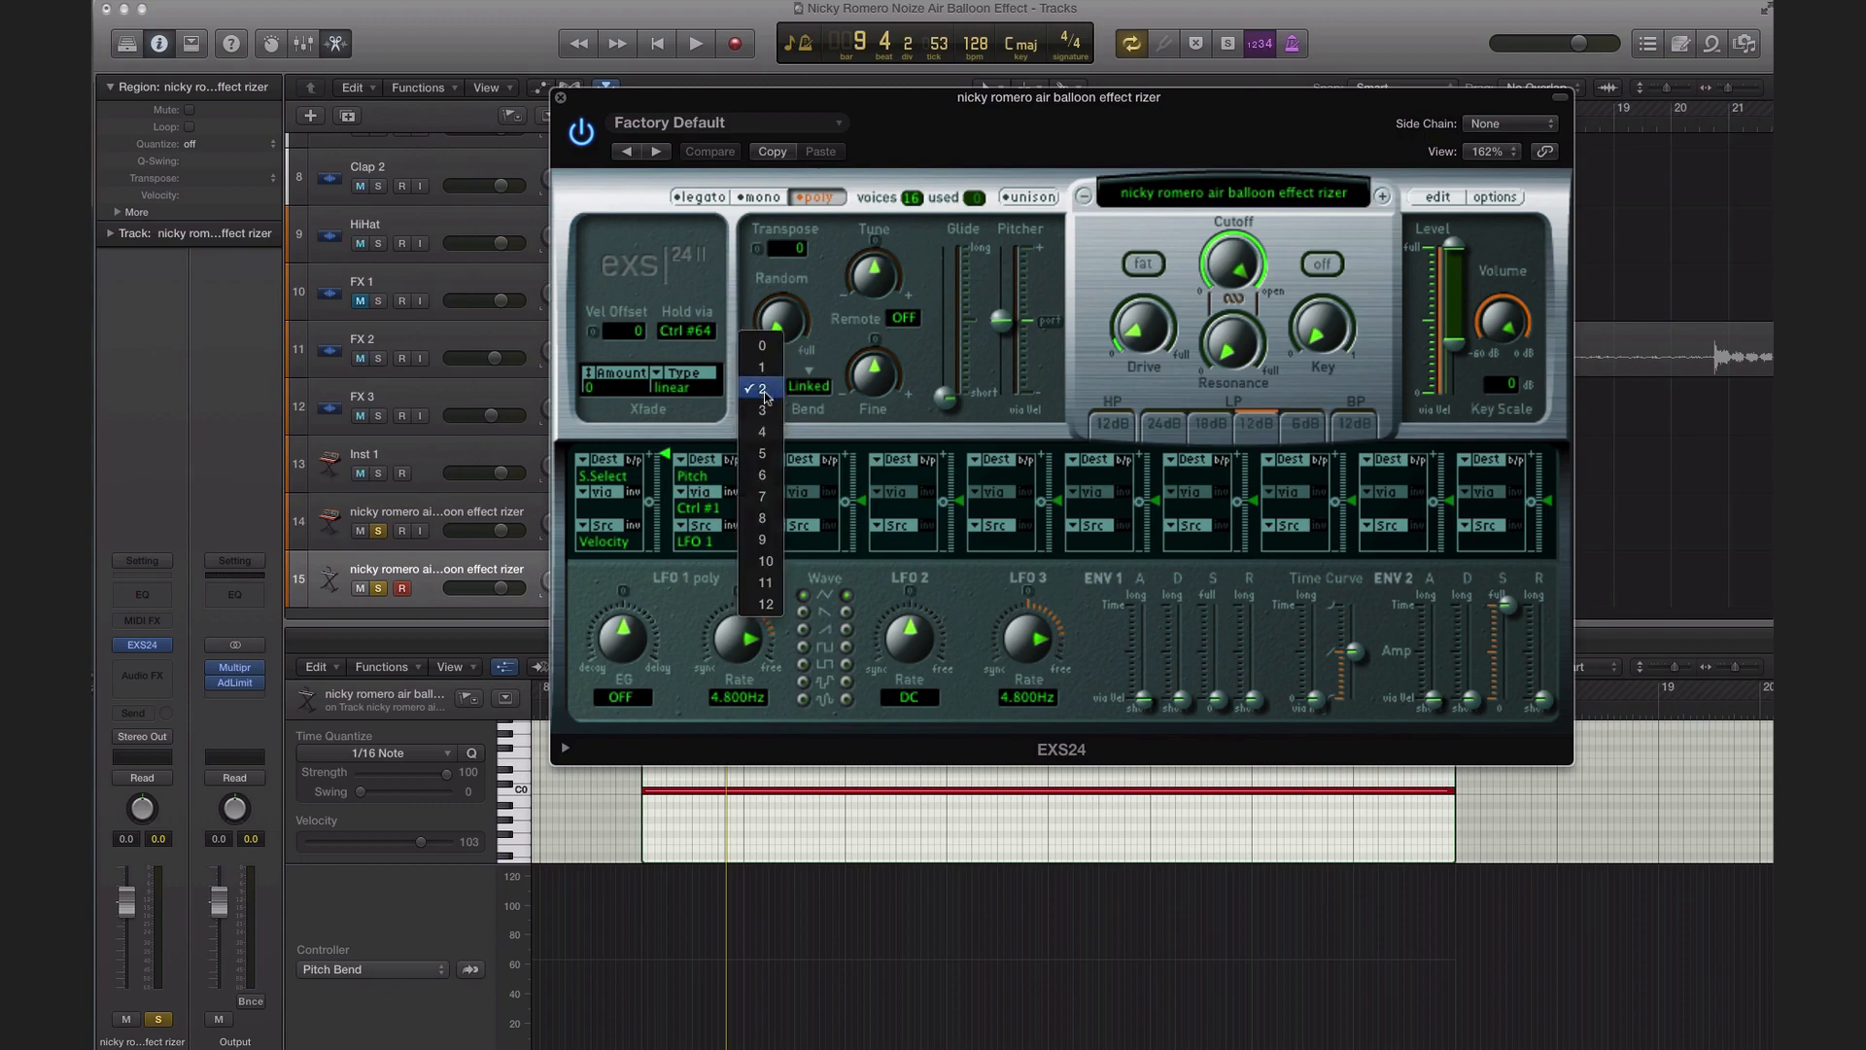
click(766, 497)
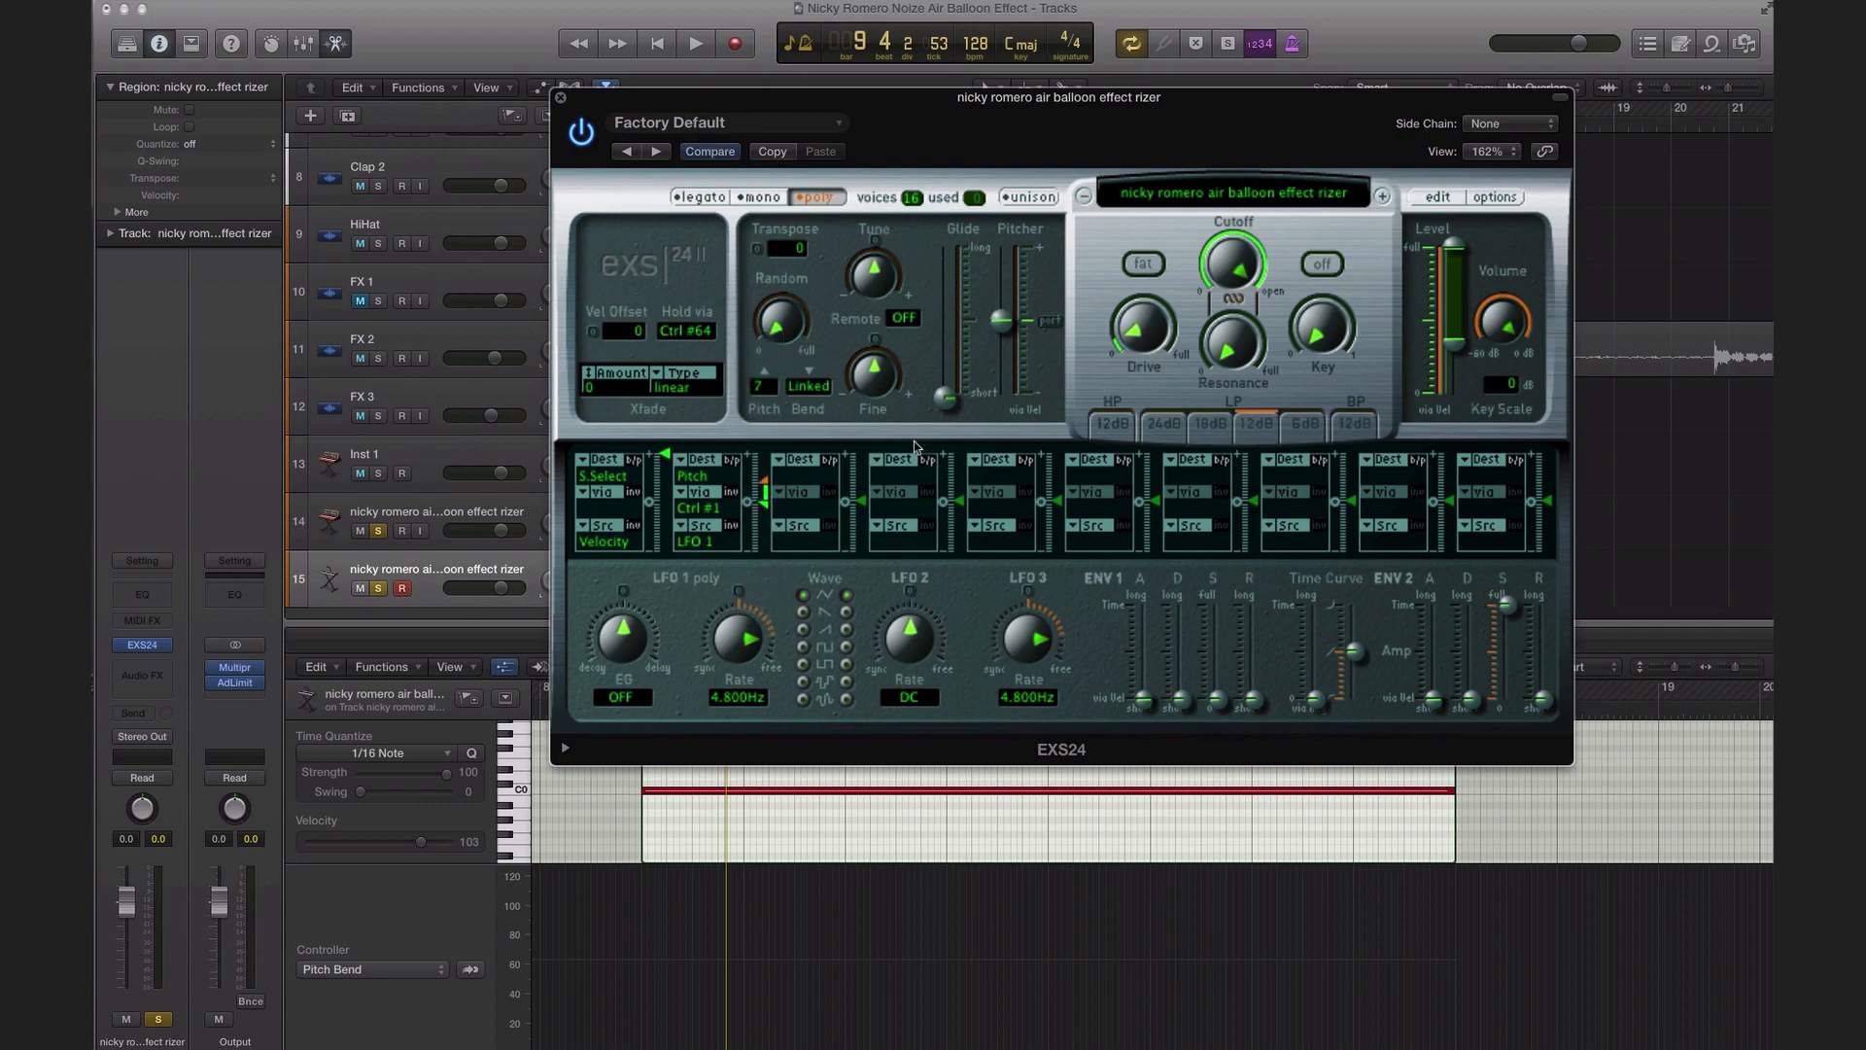
drag(944, 399, 954, 369)
click(561, 99)
key(space)
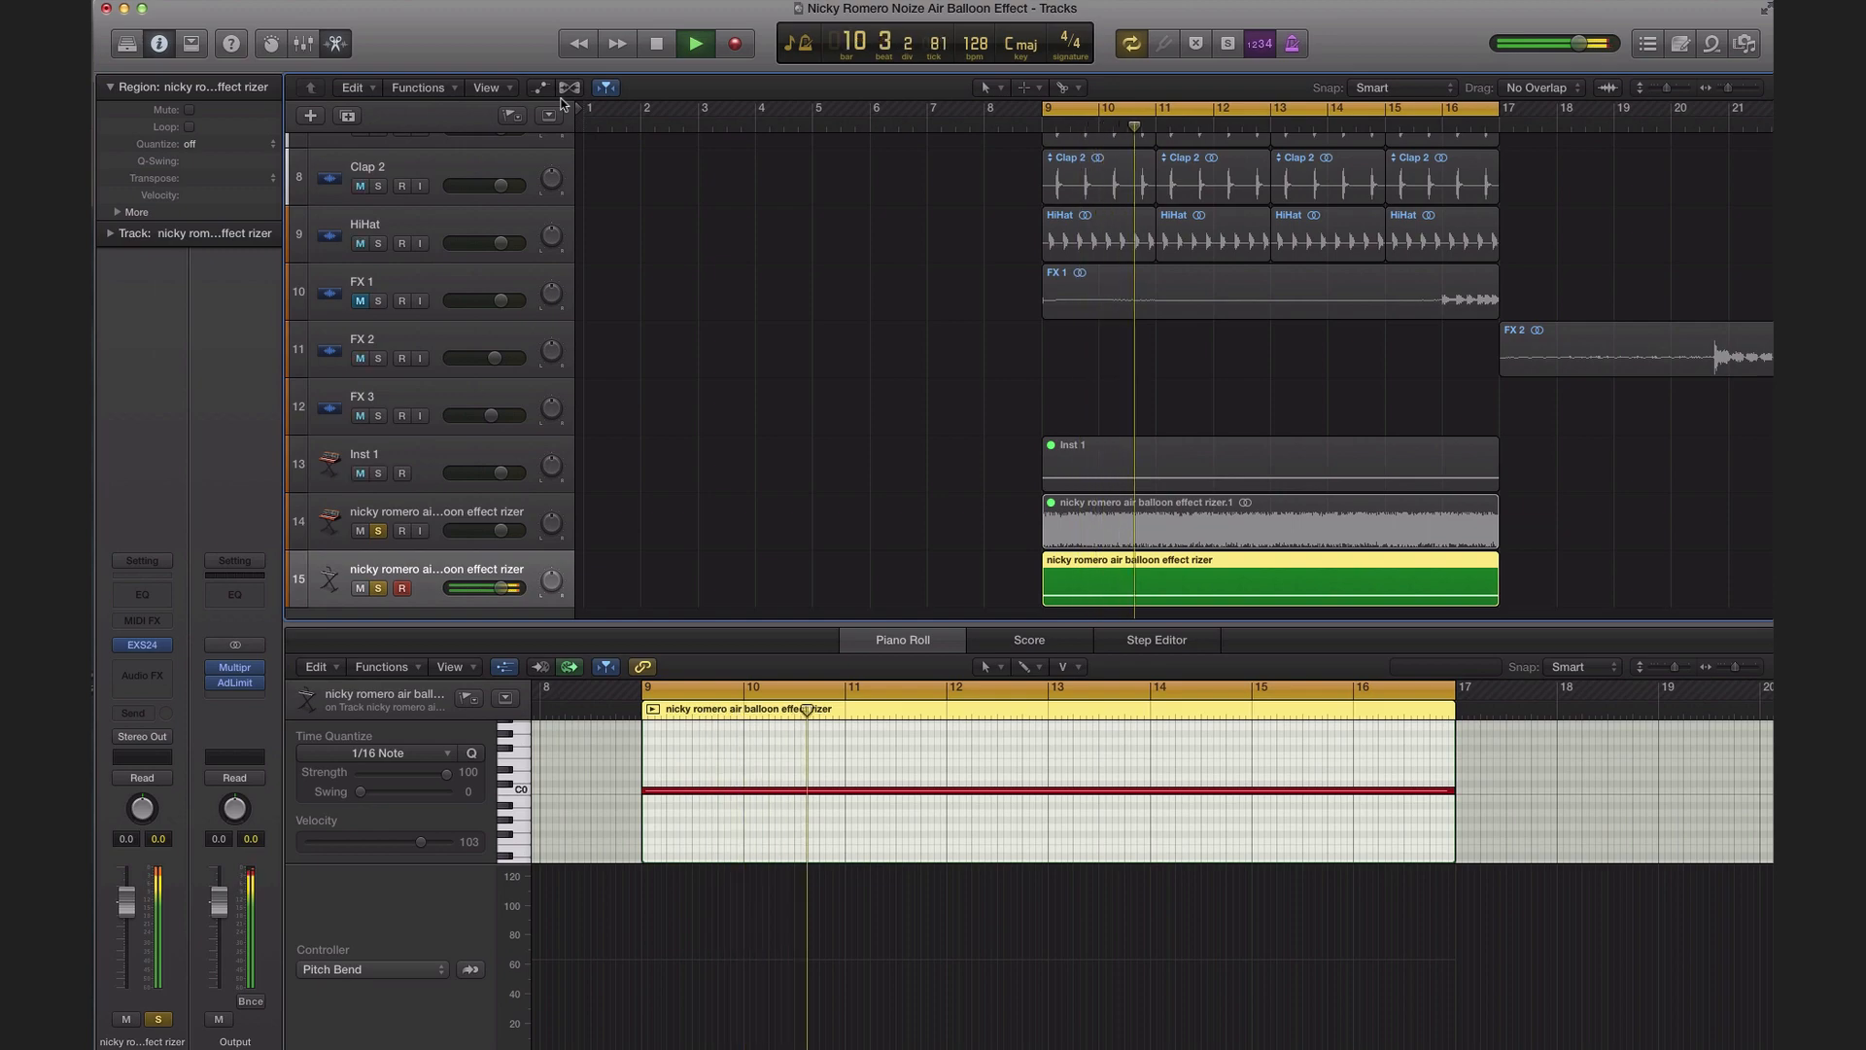
key(space)
Step: Add a Channel EQ to the sampler track with the analyzer on, a low cut at 530 Hz and a high cut at 17000 Hz
click(154, 592)
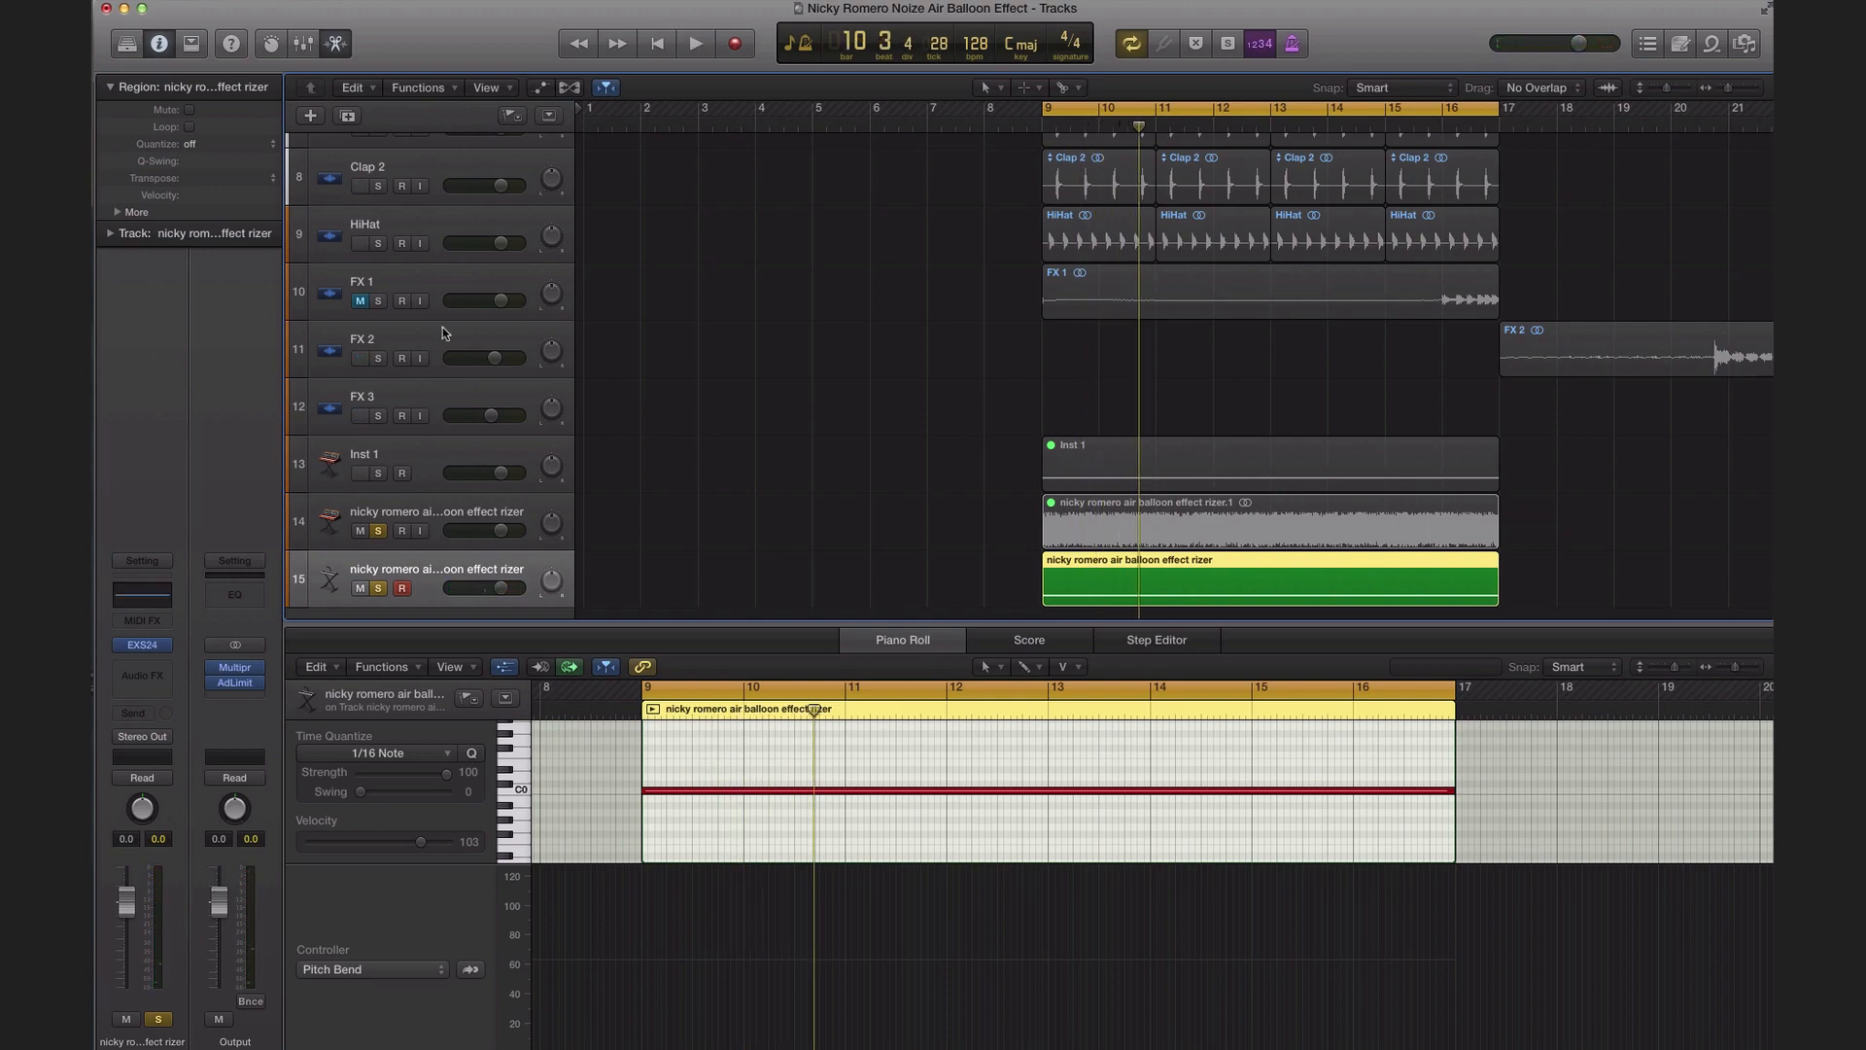
drag(460, 73, 831, 173)
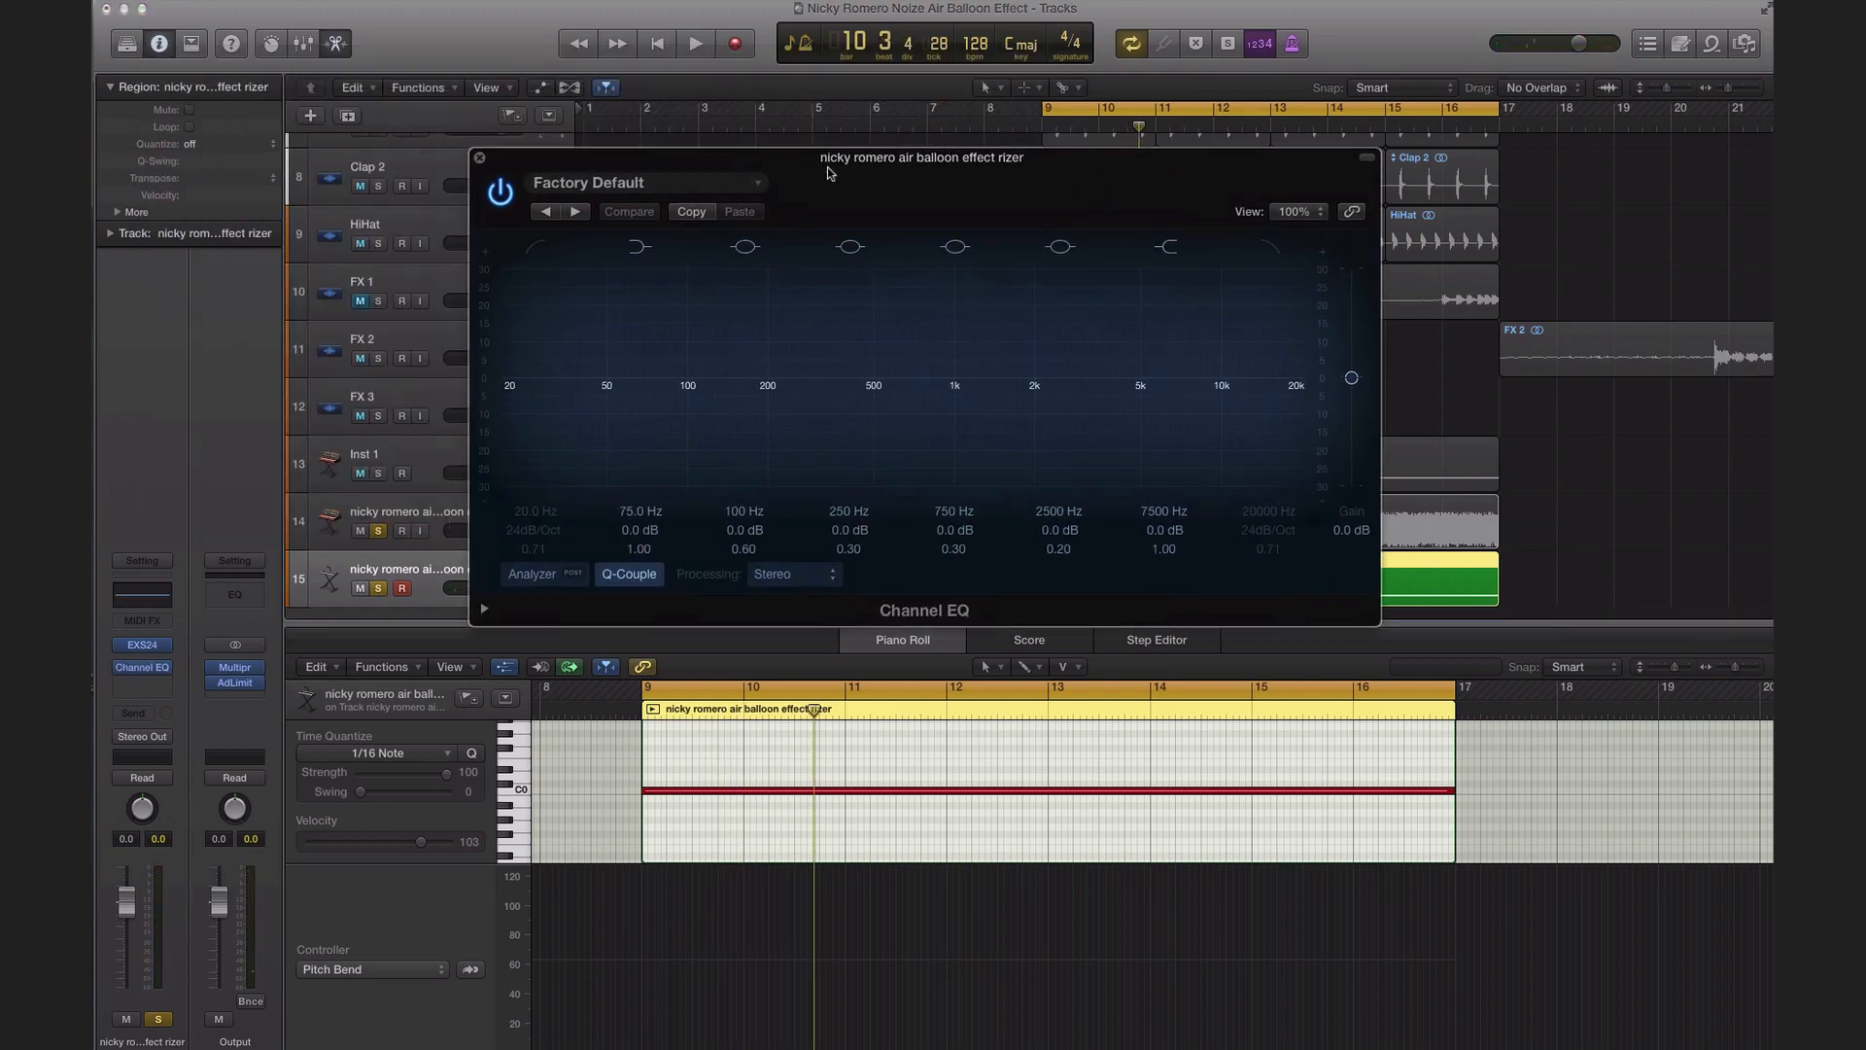
click(532, 573)
key(space)
drag(532, 416, 939, 398)
drag(1299, 381, 1274, 393)
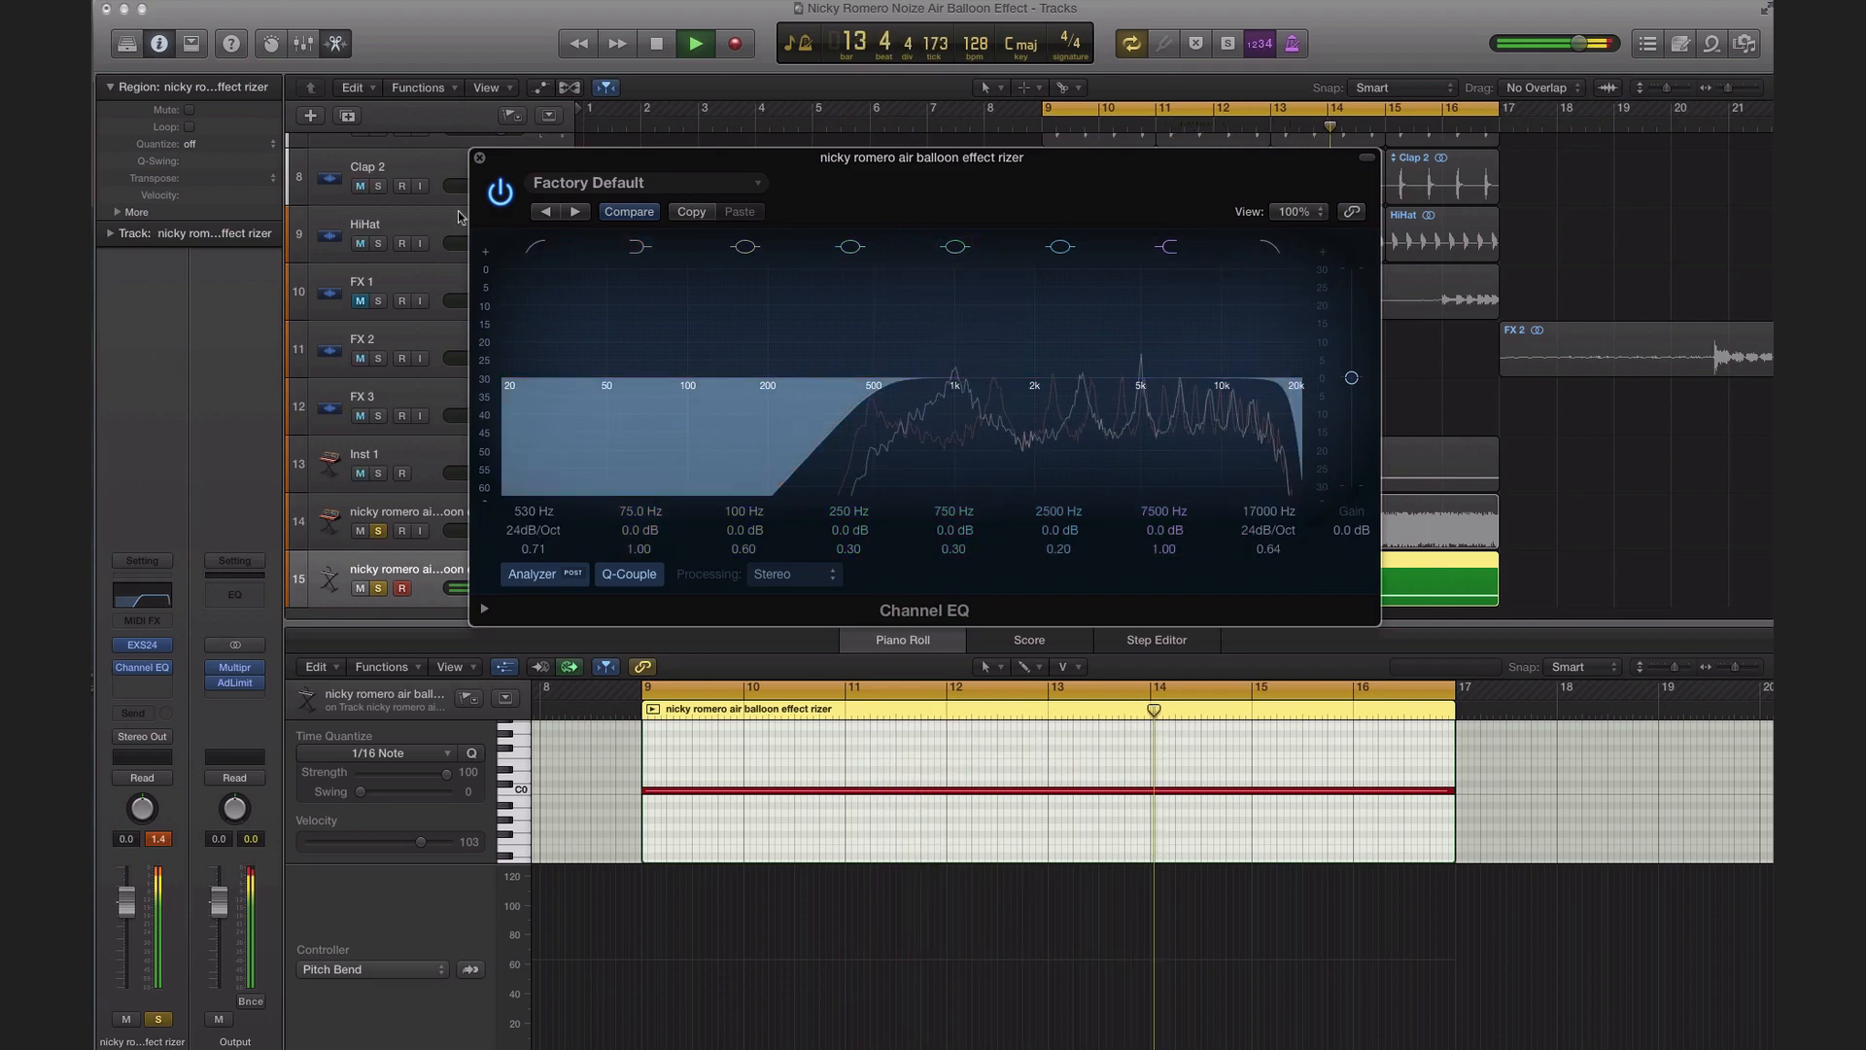
Step: Compare the riser with the Channel EQ bypassed and active, close the plug-in window and stop playback
click(498, 192)
click(499, 193)
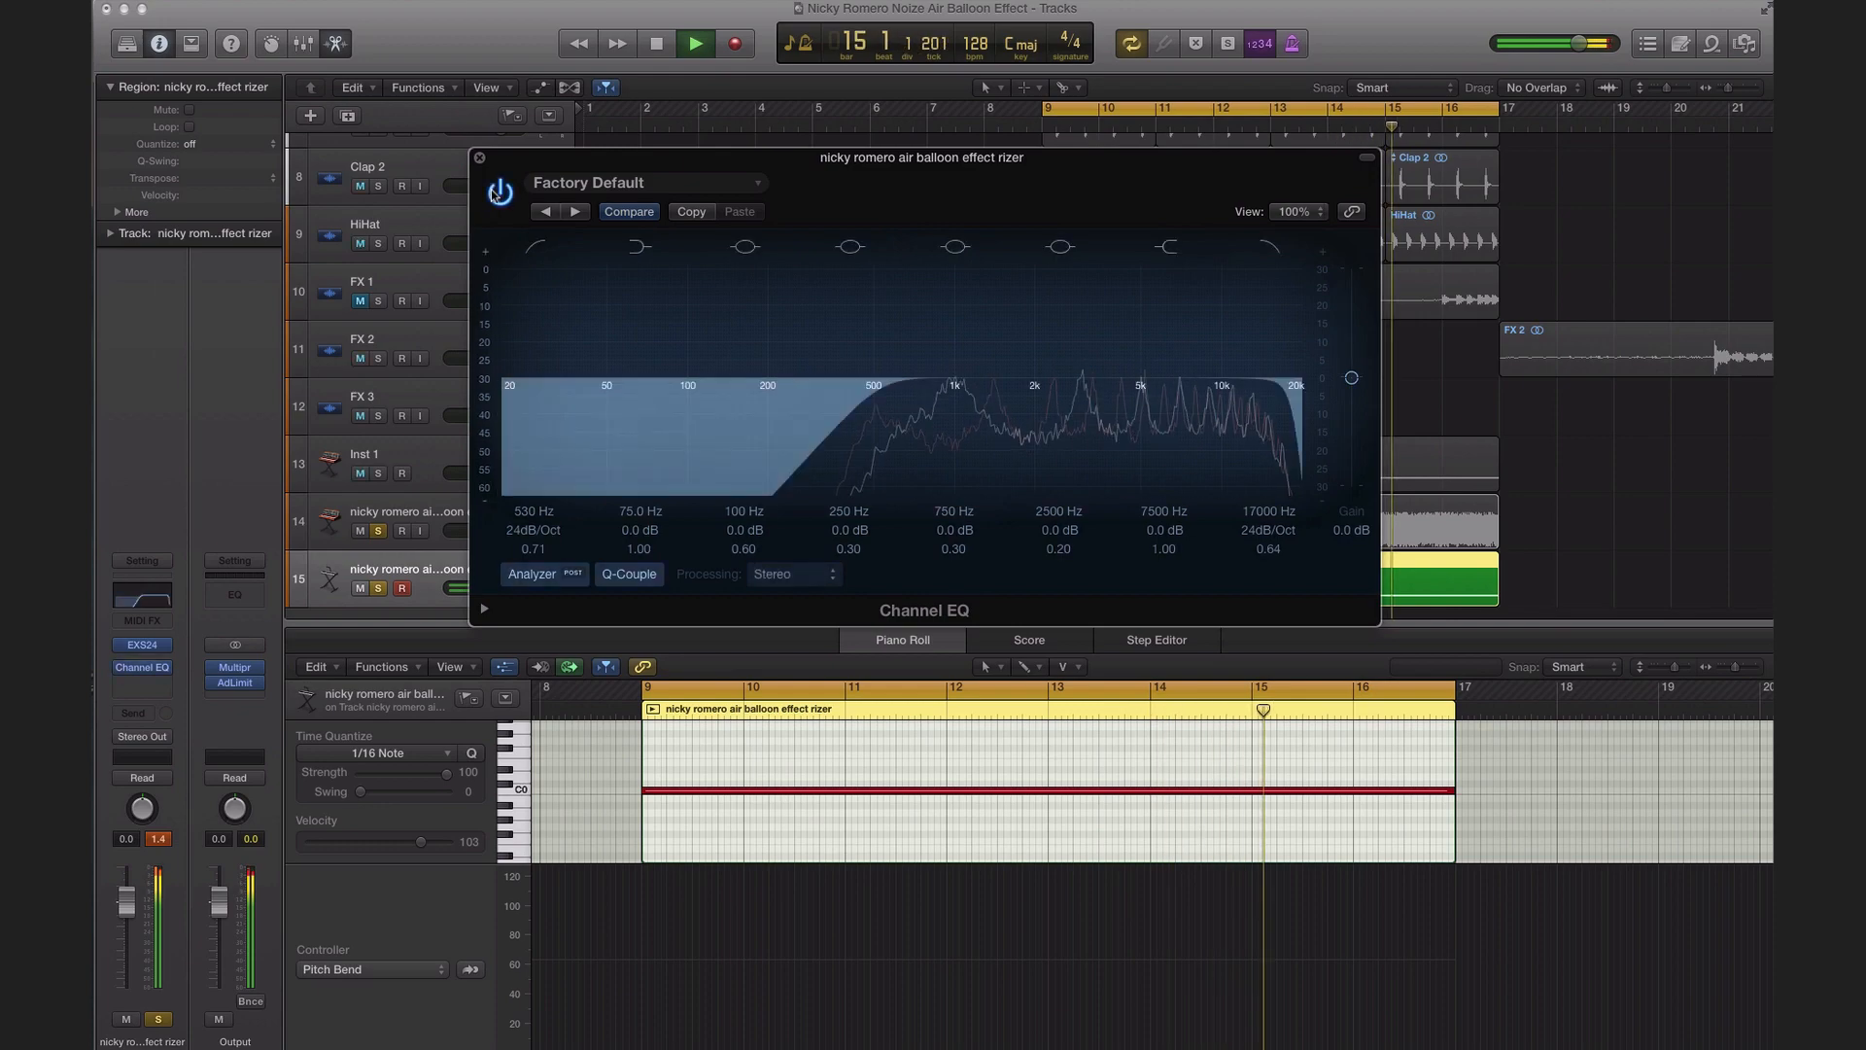
click(479, 156)
key(space)
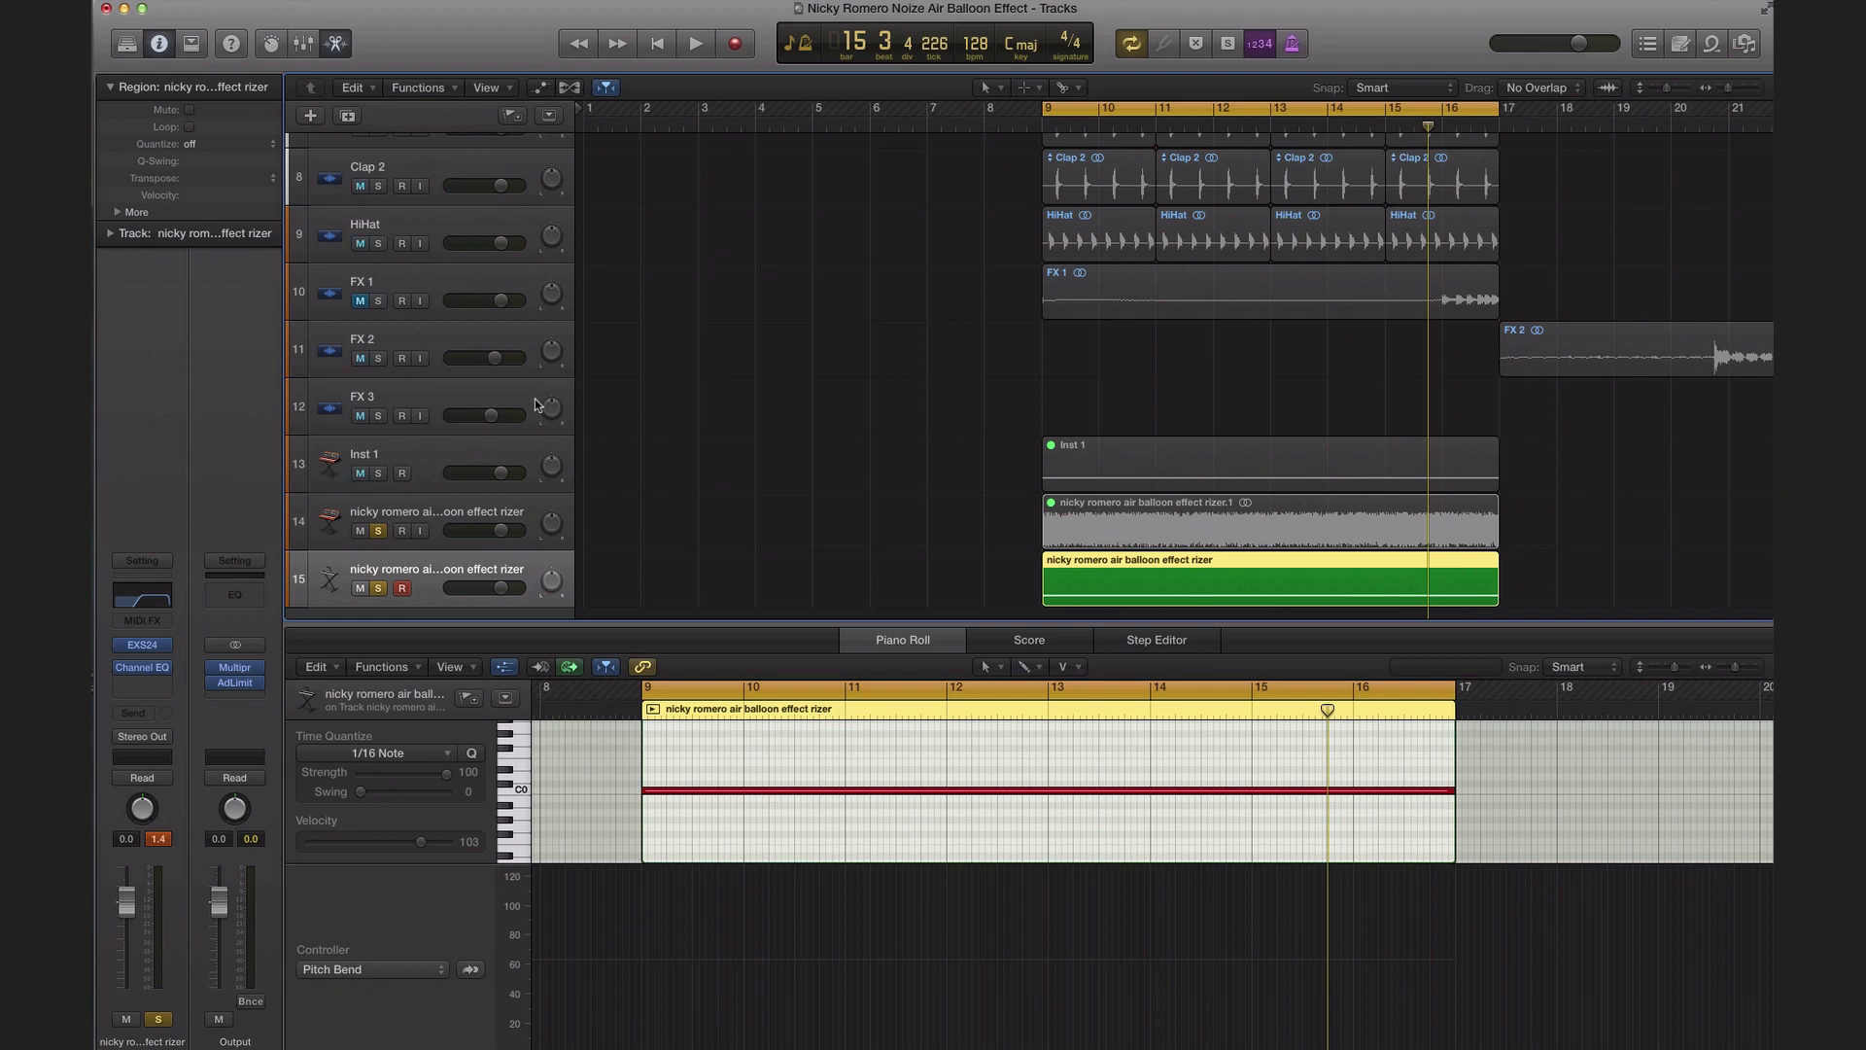
key(x)
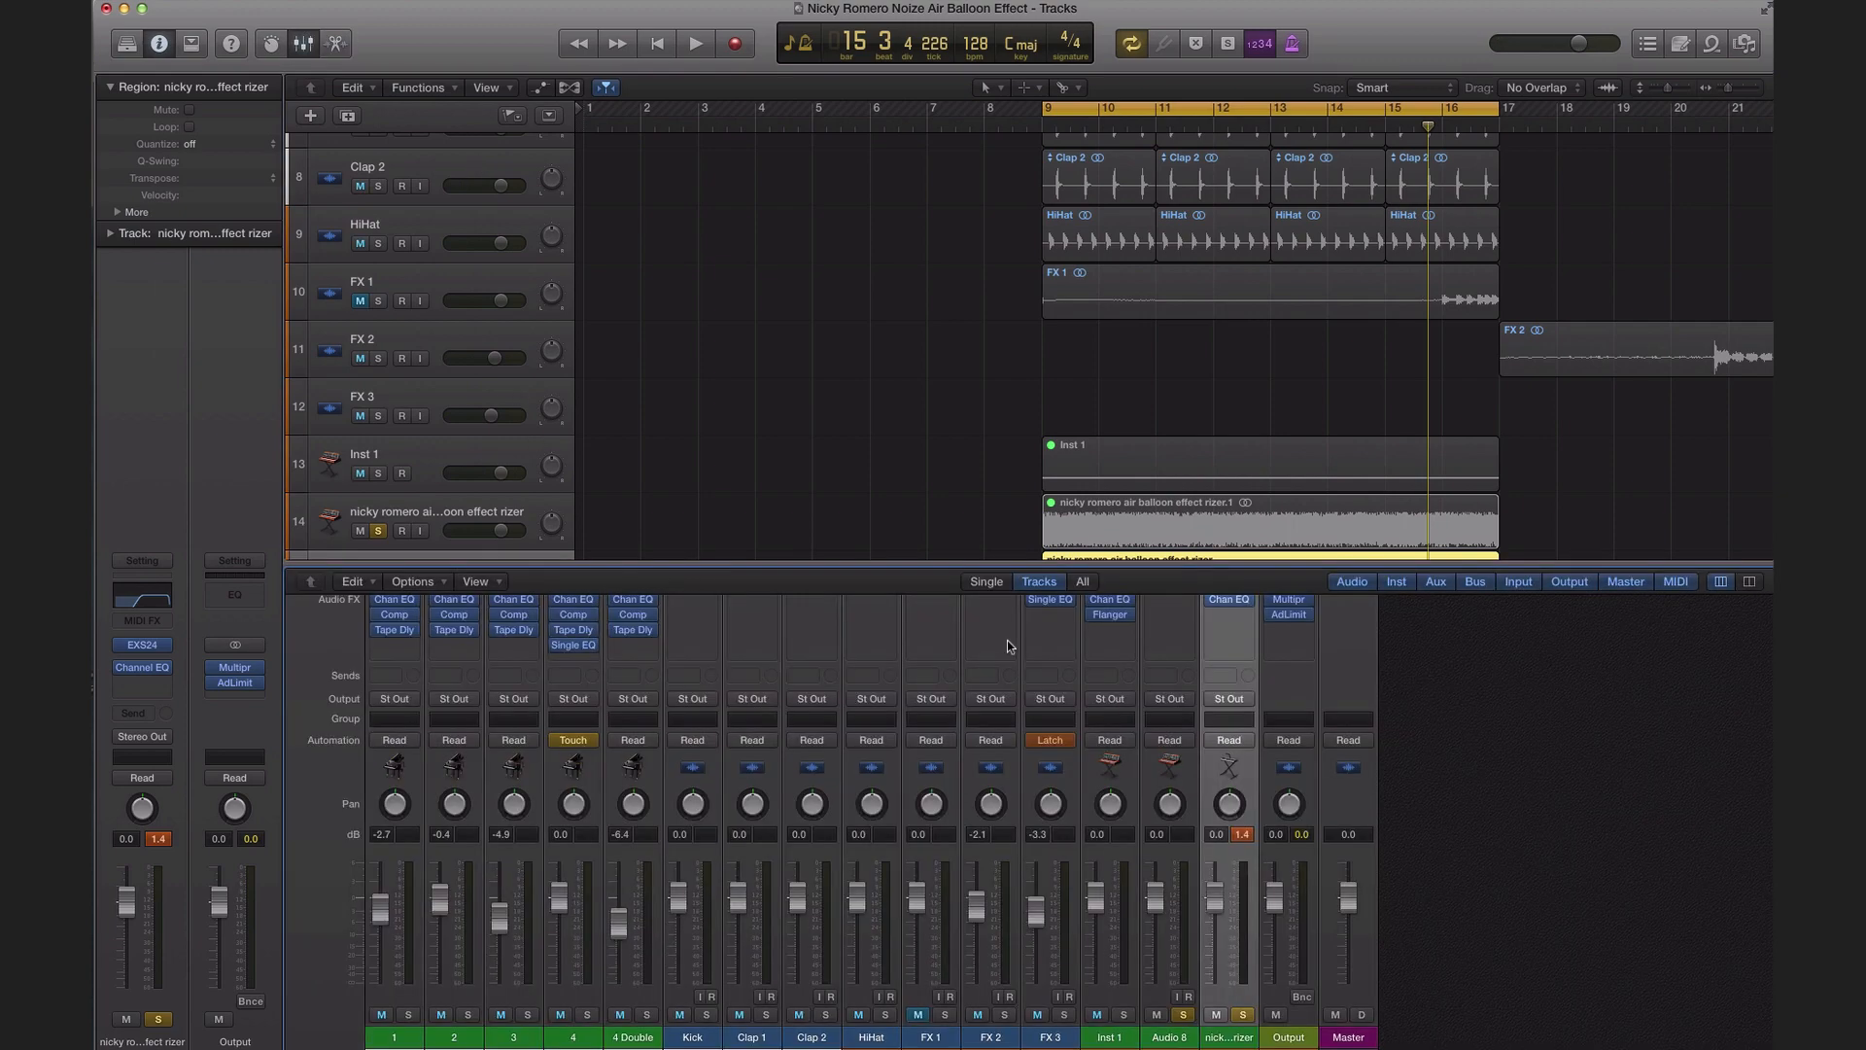
key(x)
key(x)
key(x)
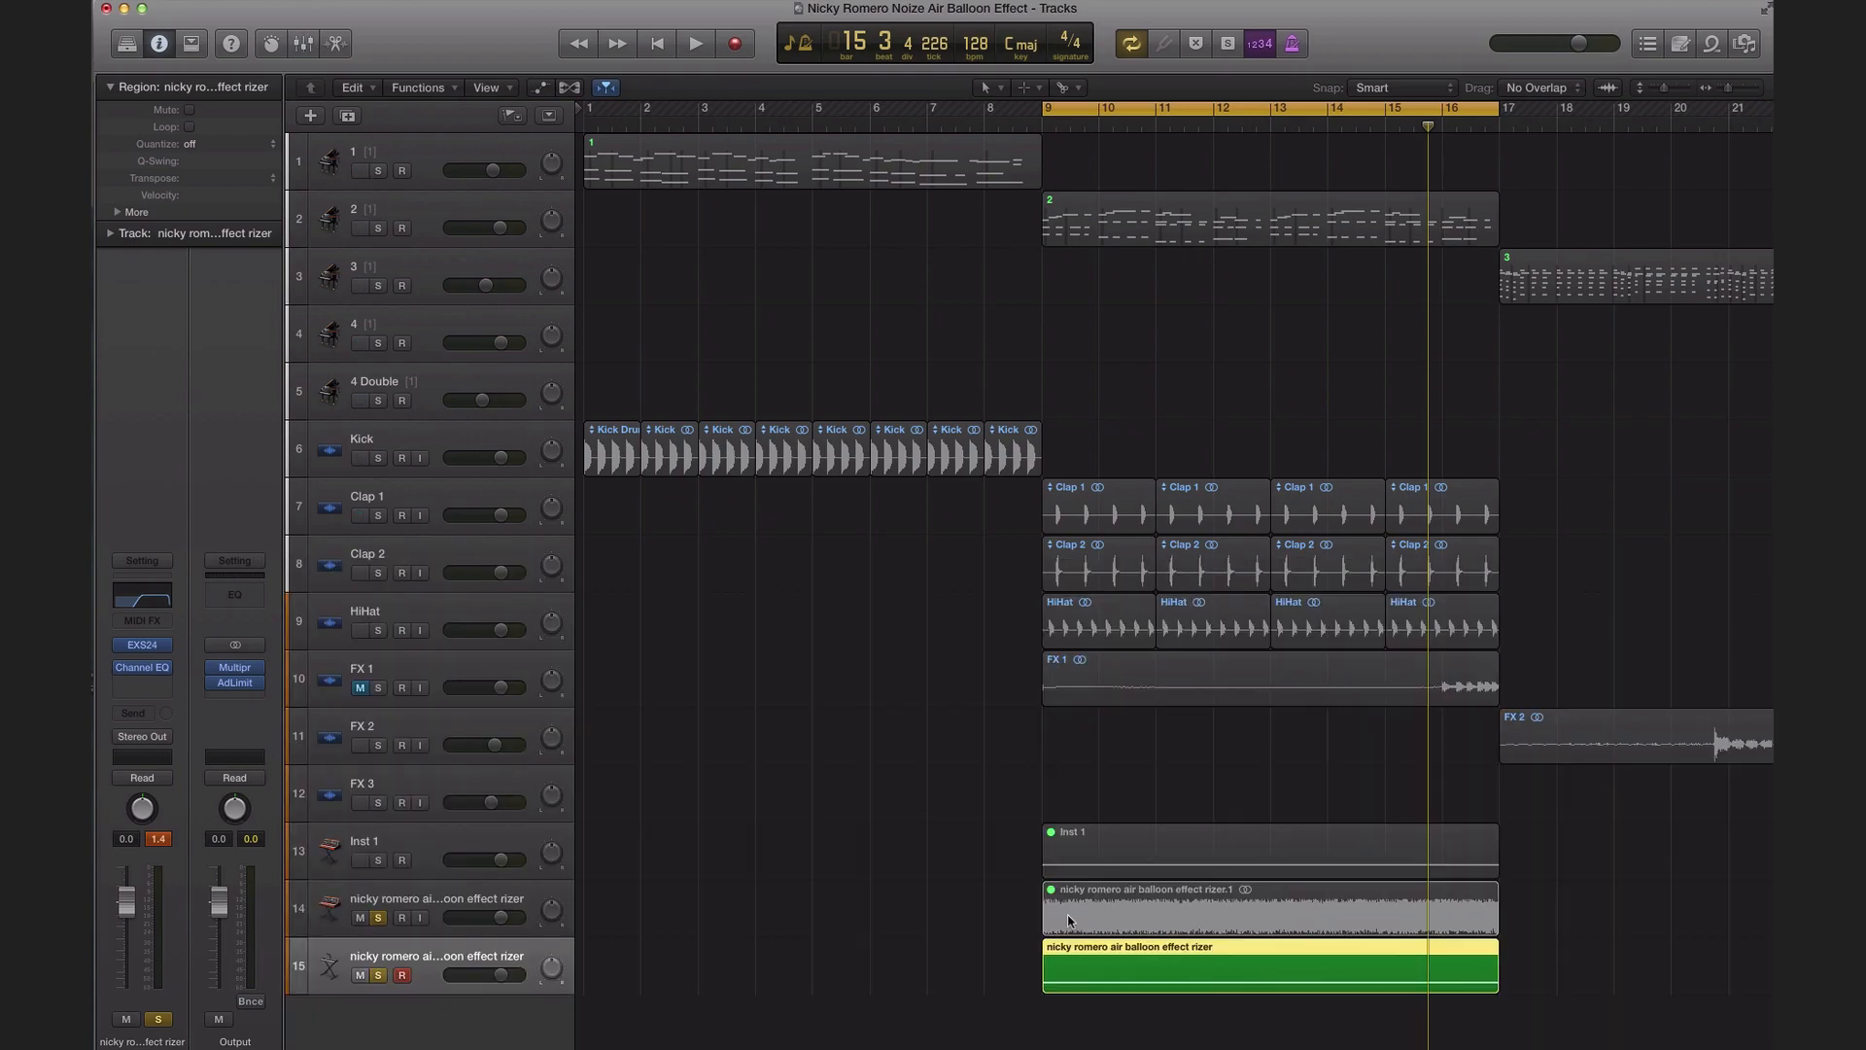
Step: Open the riser's trigger region in the Piano Roll and show its Pitch Bend controller data
double_click(1157, 958)
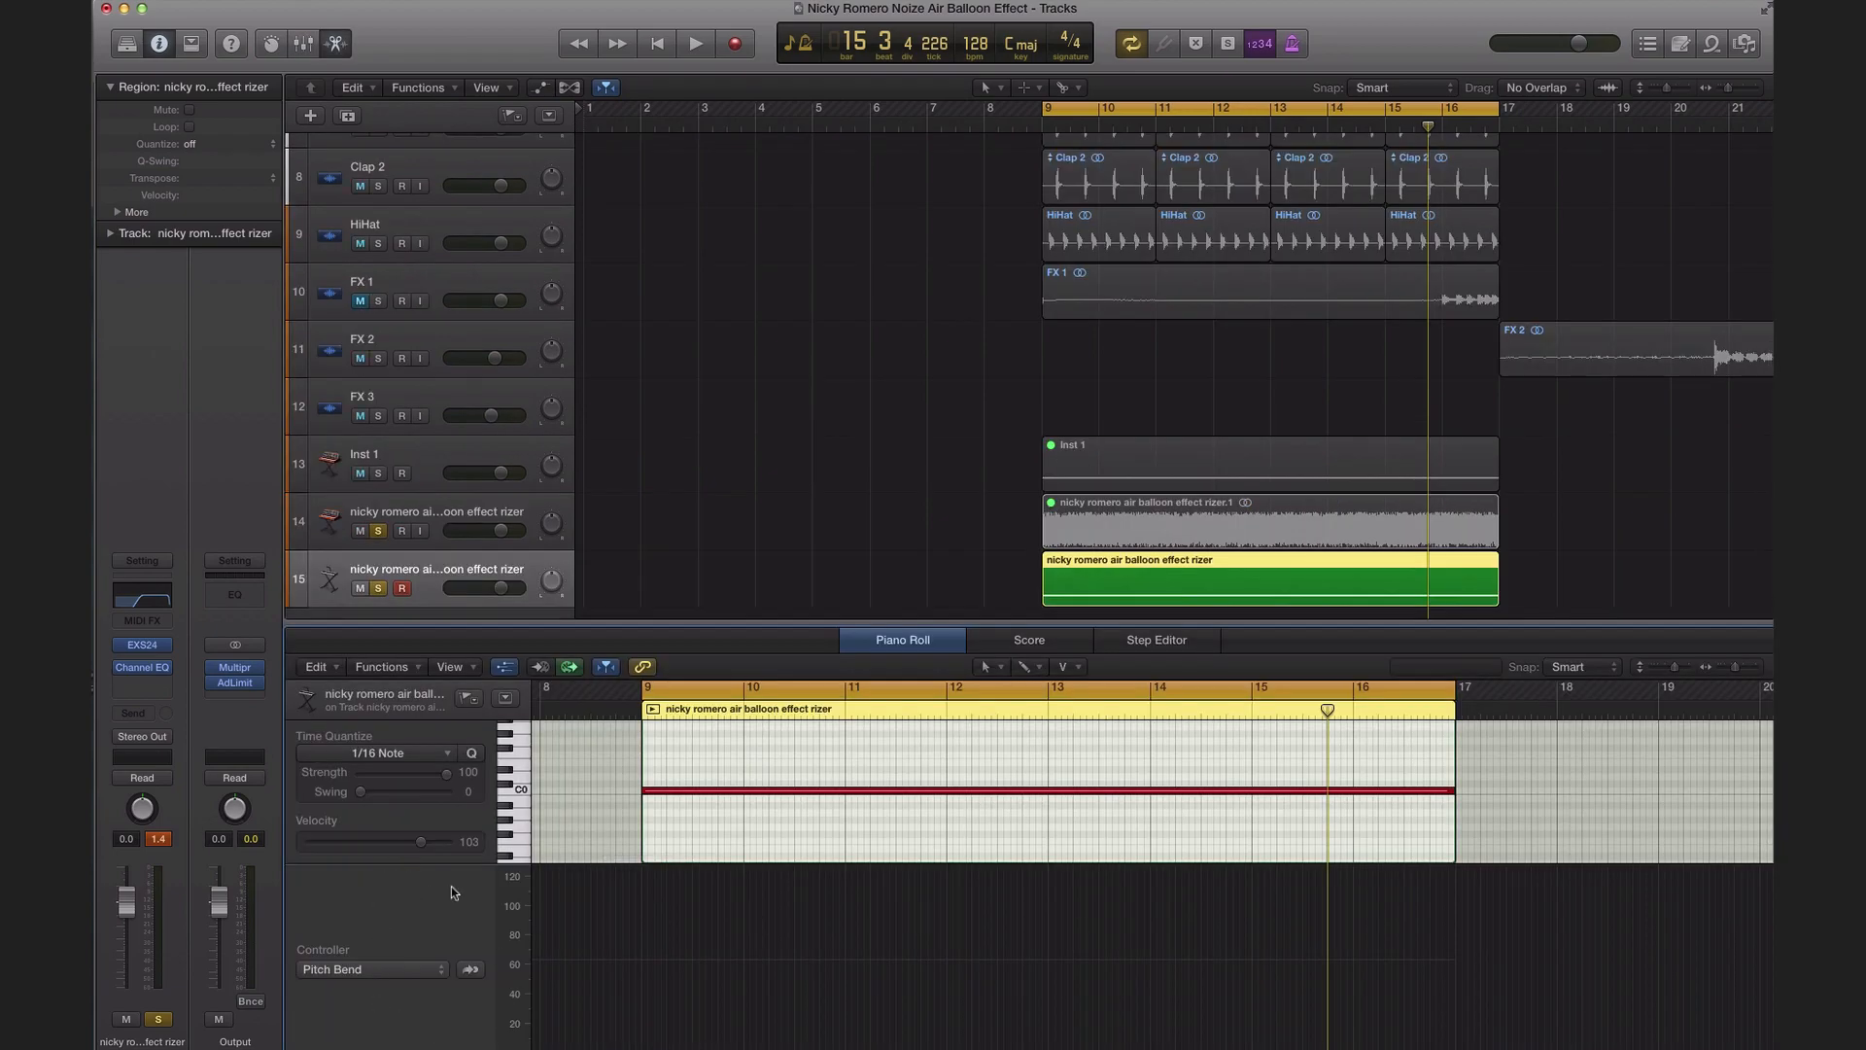
click(504, 667)
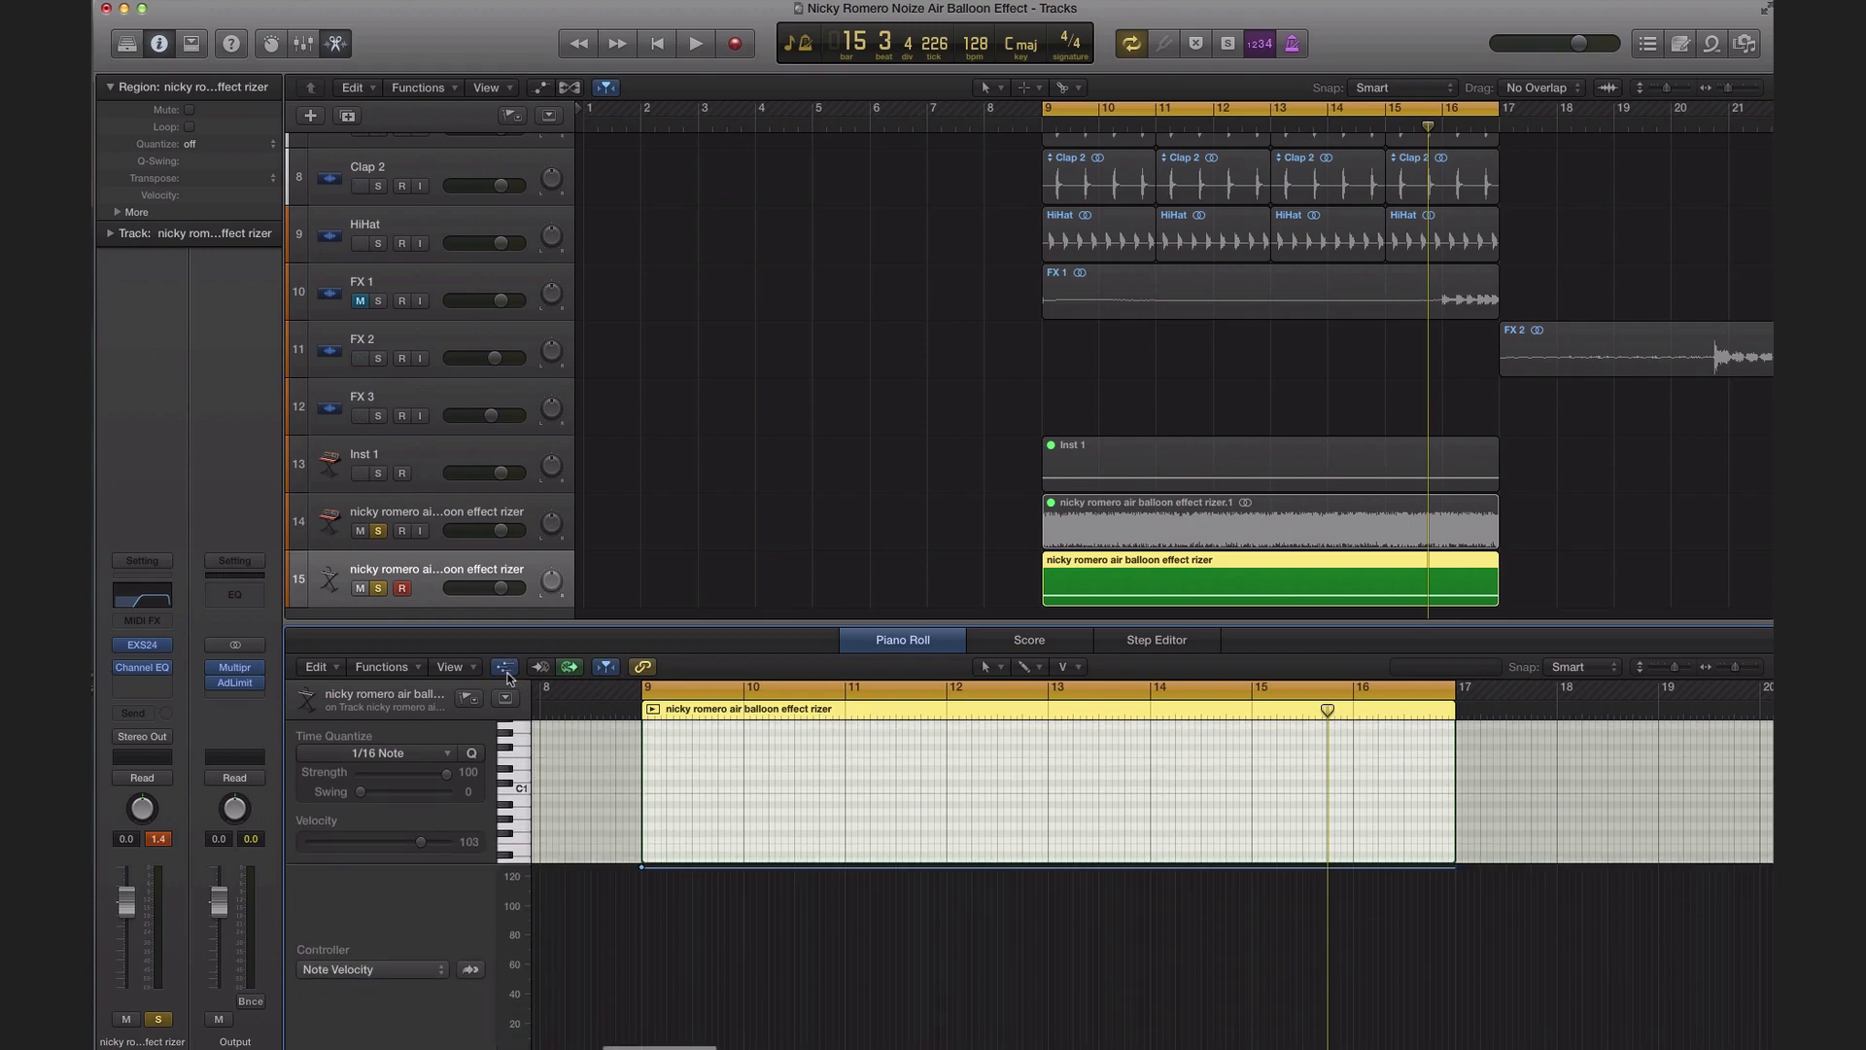
click(505, 667)
click(399, 970)
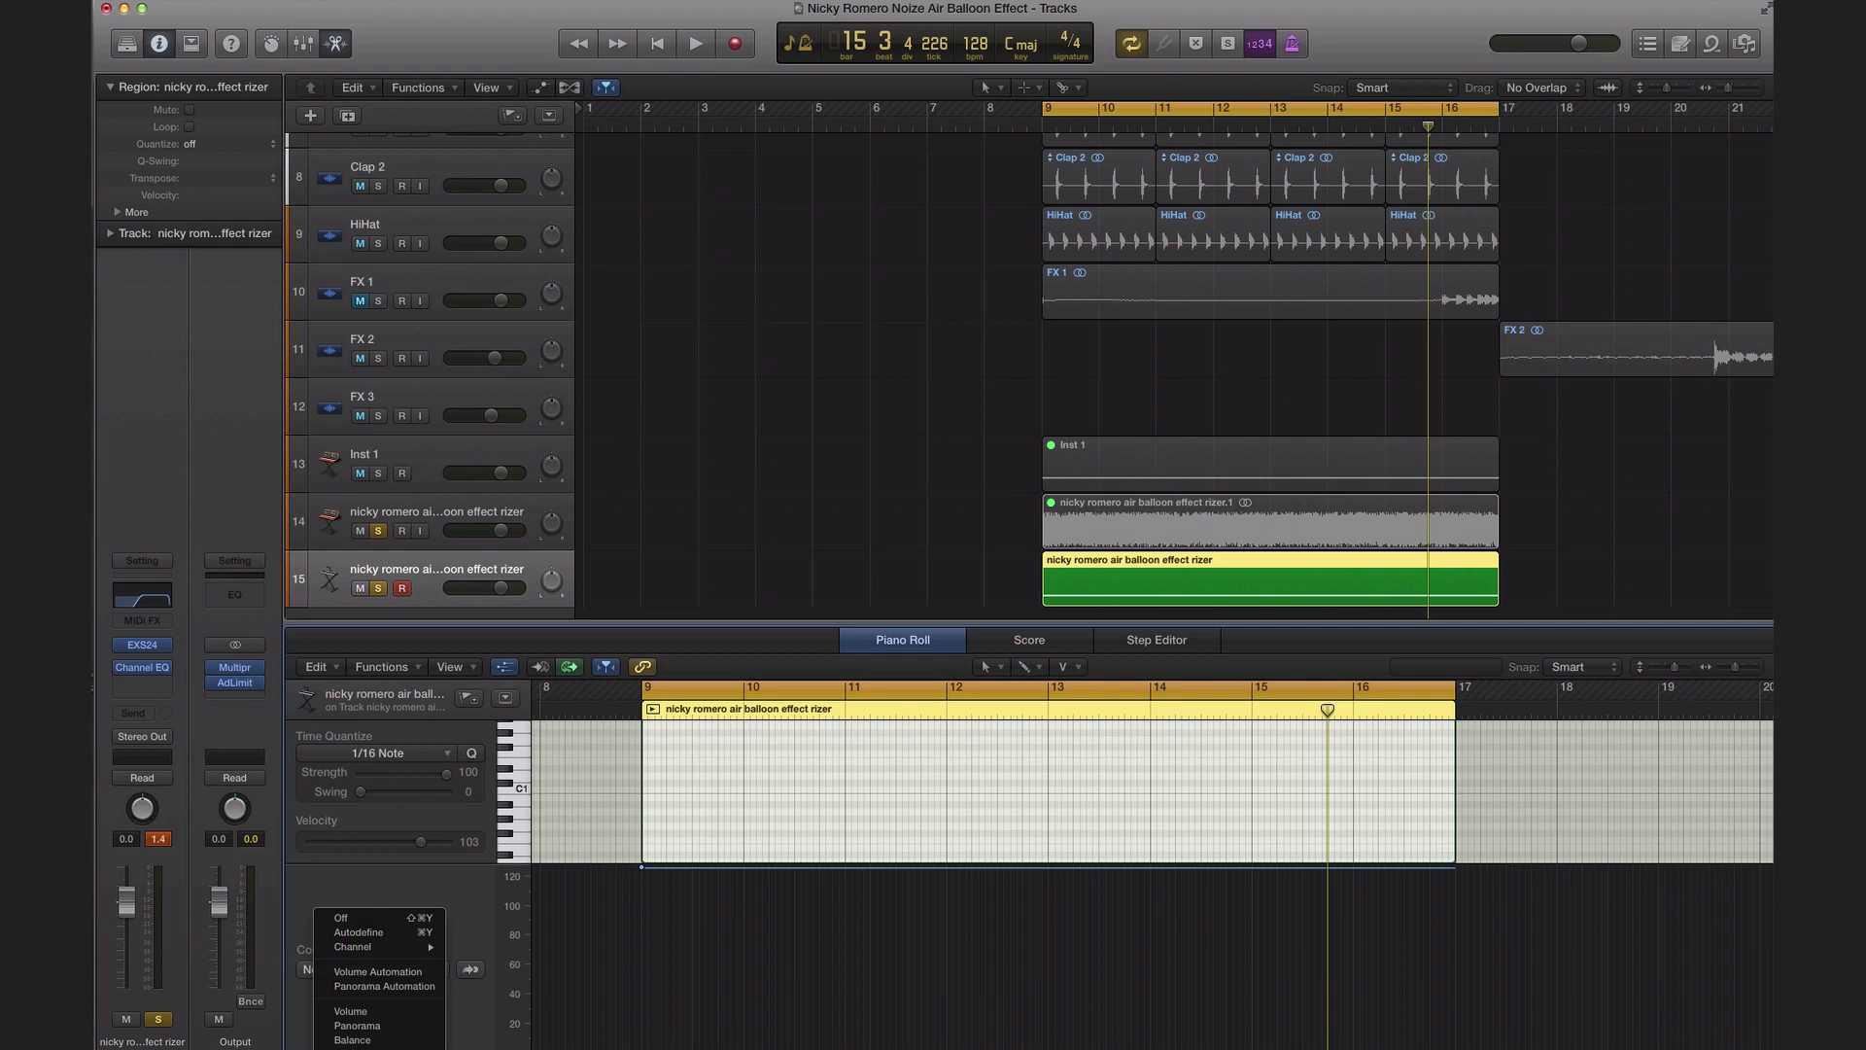
click(469, 1015)
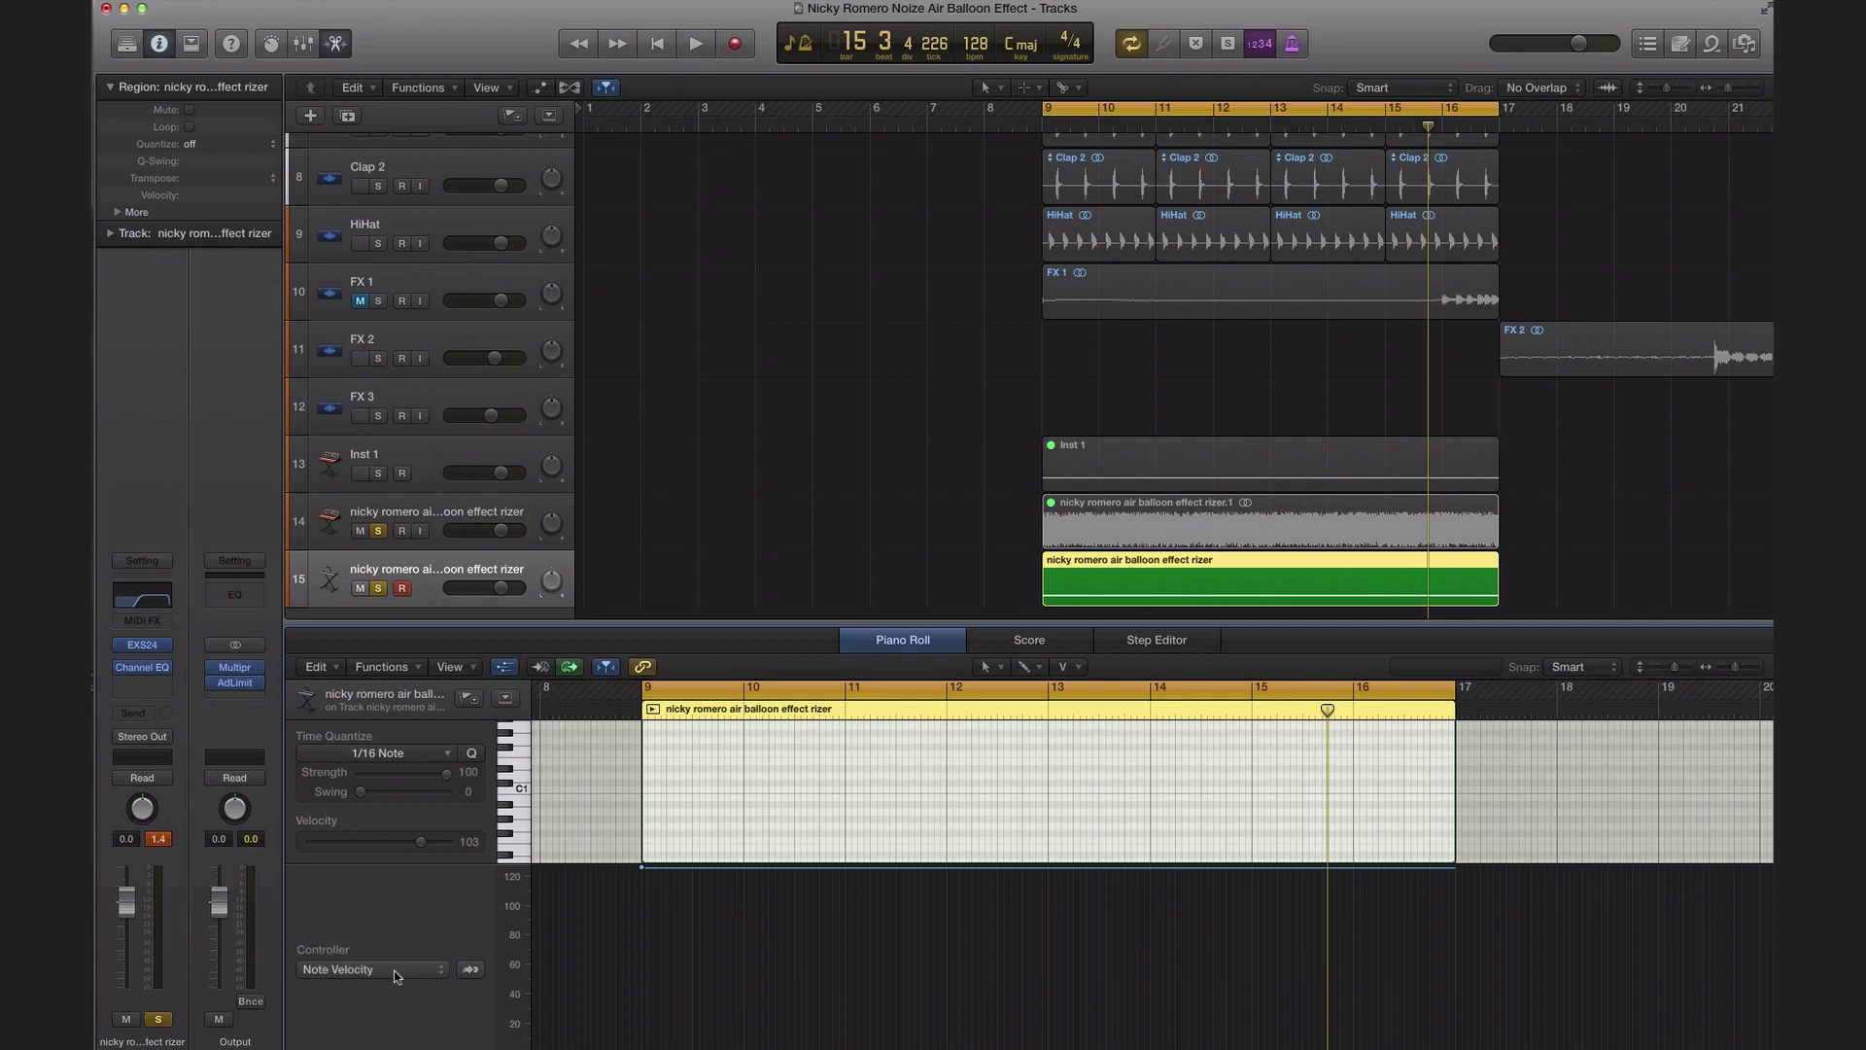
click(395, 973)
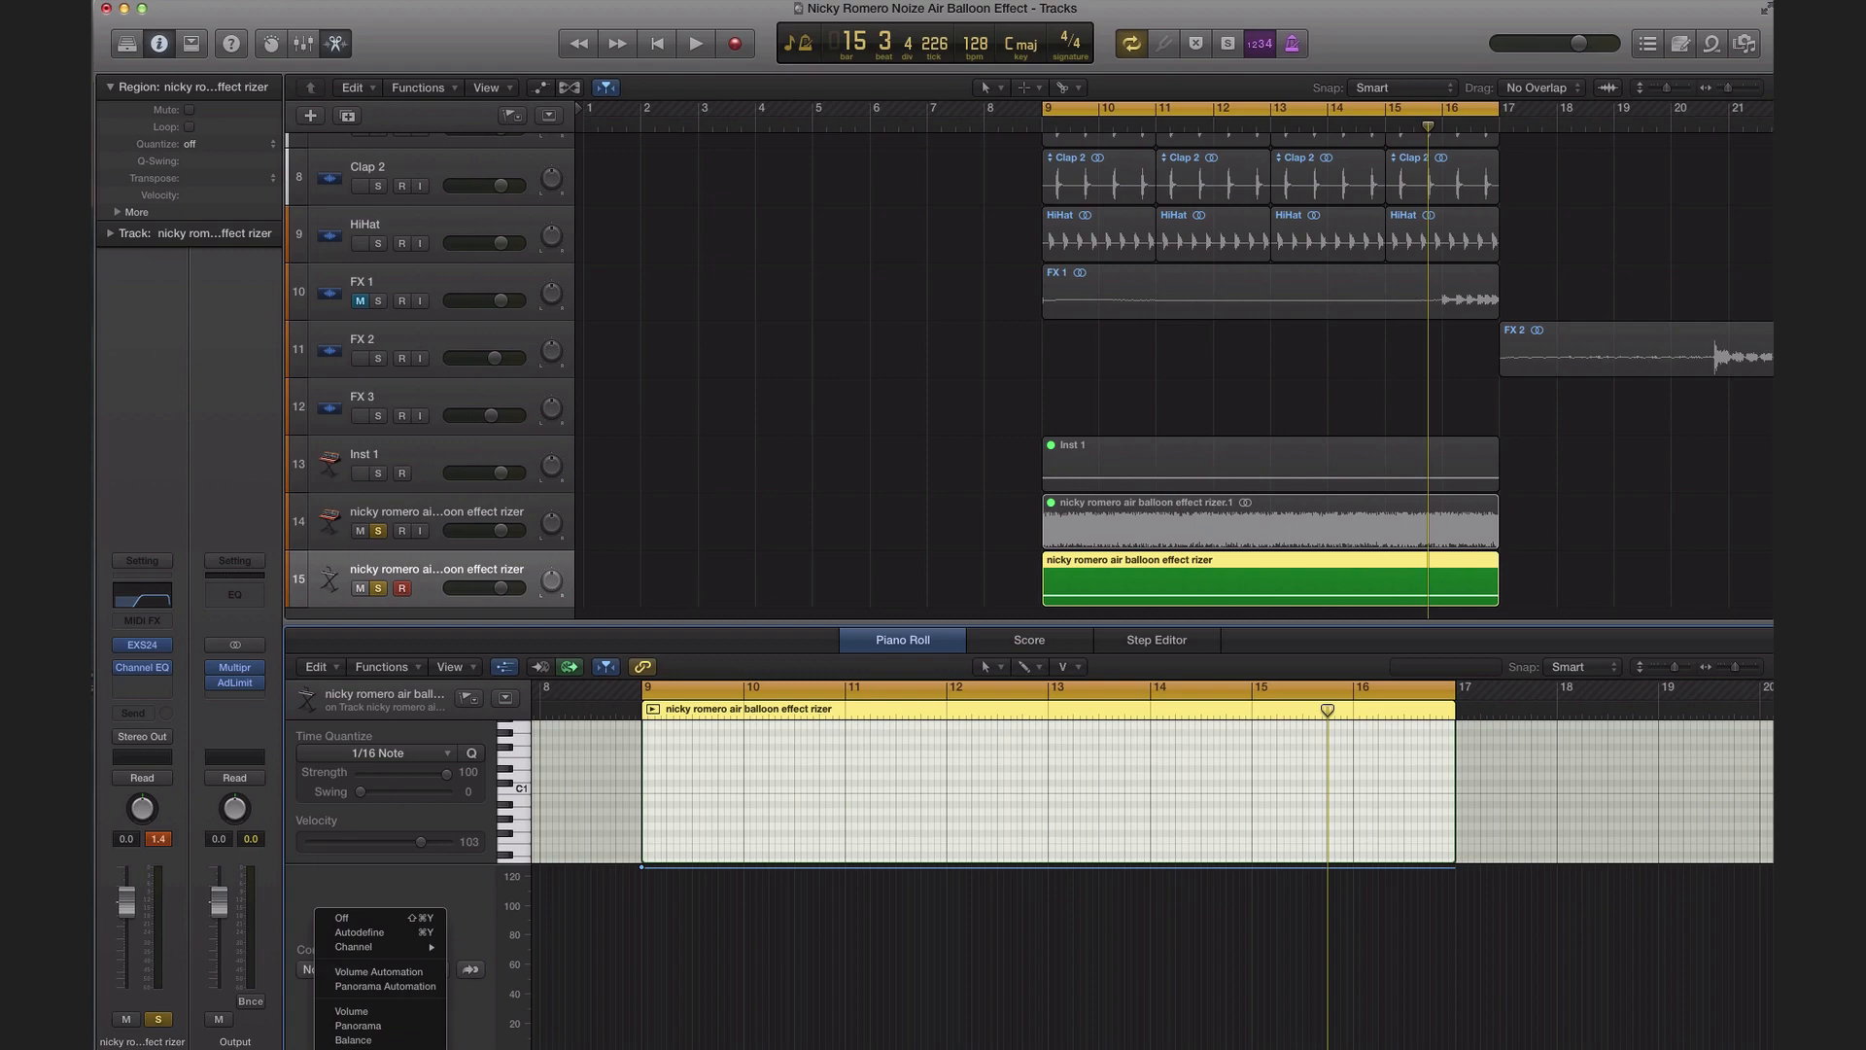
click(370, 1049)
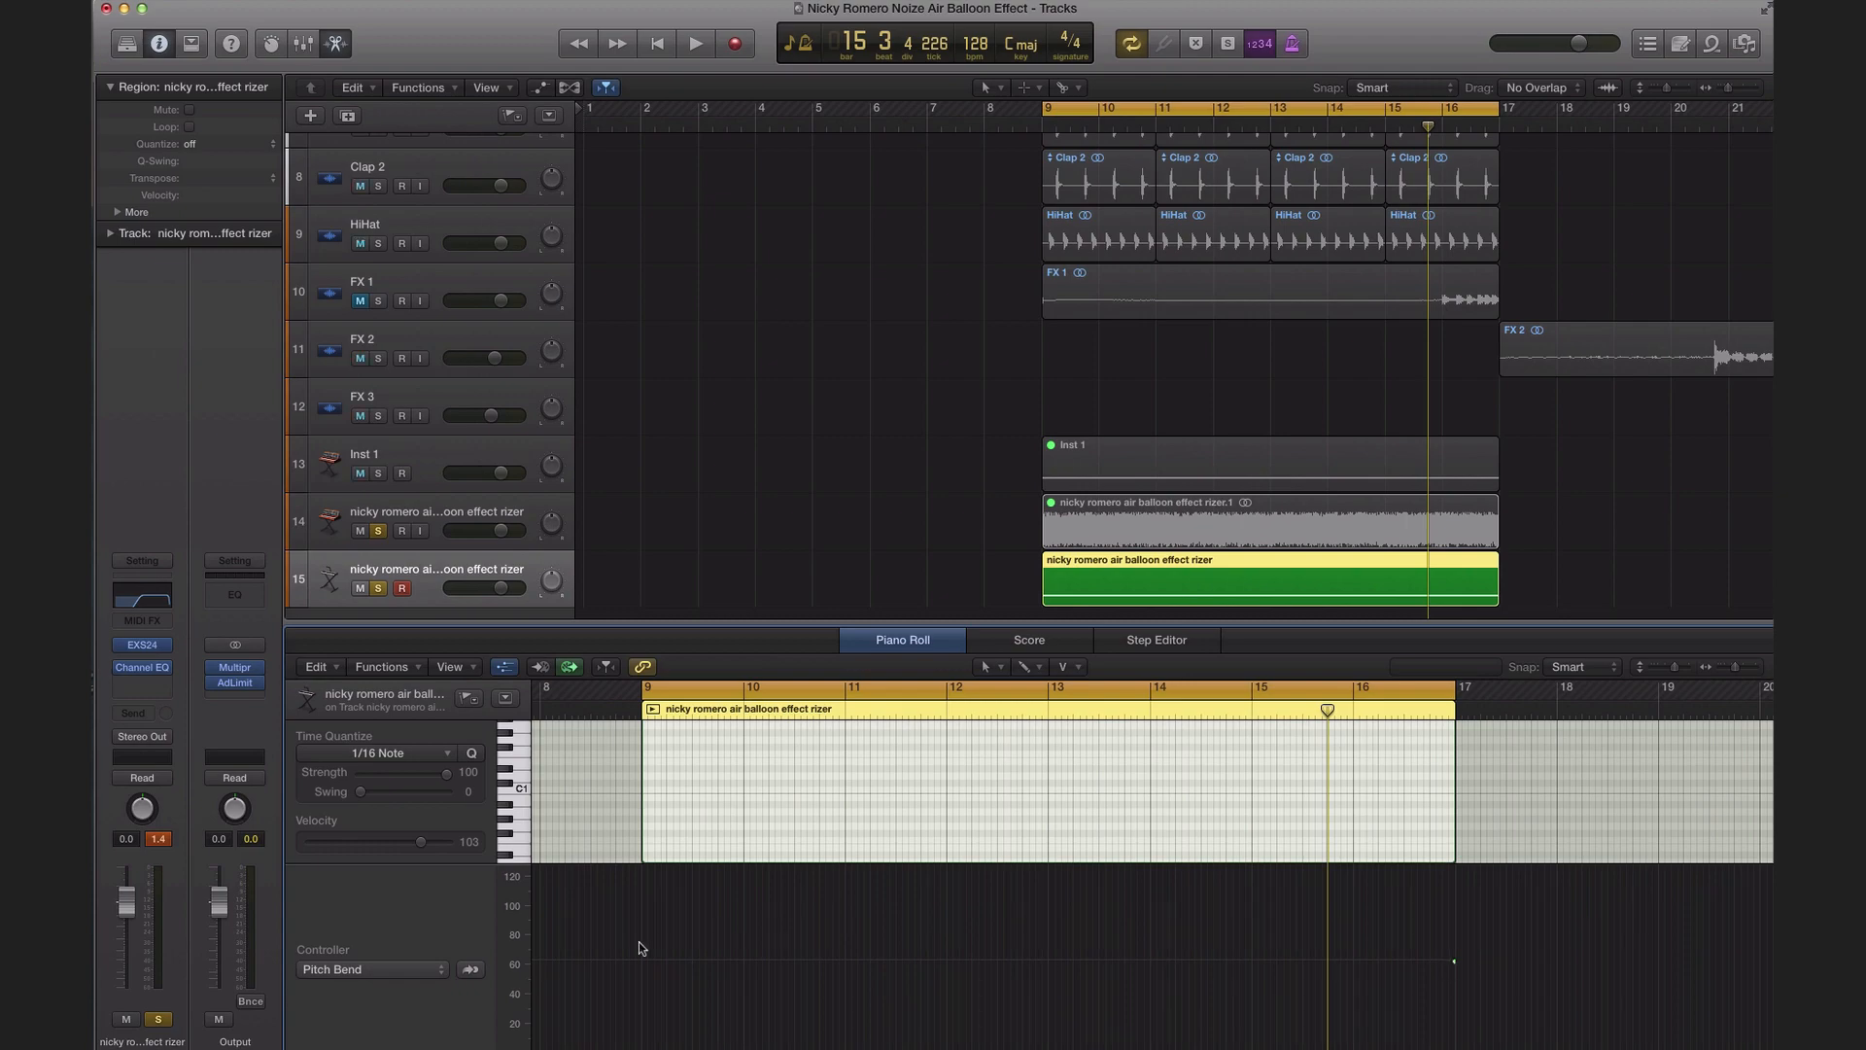
Step: Draw a pitch bend ramp from -64 at bar 9 up to the maximum at bar 17 and audition it
drag(643, 960, 644, 1047)
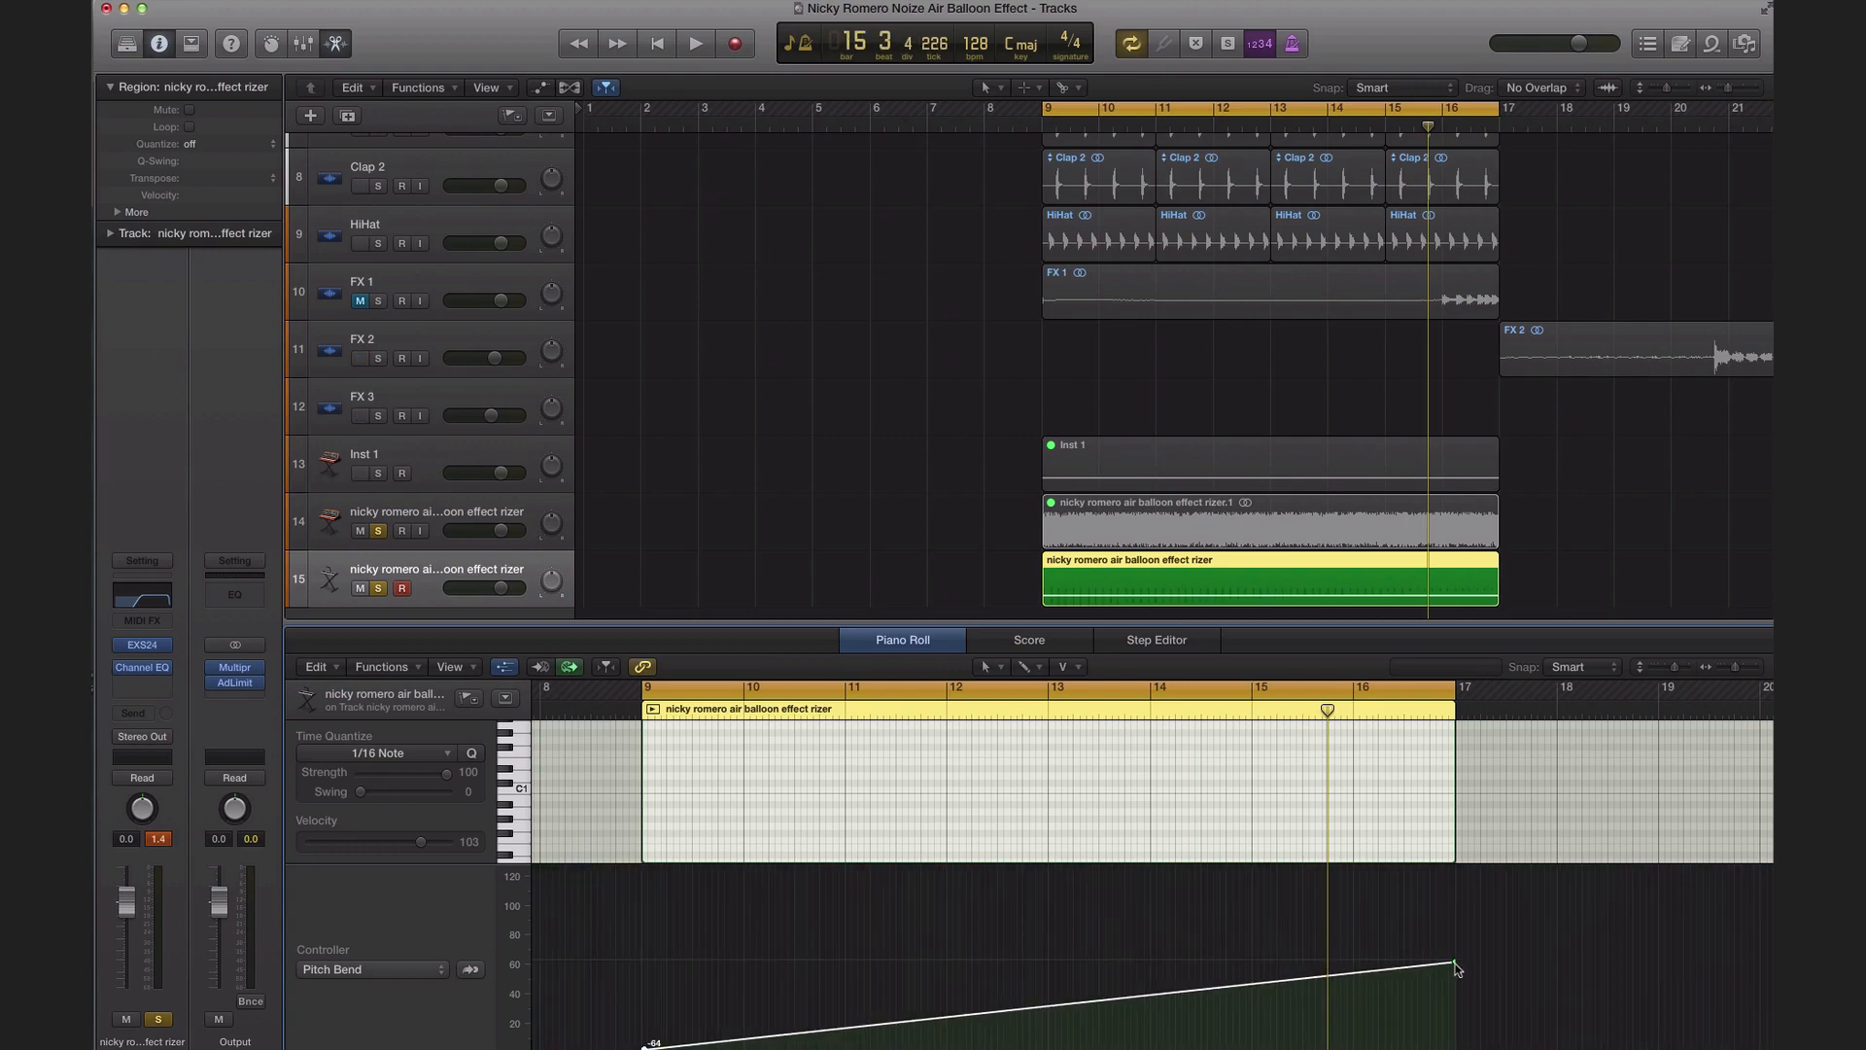
drag(1456, 967, 1447, 865)
key(space)
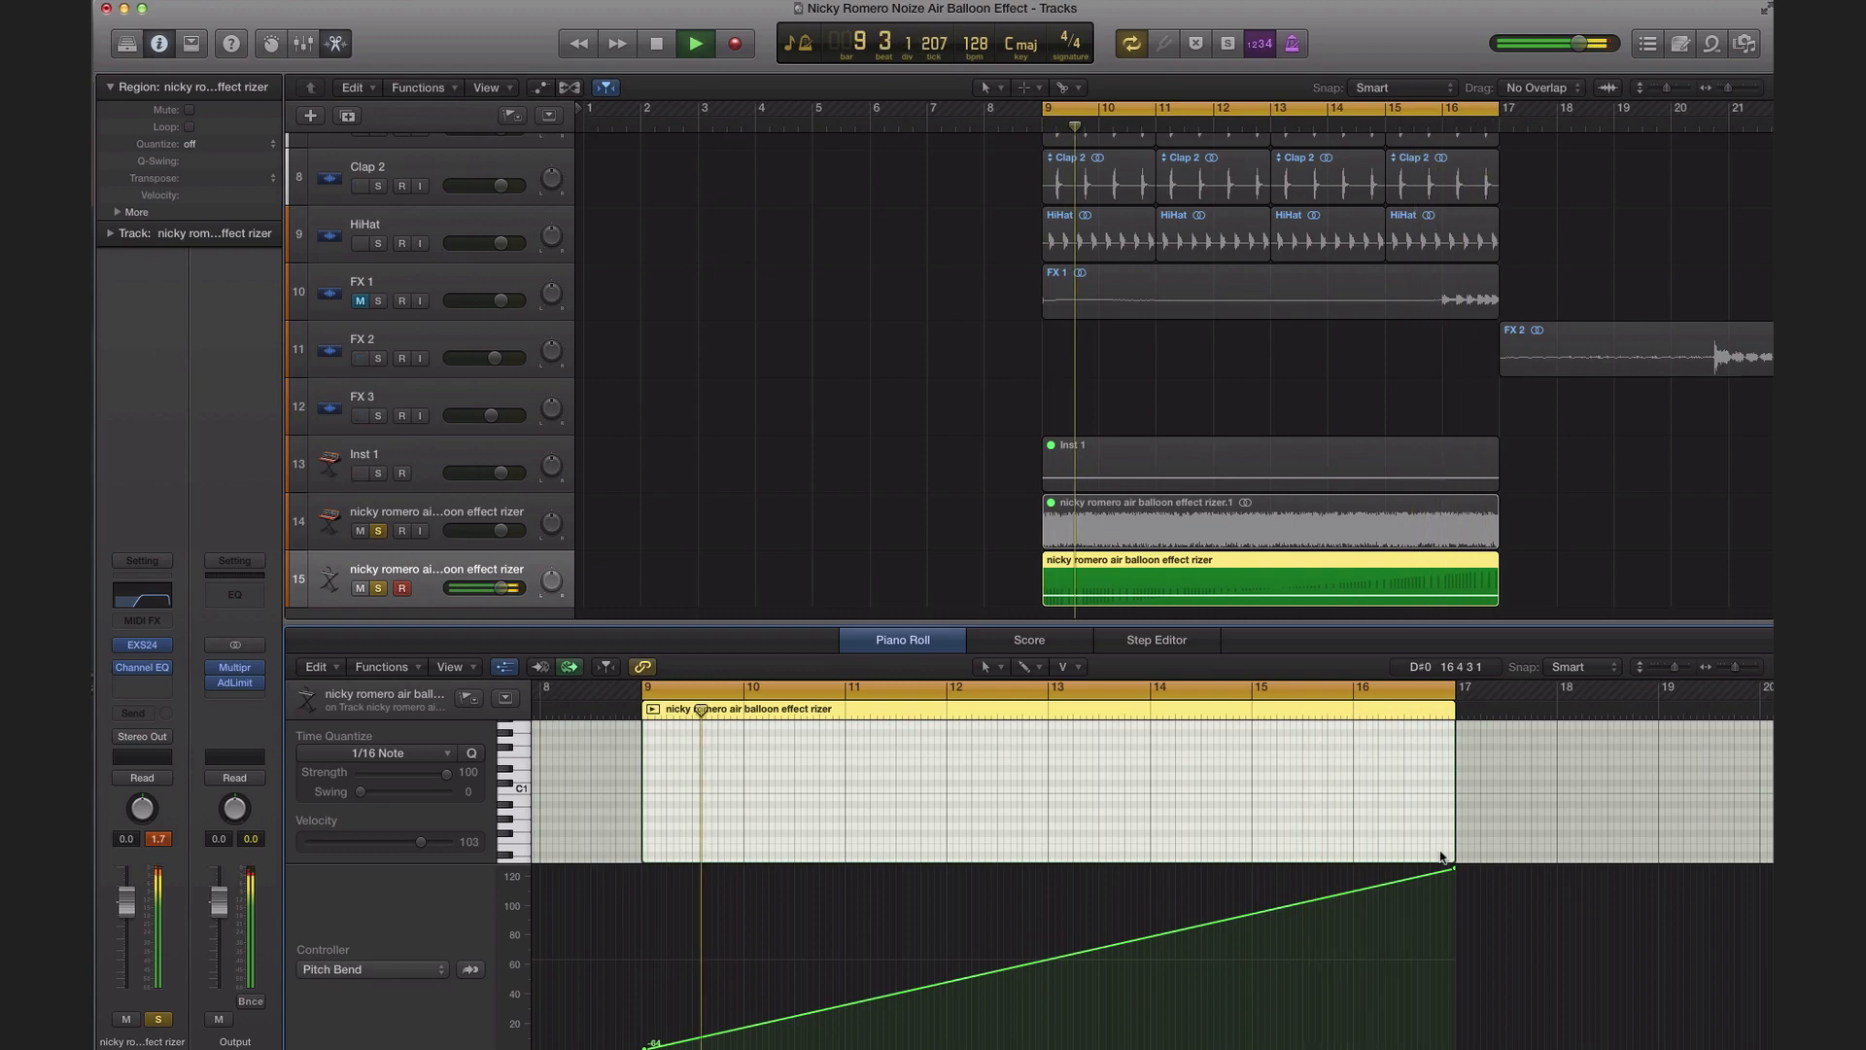
key(space)
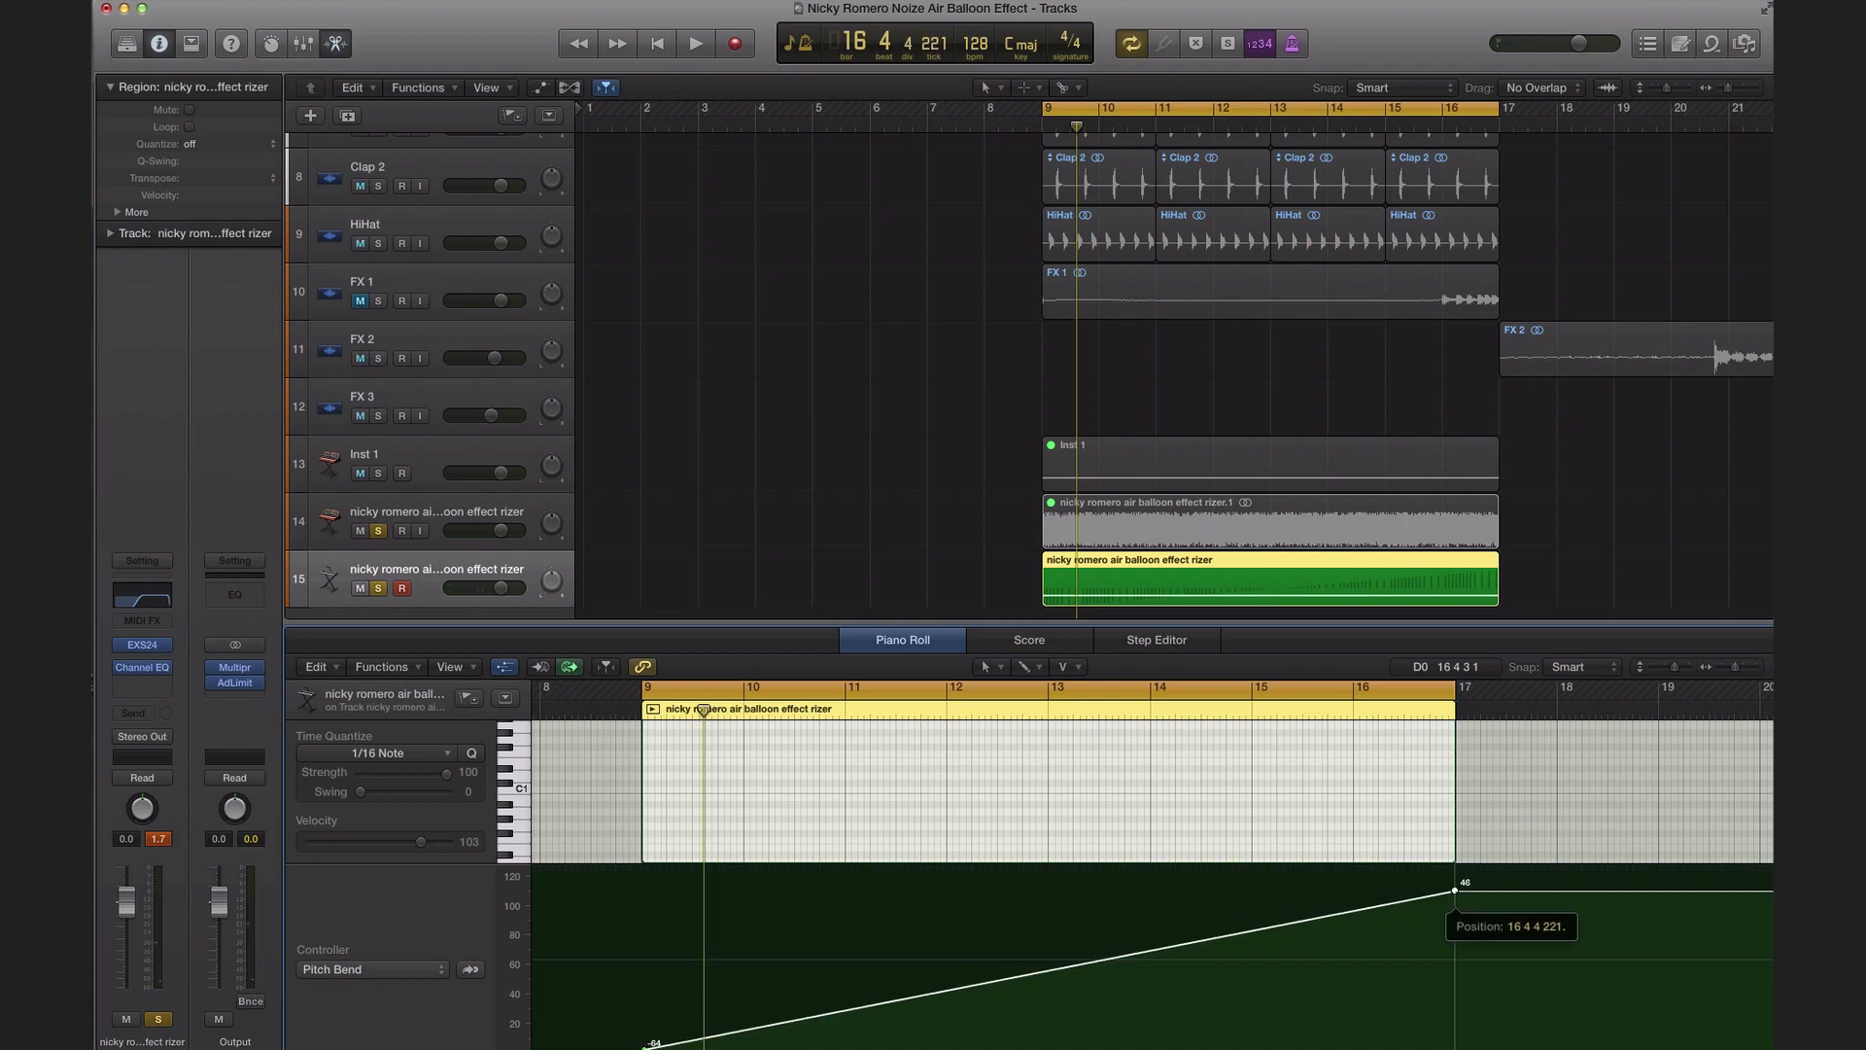
drag(646, 1048, 646, 1048)
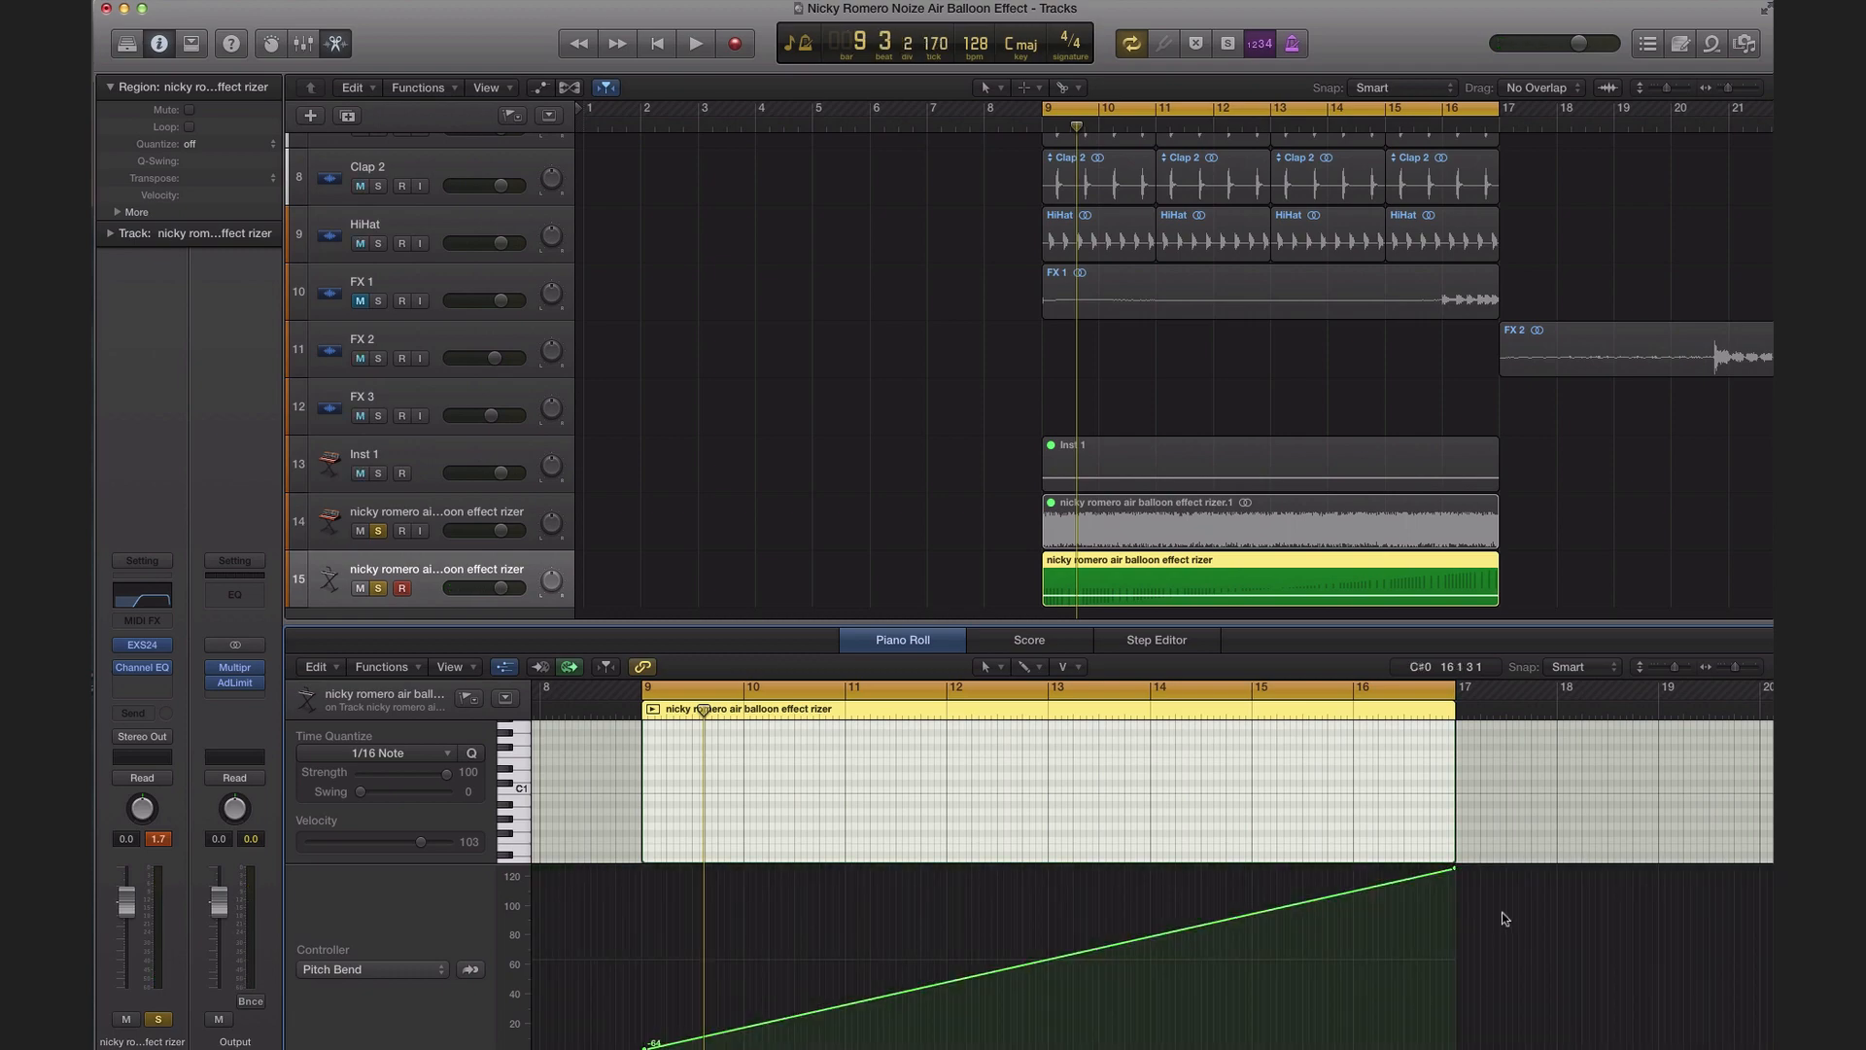
click(1455, 870)
key(space)
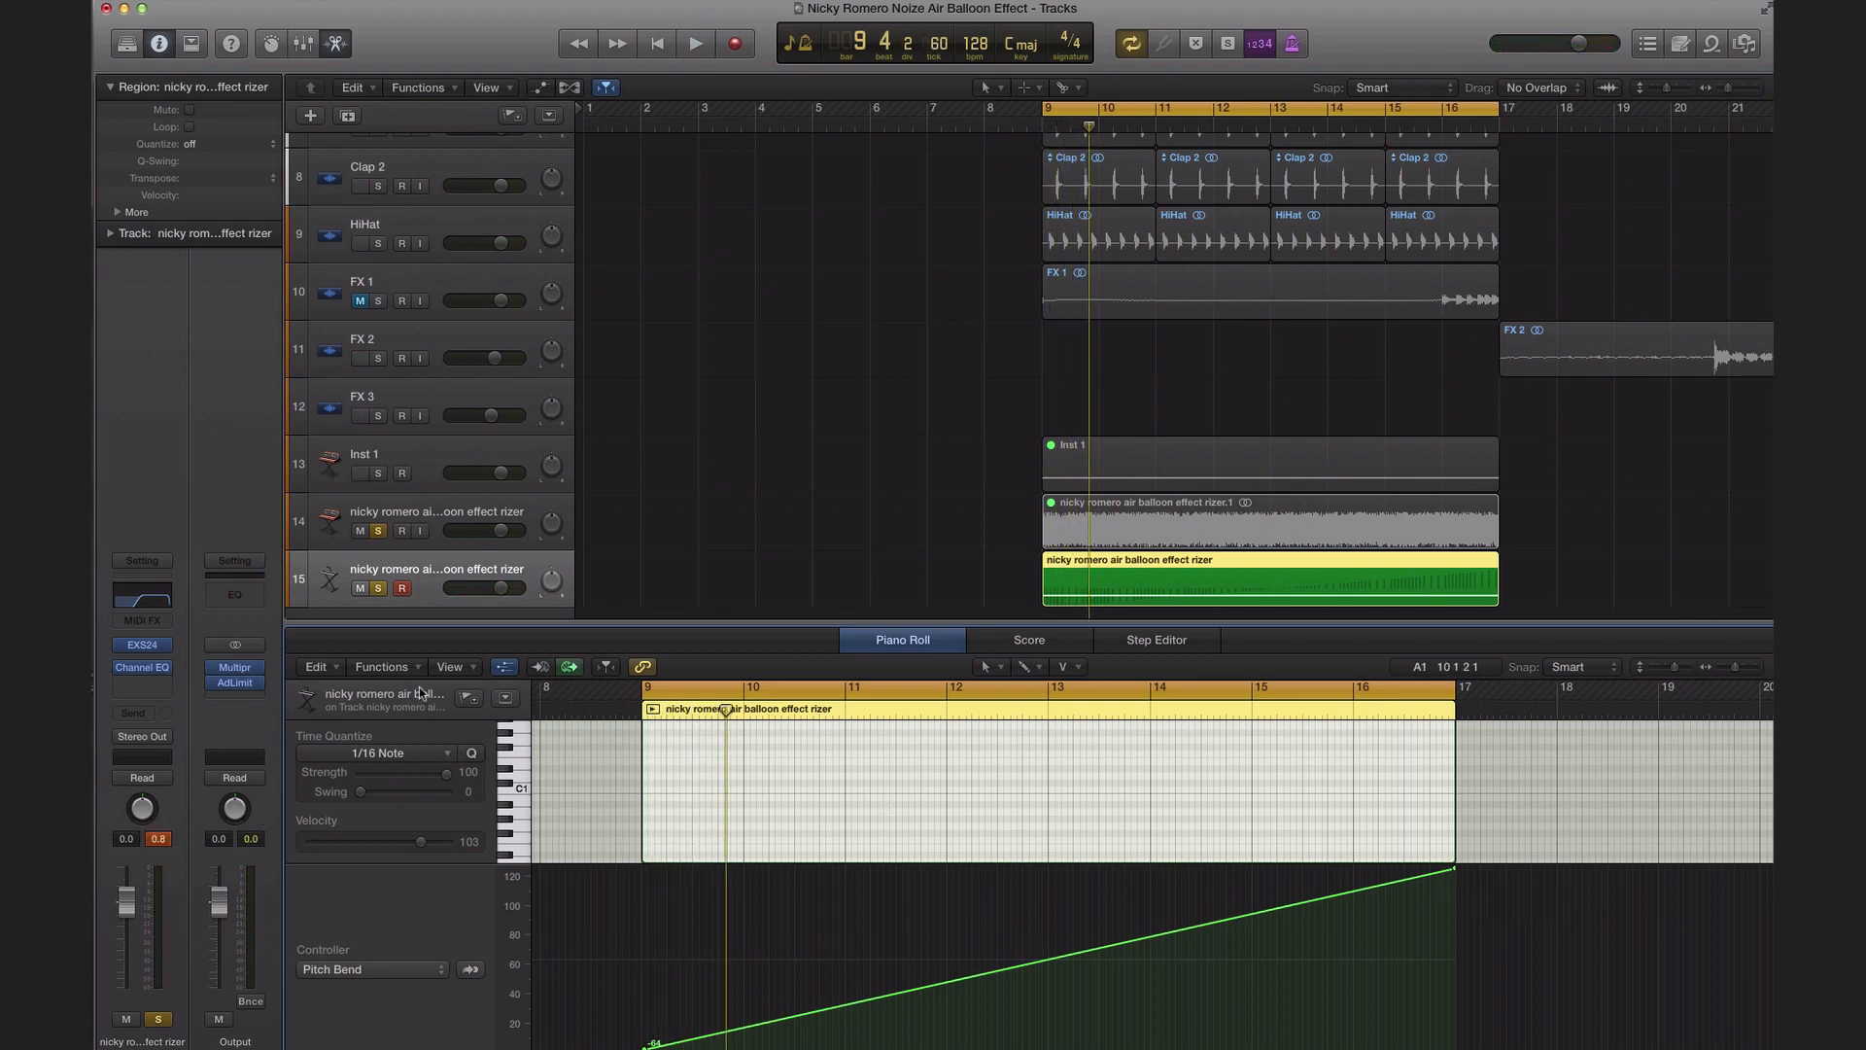
Step: Add a stereo Sample Delay after the Channel EQ on the riser's sampler track and widen its plug-in window
click(152, 688)
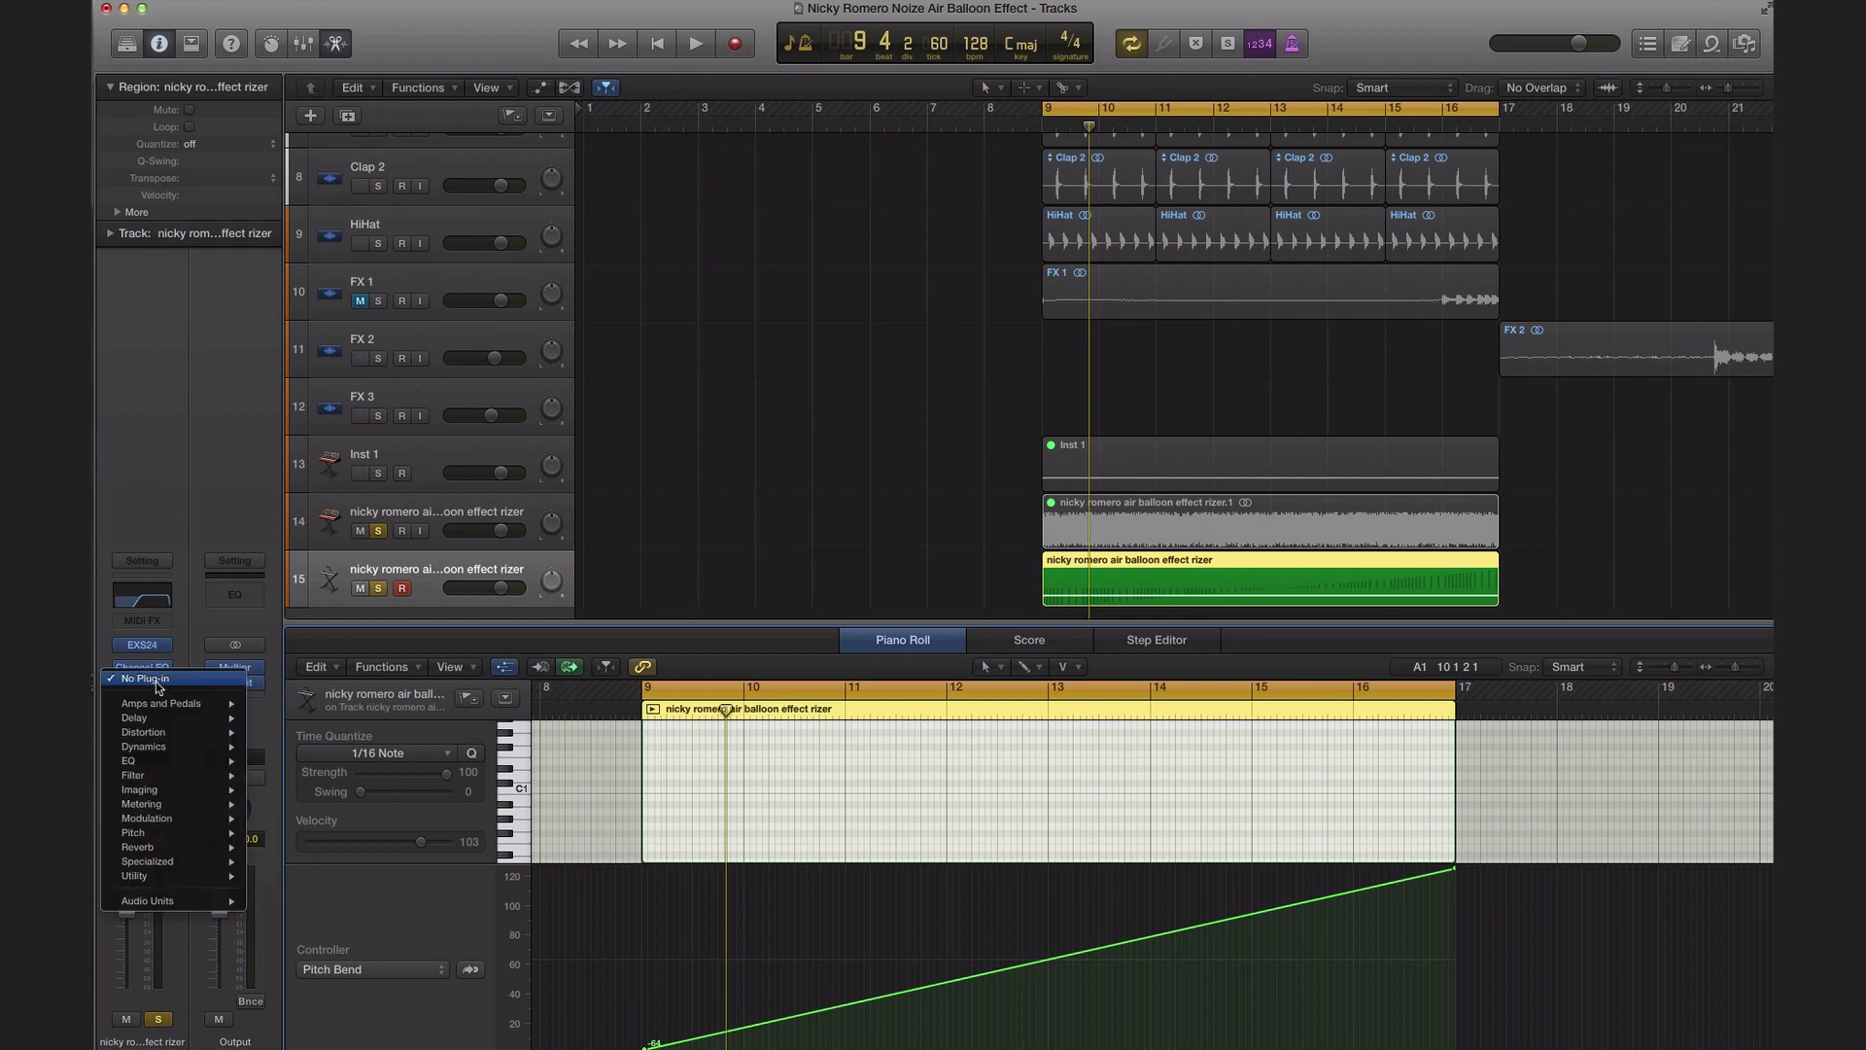
mouse_move(156, 717)
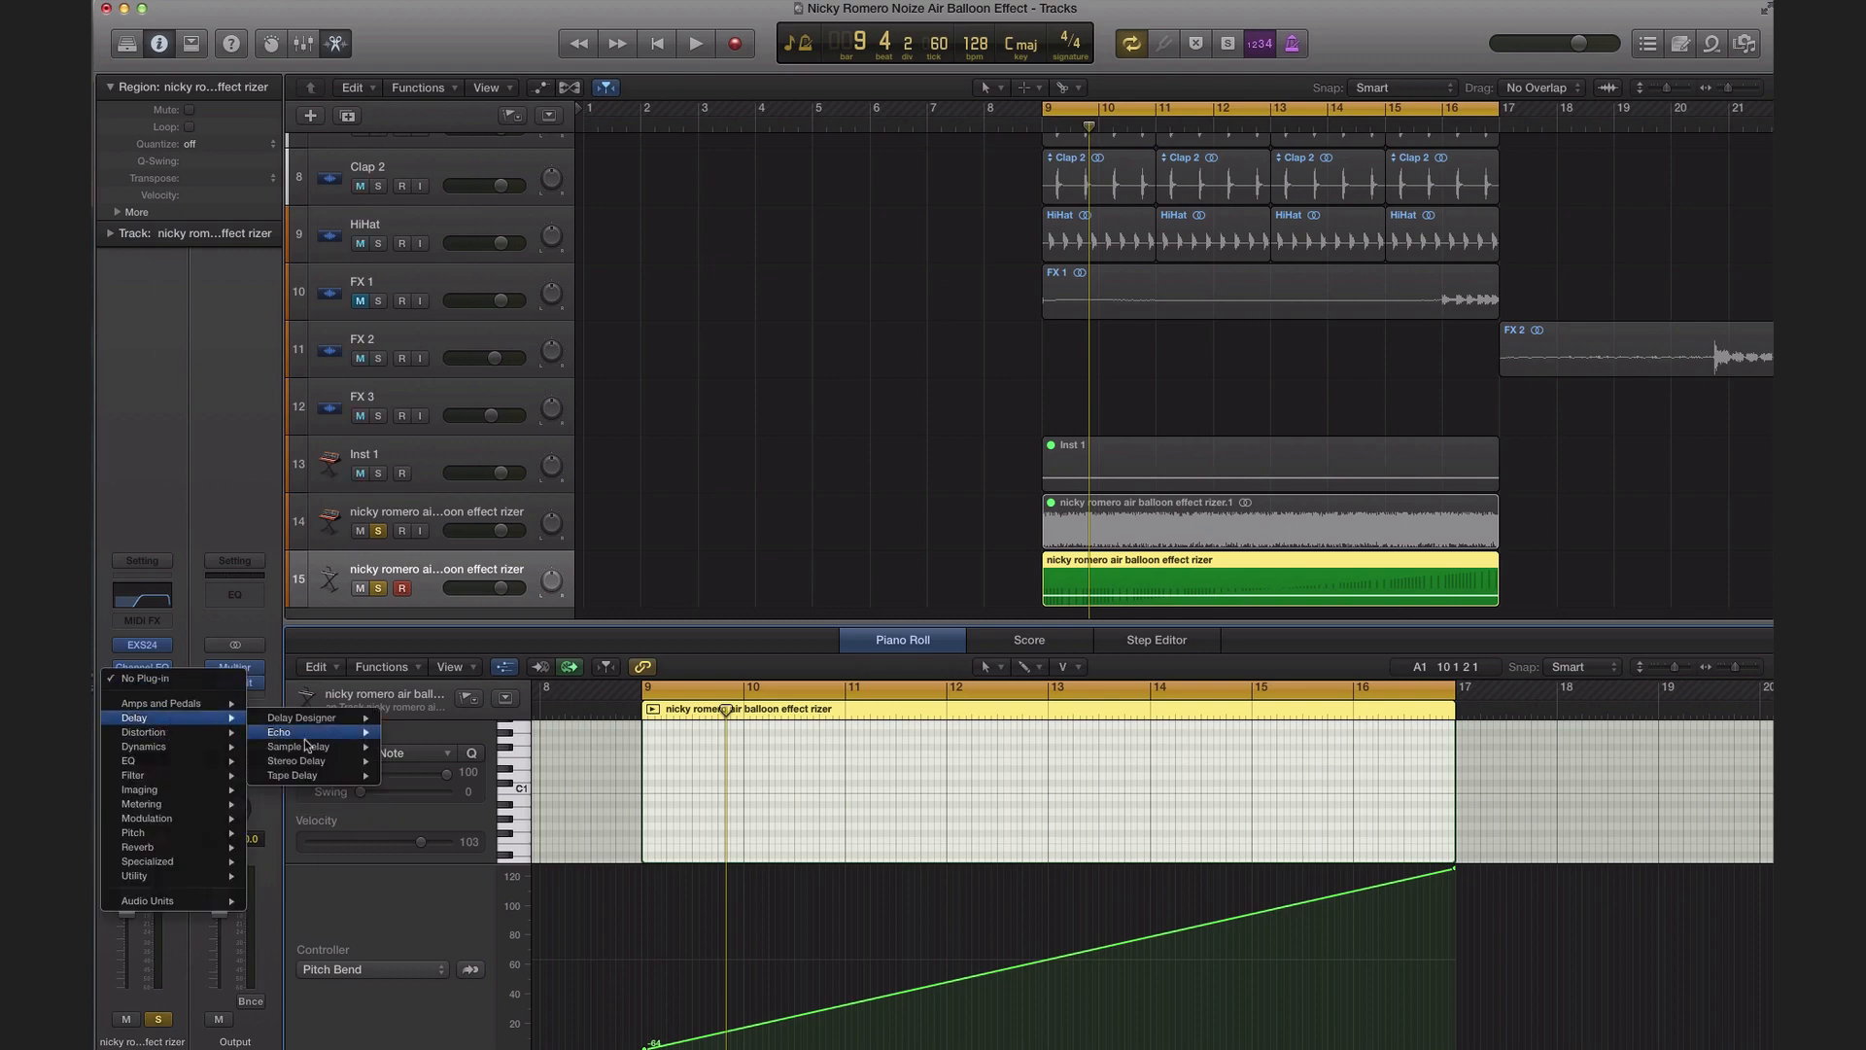
mouse_move(313, 776)
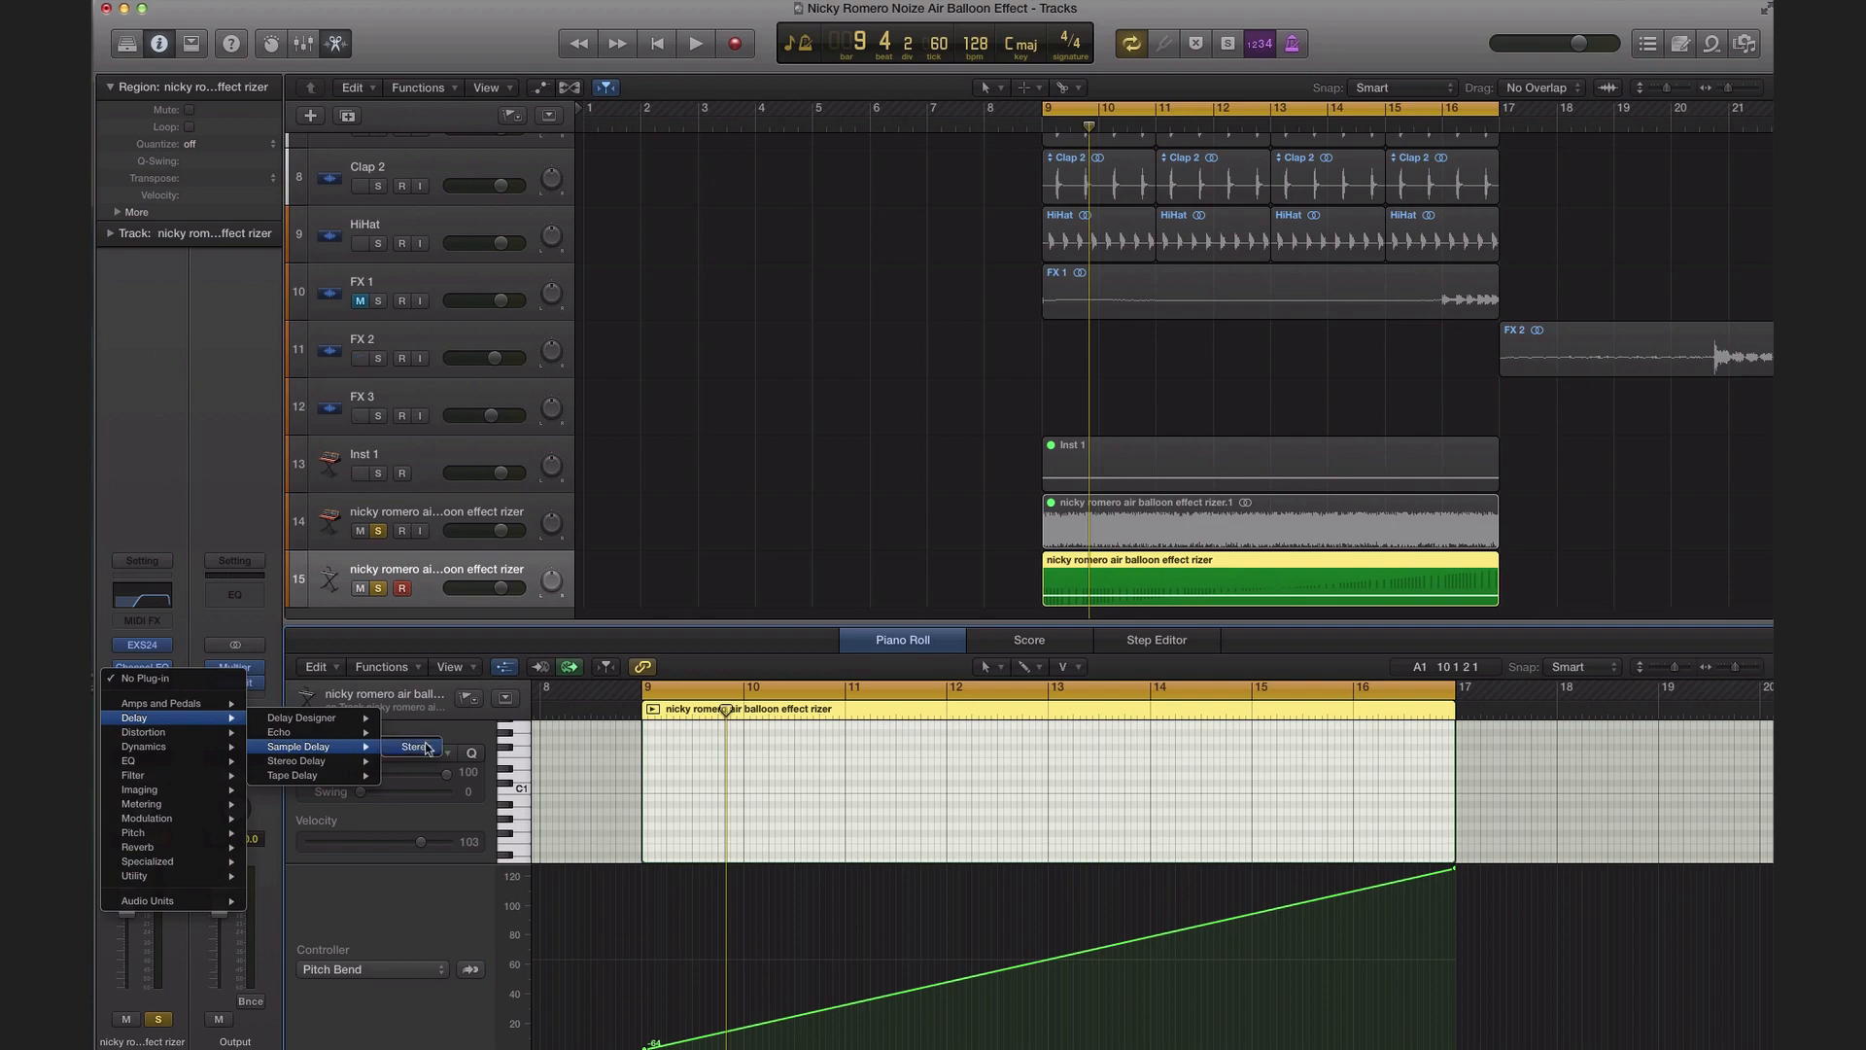
click(522, 377)
drag(471, 72, 1059, 296)
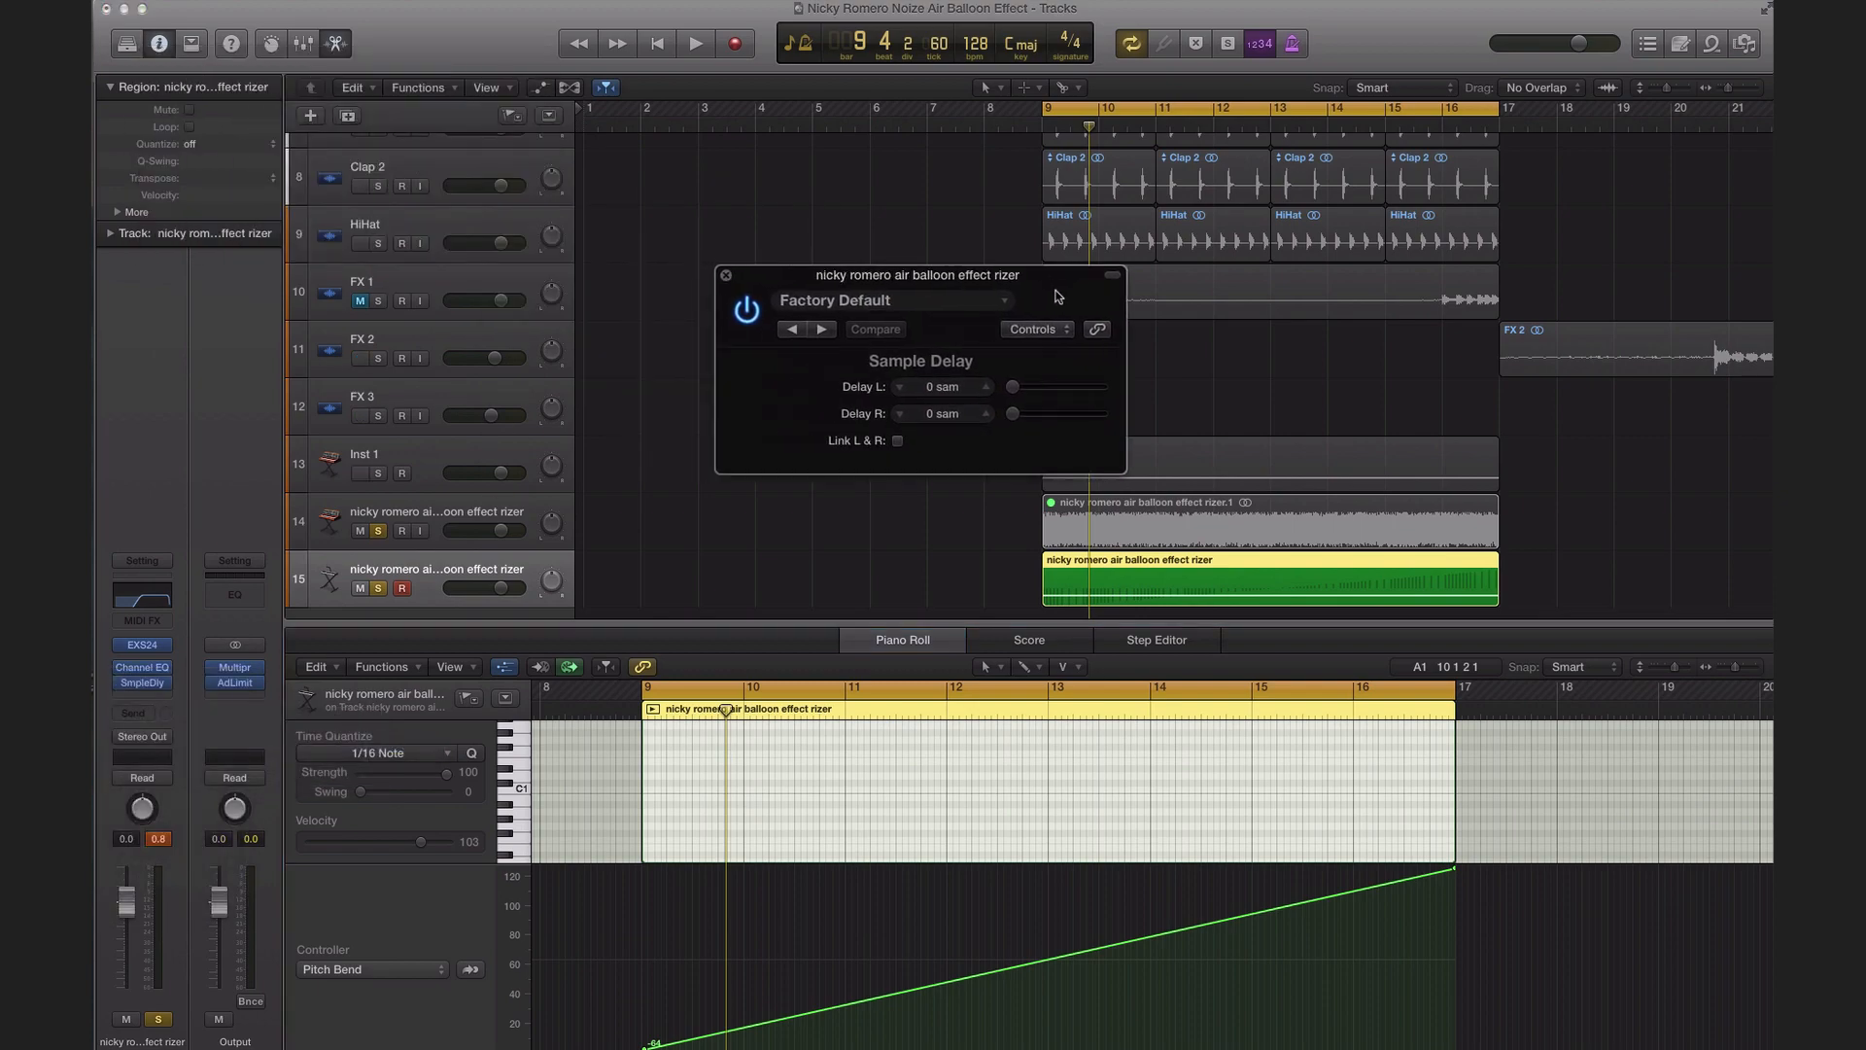
drag(1124, 471, 1303, 473)
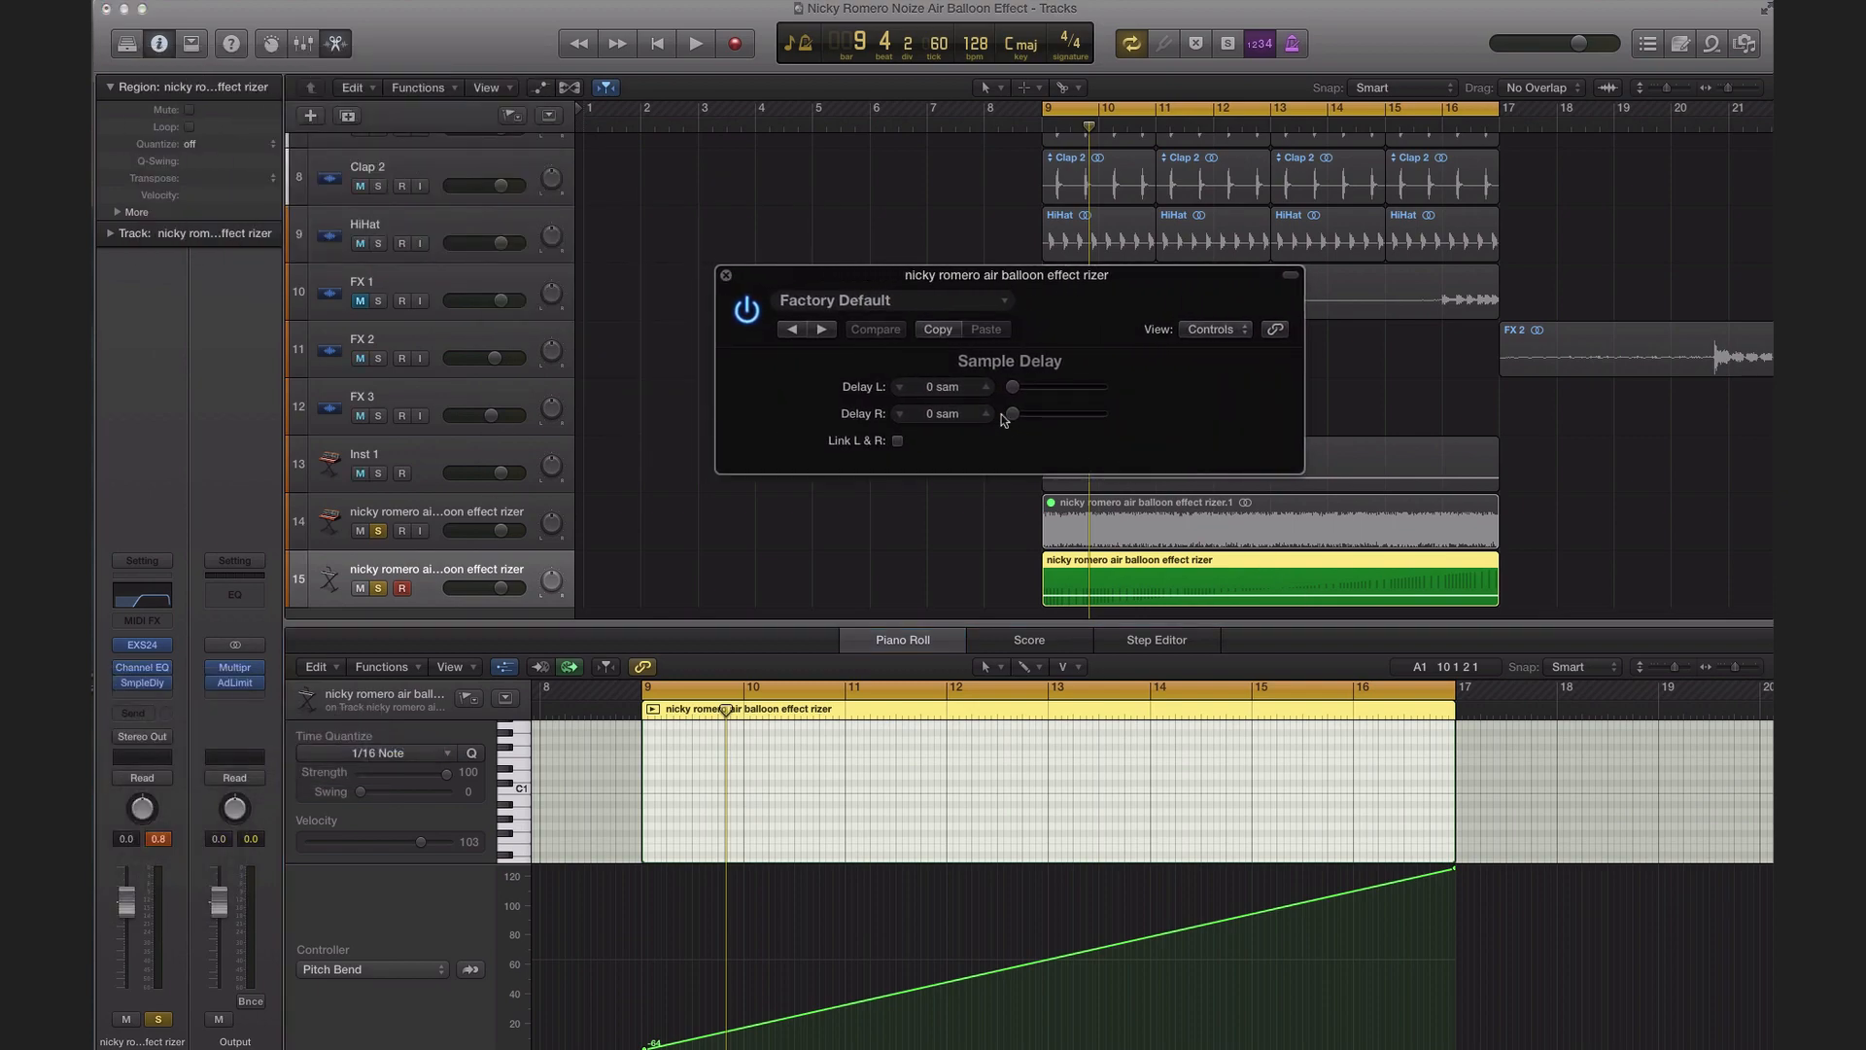
Step: Set the Sample Delay's right delay to 303 samples, close the plug-in window and audition the riser's stereo width
drag(1013, 413, 1015, 415)
key(space)
drag(1012, 415, 1013, 414)
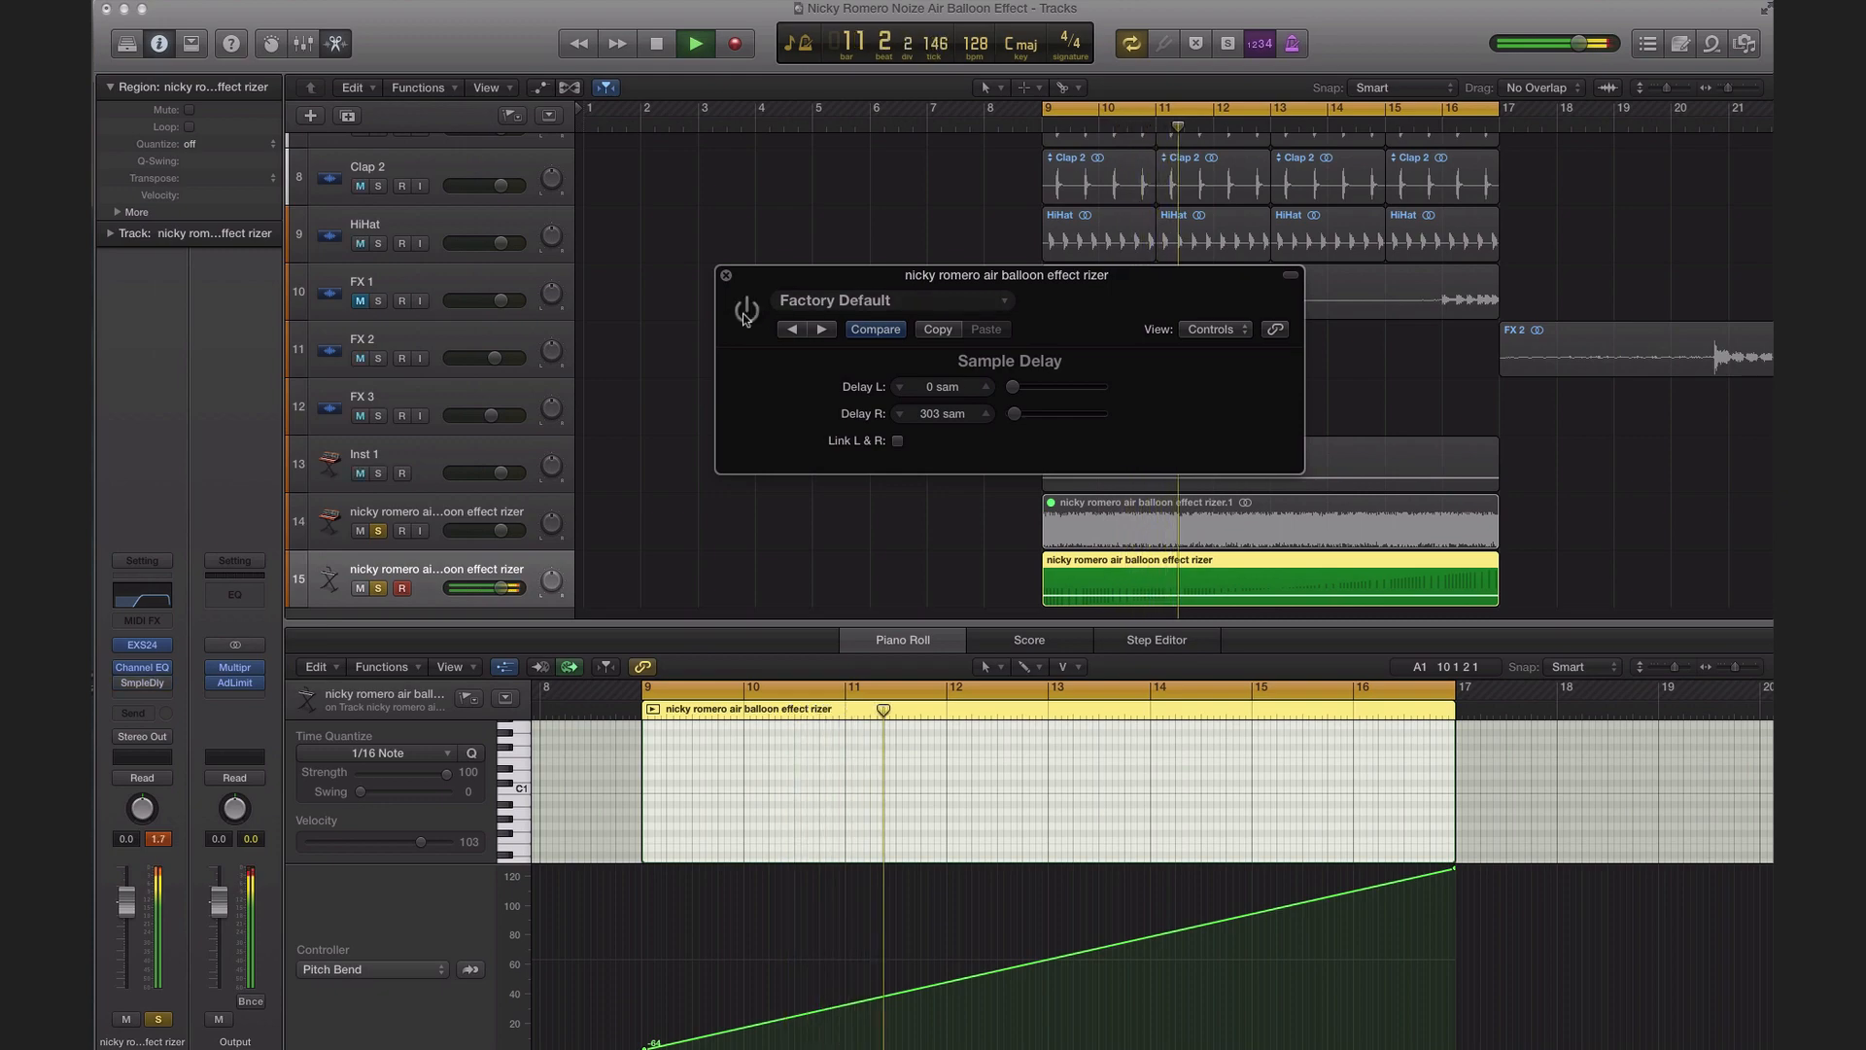
key(space)
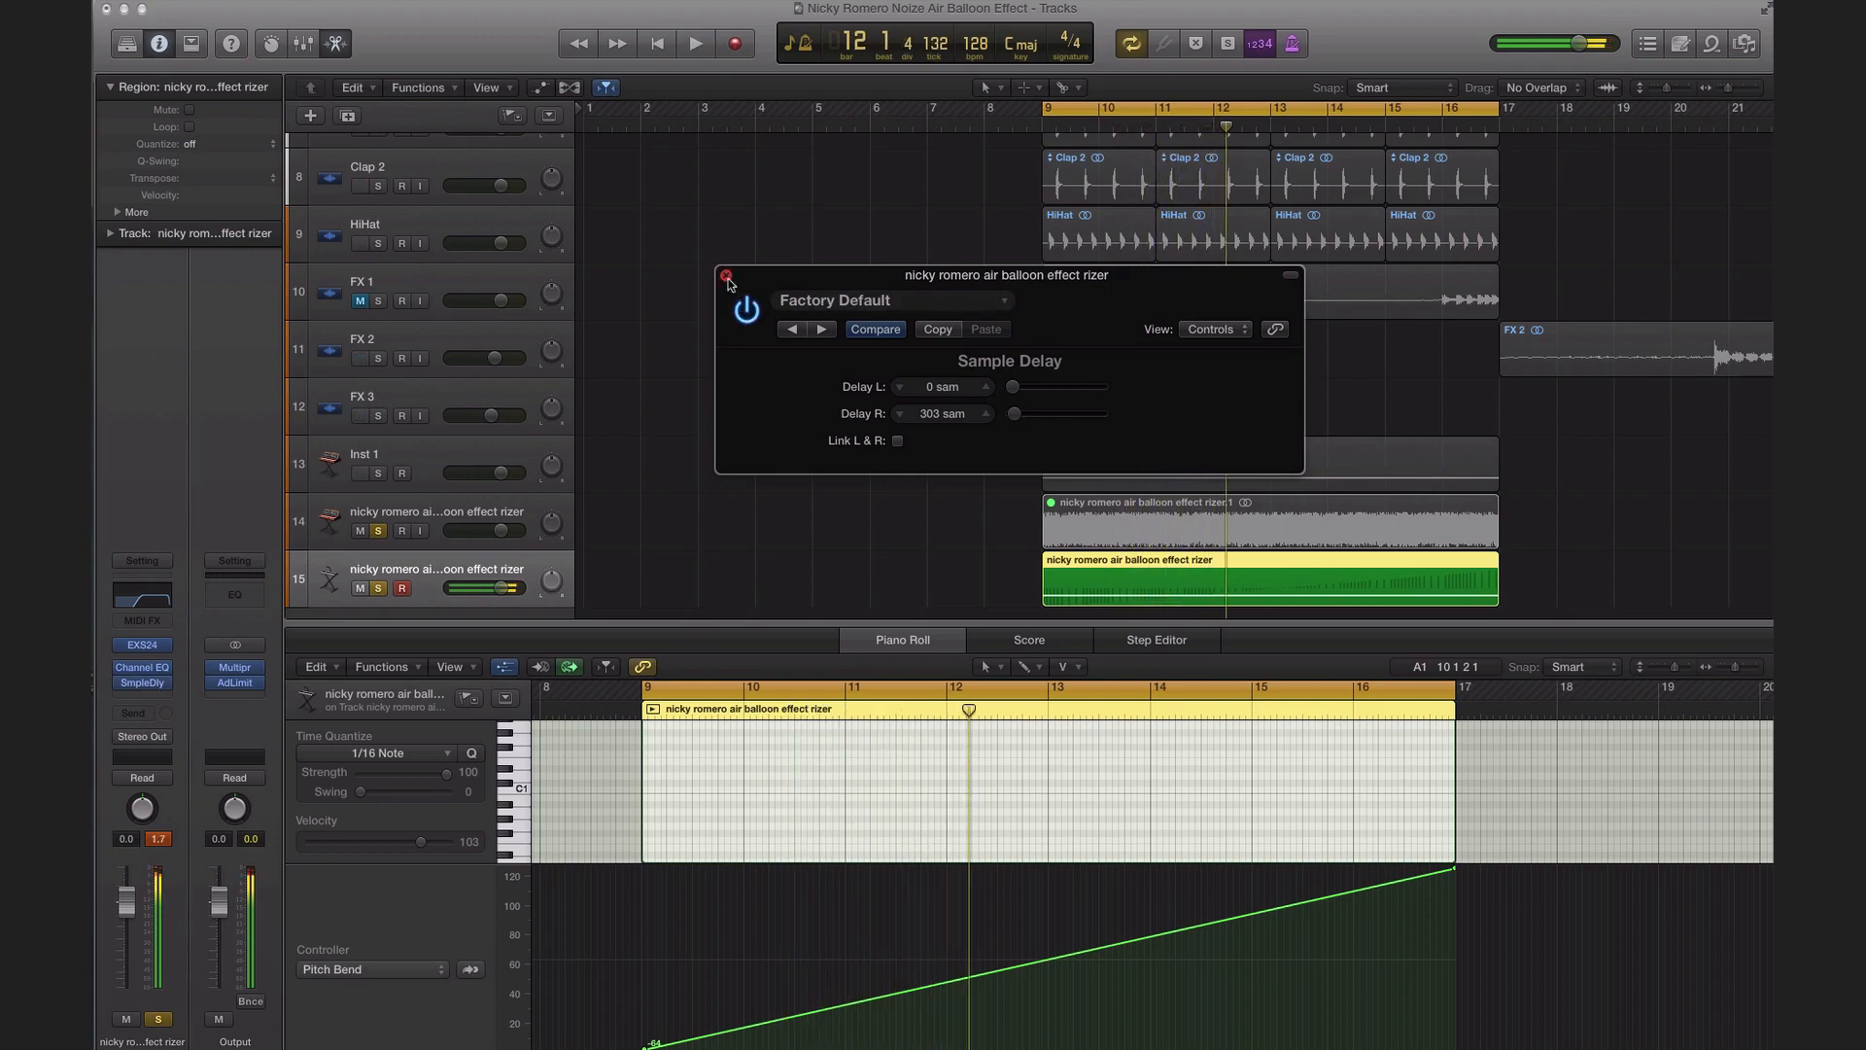
click(727, 276)
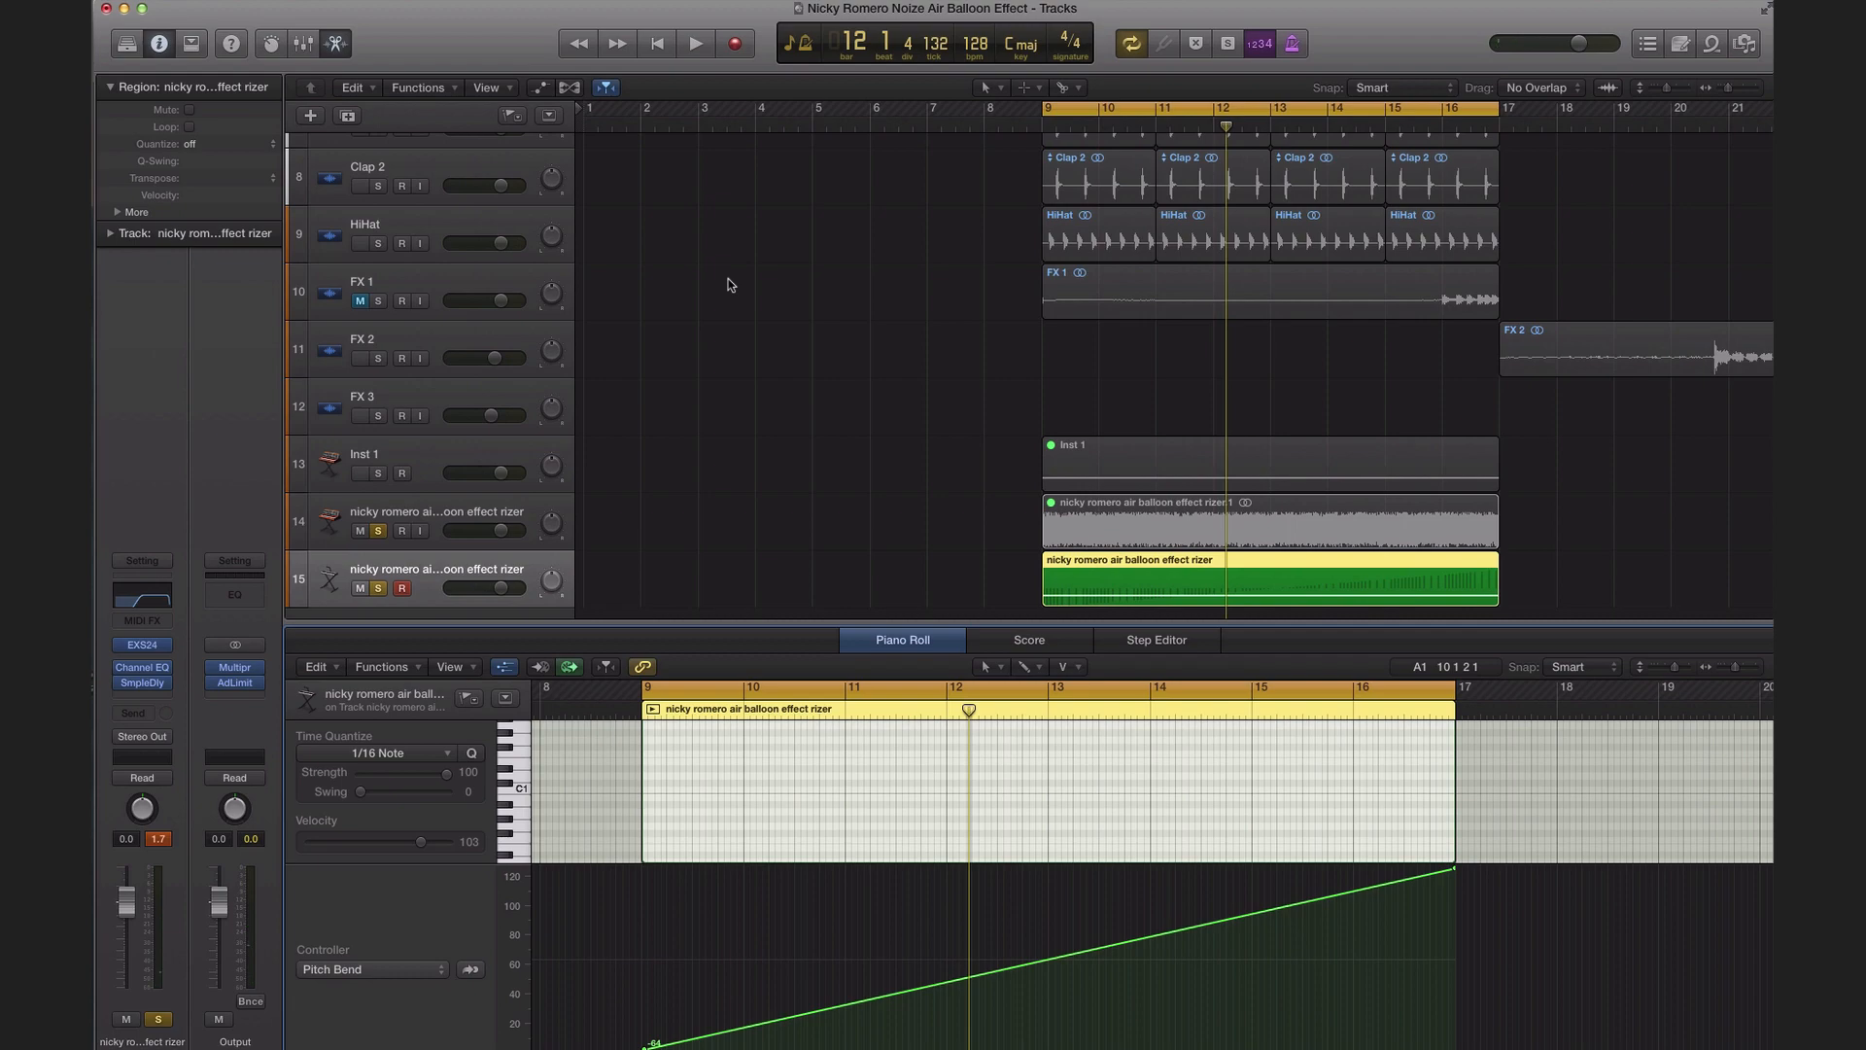
key(space)
mouse_move(123, 687)
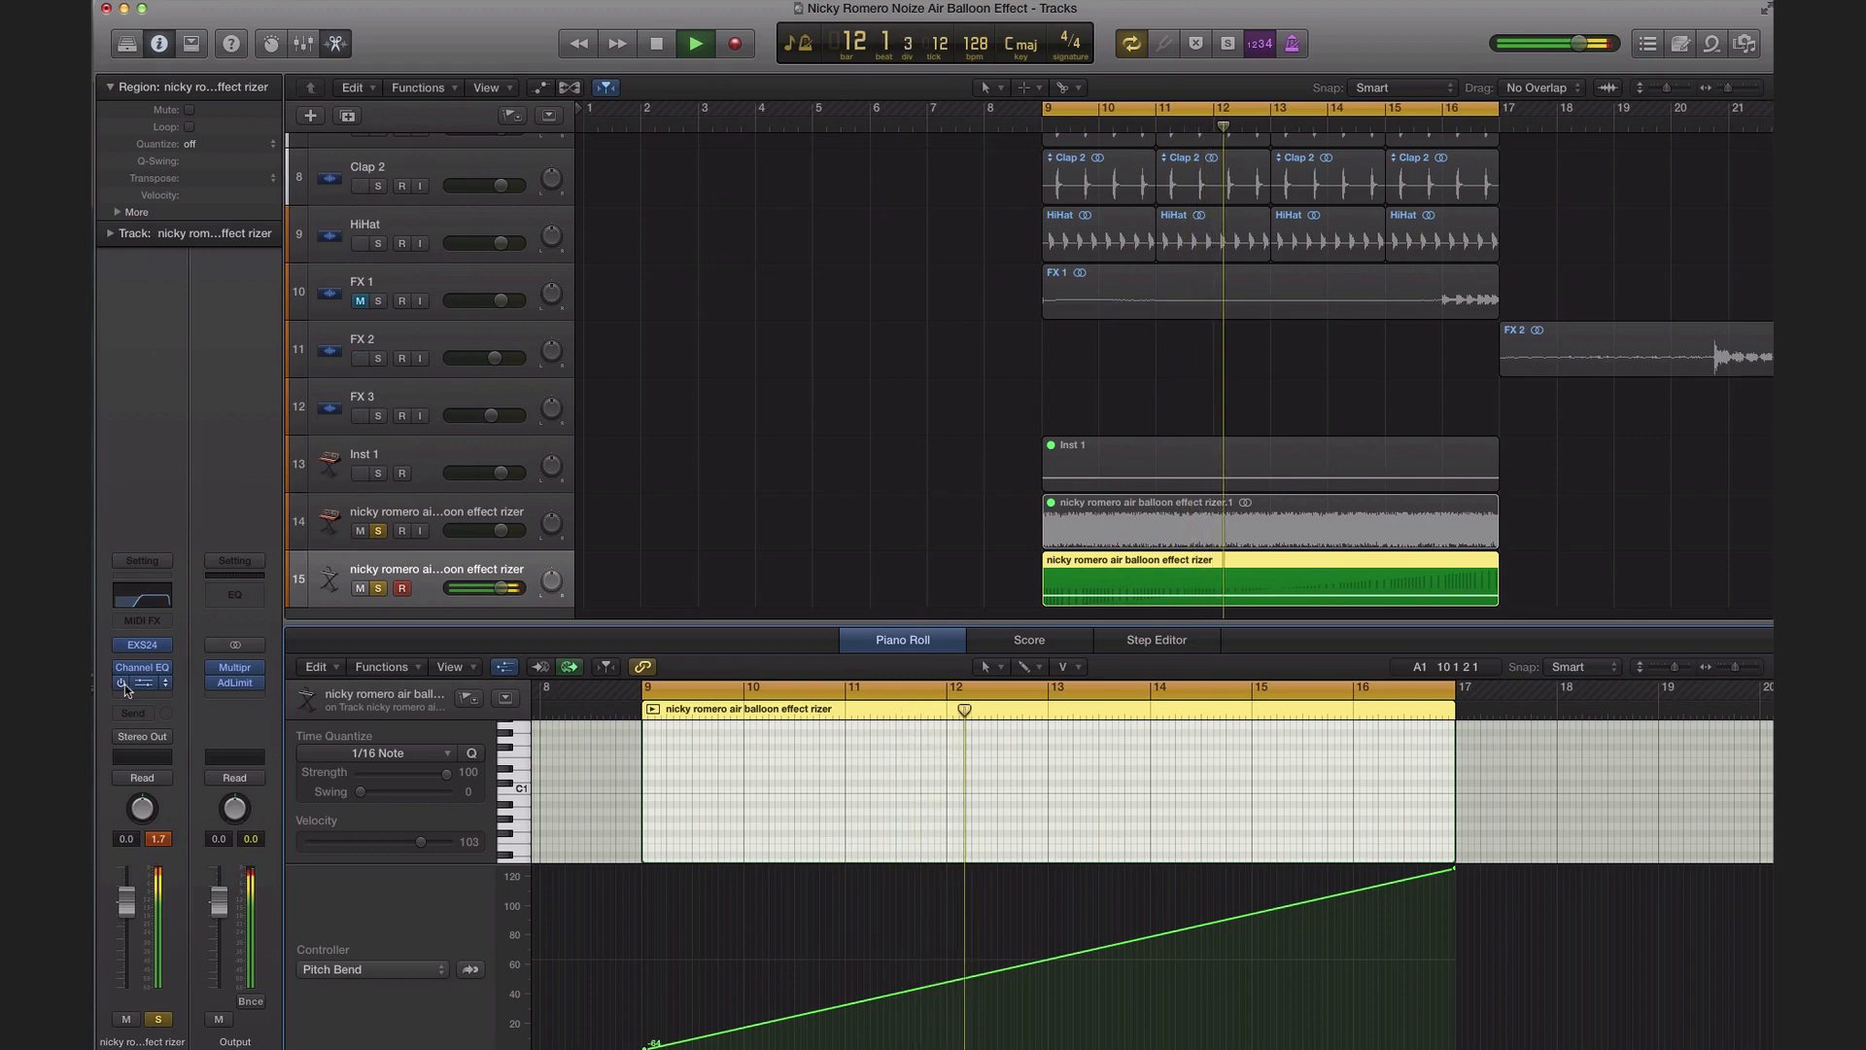
key(space)
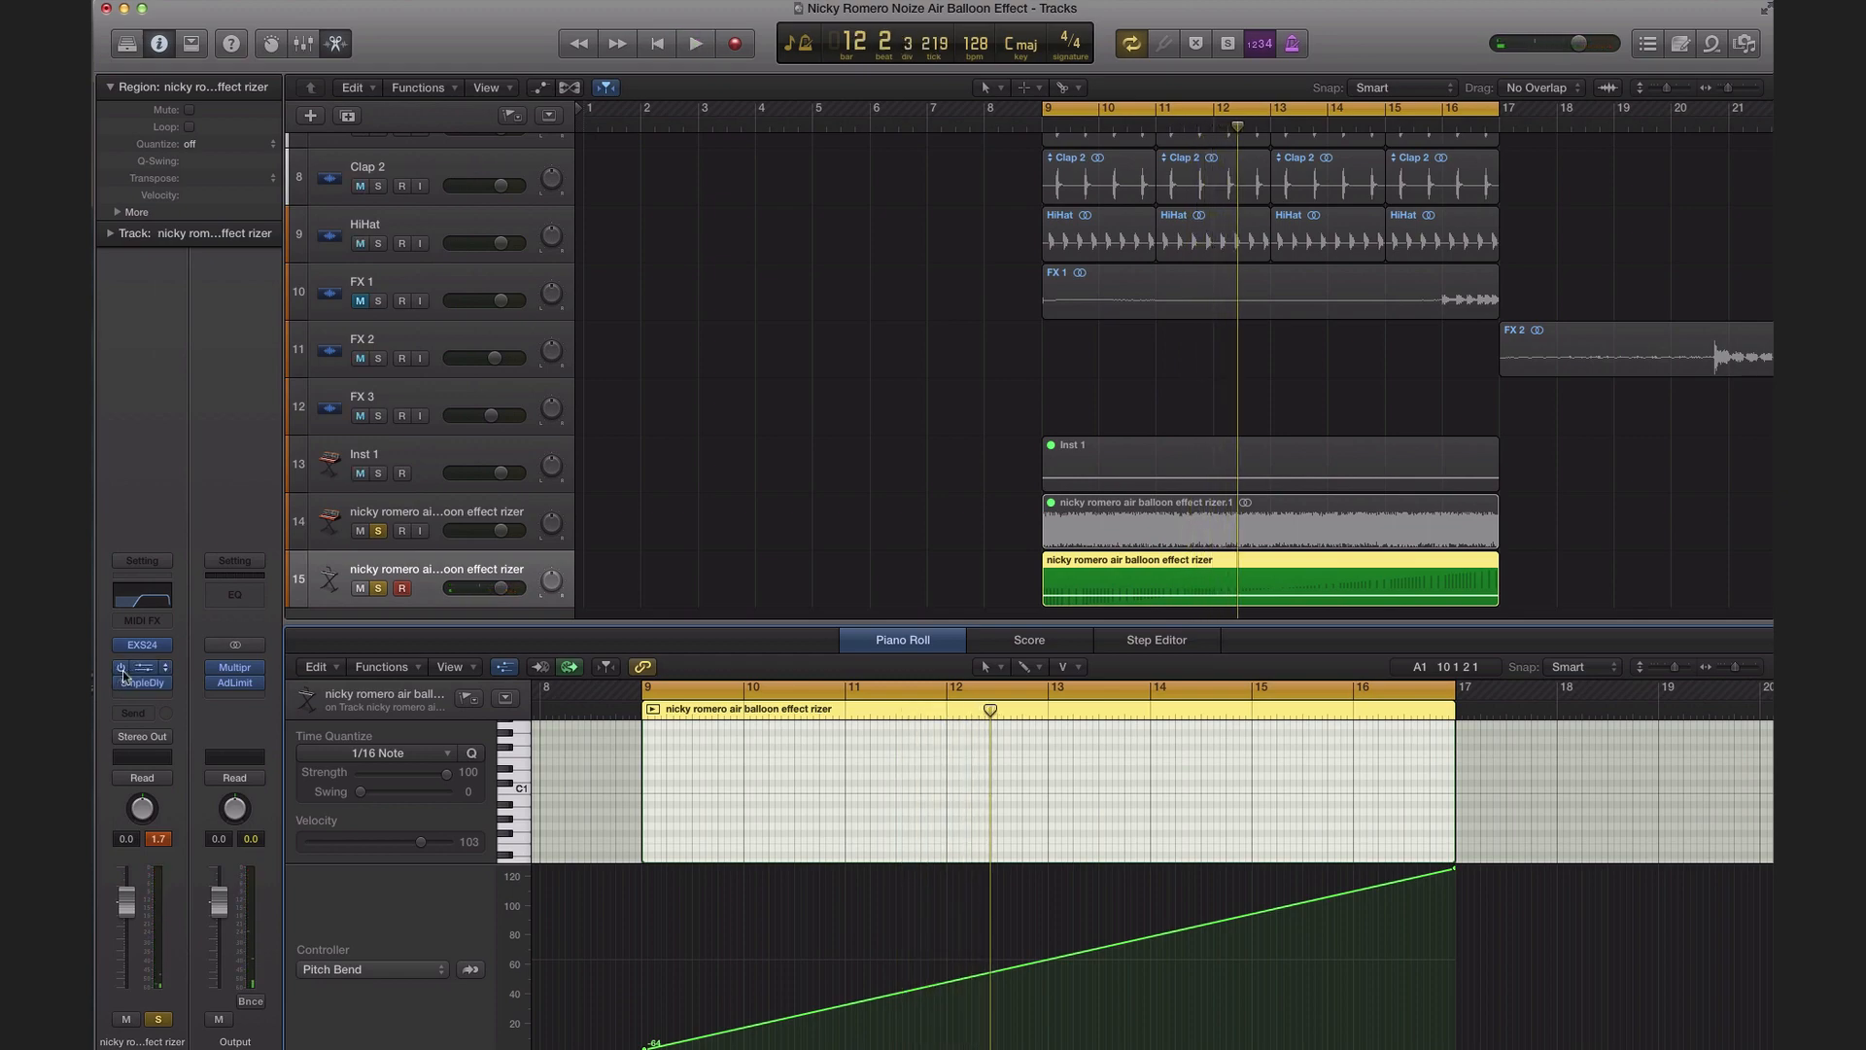
Step: Automate the riser track's volume to rise from -∞ dB at bar 9 to -5.5 dB at bar 17, and audition it
key(a)
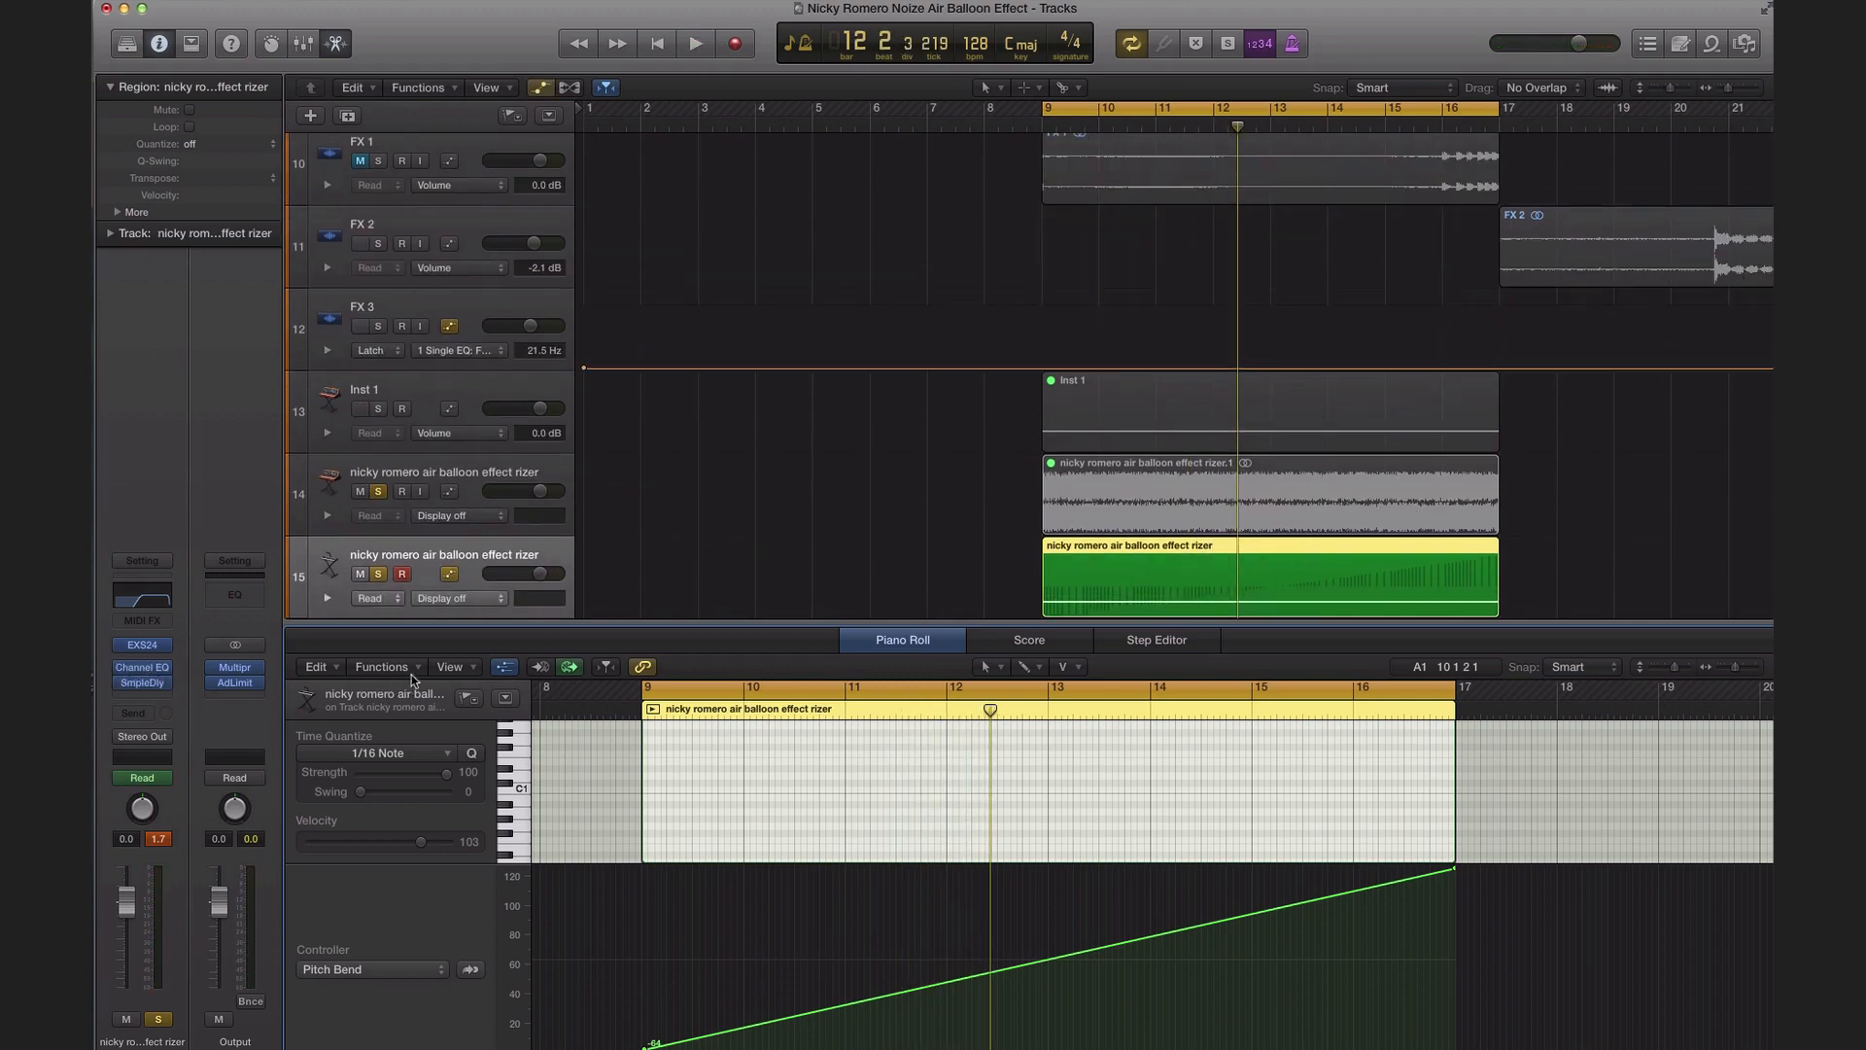
click(436, 598)
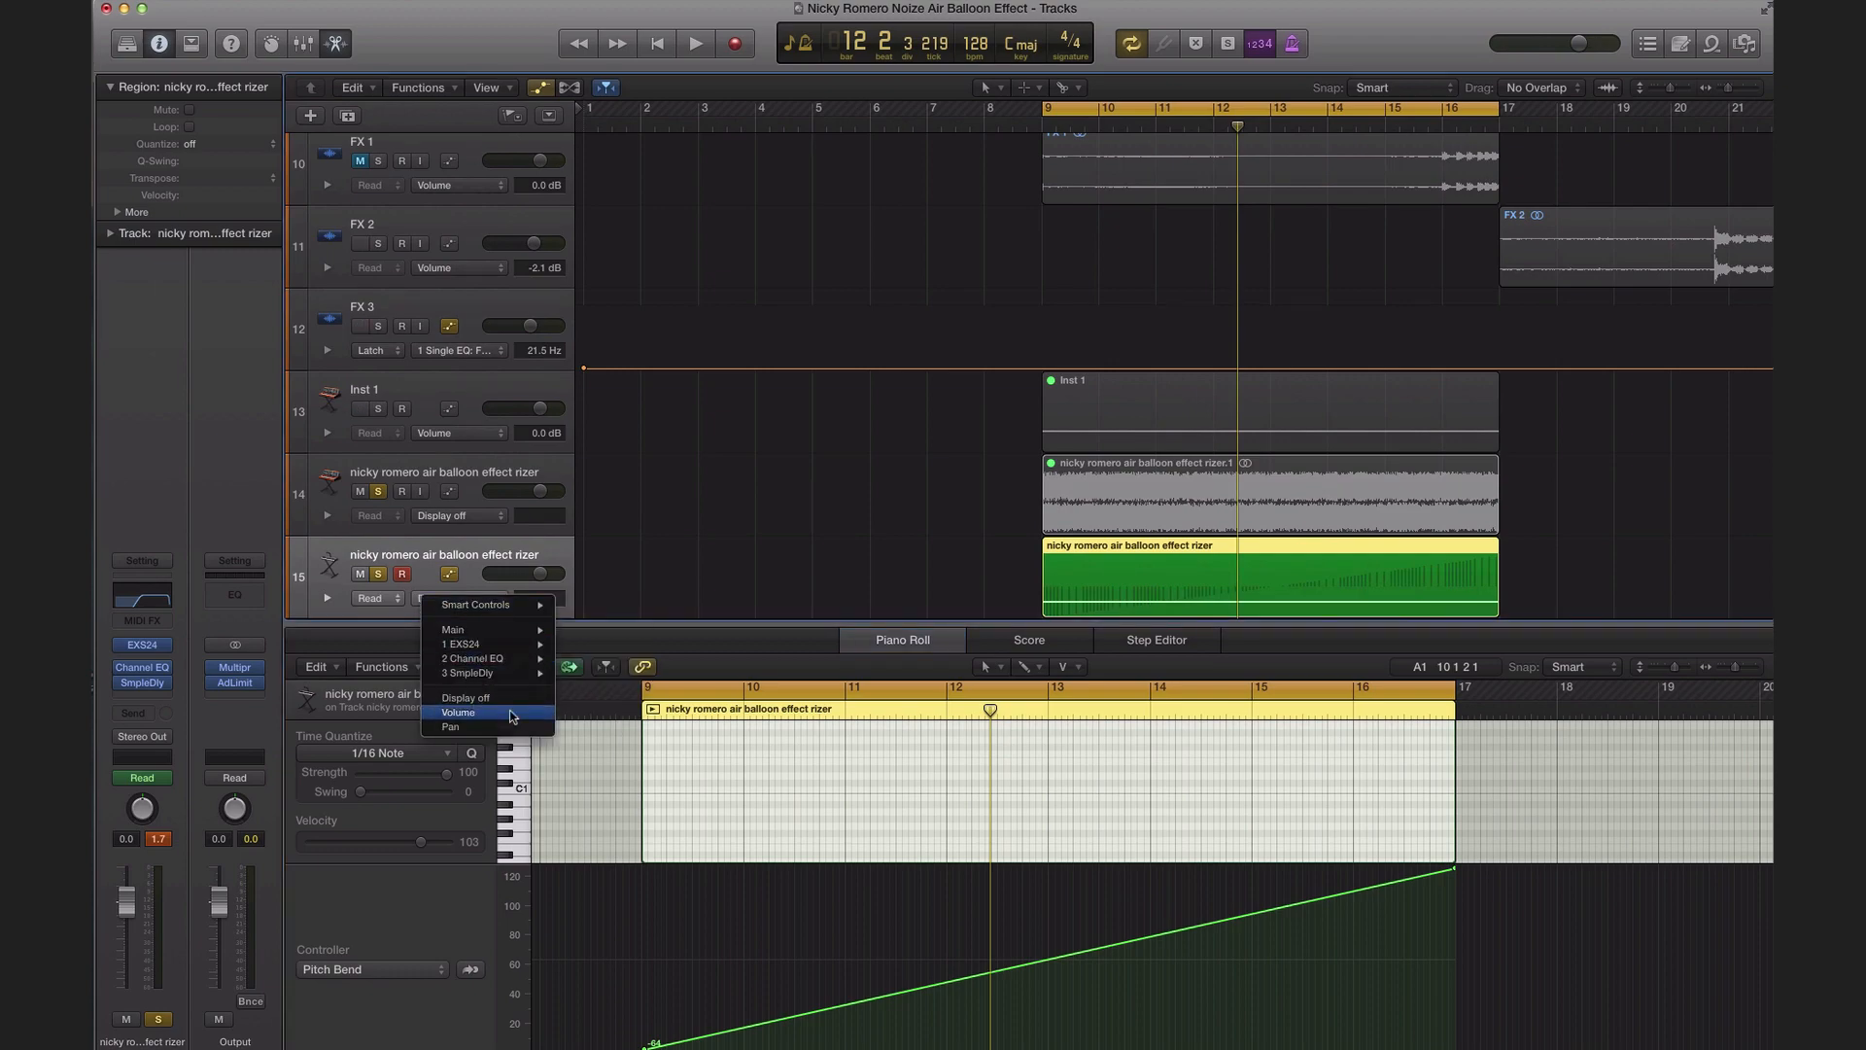
click(512, 714)
click(1501, 580)
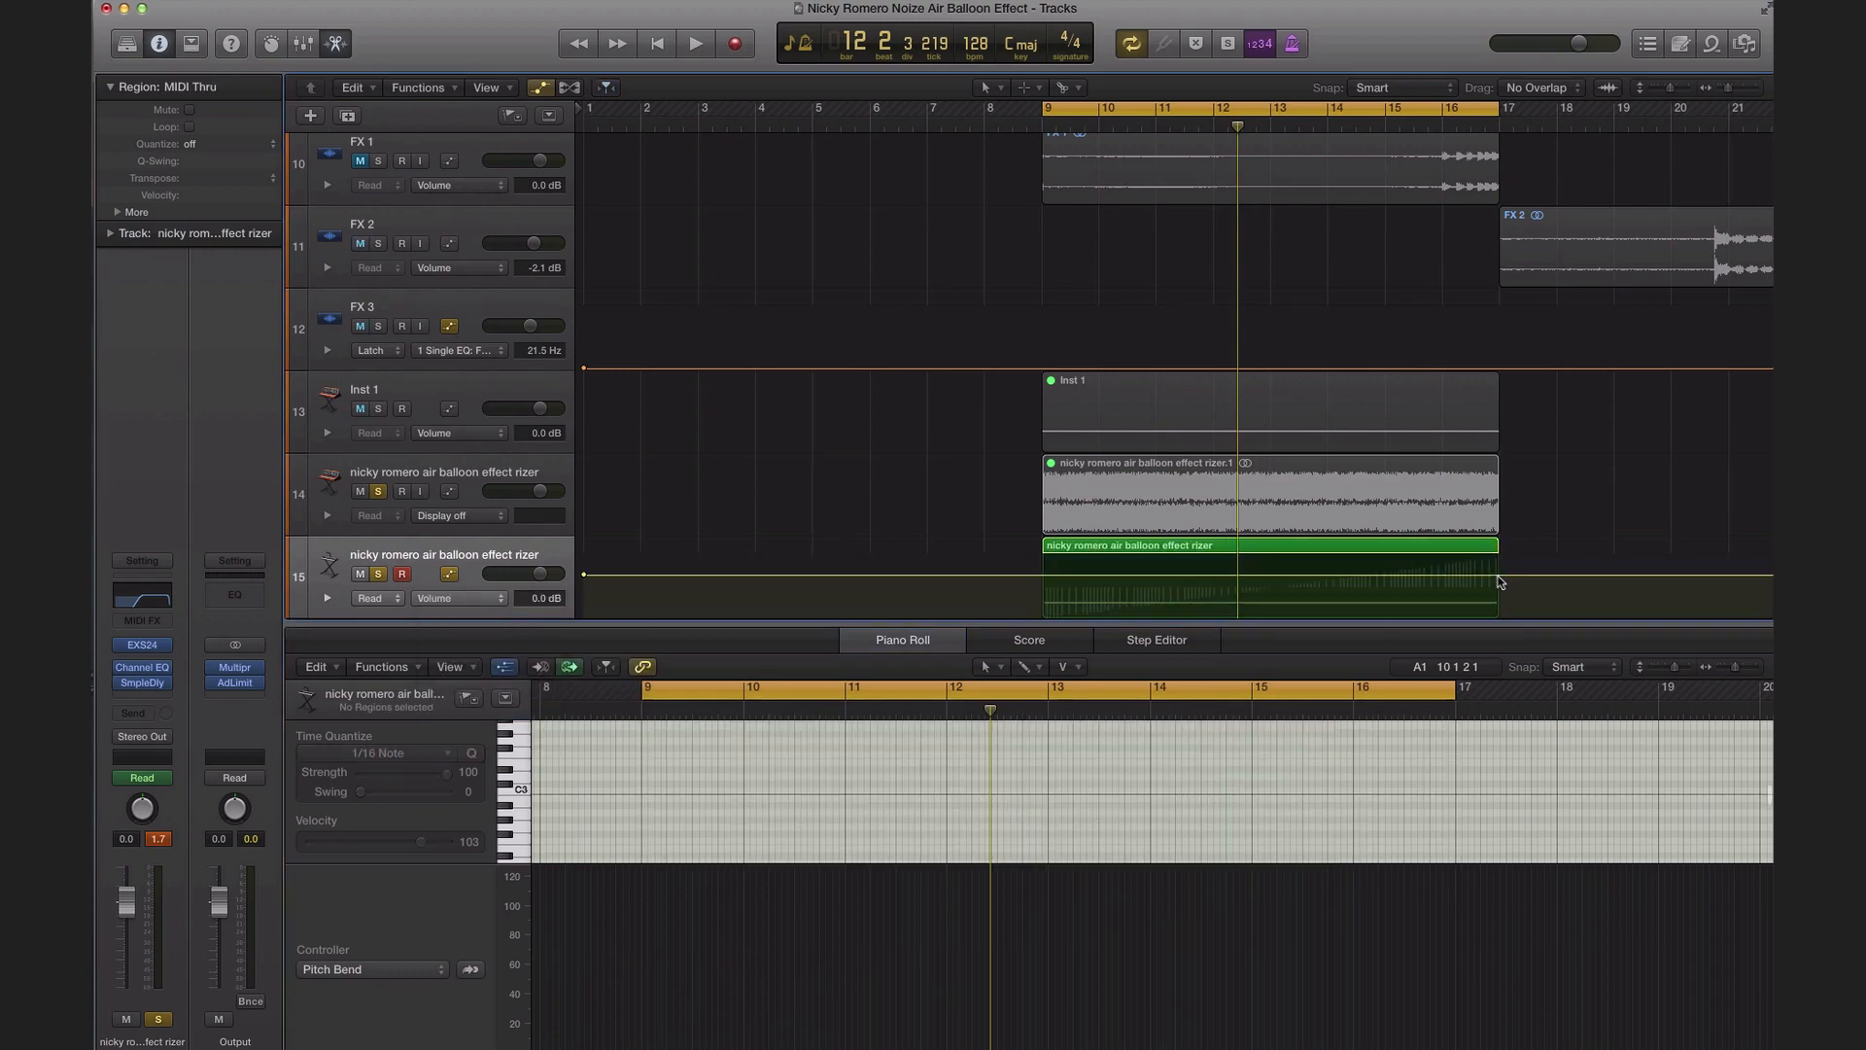
click(1500, 575)
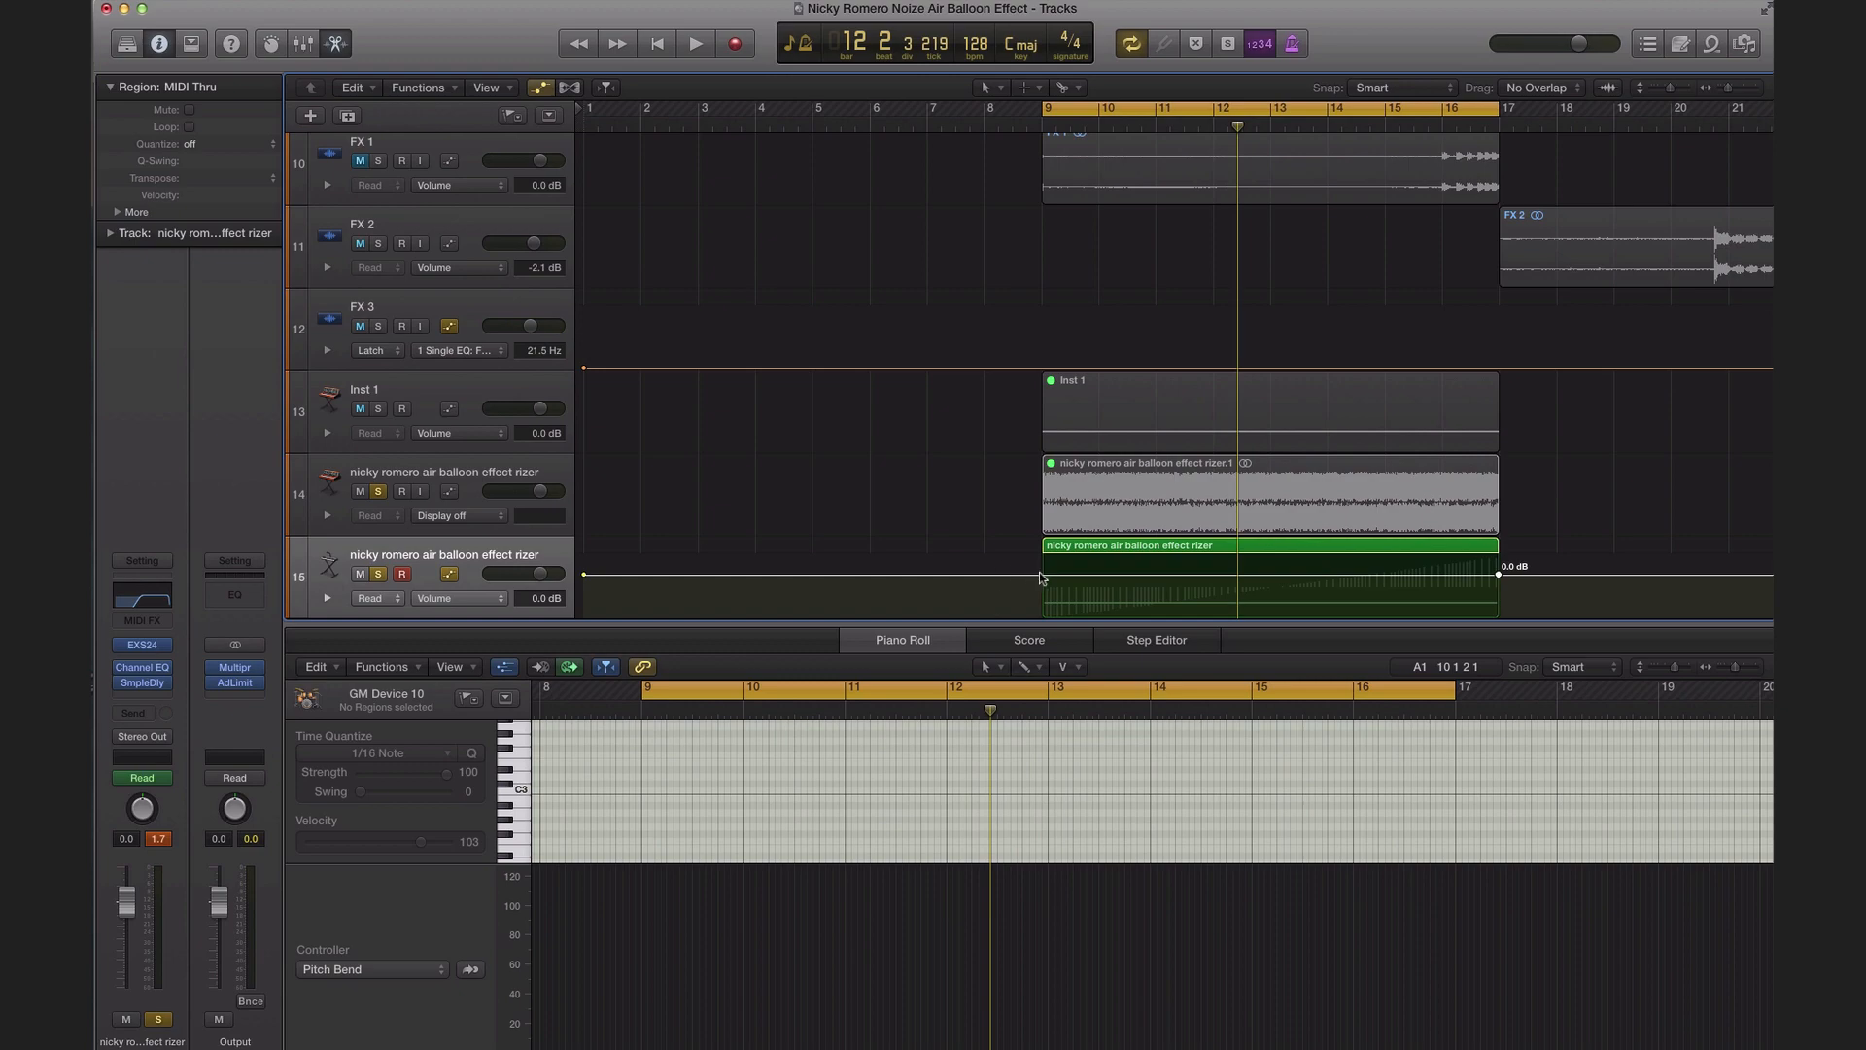
drag(1040, 575, 1040, 616)
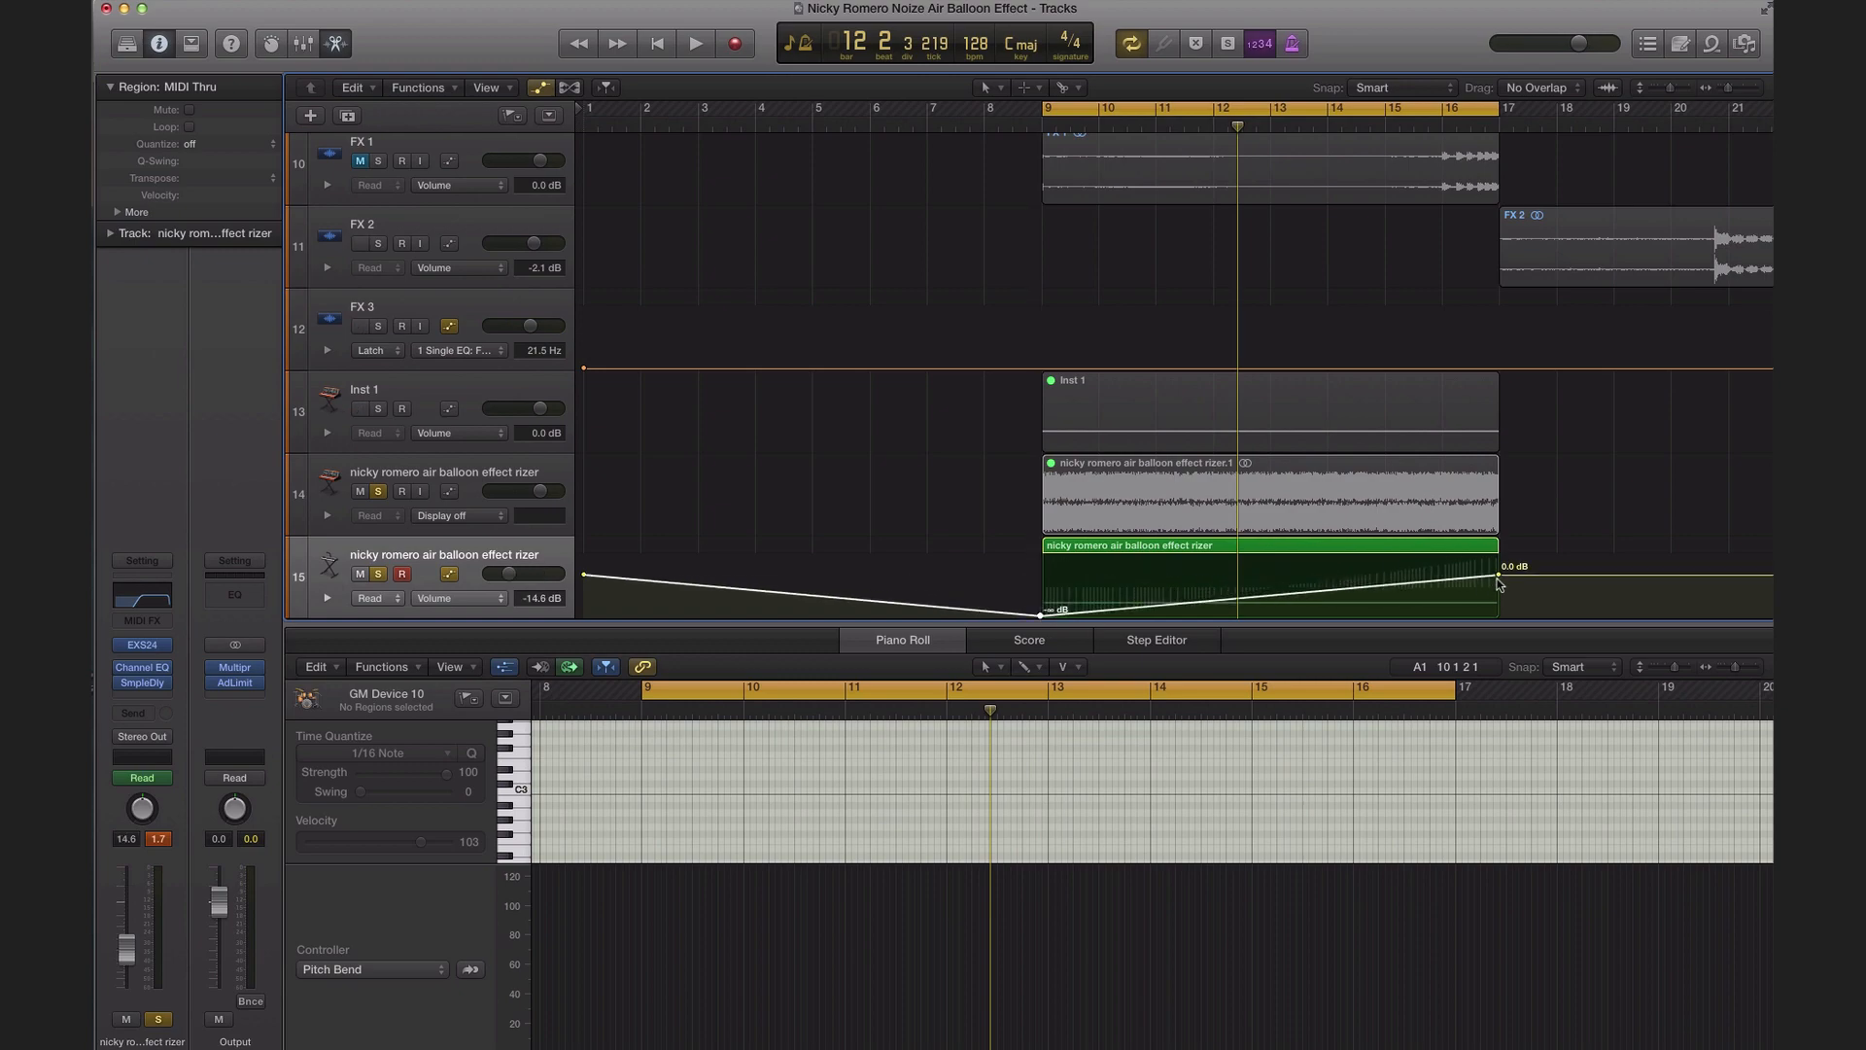
drag(1498, 576, 1498, 585)
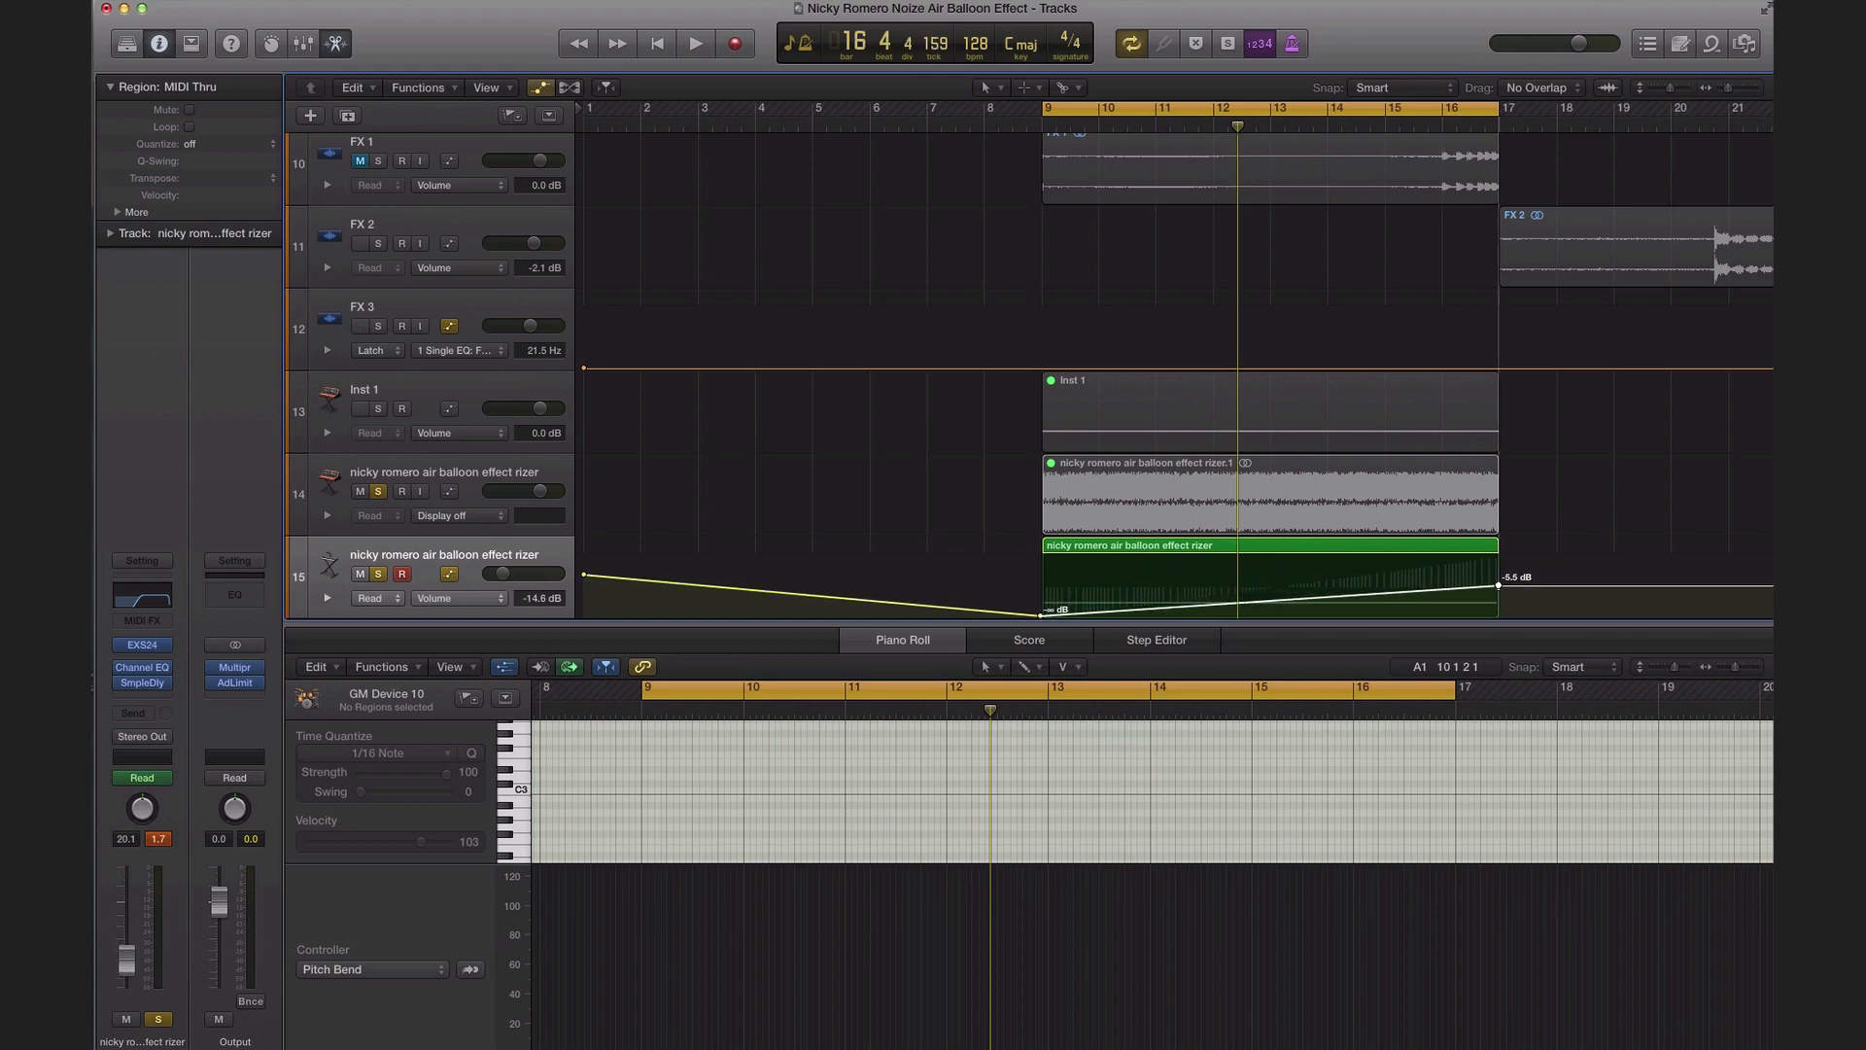
key(space)
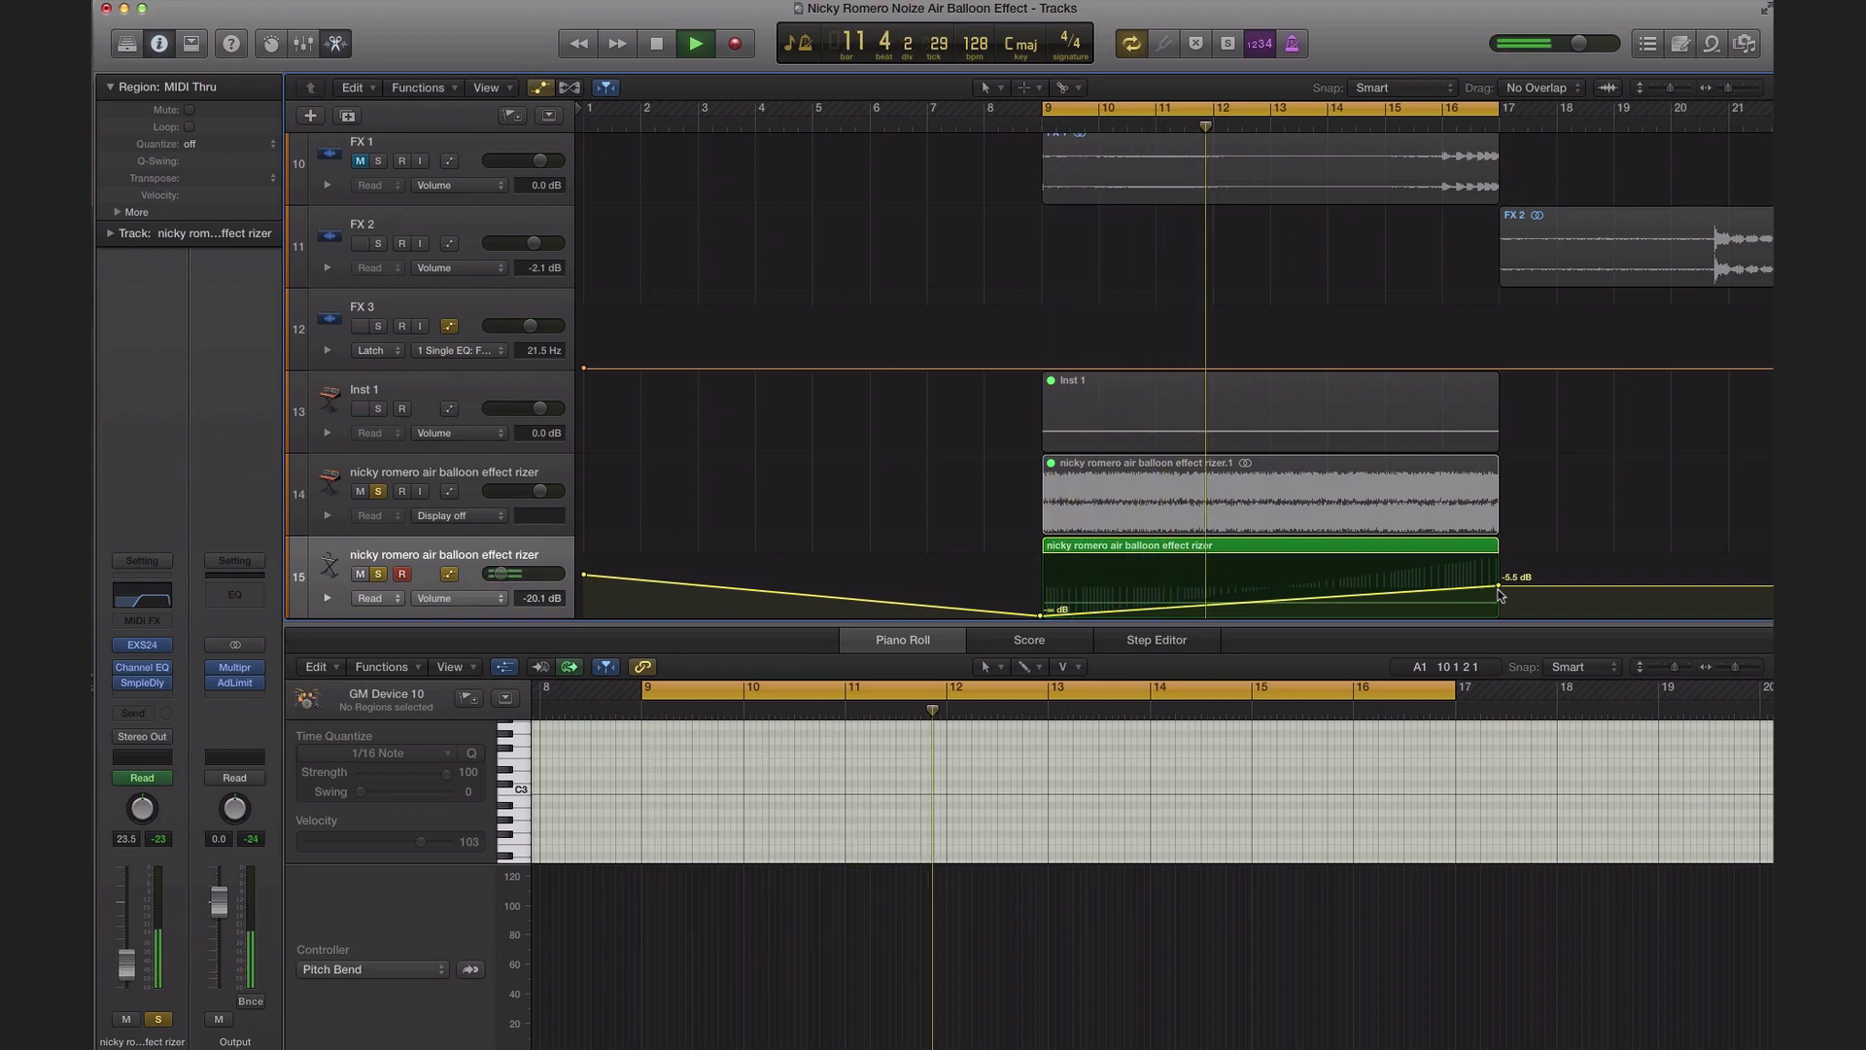
key(space)
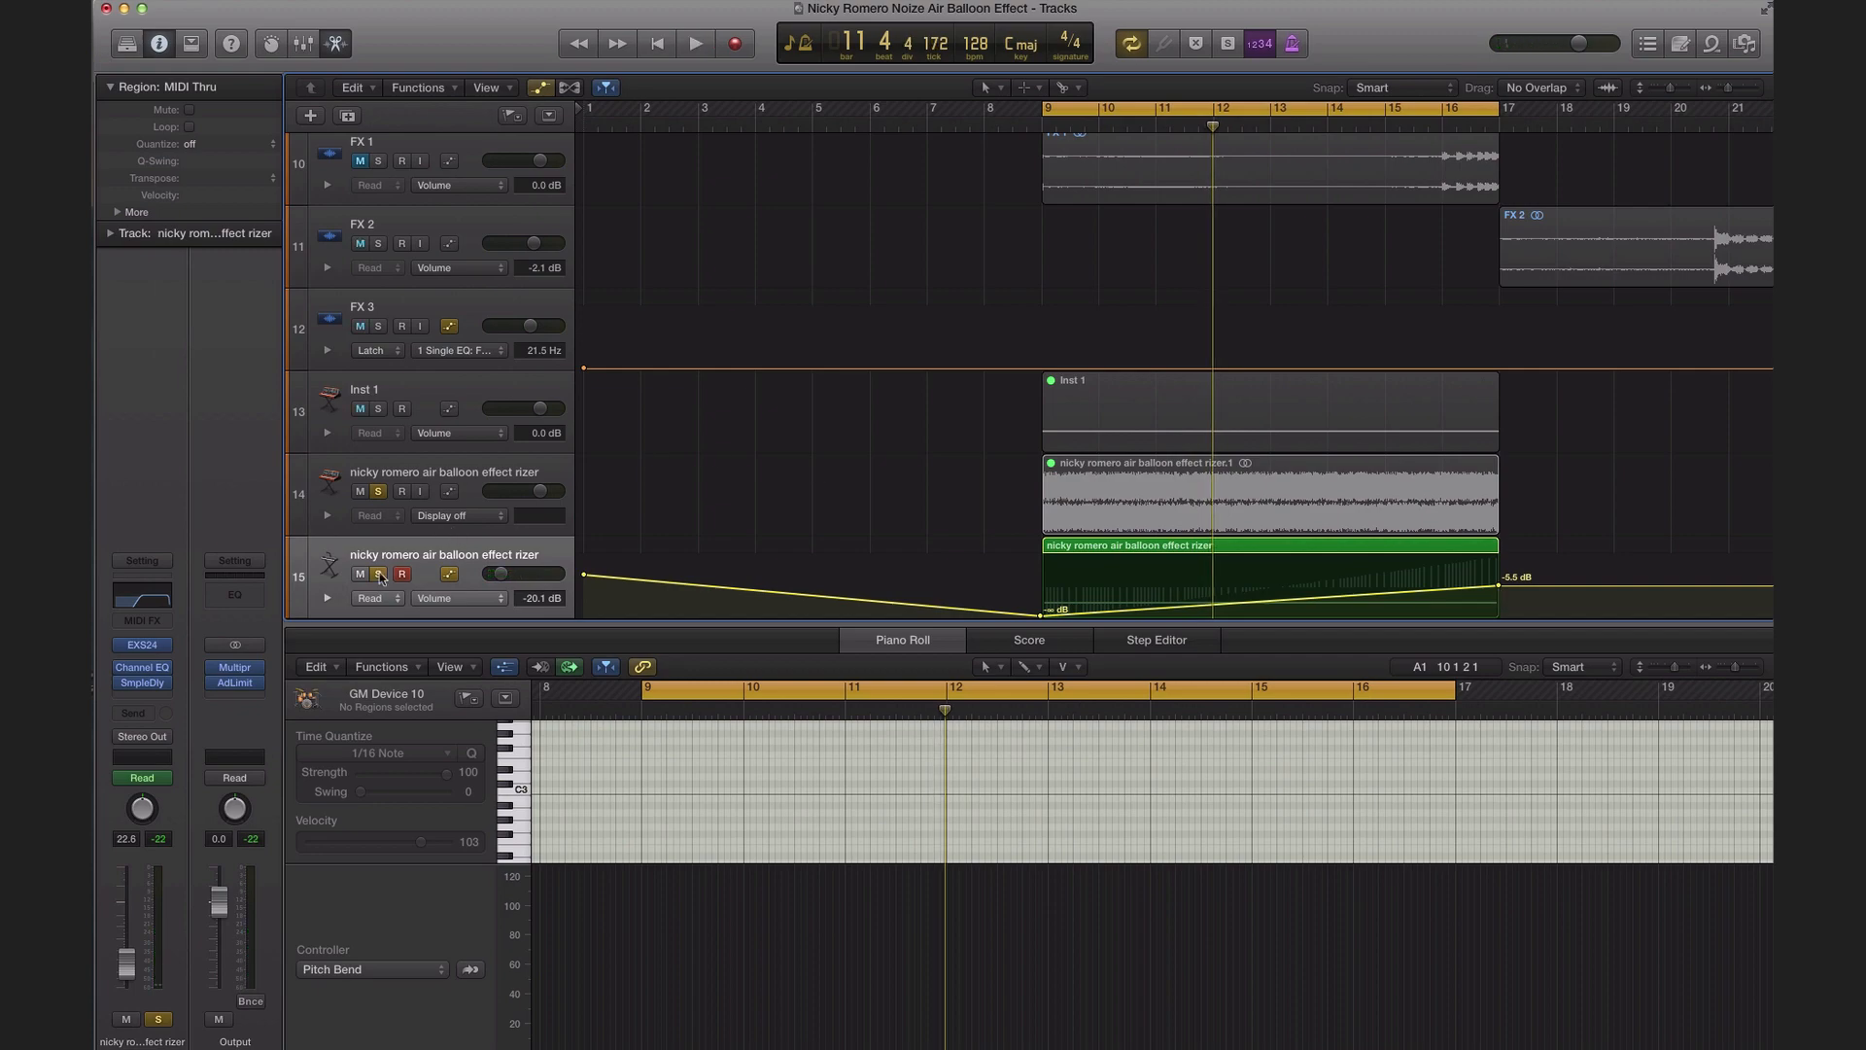
Step: Unsolo the riser tracks, hide the automation and play the riser within the full, zoomed-out arrangement
click(379, 574)
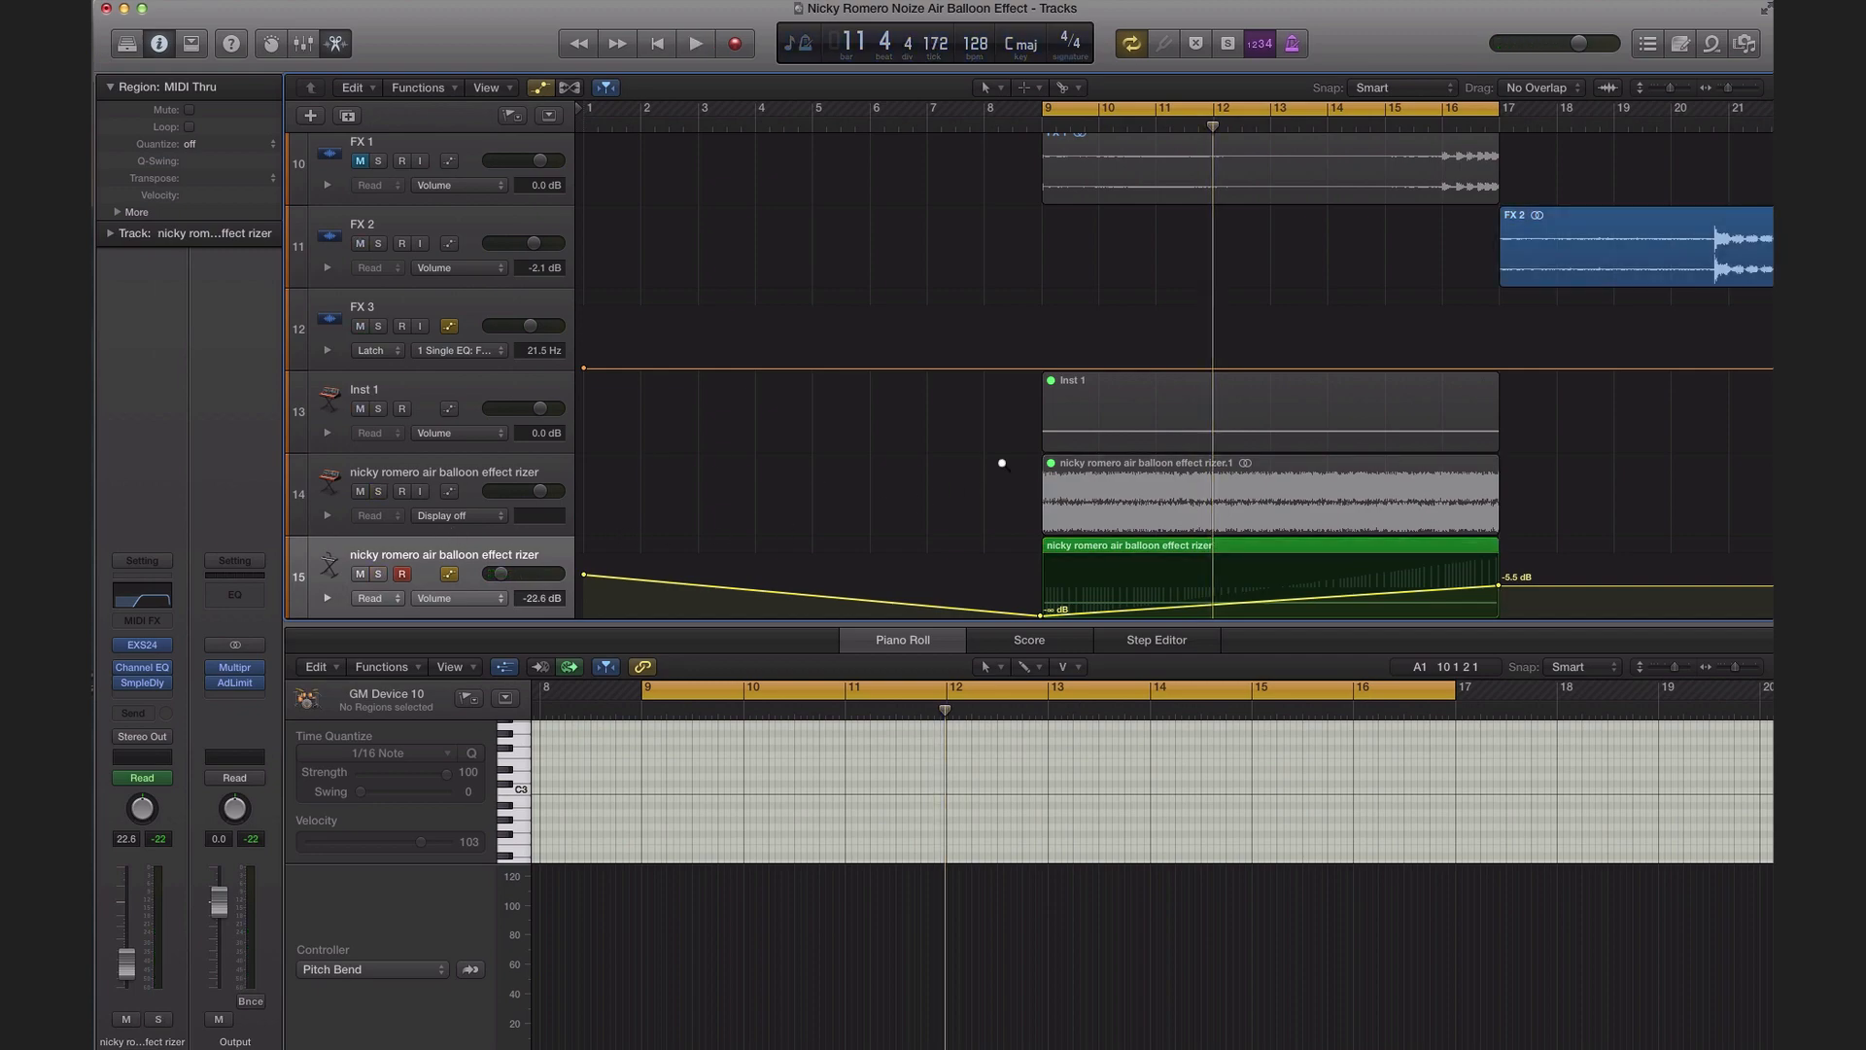
key(a)
key(super+Left)
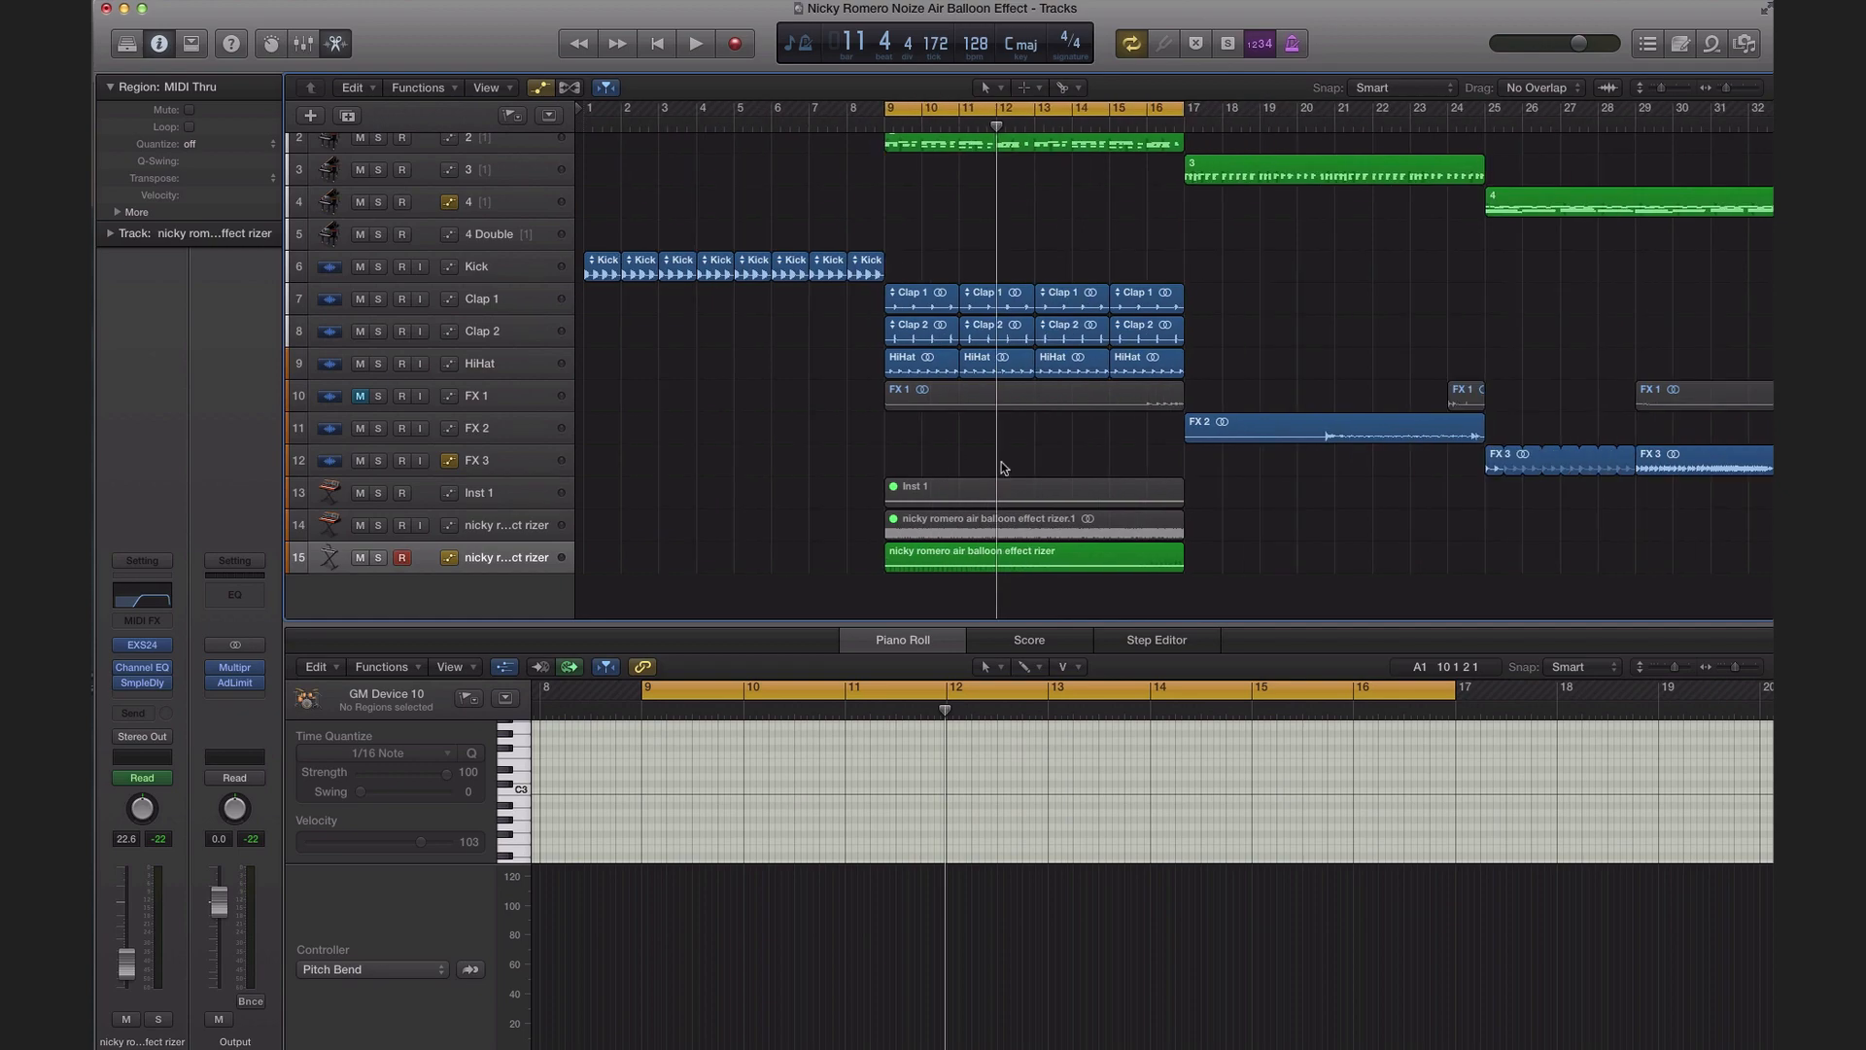
key(space)
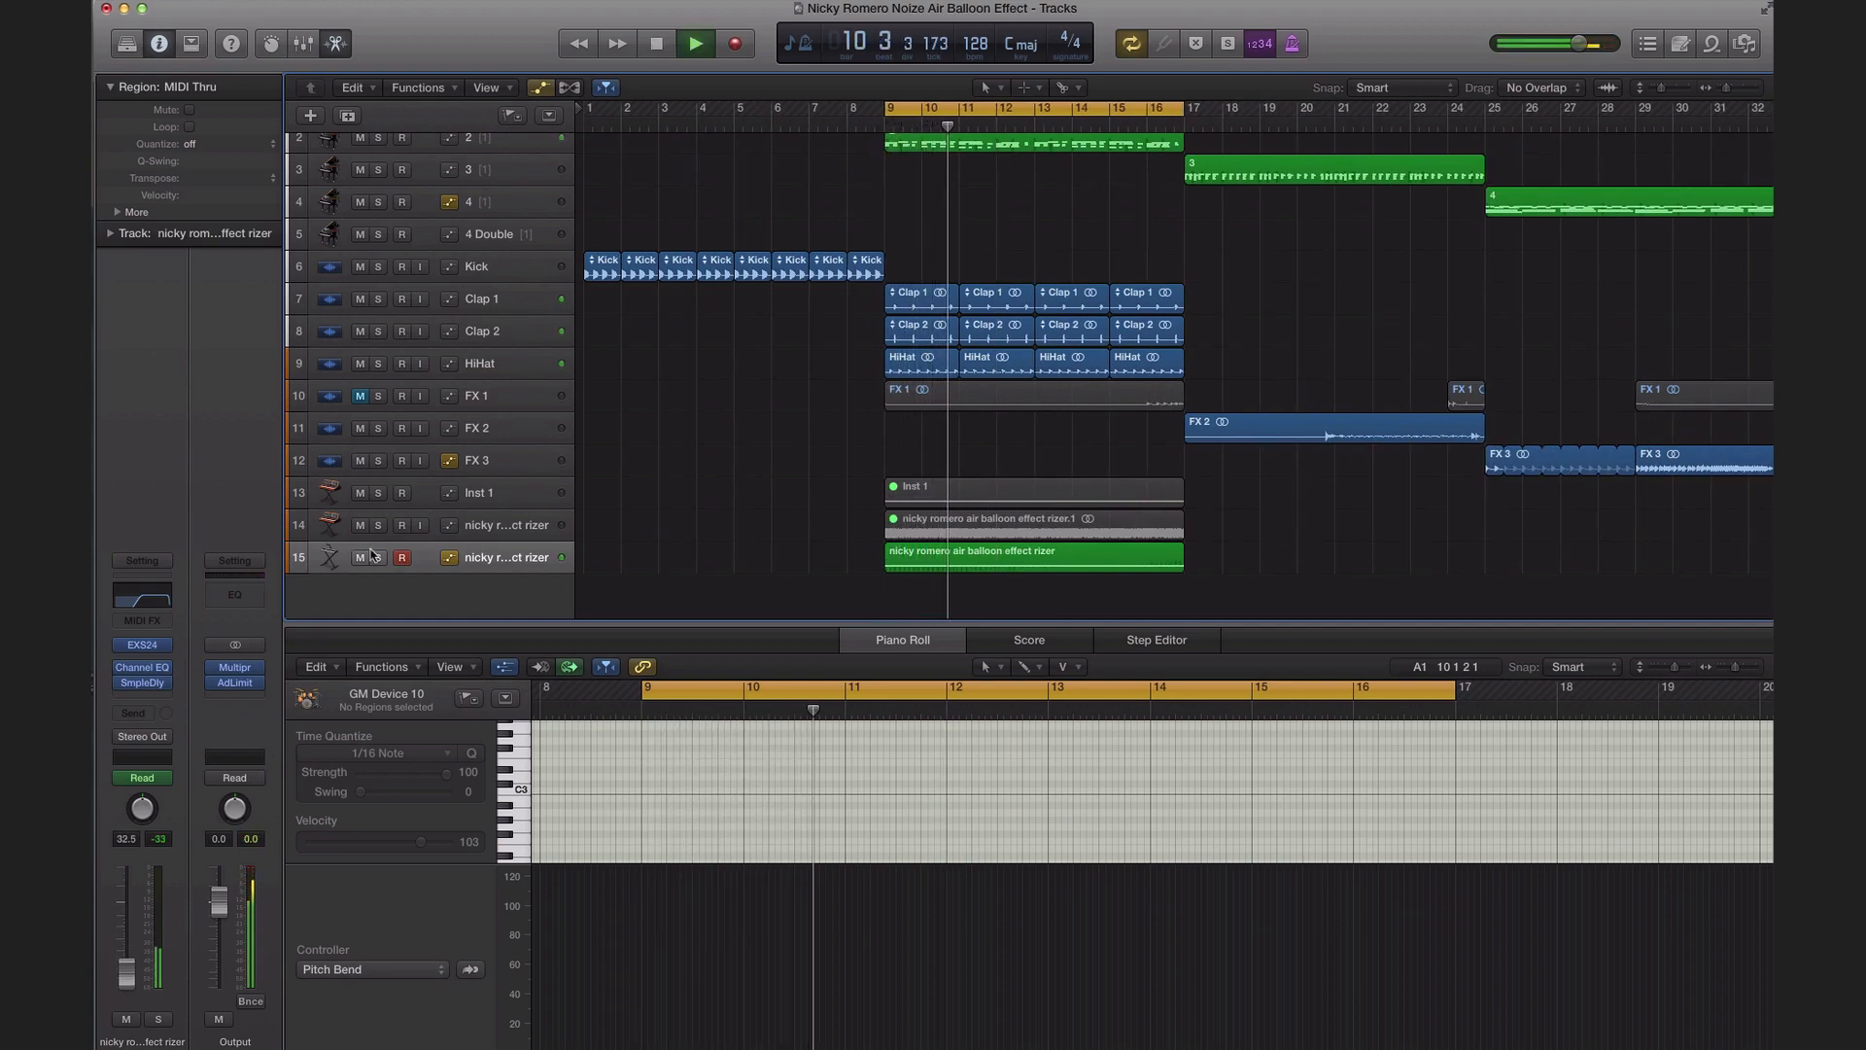
Step: Turn off cycle mode to hear the riser lead past bar 17, stop playback and select the riser track
click(1182, 113)
click(1172, 114)
click(1159, 115)
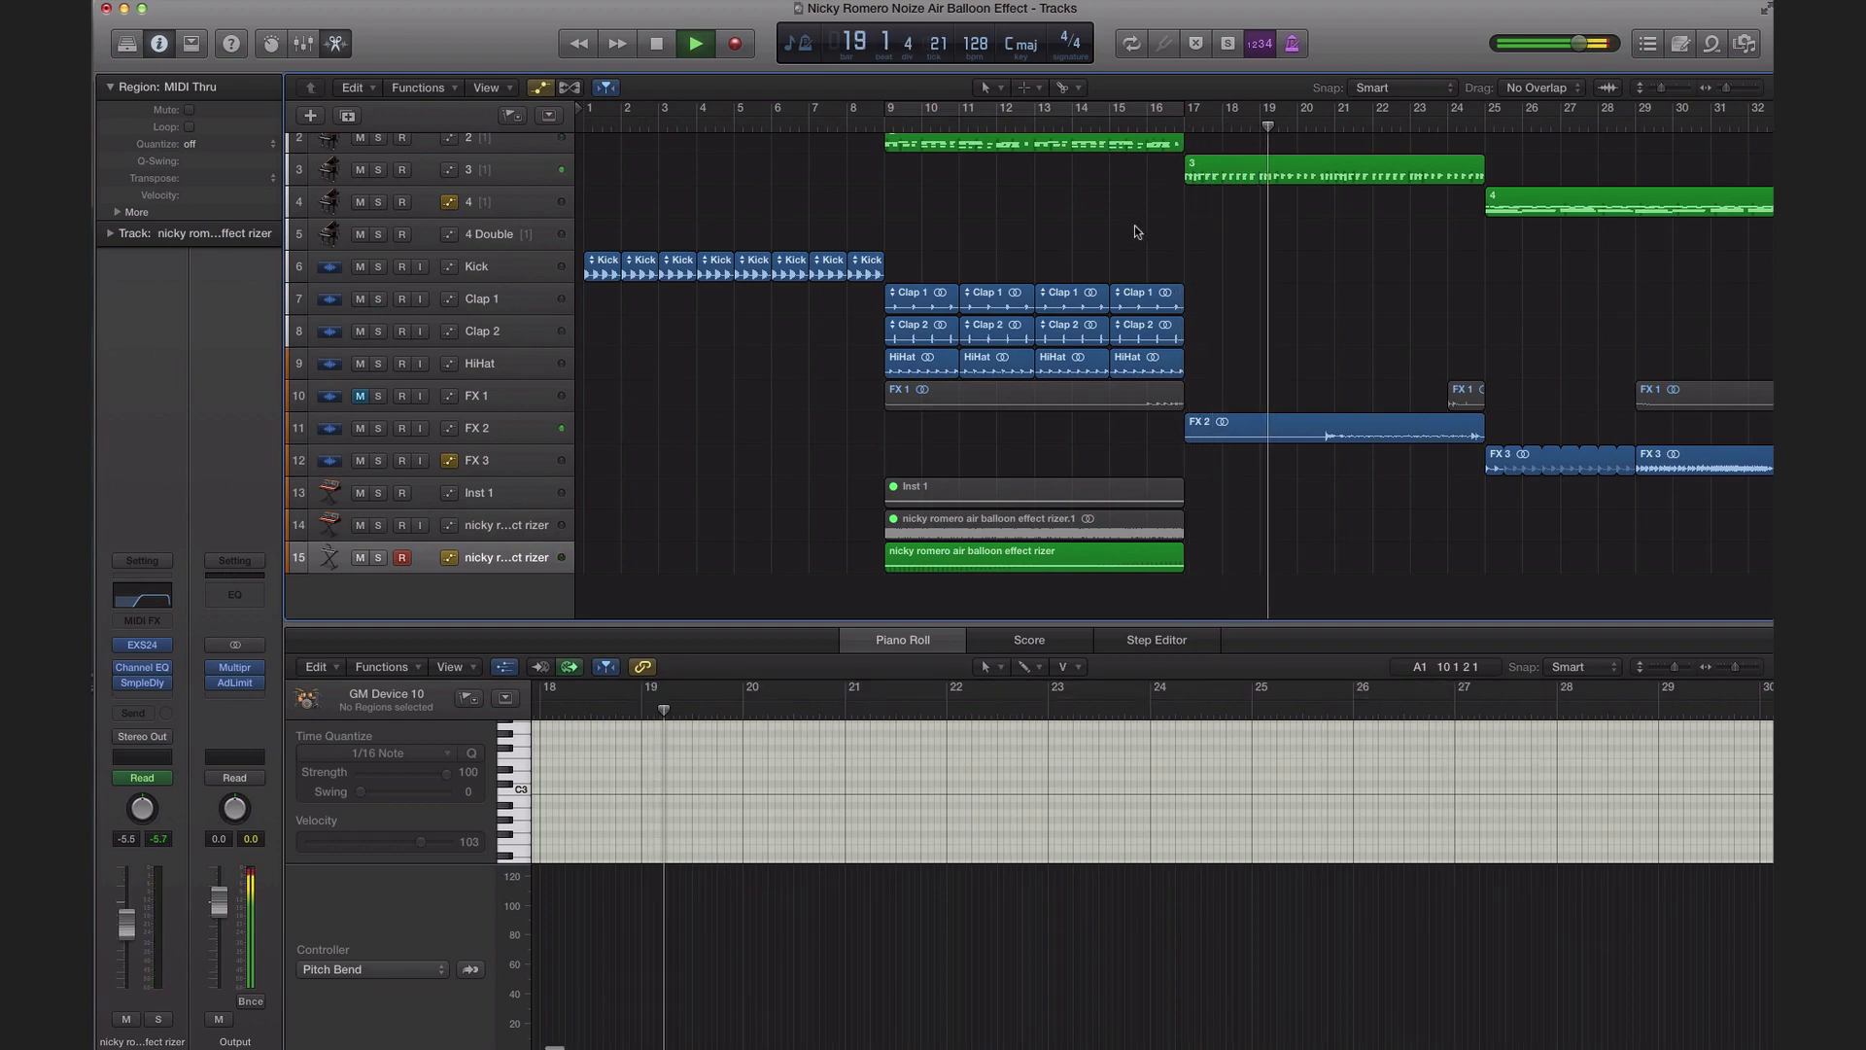
key(space)
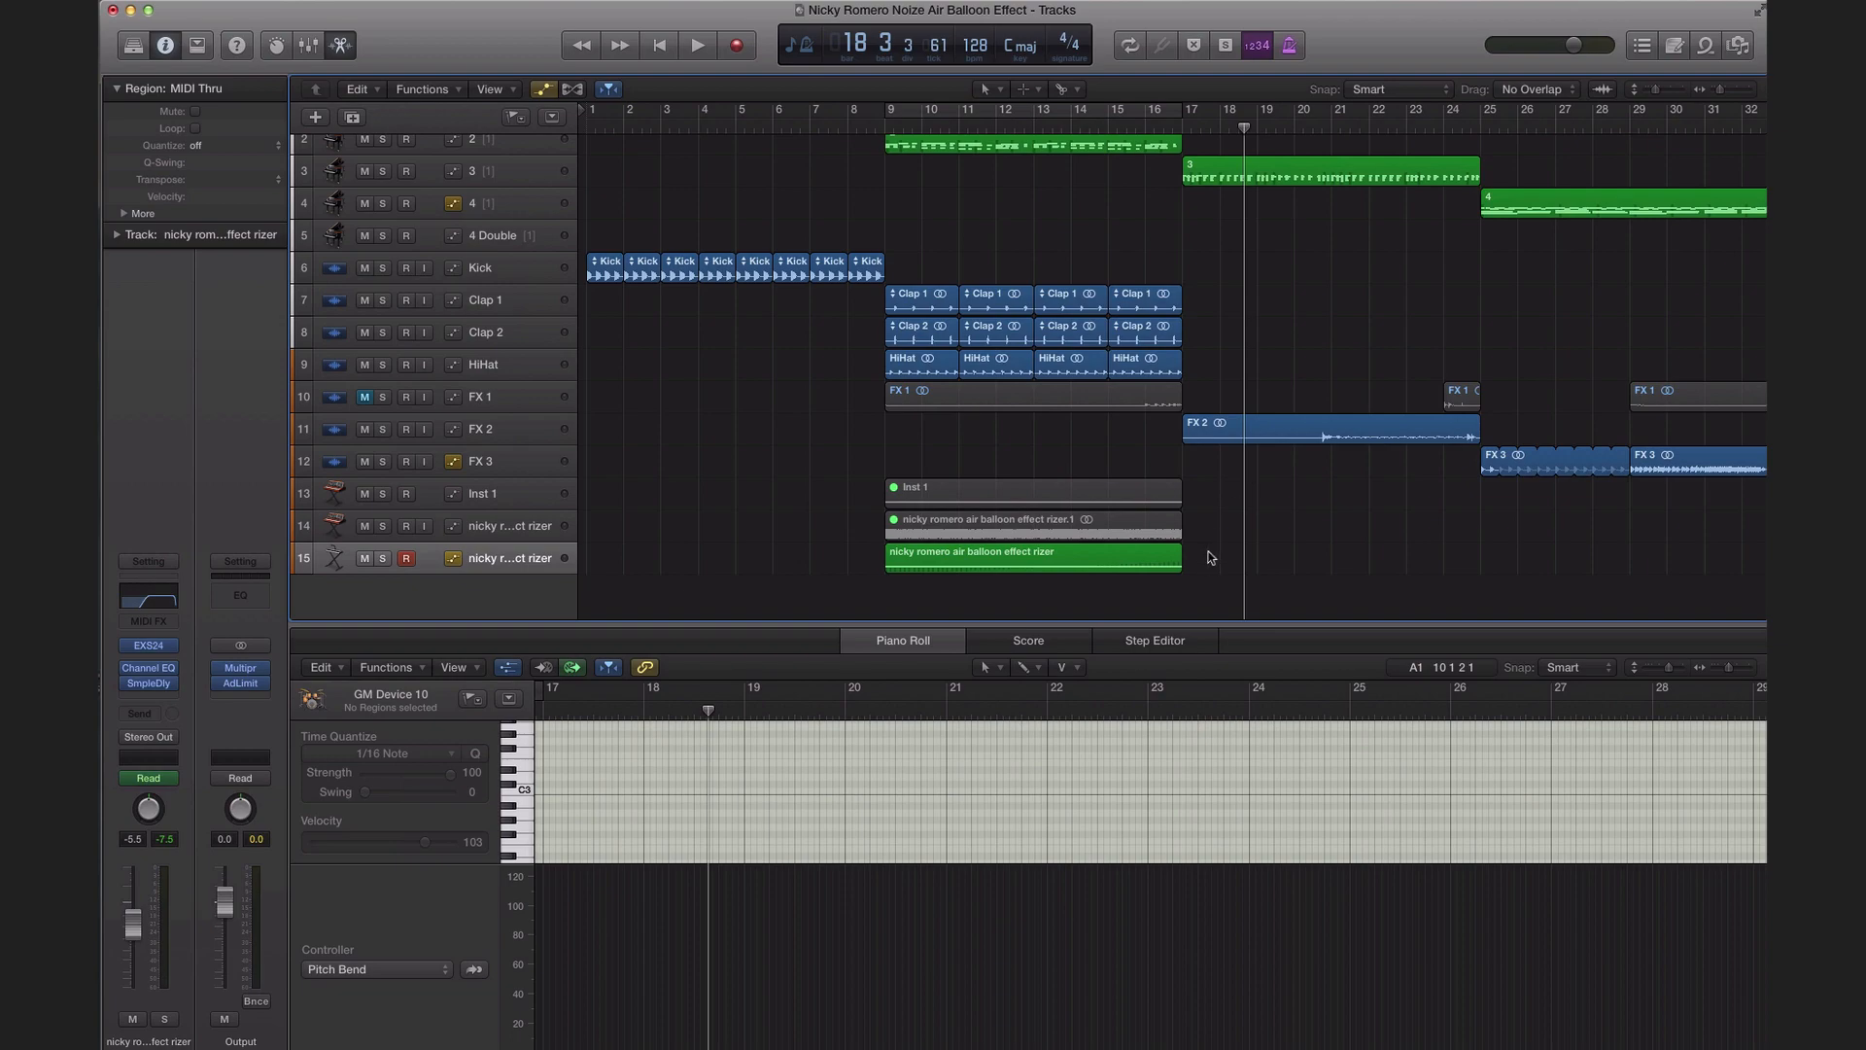
click(506, 560)
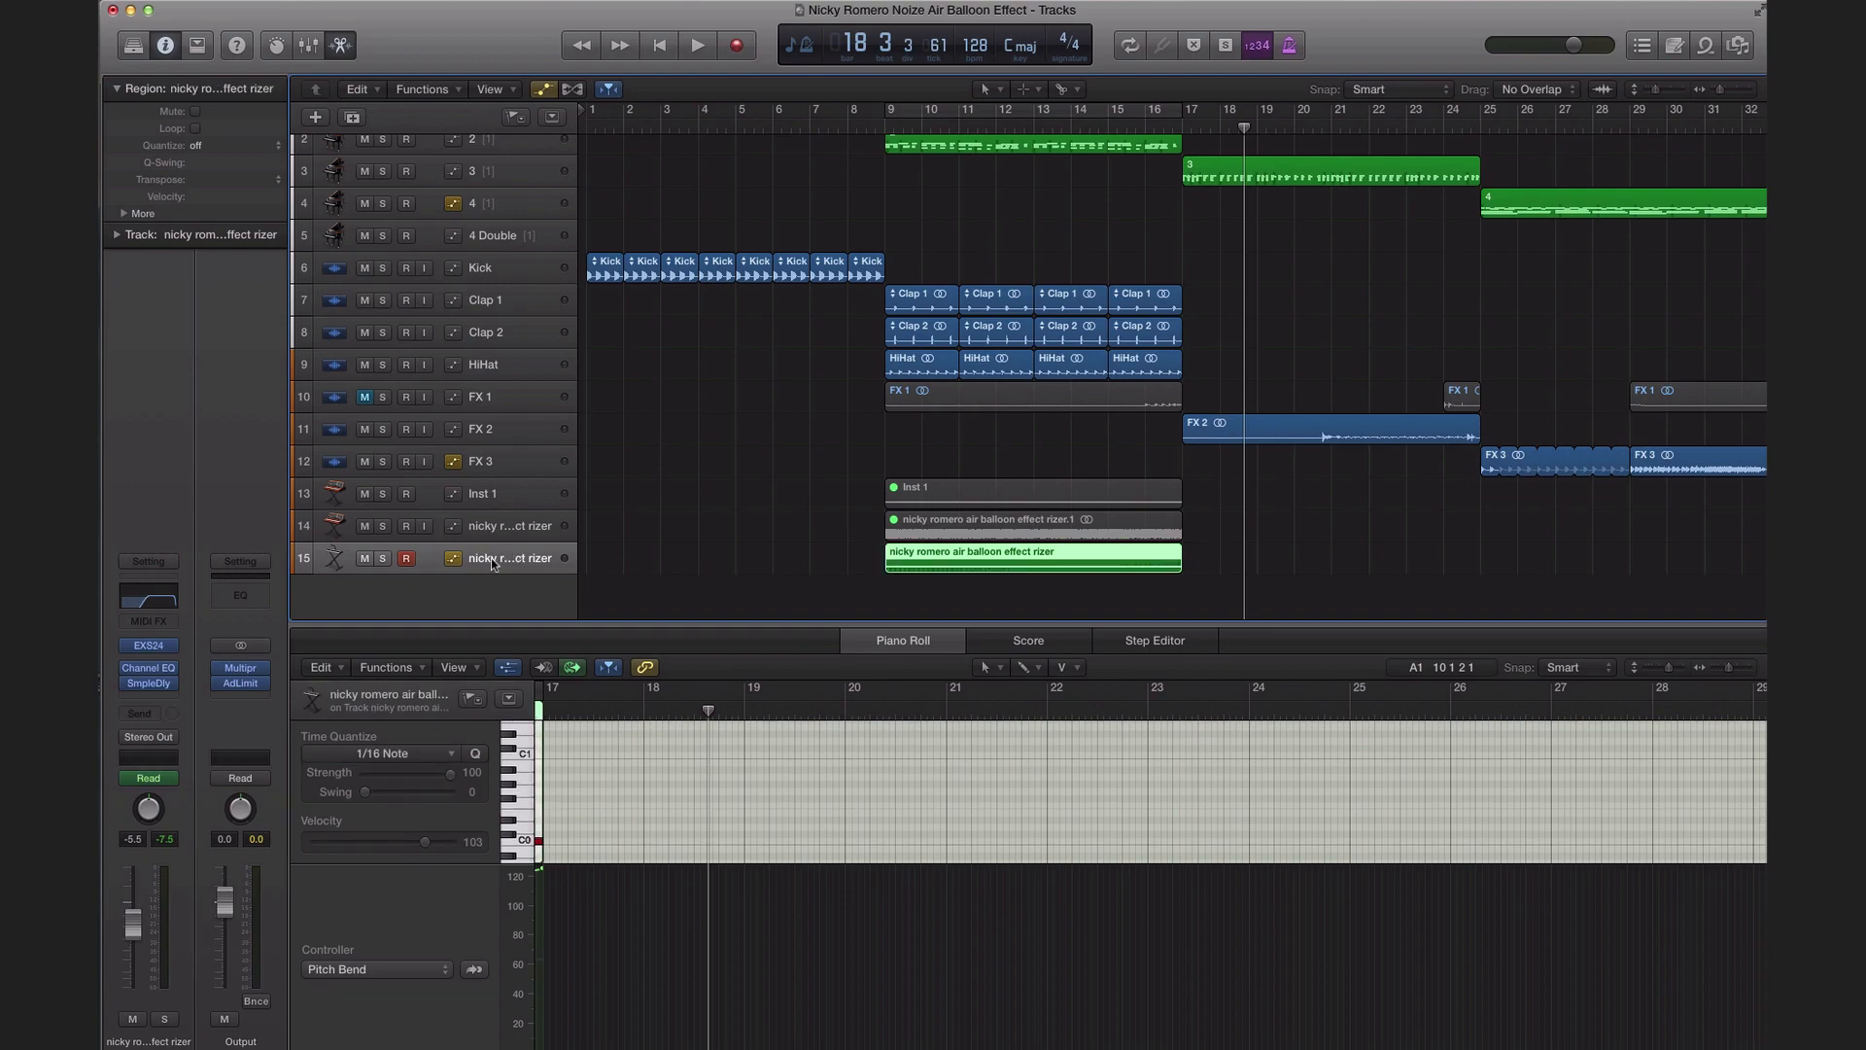
Step: Insert a Tape Delay after the Sample Delay on the riser track and move its window clear of the channel strip
click(159, 697)
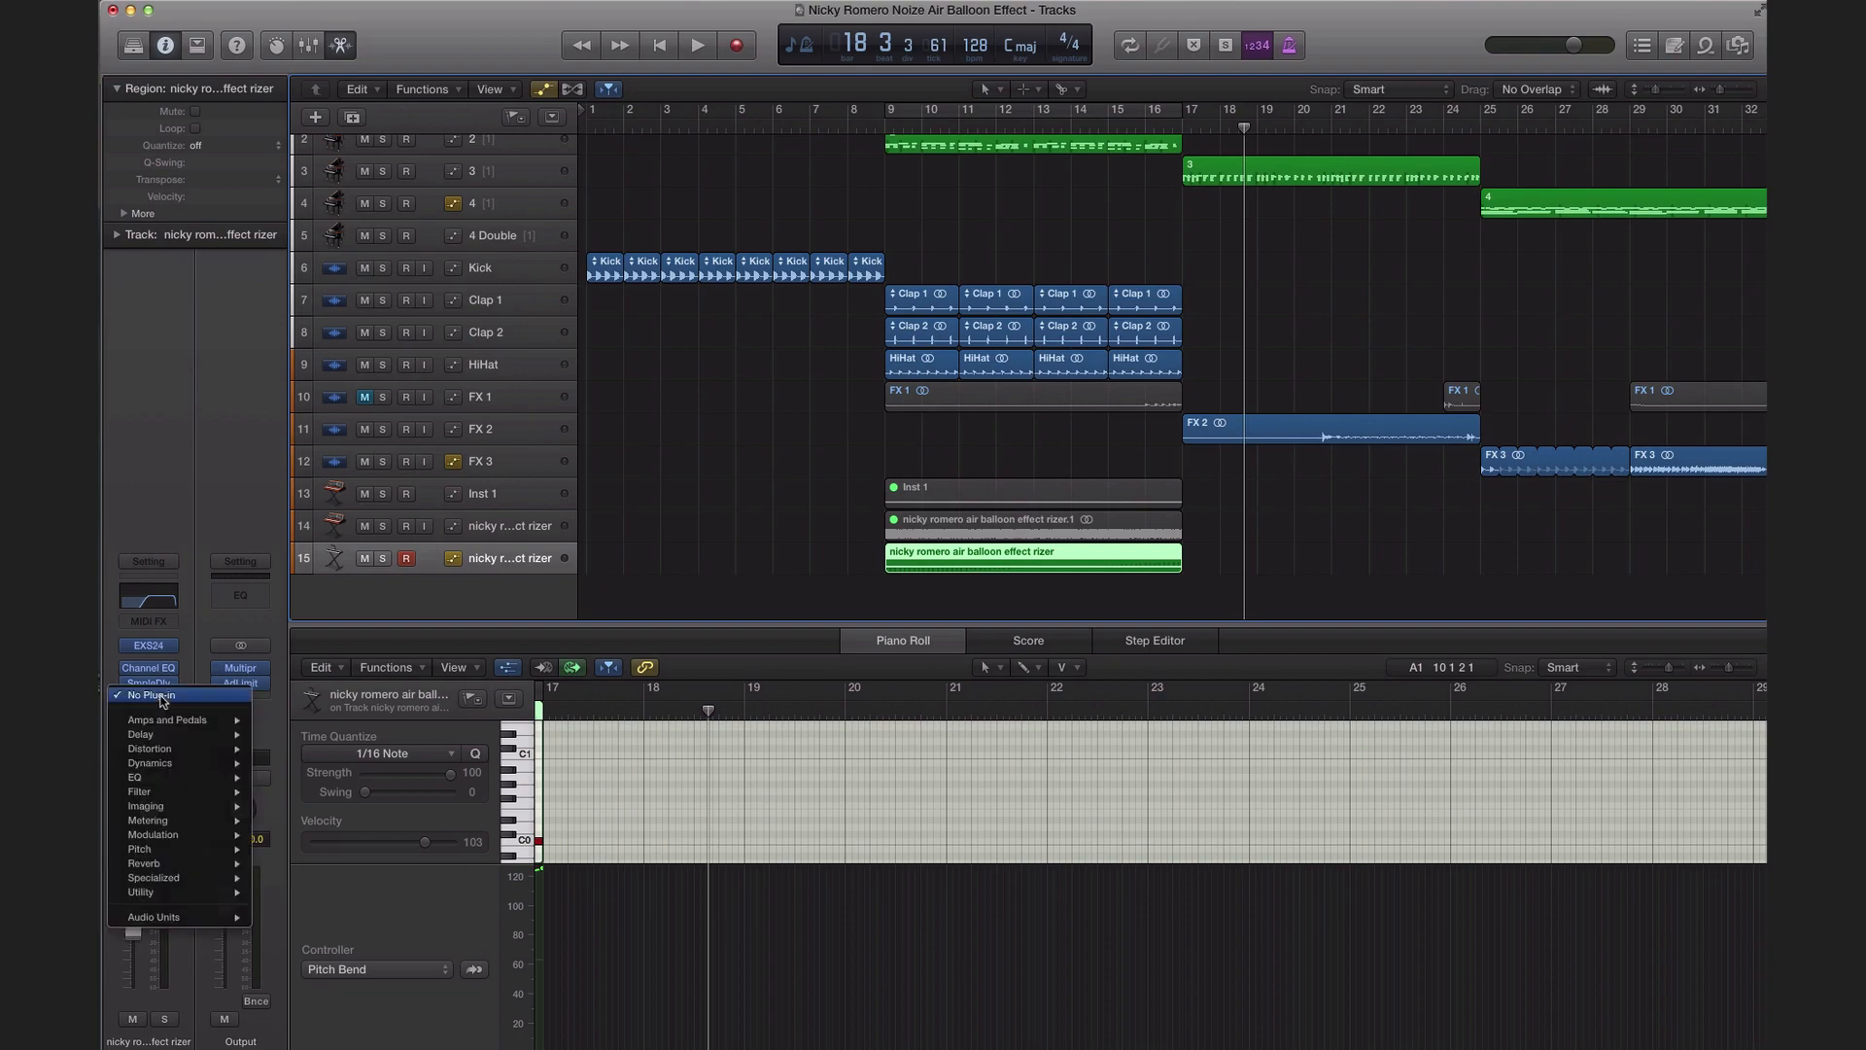
mouse_move(180, 736)
mouse_move(360, 741)
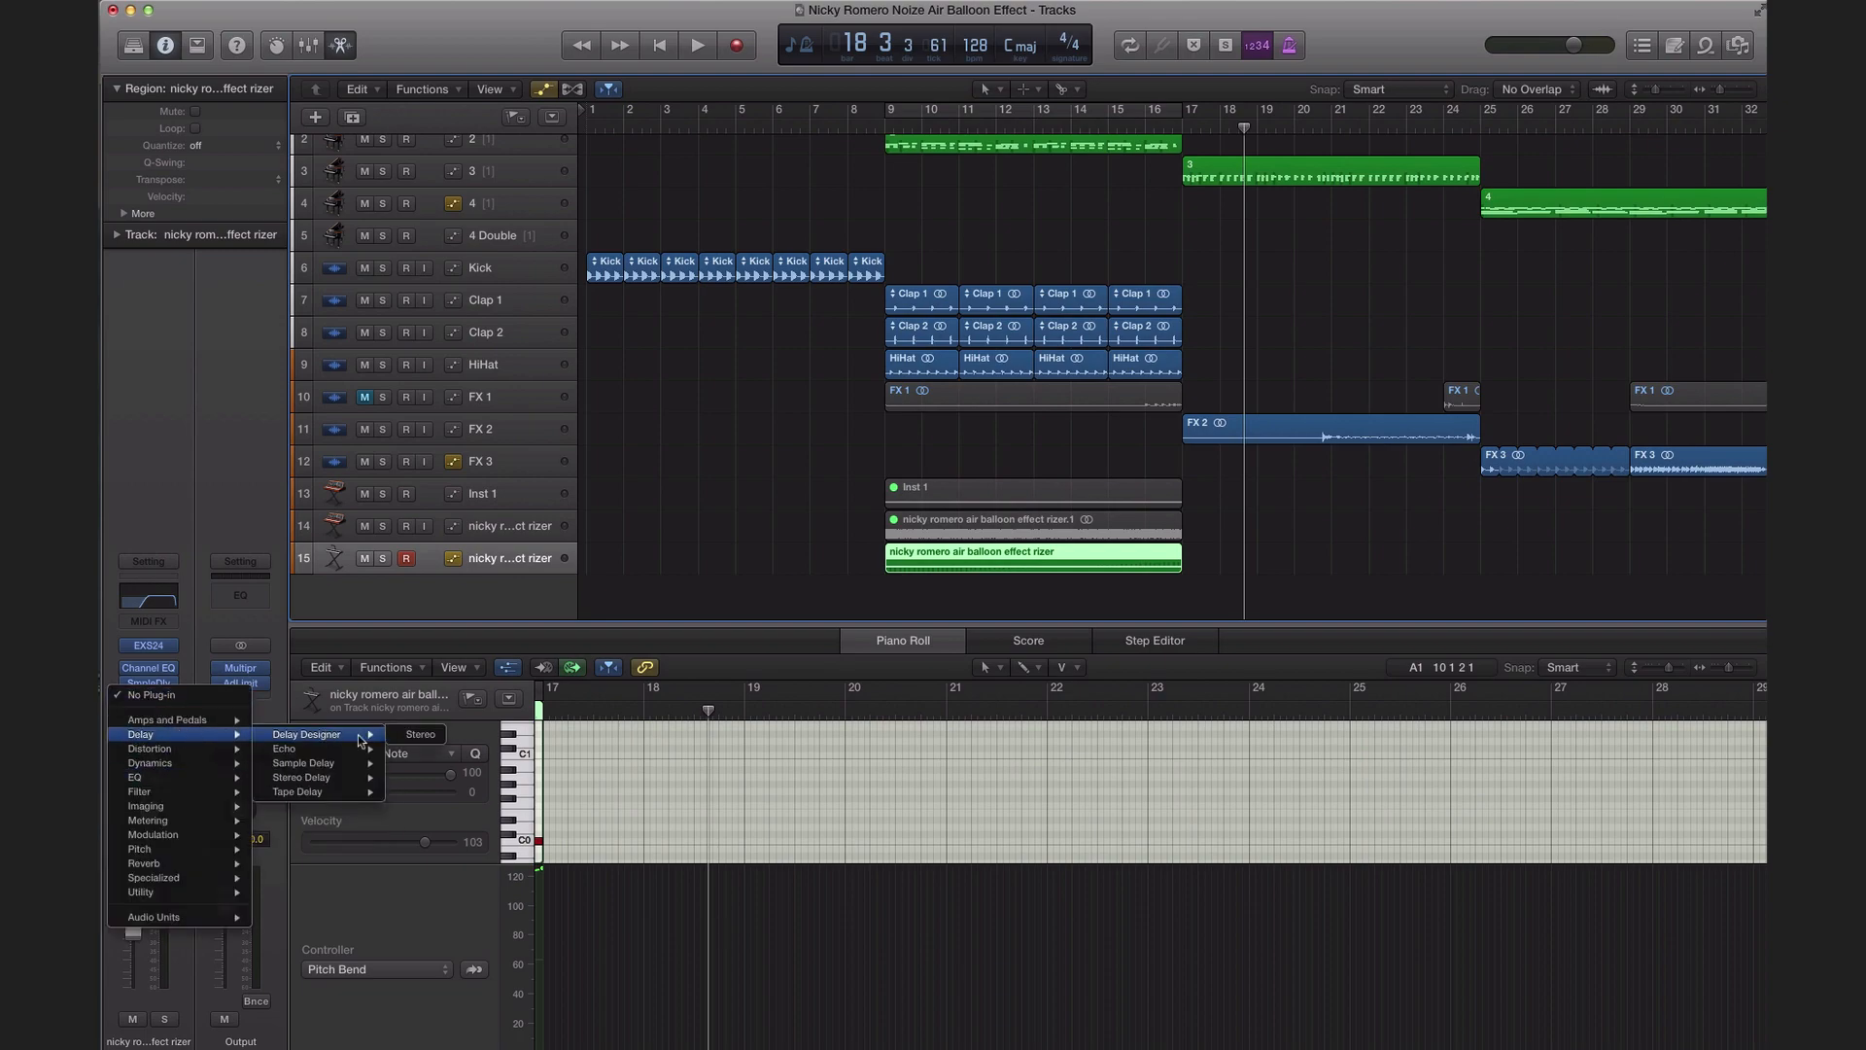
mouse_move(313, 791)
click(420, 791)
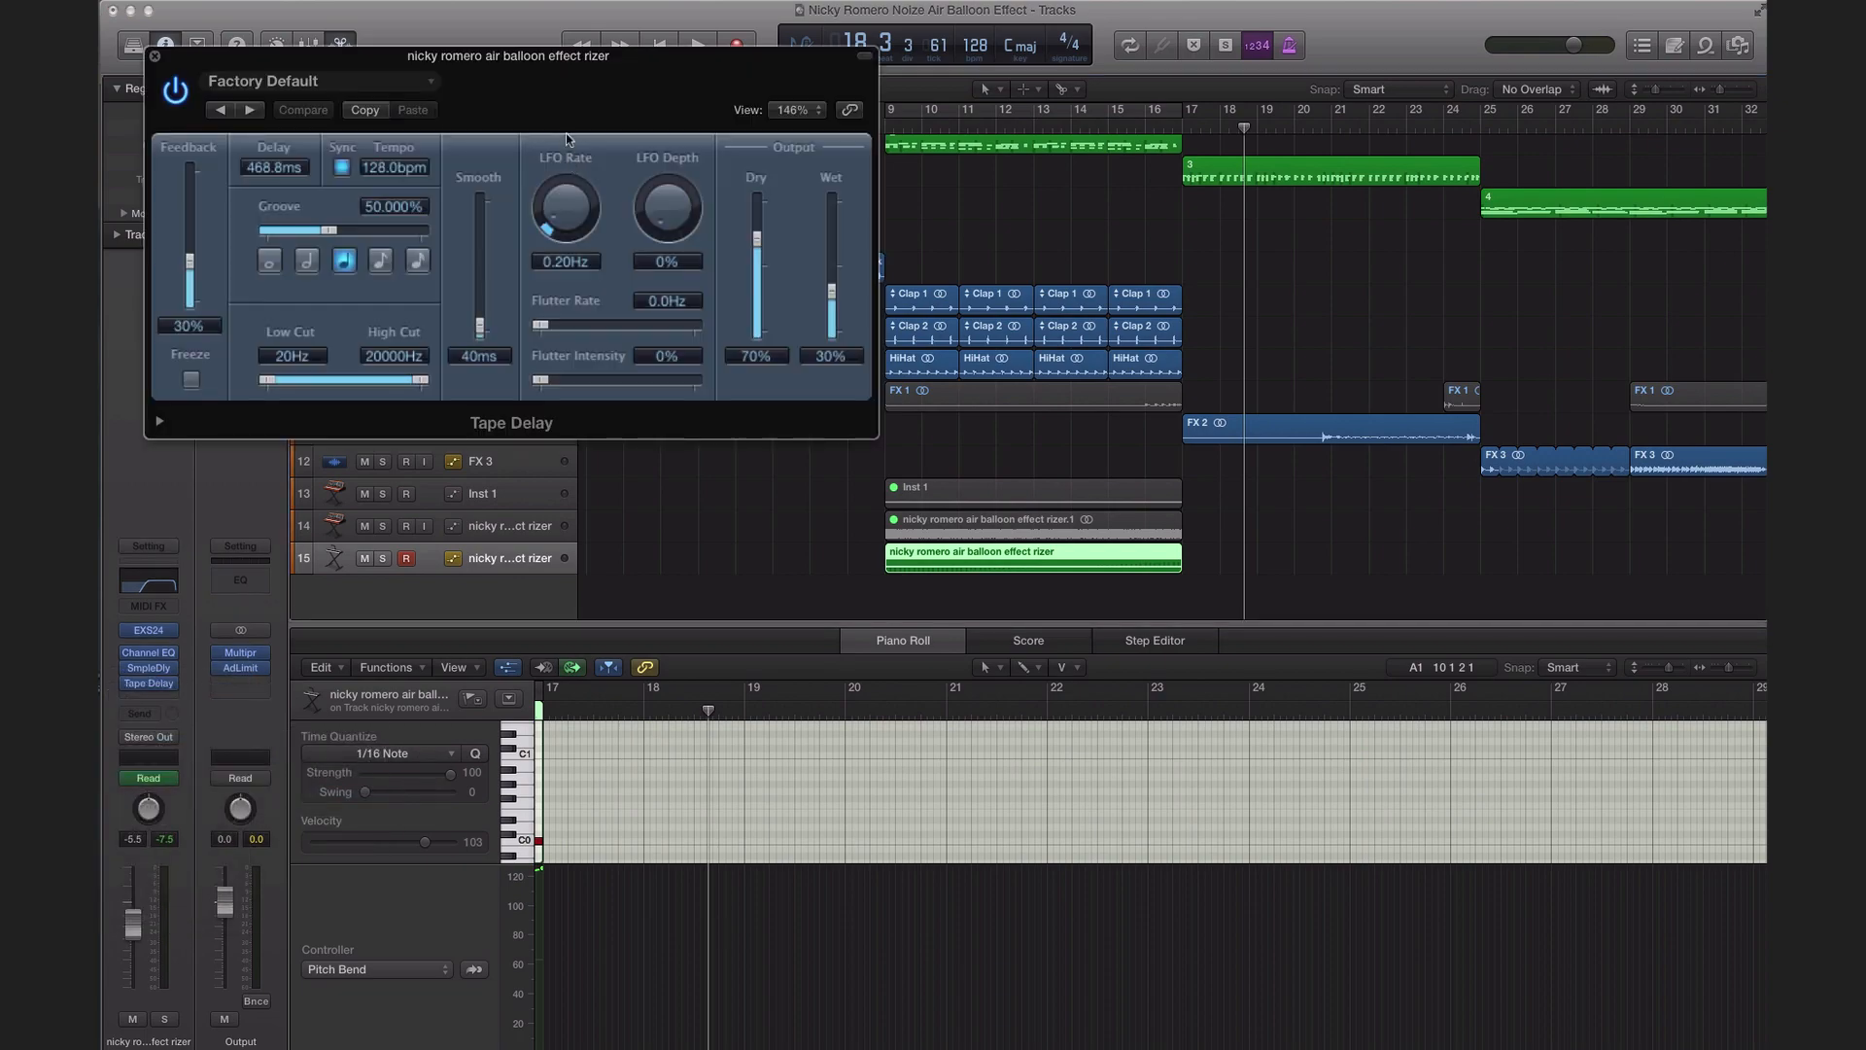
drag(566, 138, 1115, 244)
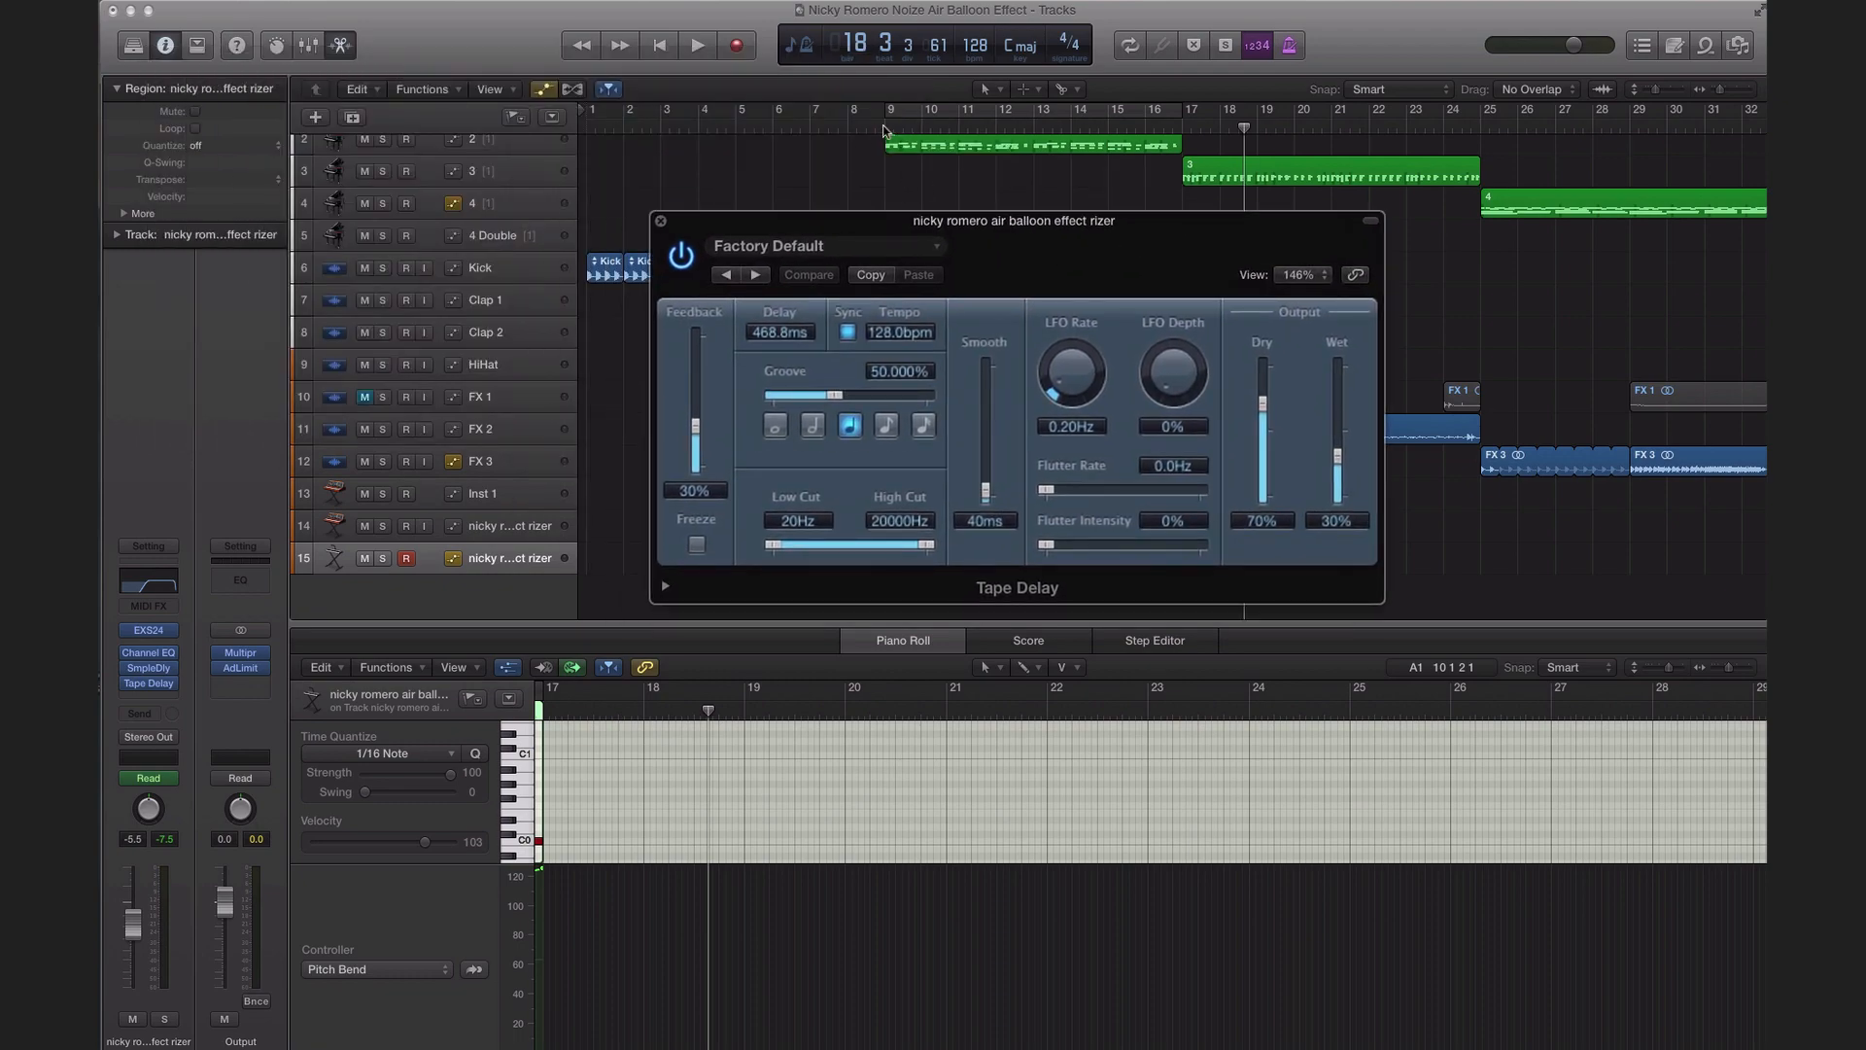
Step: Play the arrangement from bar 9 past bar 17 to audition the riser's delay, closing the Tape Delay window, and stop playback
click(882, 129)
key(space)
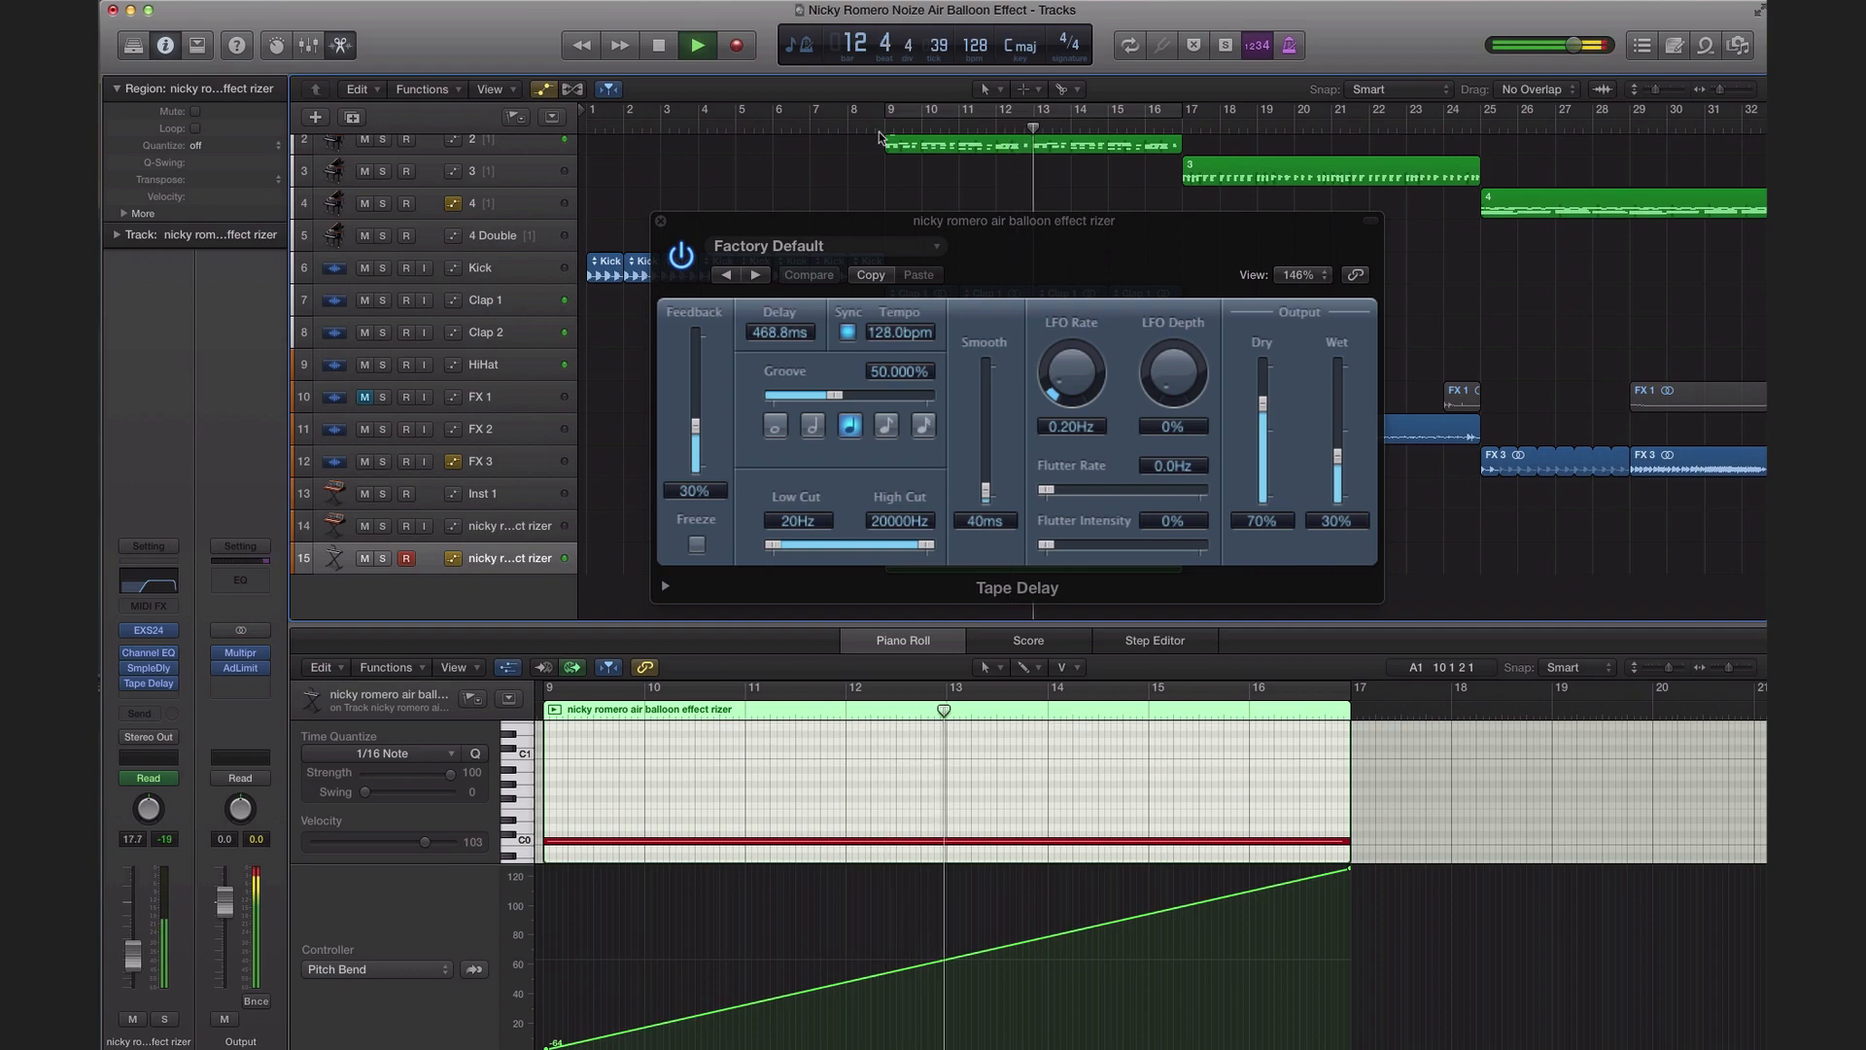
click(661, 223)
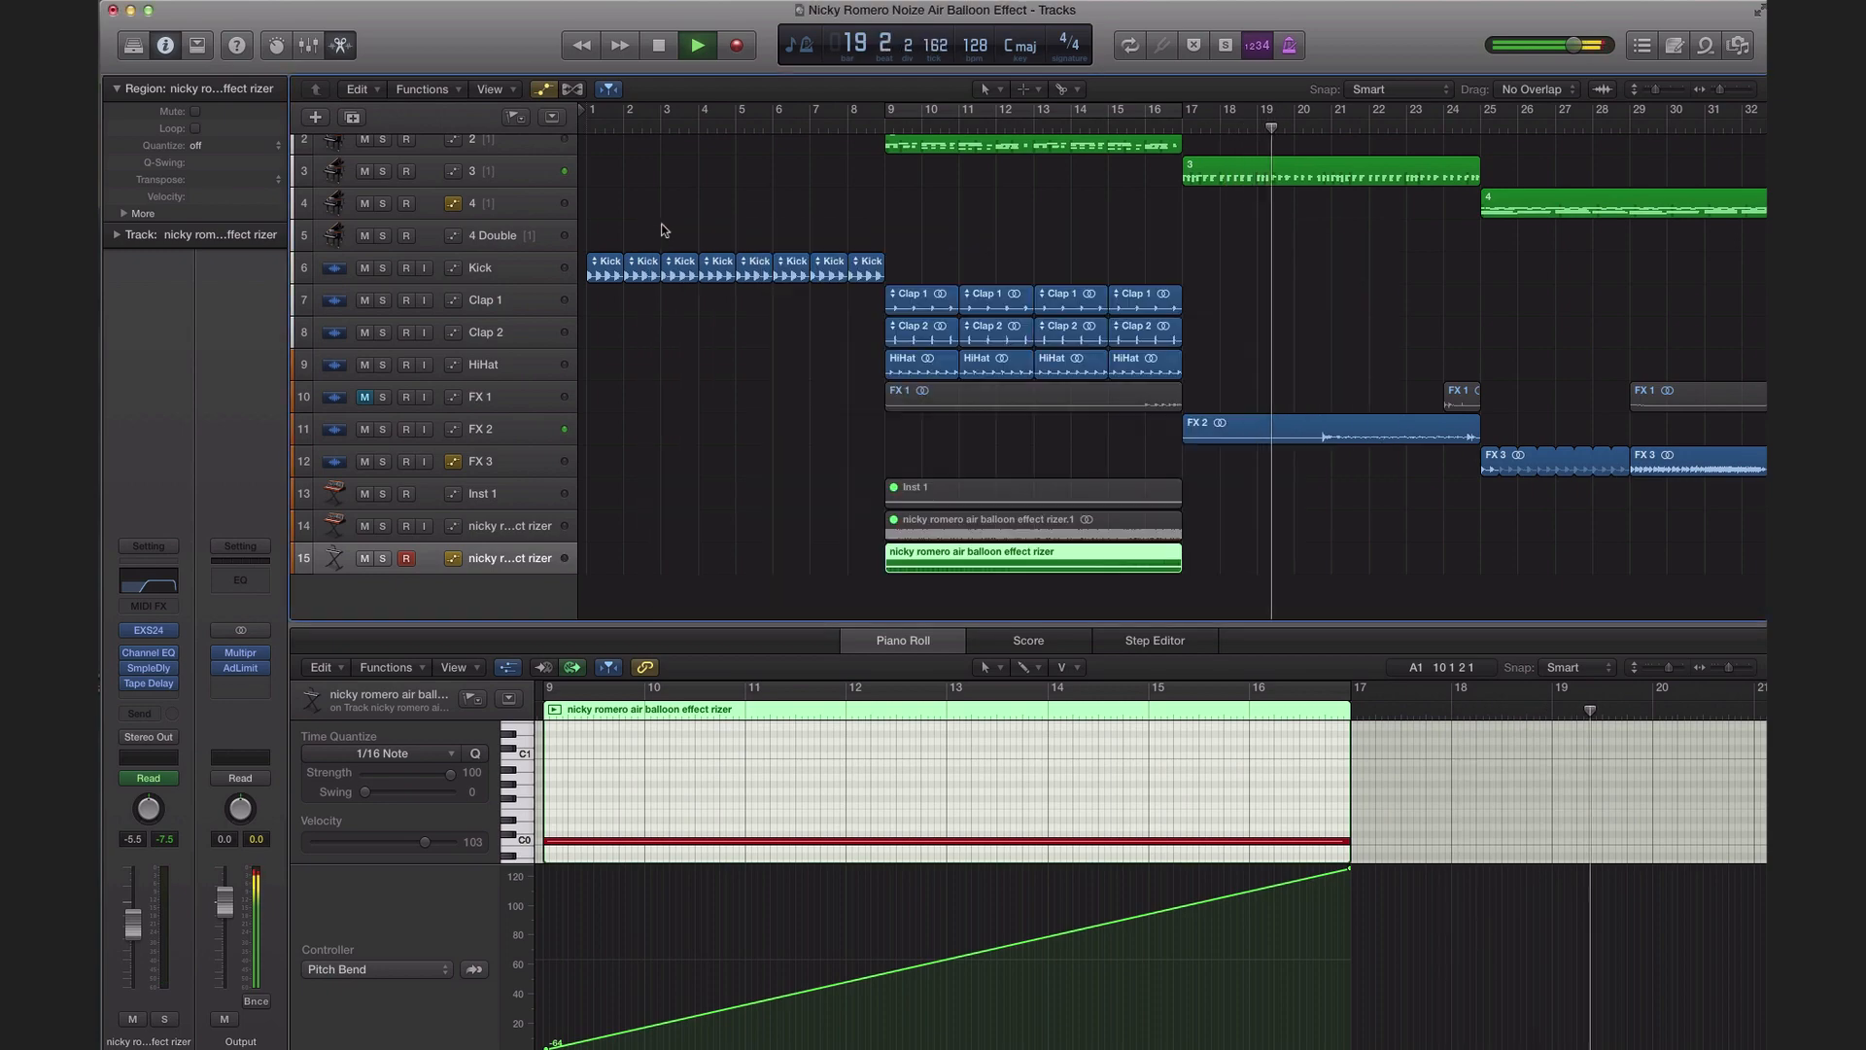
key(space)
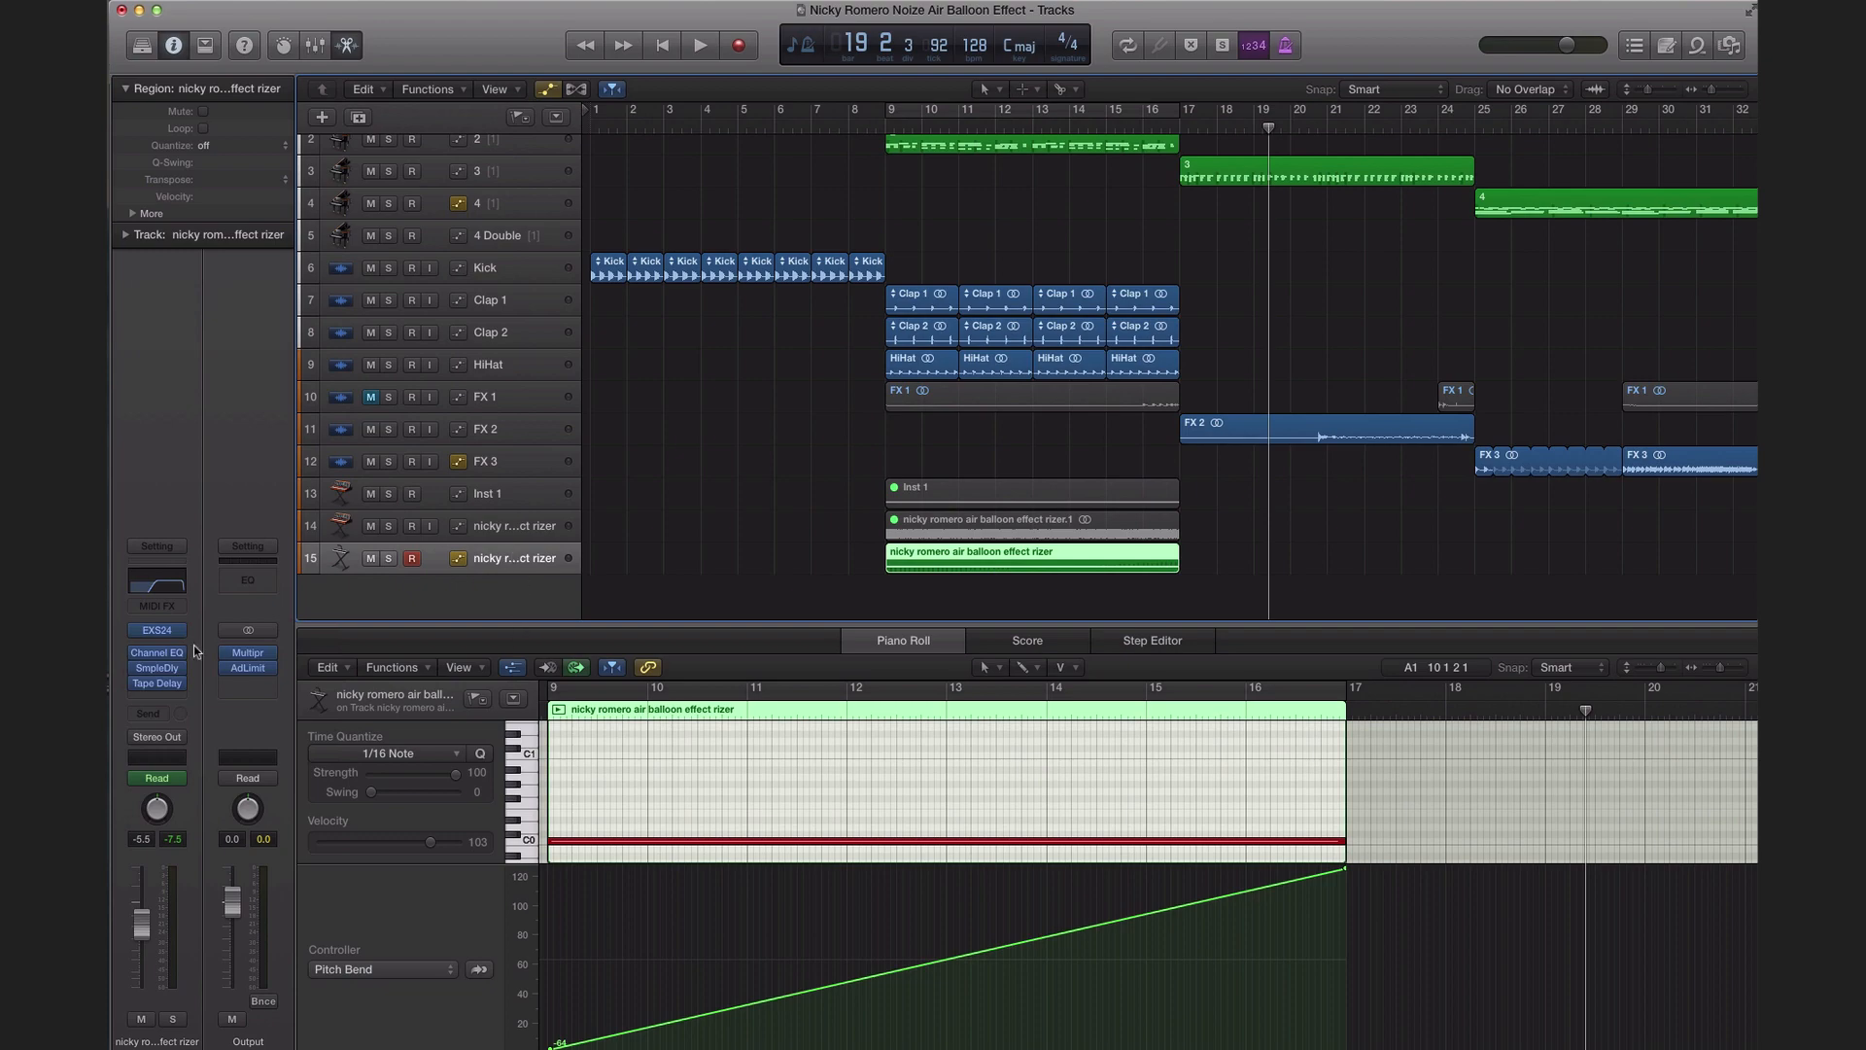
Step: Open the riser's EXS24, look through its sampler instrument list without changing the instrument, and close the plug-in window
click(160, 631)
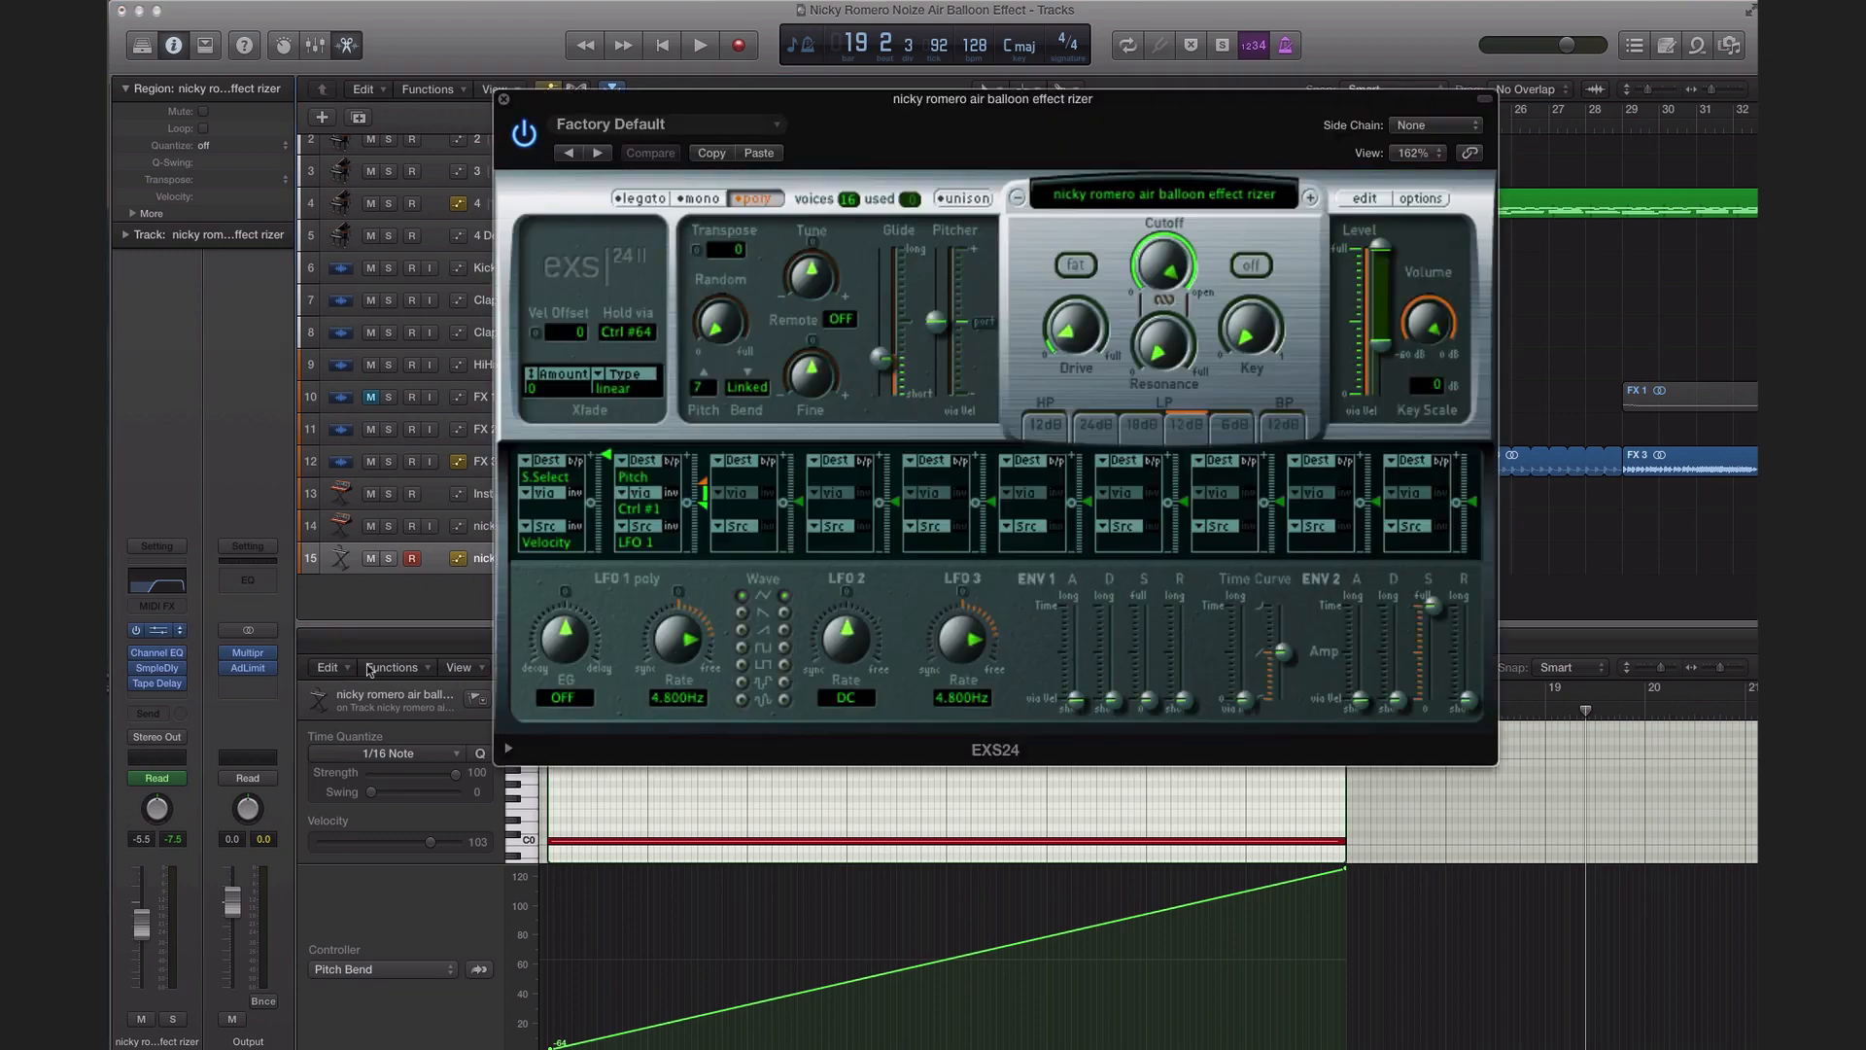
click(1118, 201)
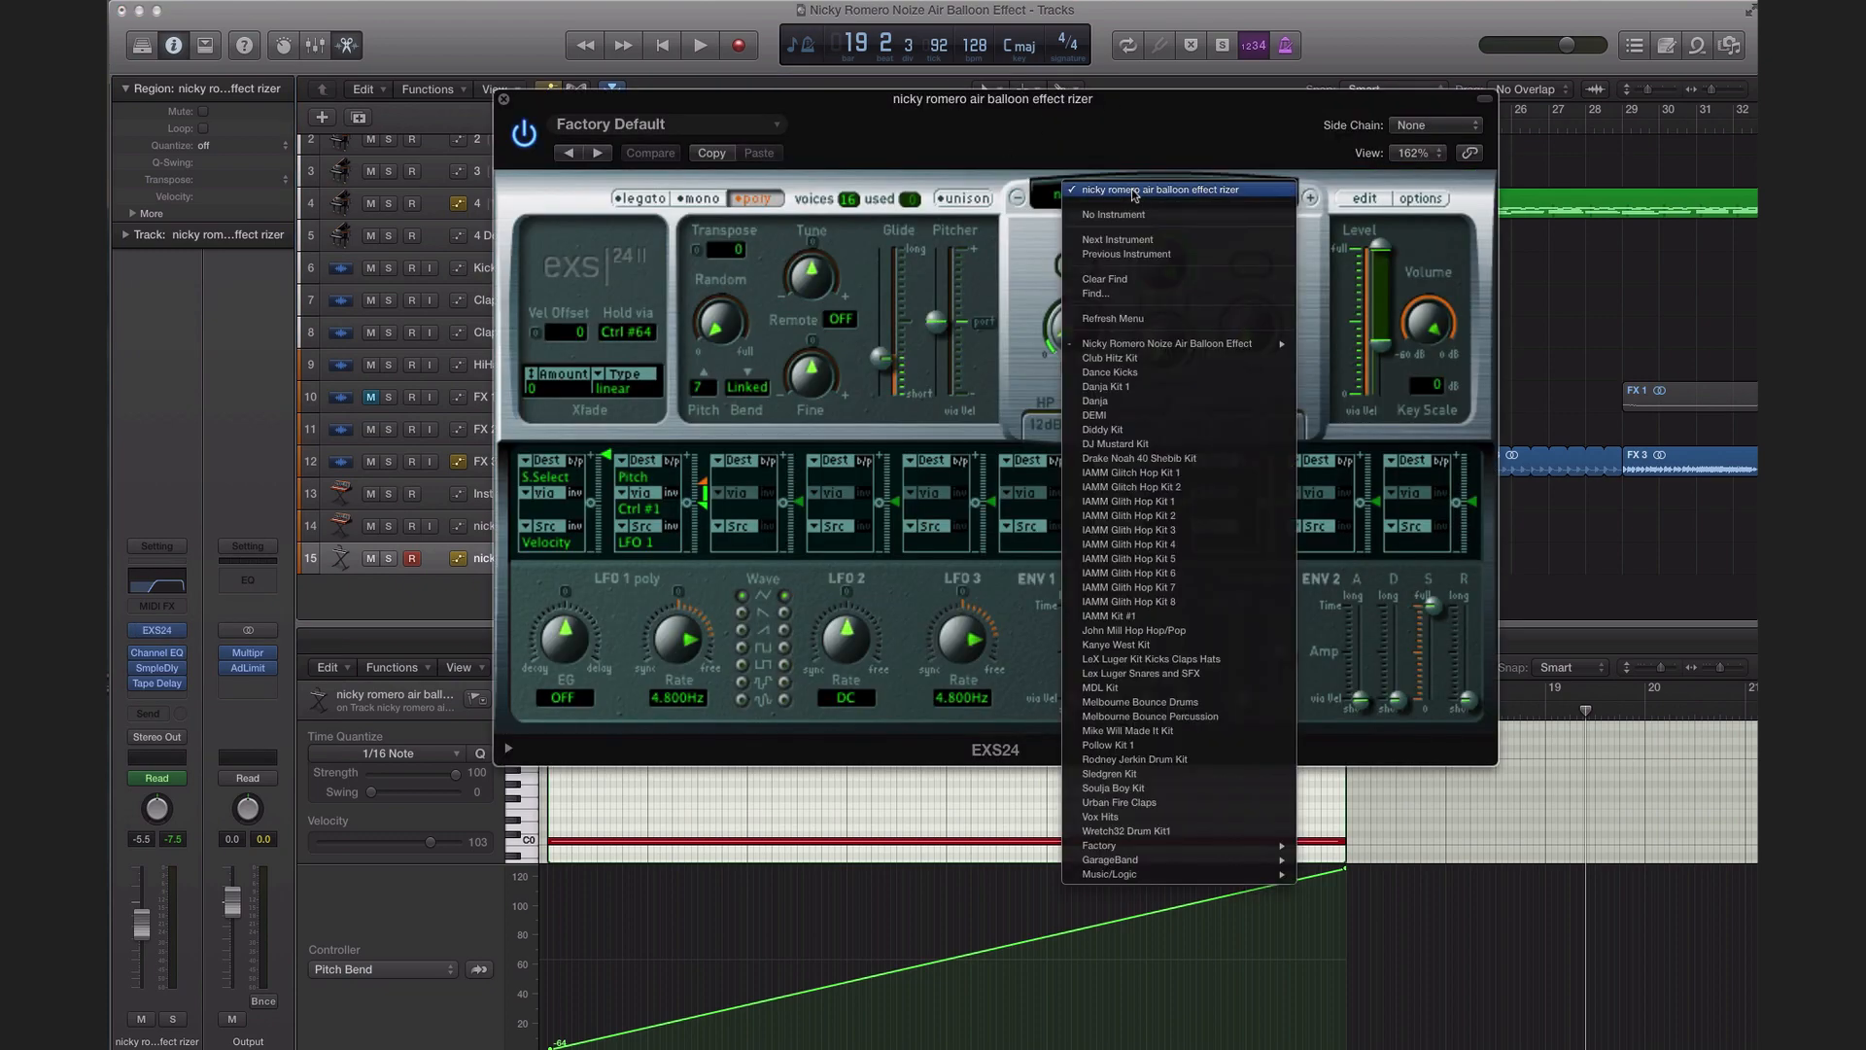
click(996, 138)
click(503, 99)
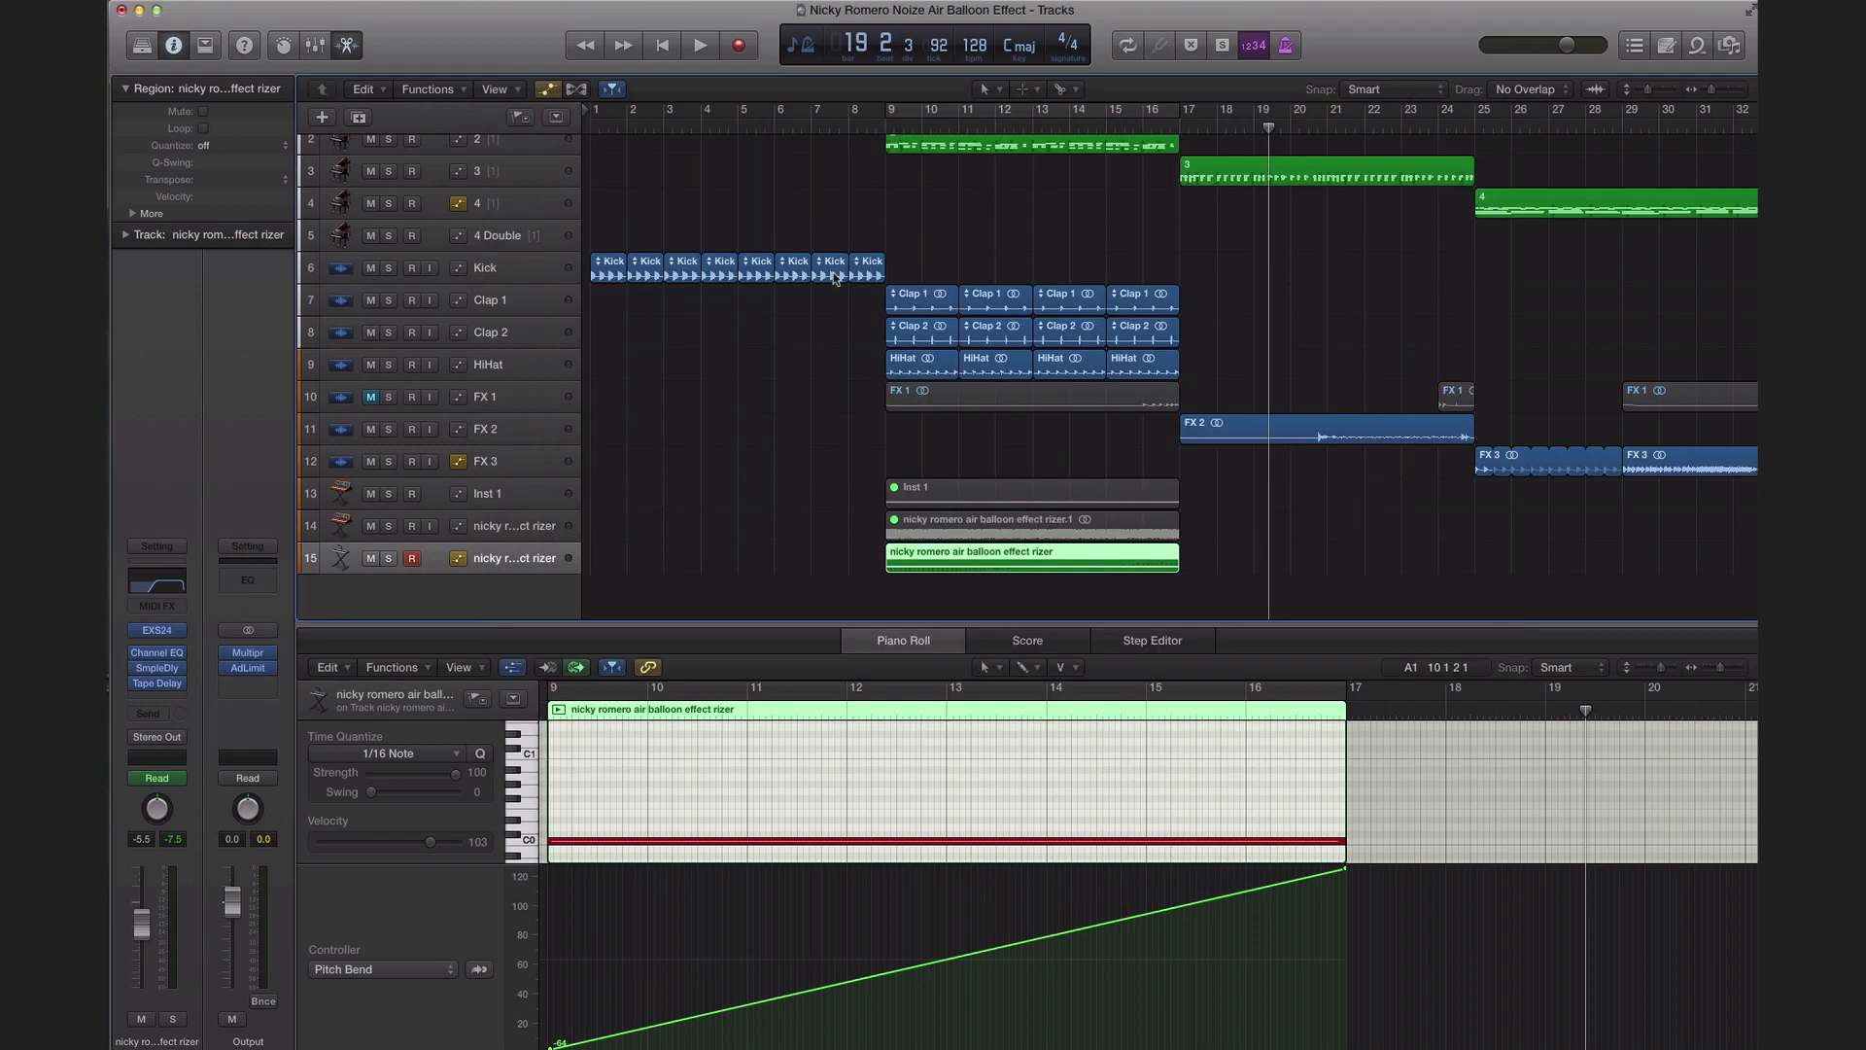